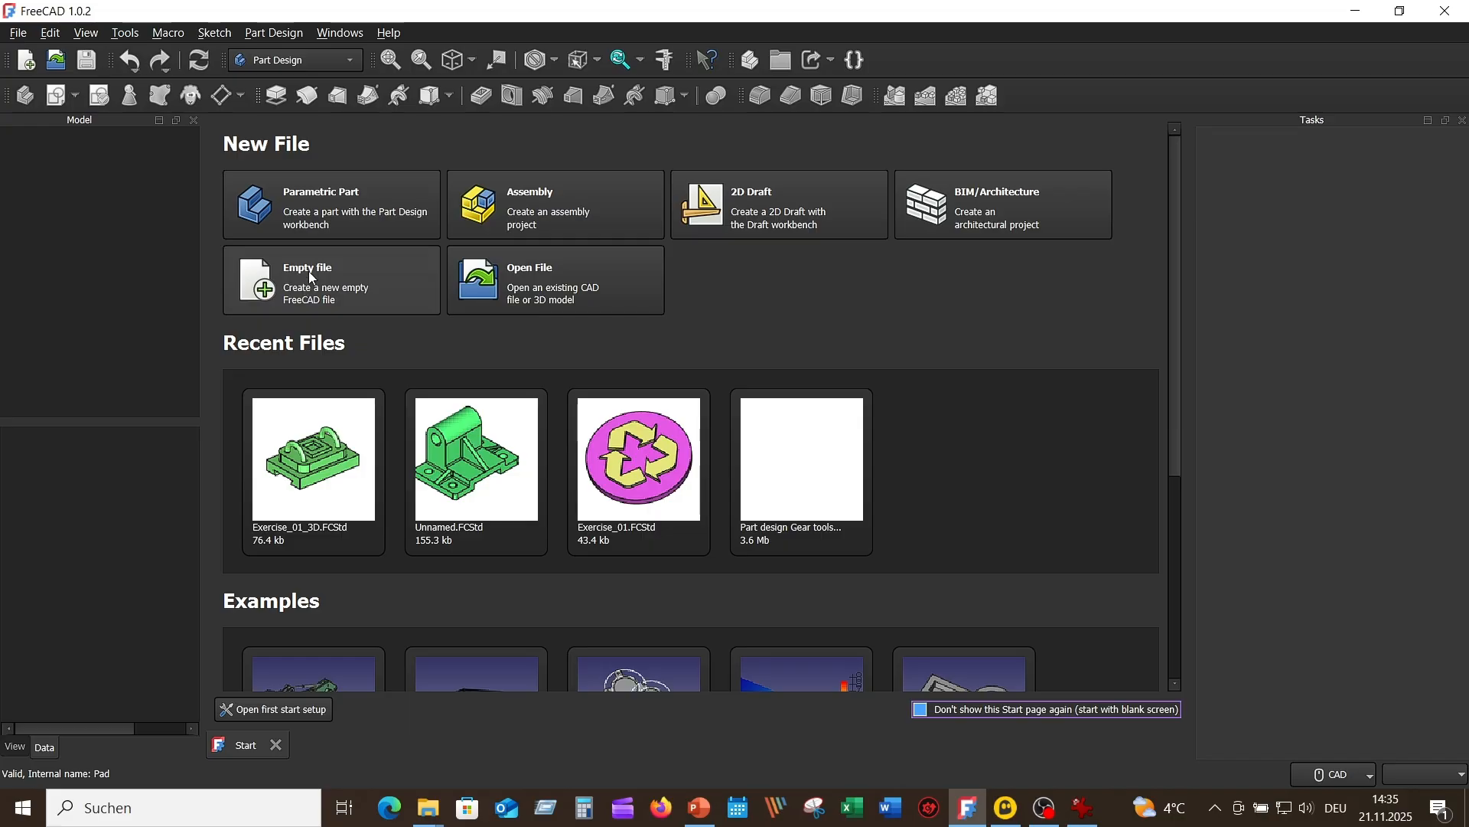
Step: Create a new document with a body and start a sketch on the XZ plane
click(26, 60)
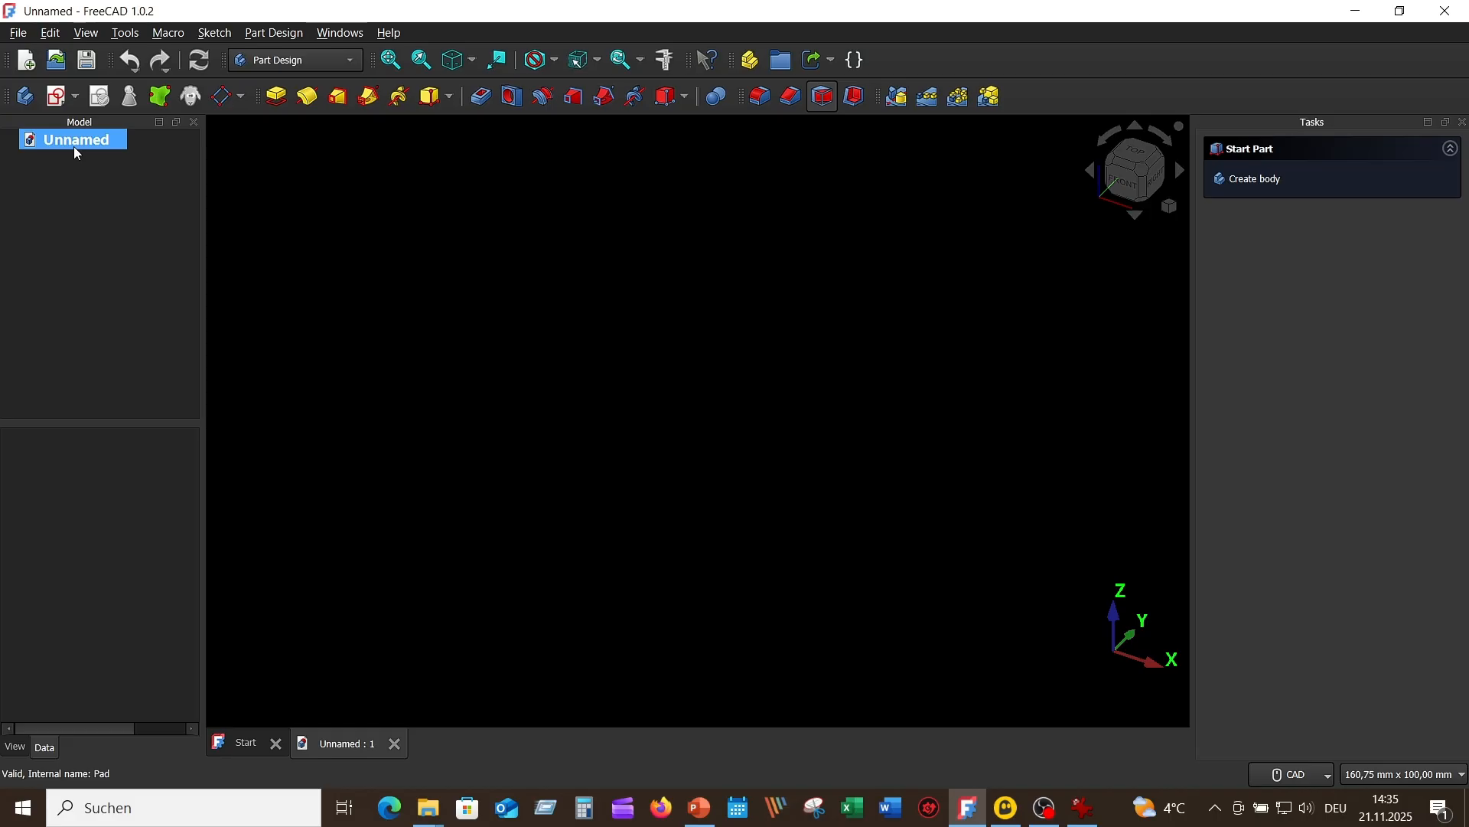
click(26, 96)
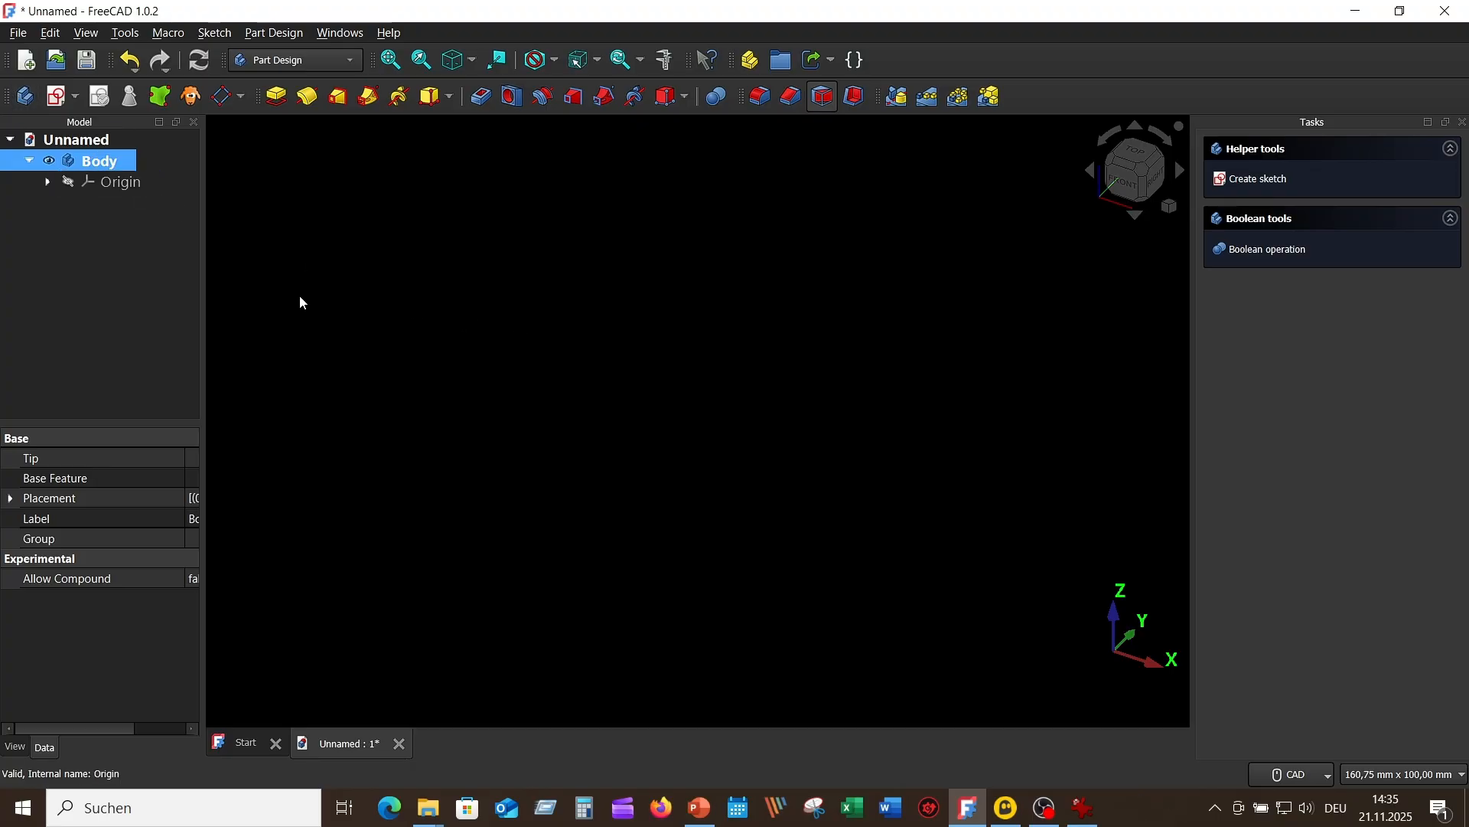
click(61, 100)
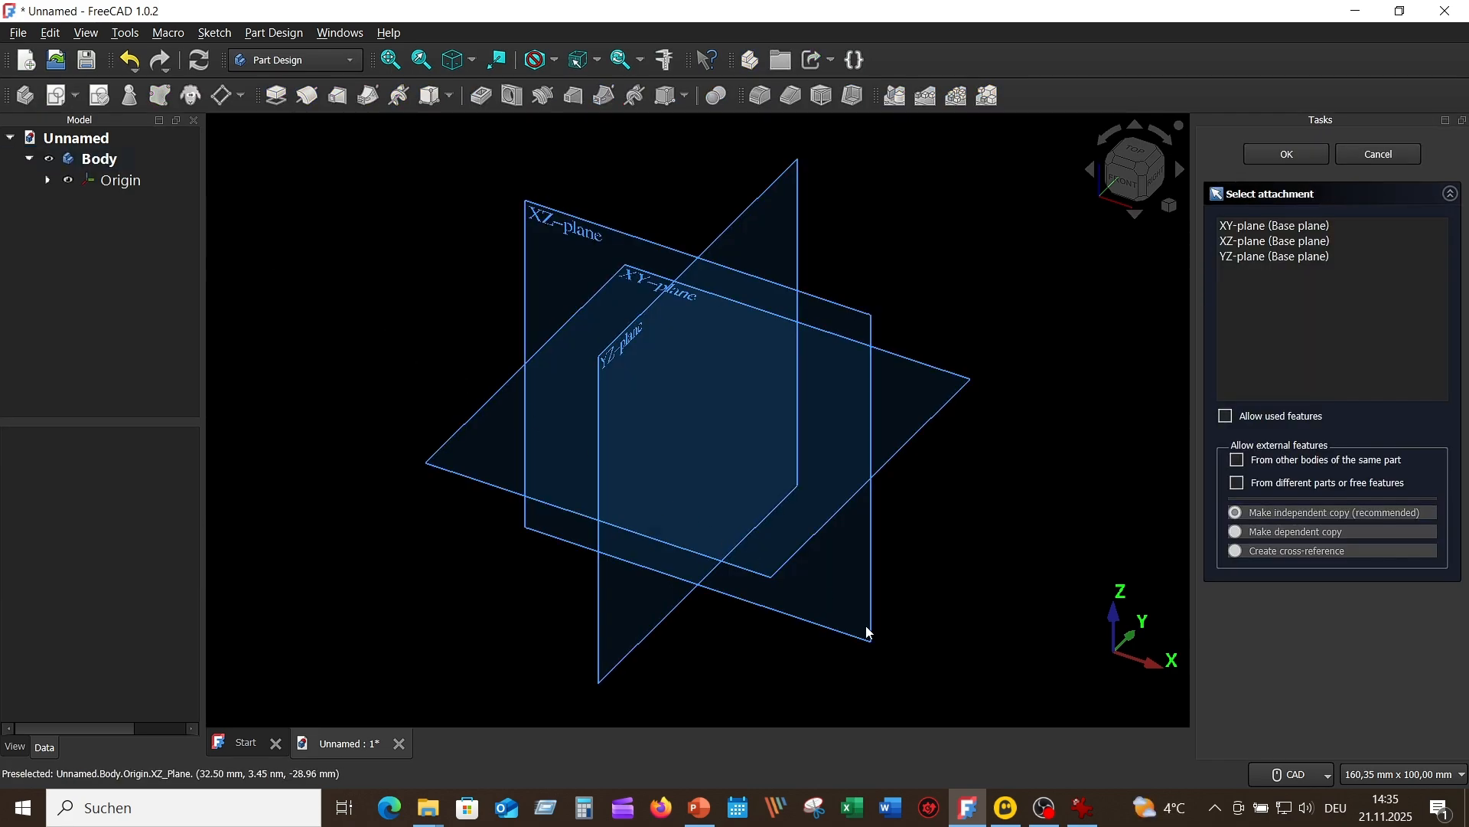
middle_drag(863, 568, 903, 367)
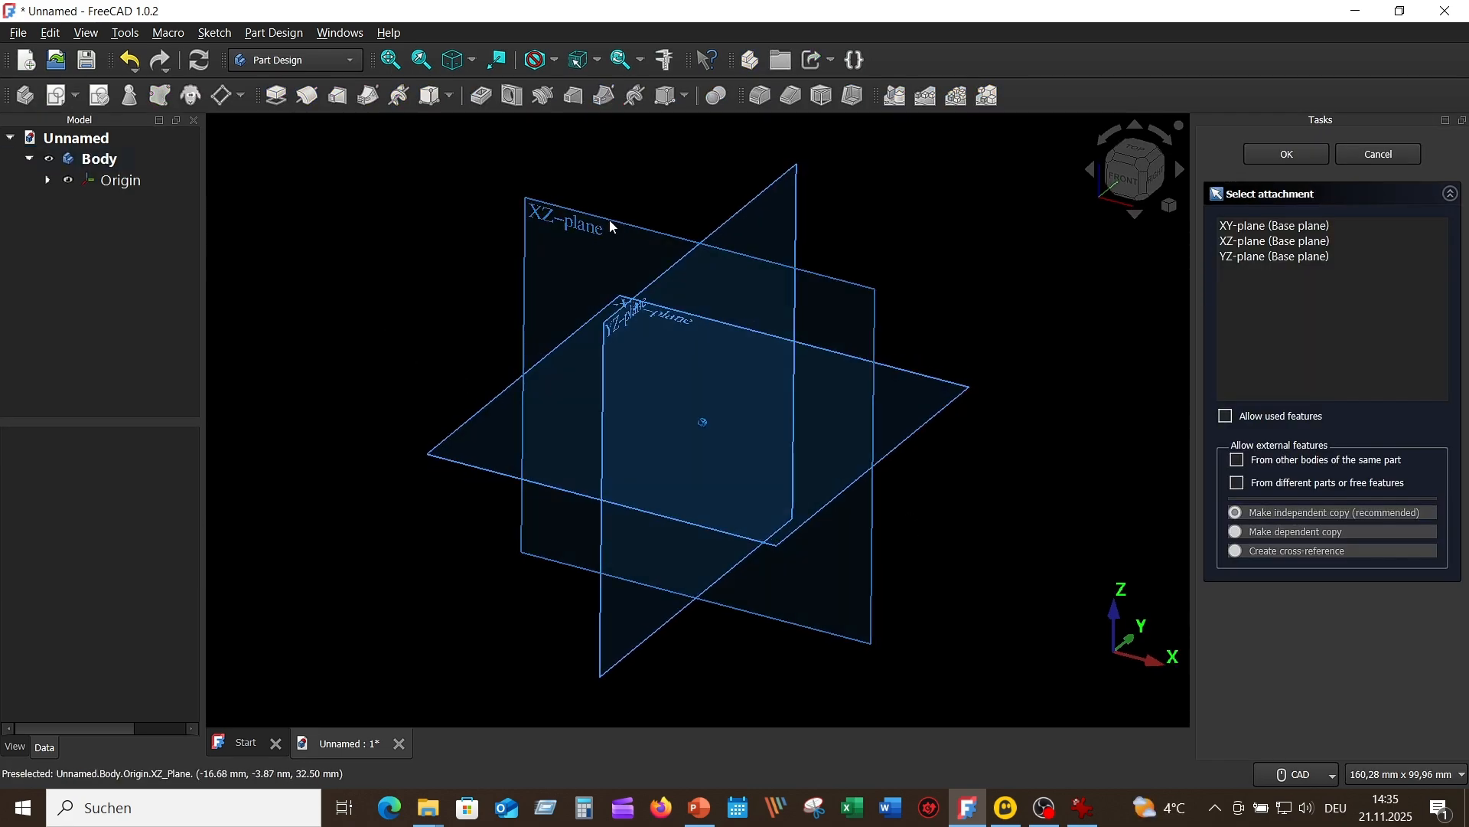
mouse_move(571, 218)
middle_down()
mouse_move(898, 228)
mouse_move(758, 213)
mouse_move(586, 231)
middle_up()
click(587, 229)
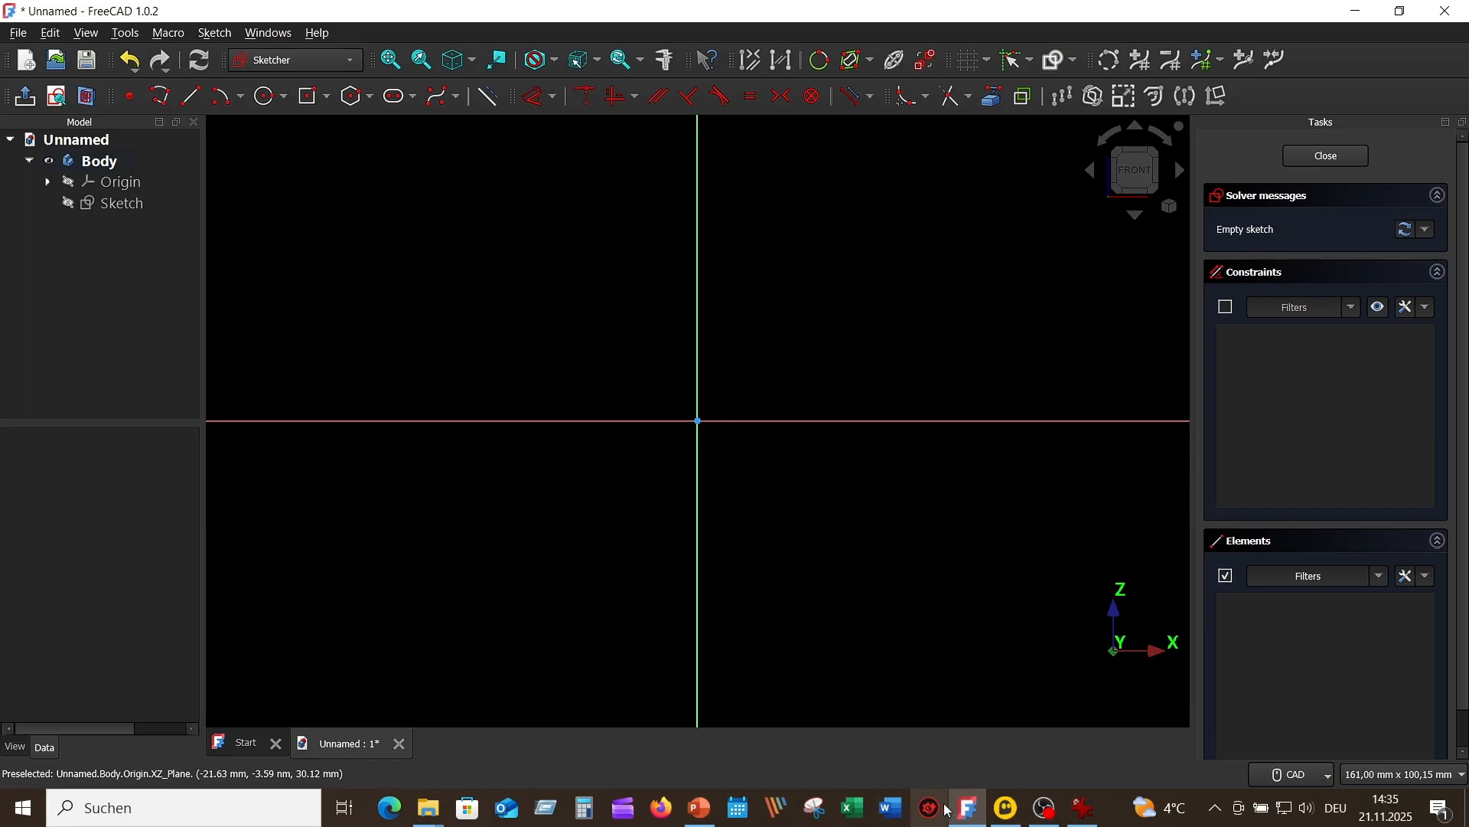
Step: Consult the reference drawing and sketch a closed six-line half profile from the vertical axis, about 60 mm wide and 30 mm high, with a slanted-side notch at the origin
click(1086, 813)
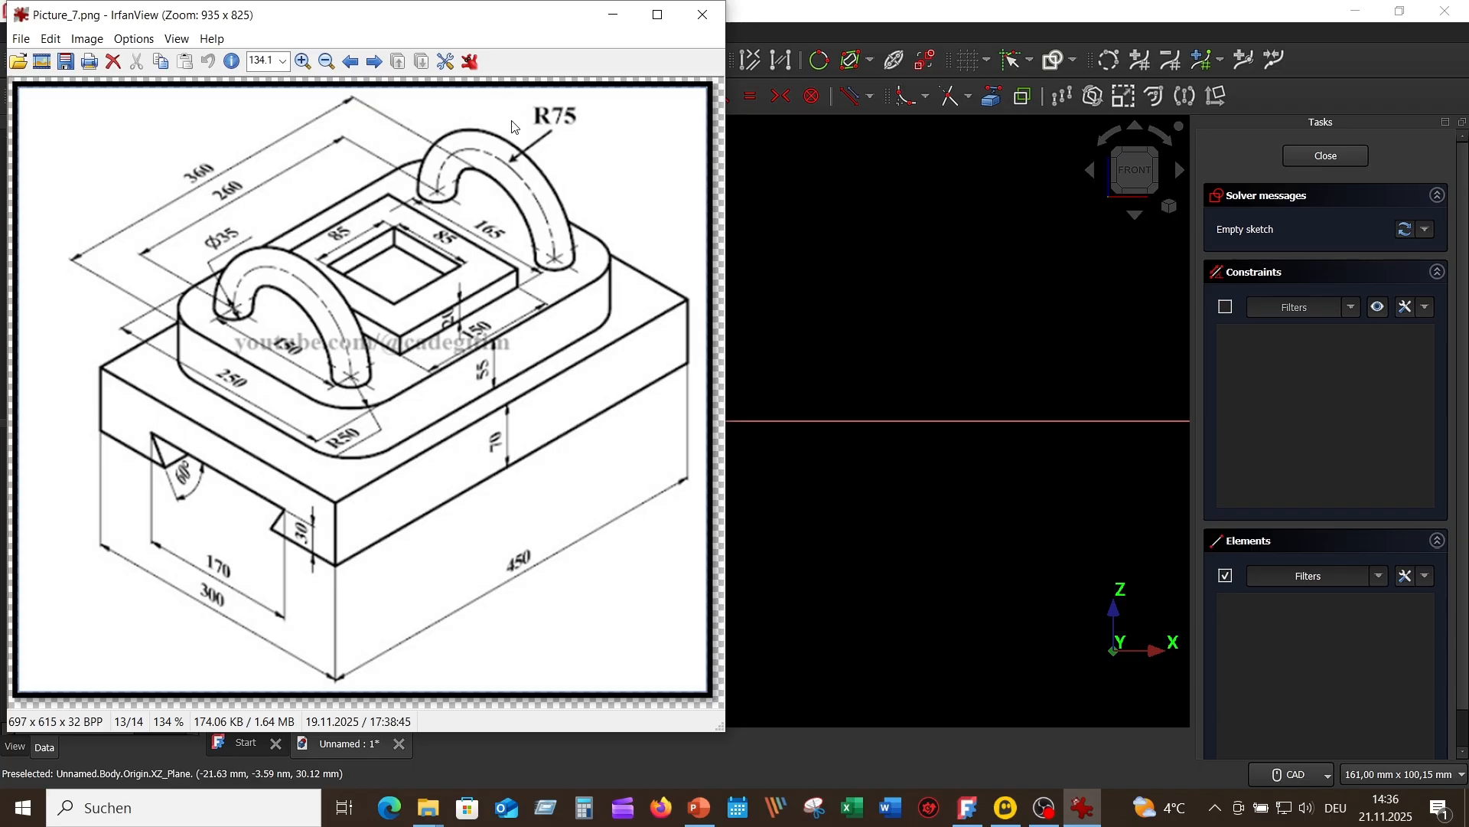
click(817, 235)
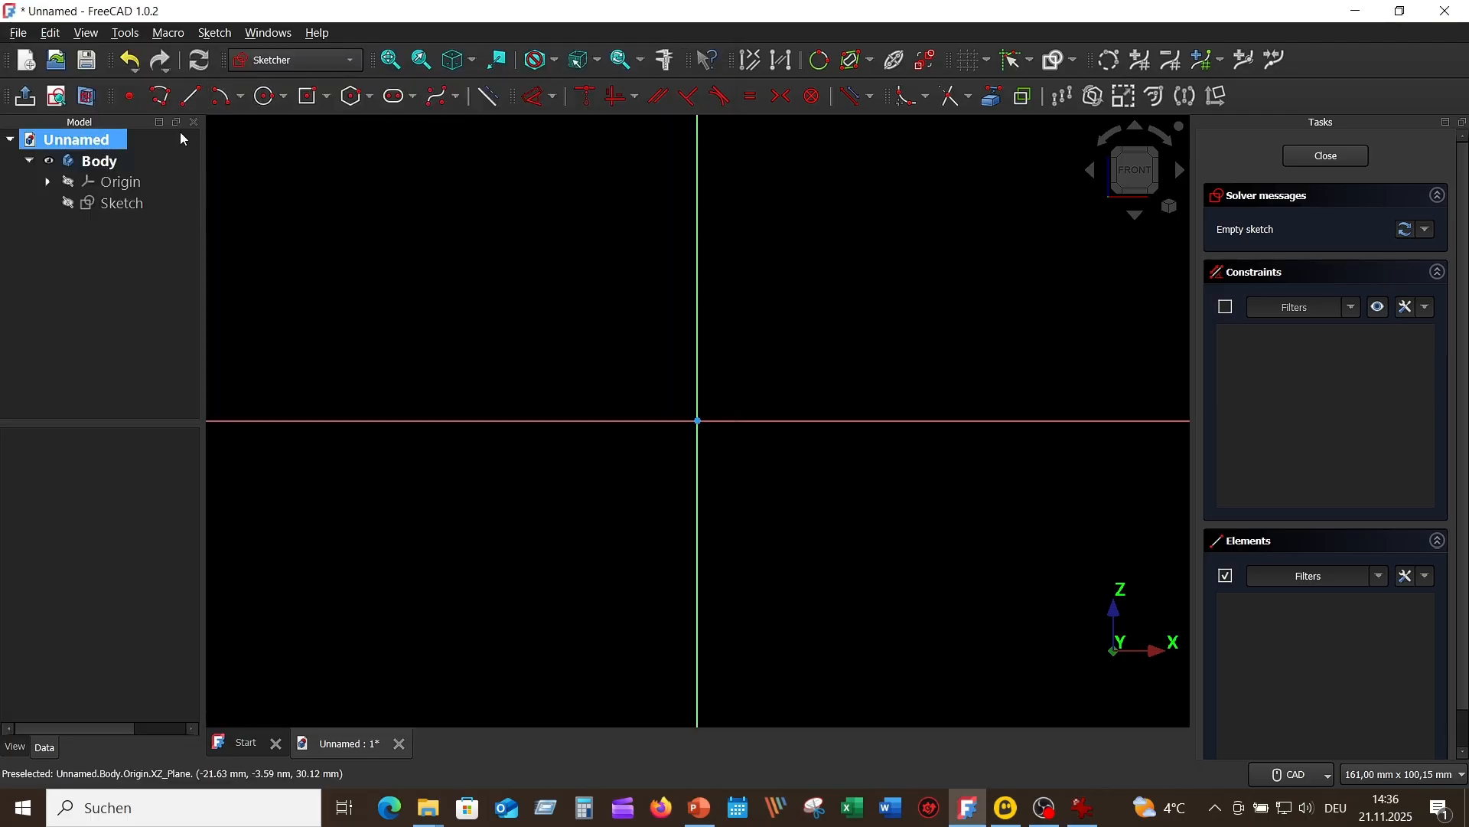
click(162, 96)
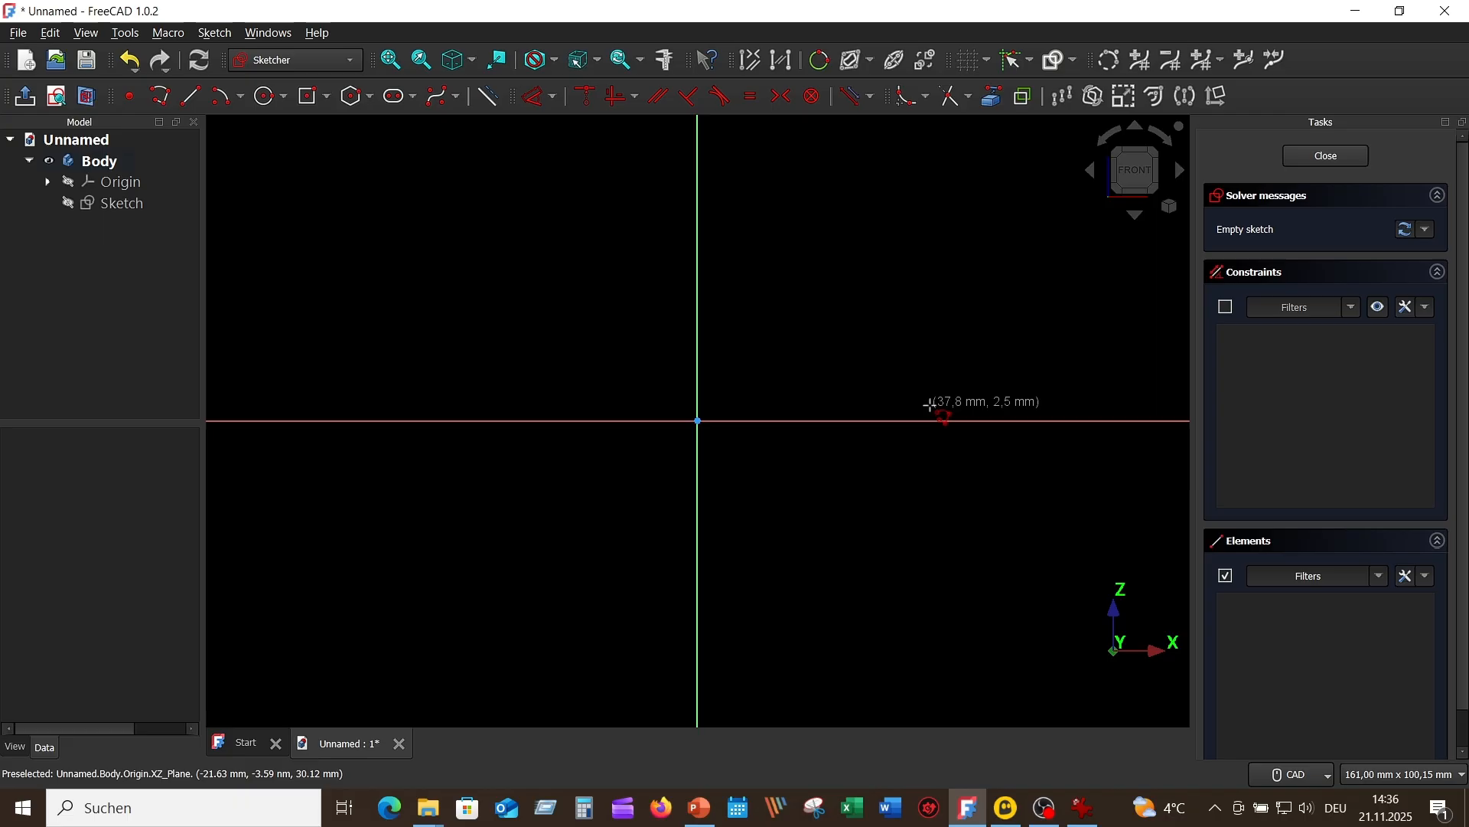
click(698, 235)
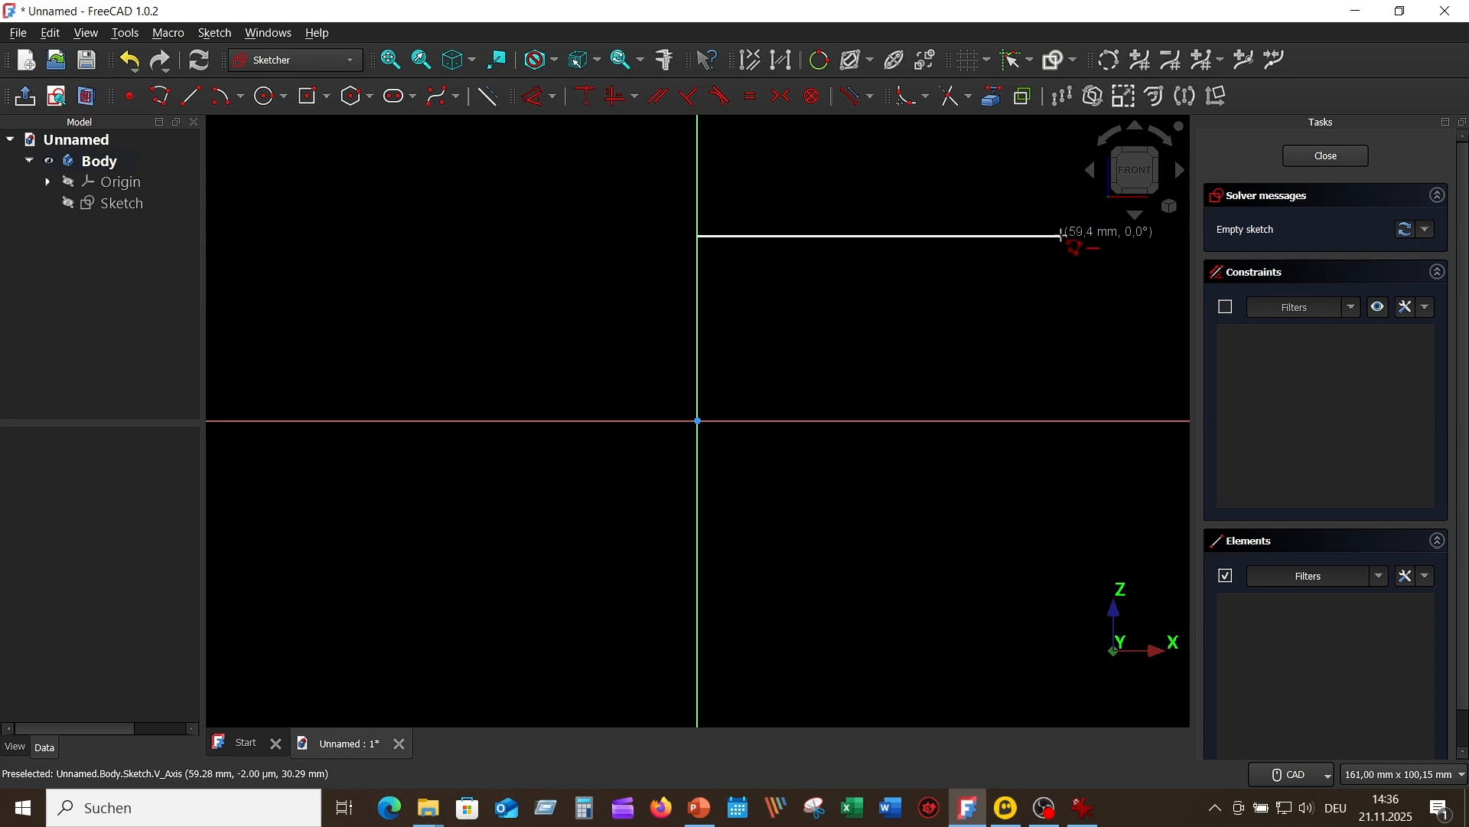
click(1062, 235)
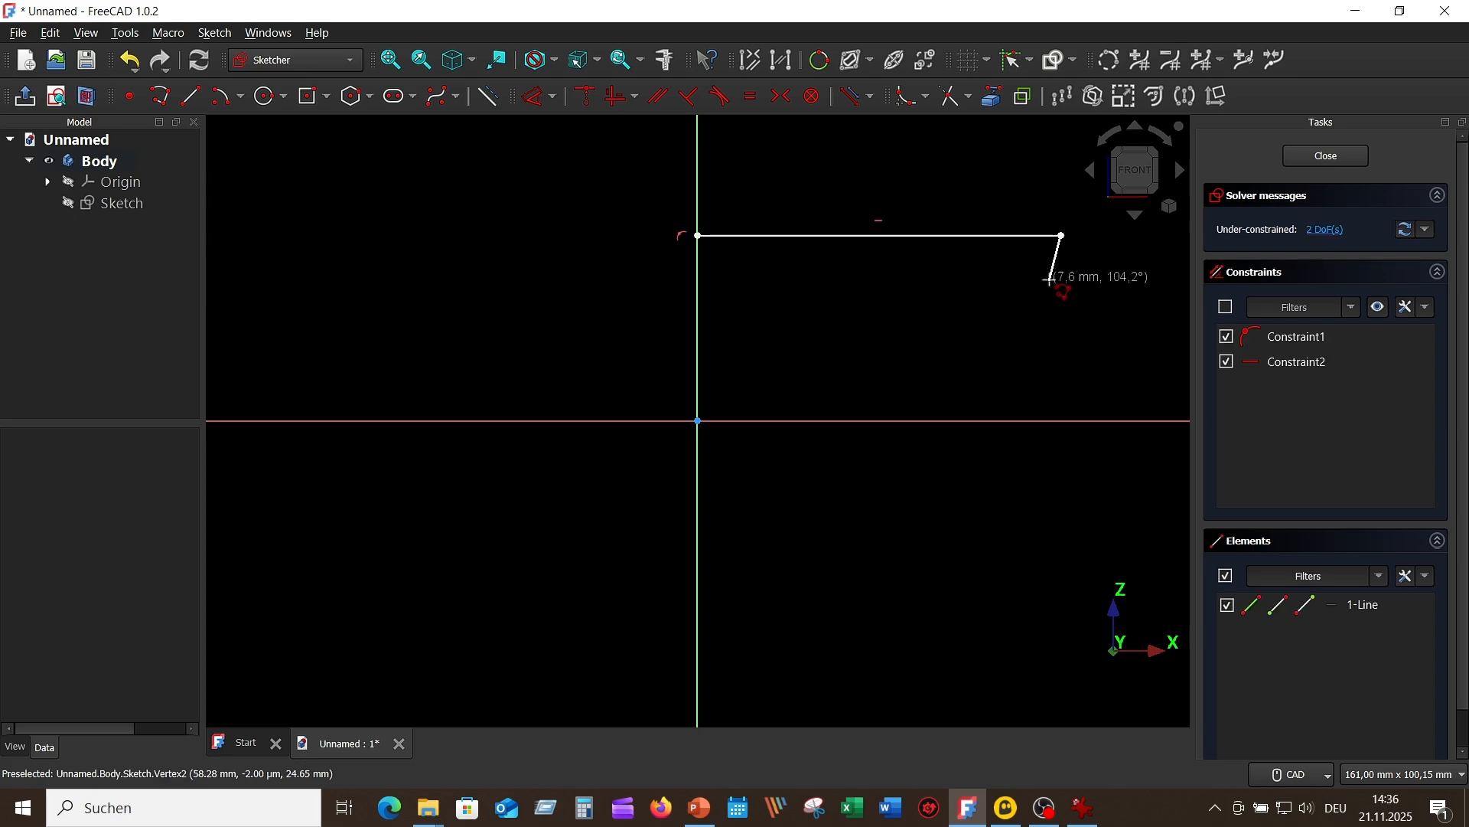
click(1063, 421)
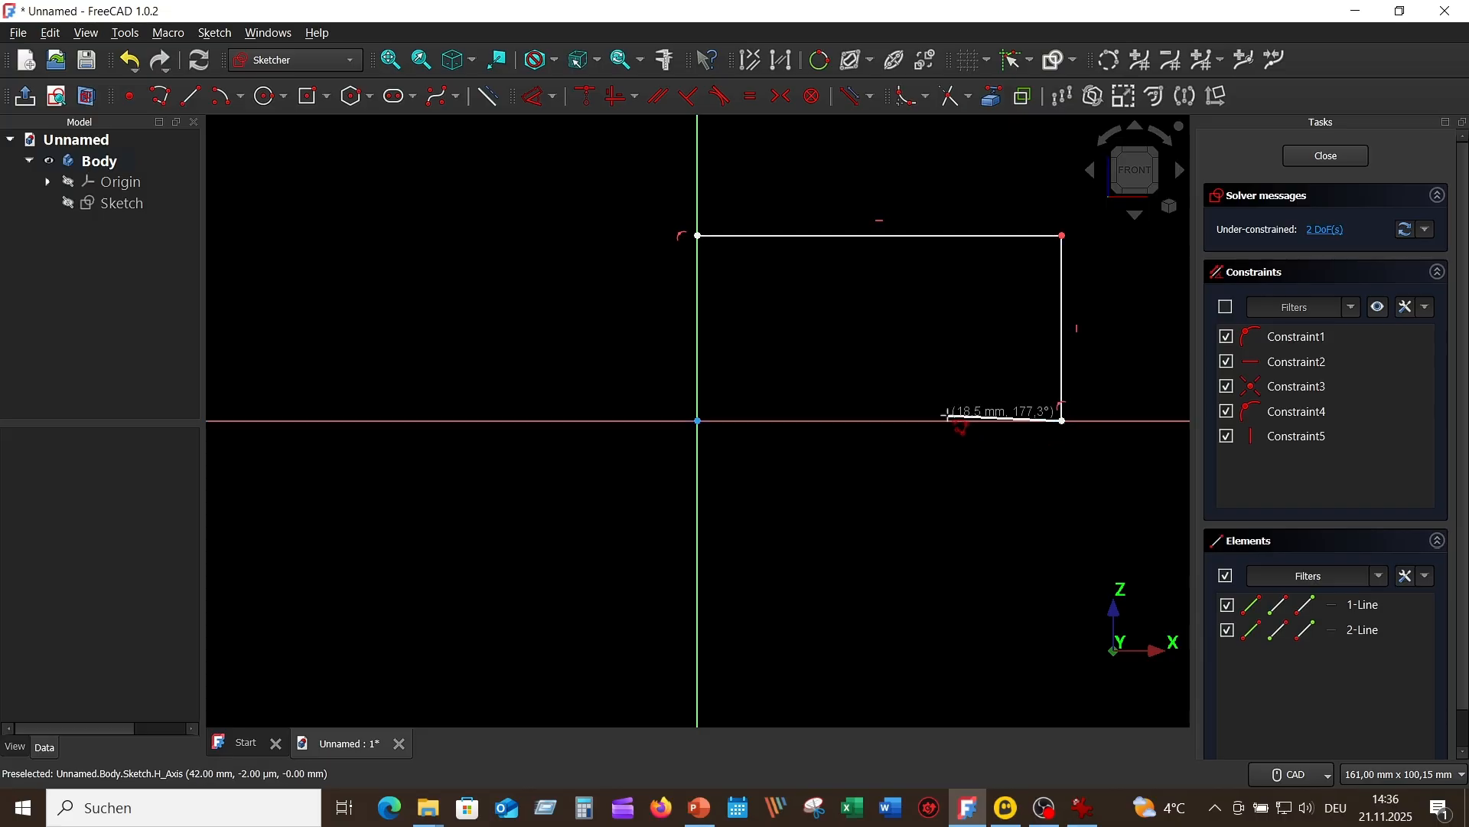
click(904, 421)
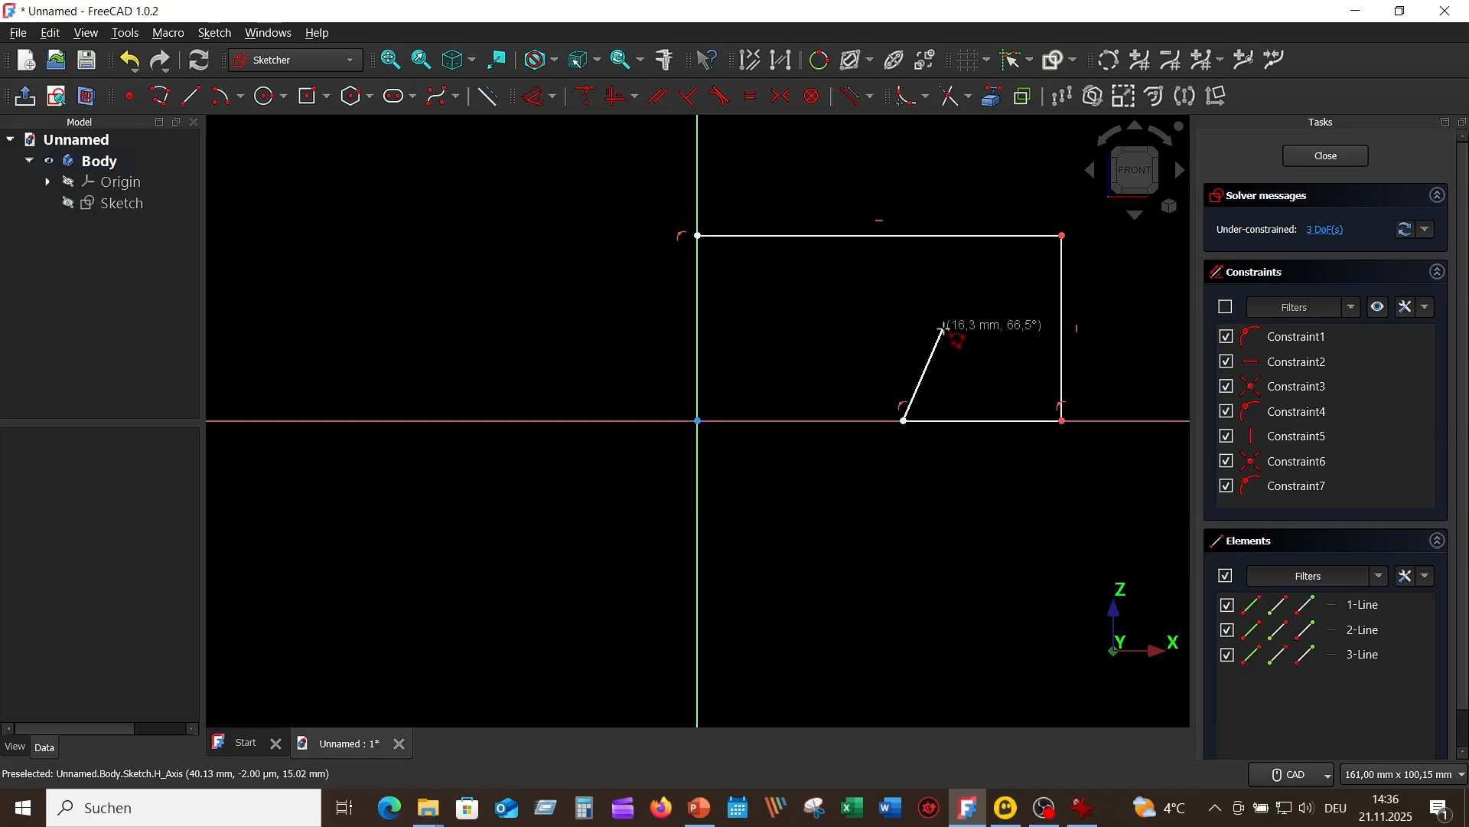
click(944, 329)
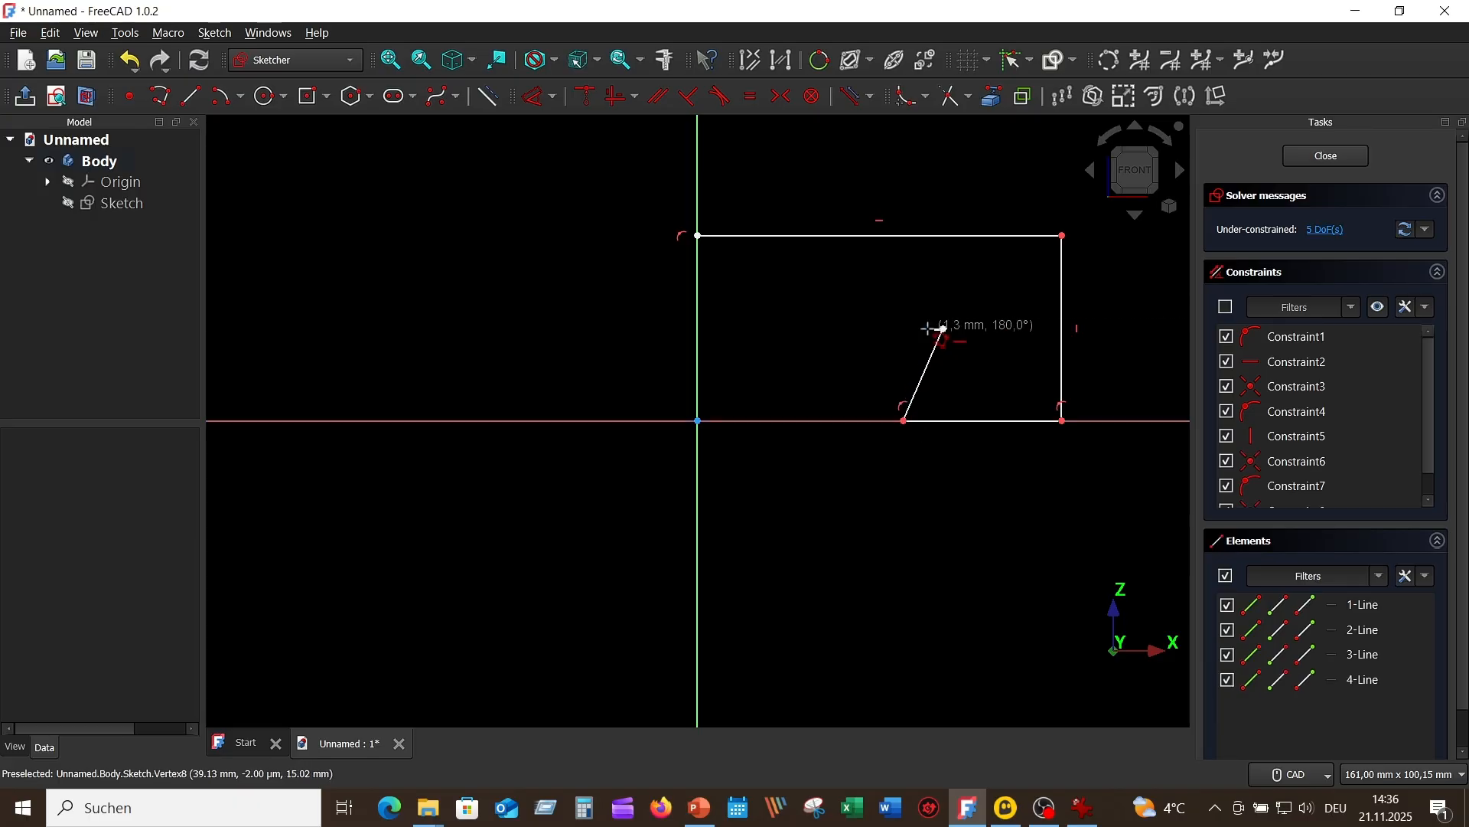
click(697, 328)
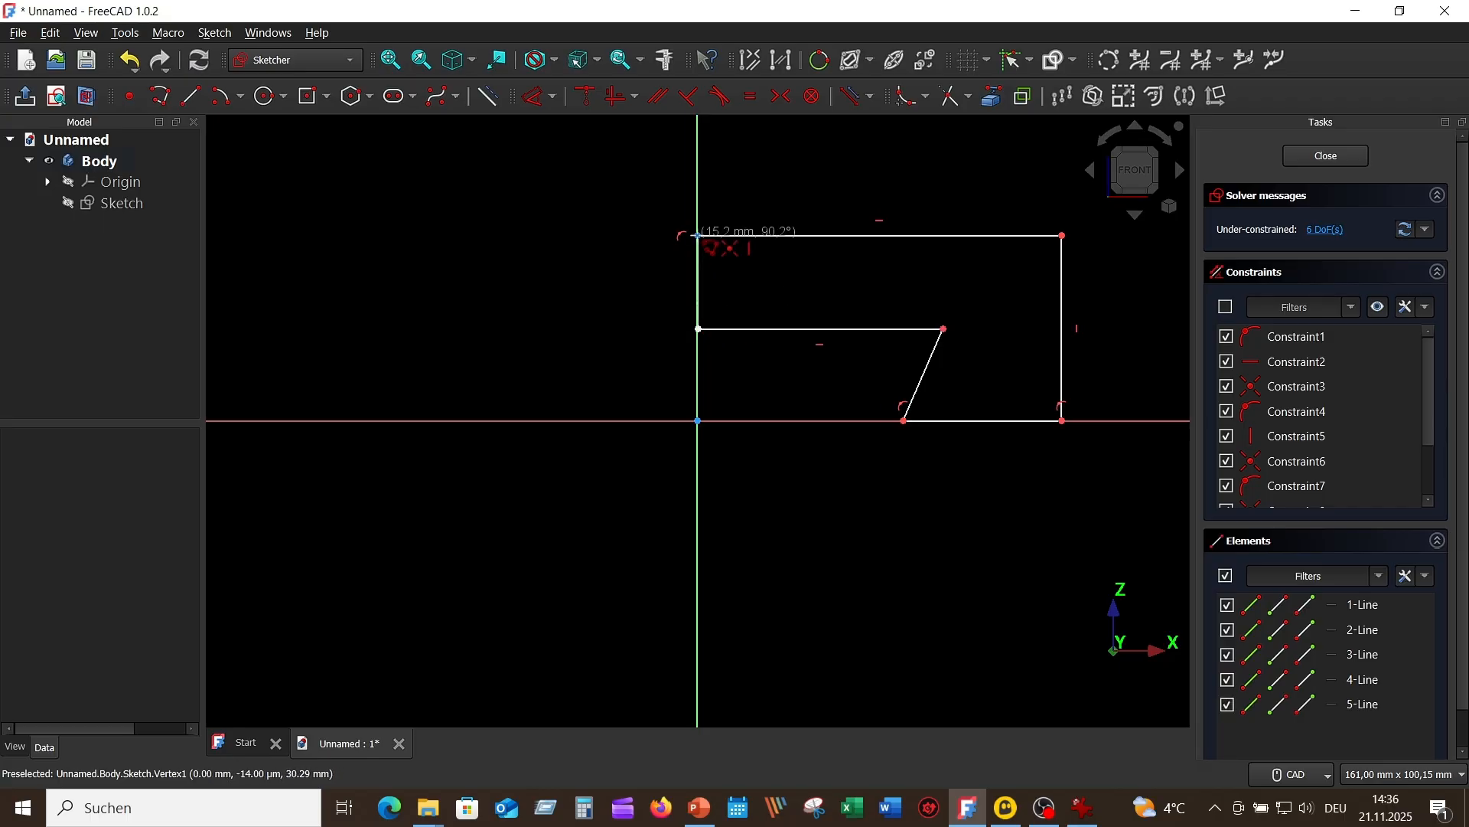
click(697, 234)
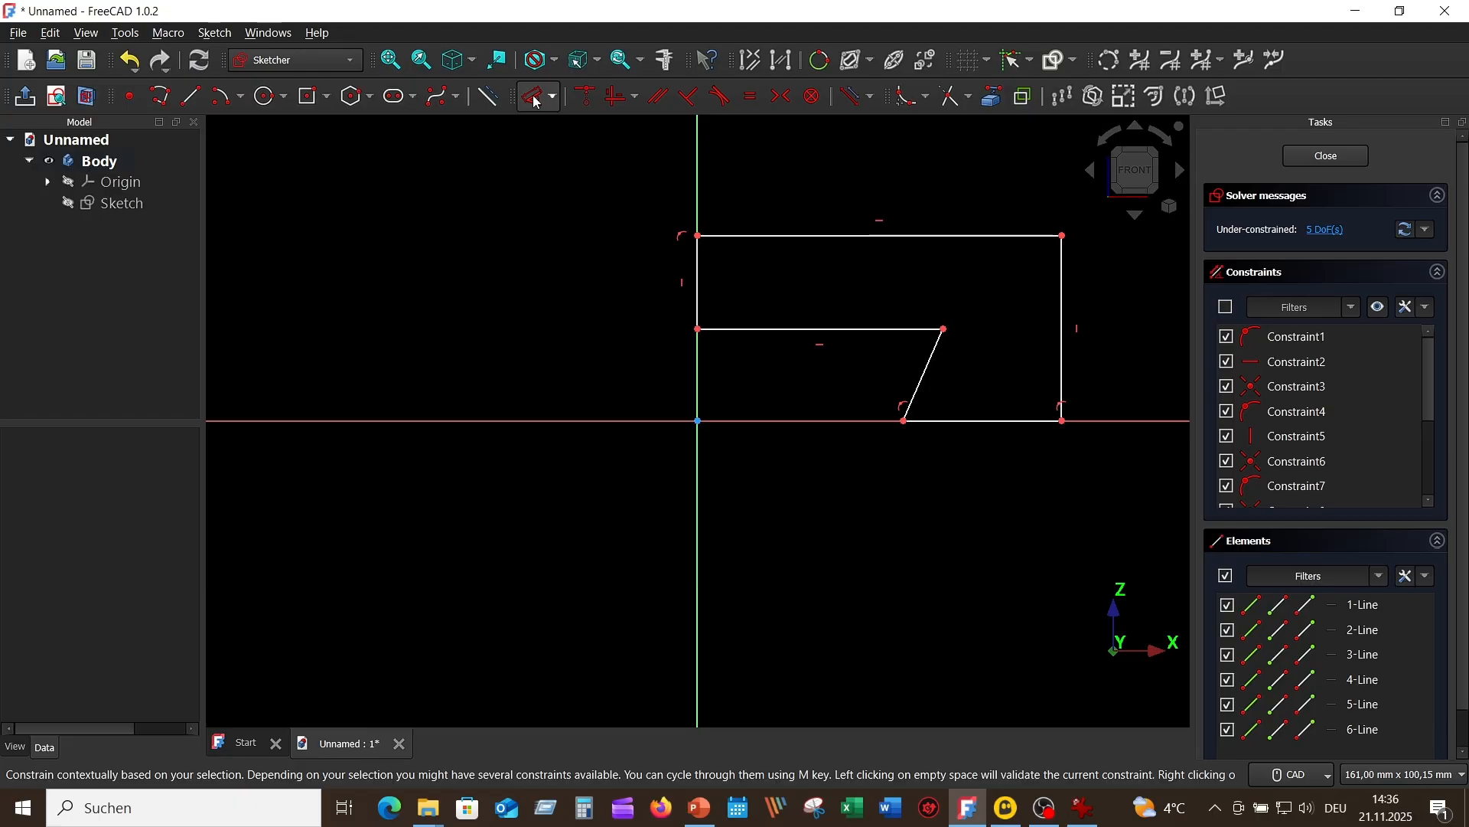
Step: Dimension the profile's top edge to 150 mm and fit the whole sketch in view
click(924, 236)
click(894, 168)
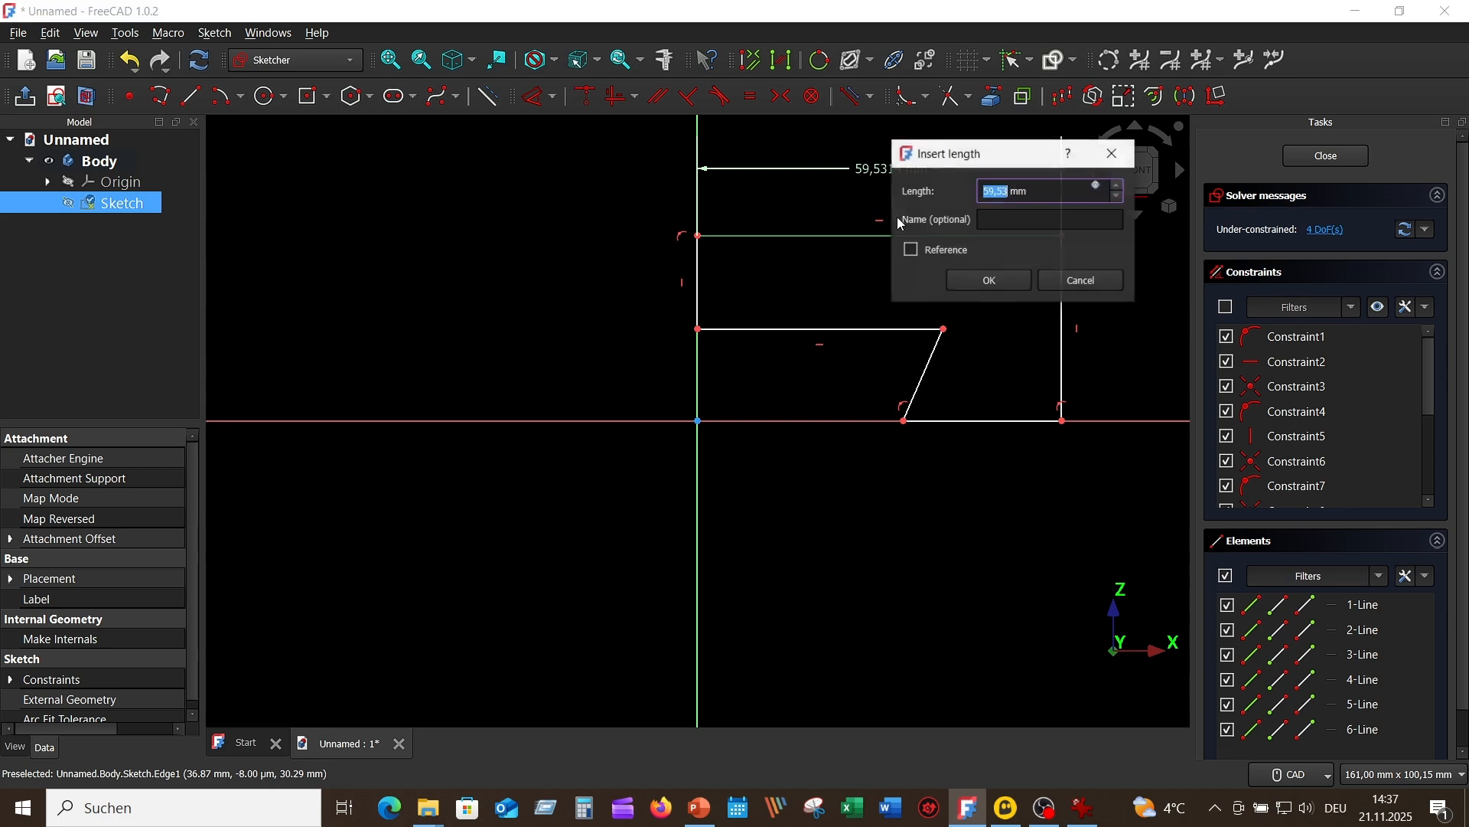
text(150)
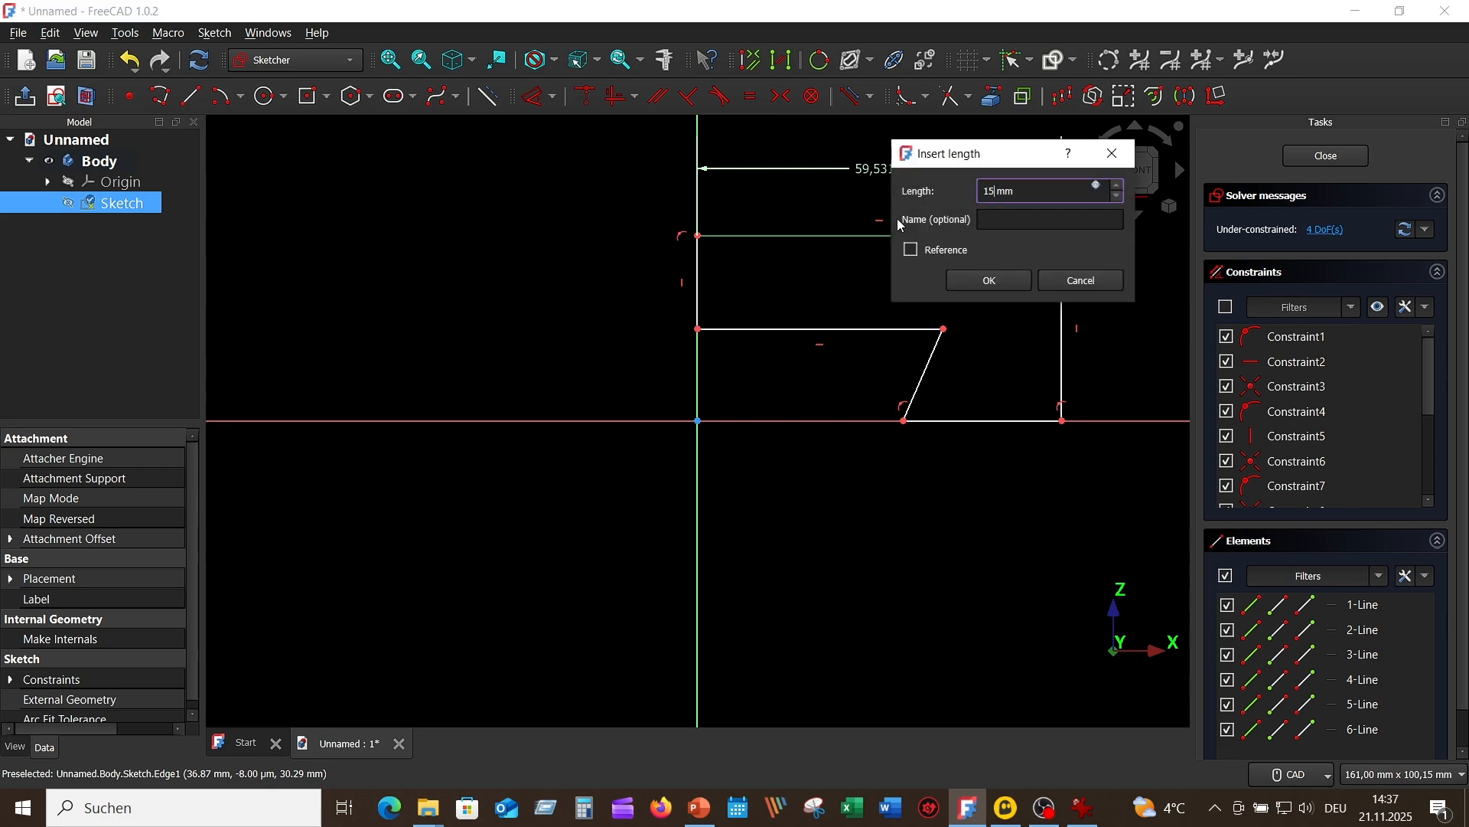
key(Return)
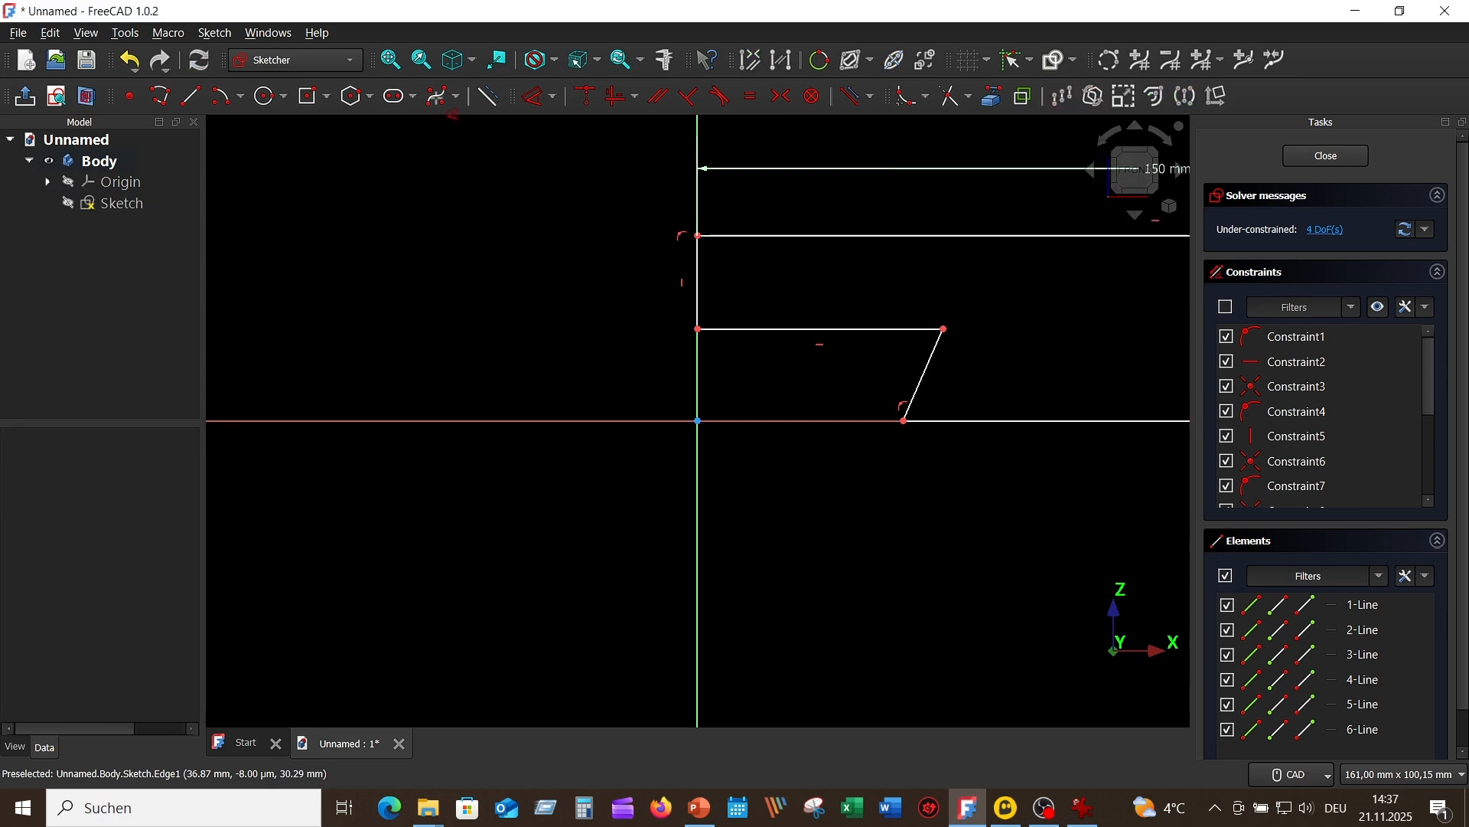
click(395, 60)
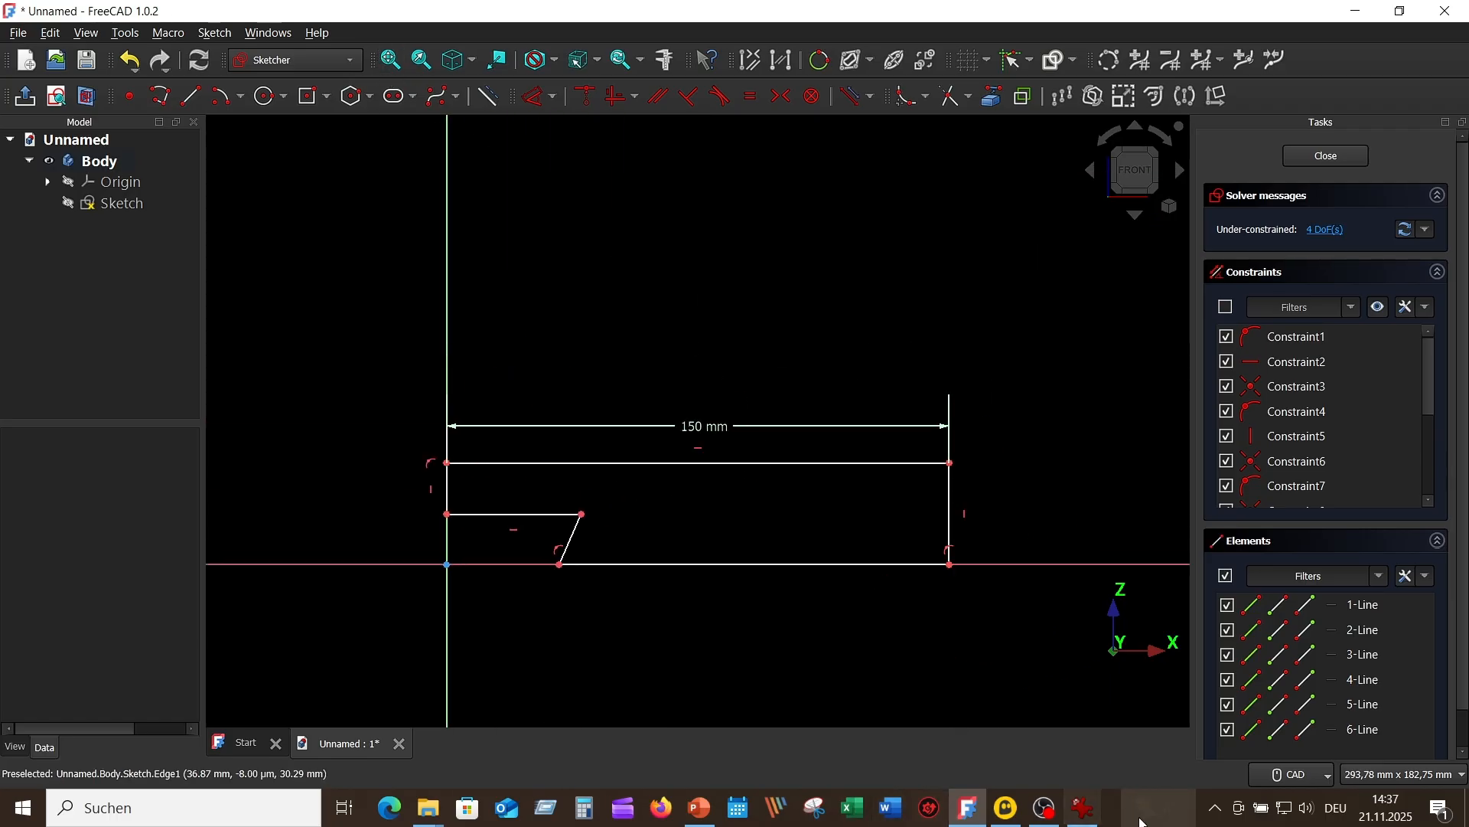
Step: Check the base height in the reference drawing and dimension the profile's outer vertical edge to 70 mm
click(1093, 813)
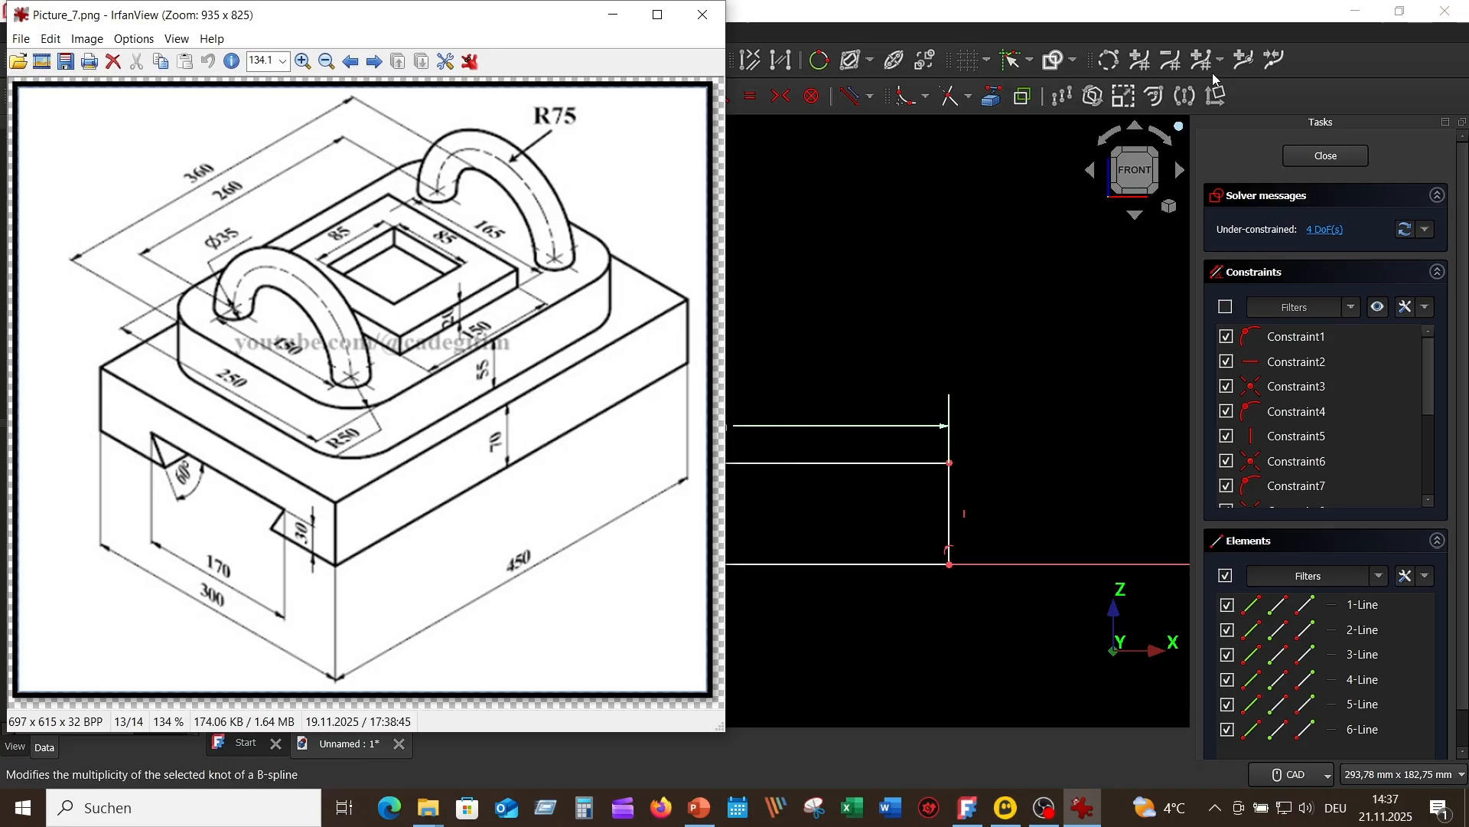
click(1017, 288)
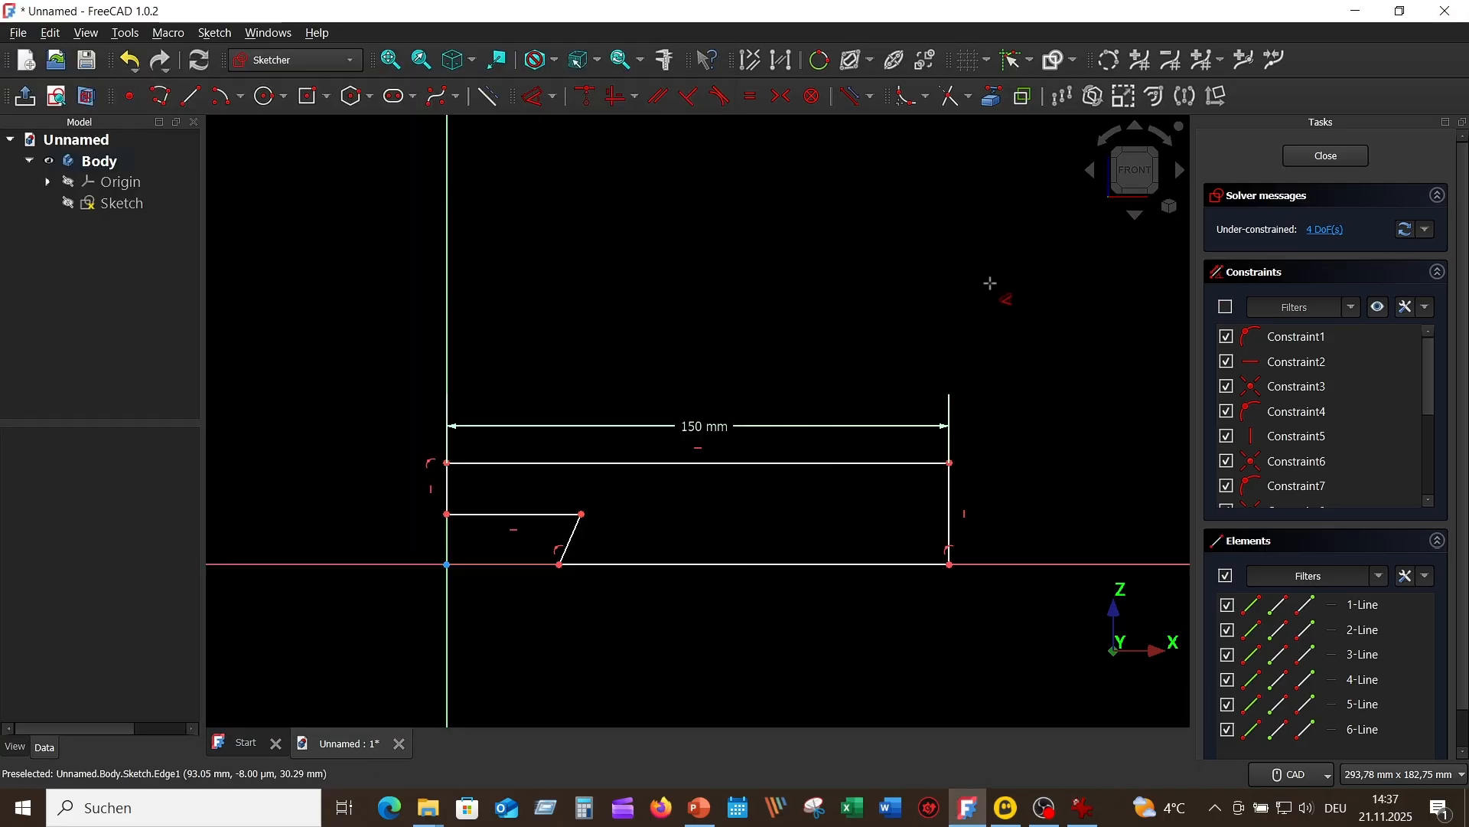
click(955, 515)
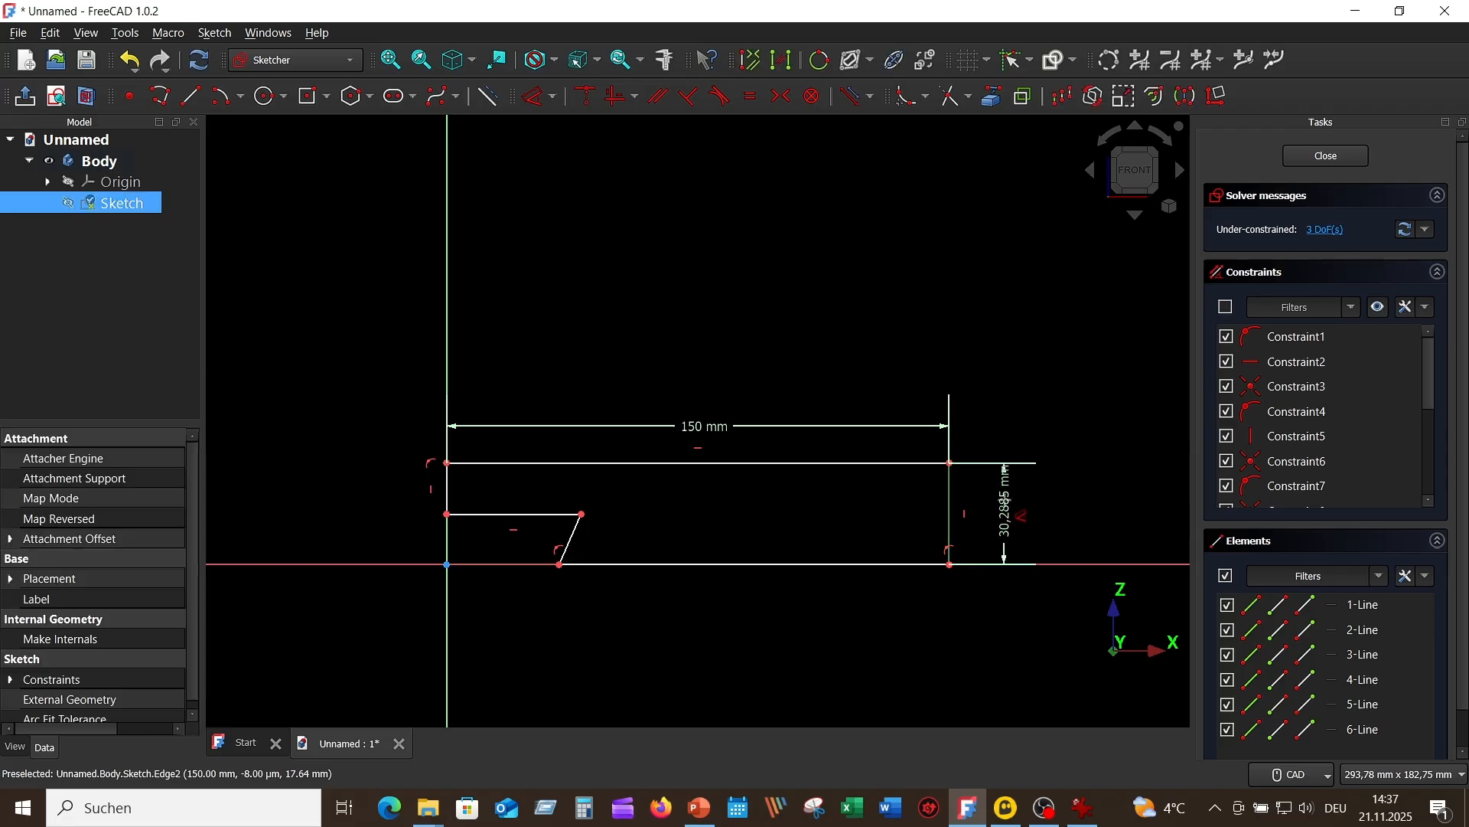
click(992, 508)
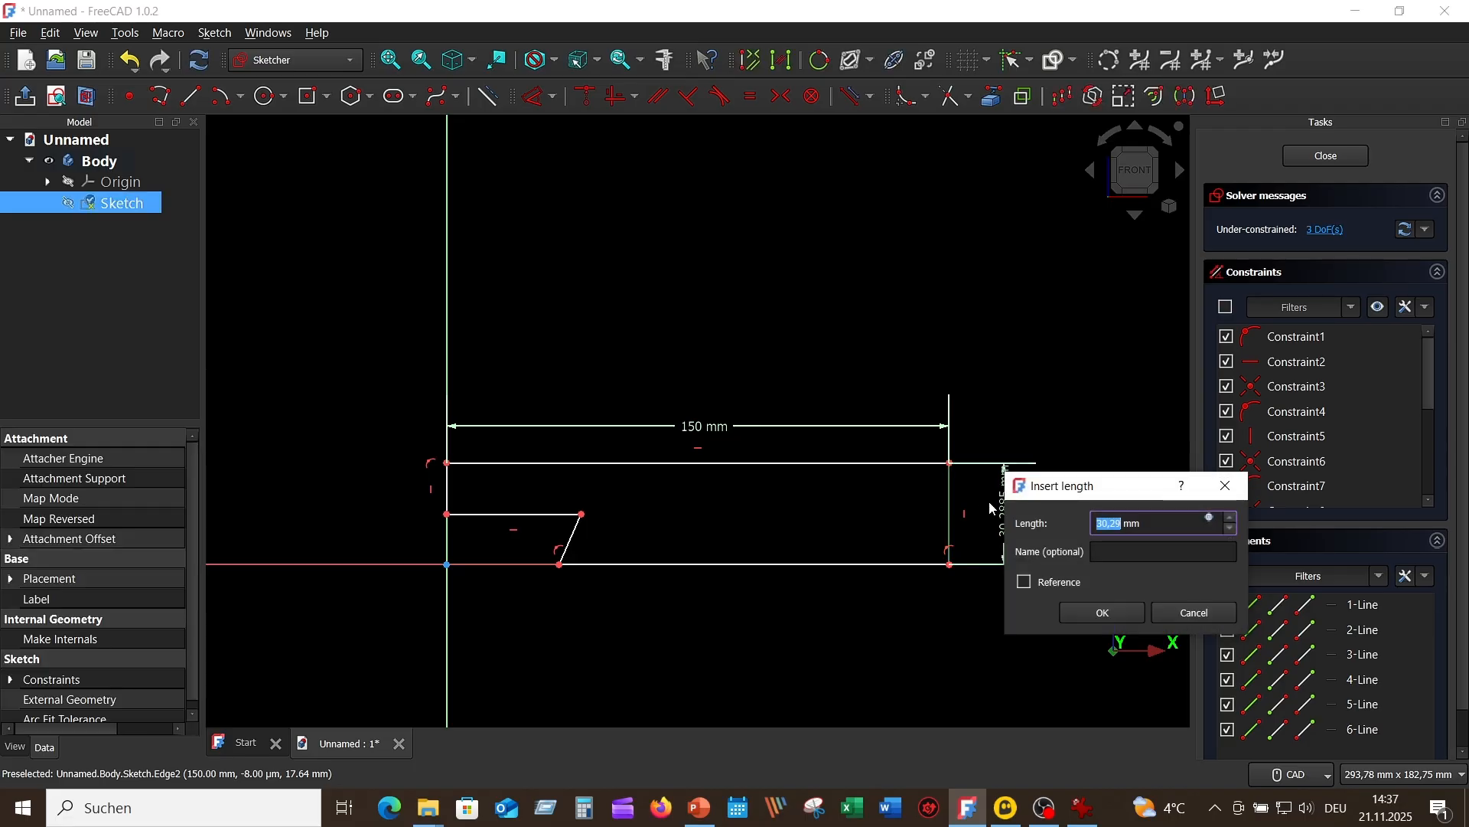
text(7)
key(Return)
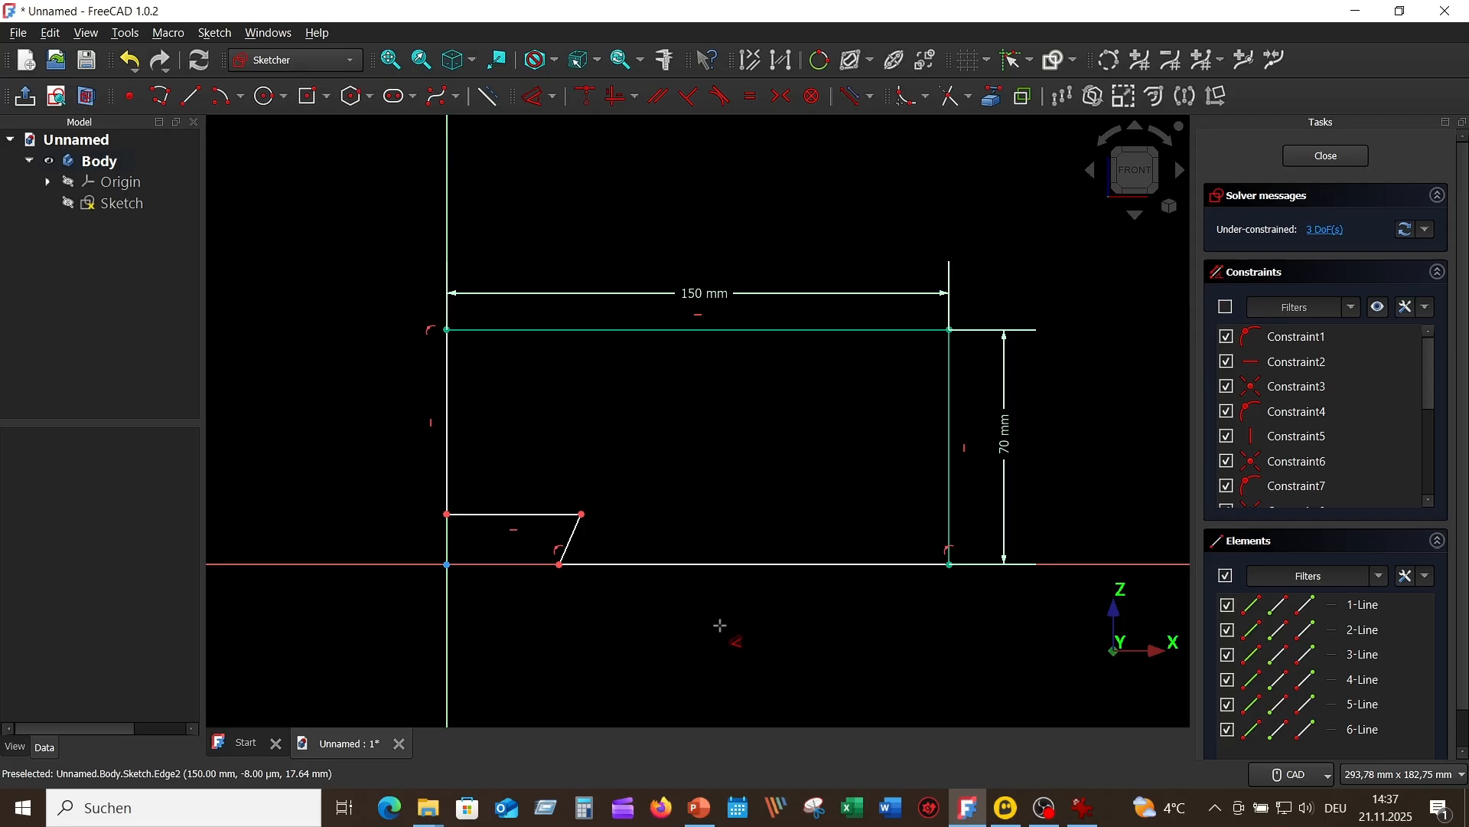
Step: Constrain the angle between the notch's horizontal edge and its slanted edge to 60°
click(535, 506)
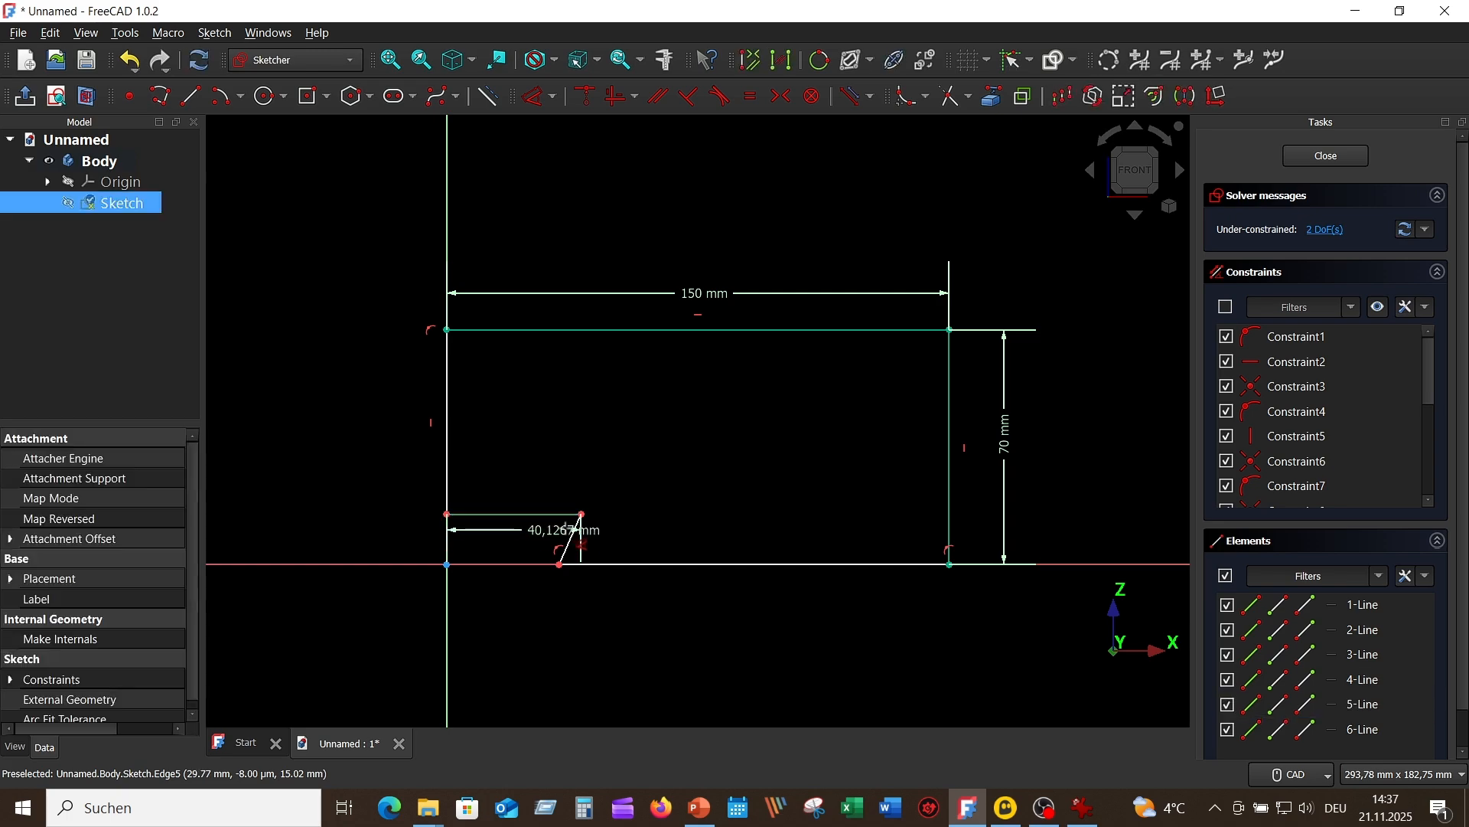
click(570, 539)
click(555, 554)
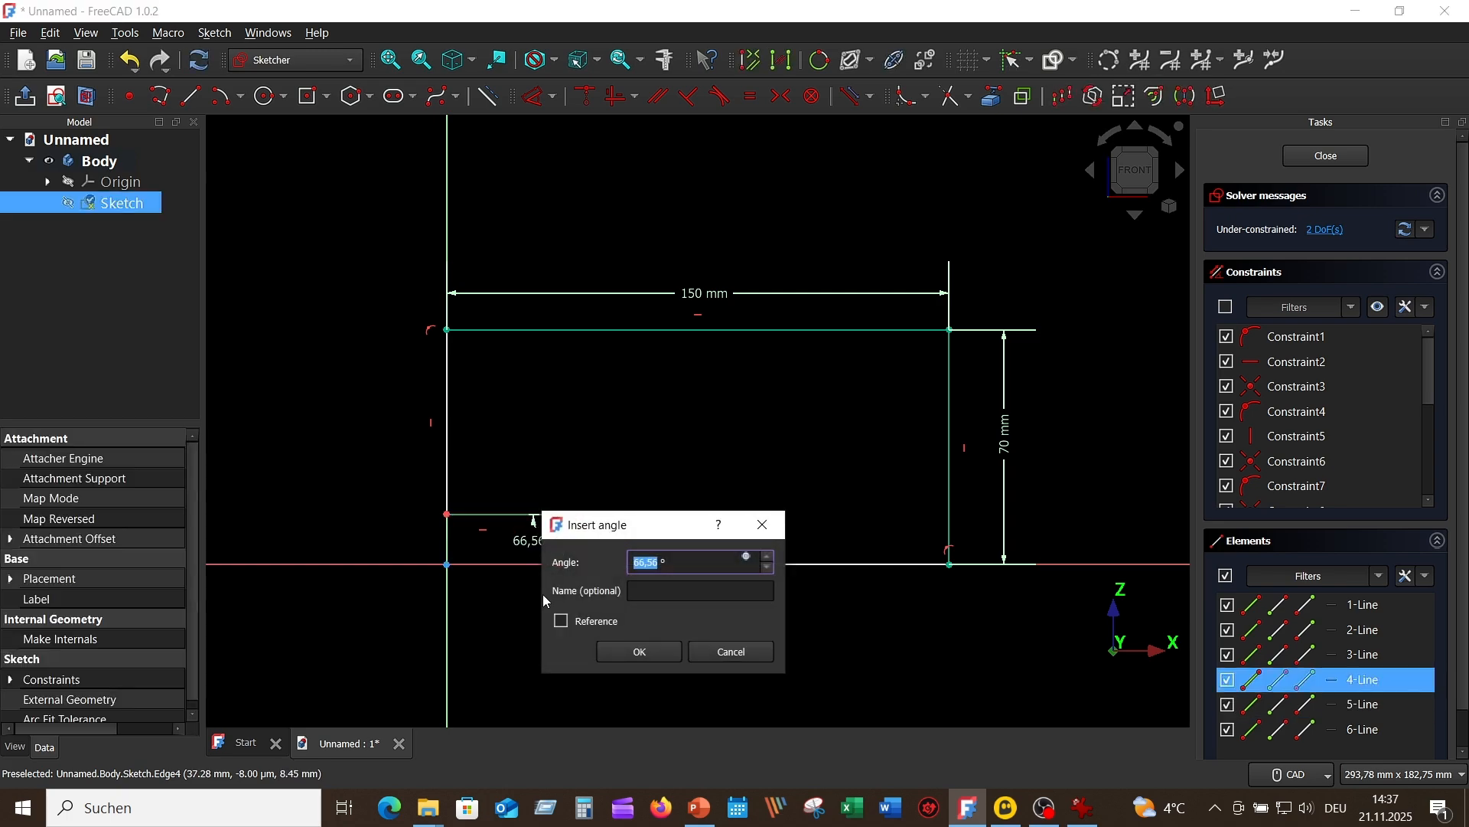
text(60)
key(Return)
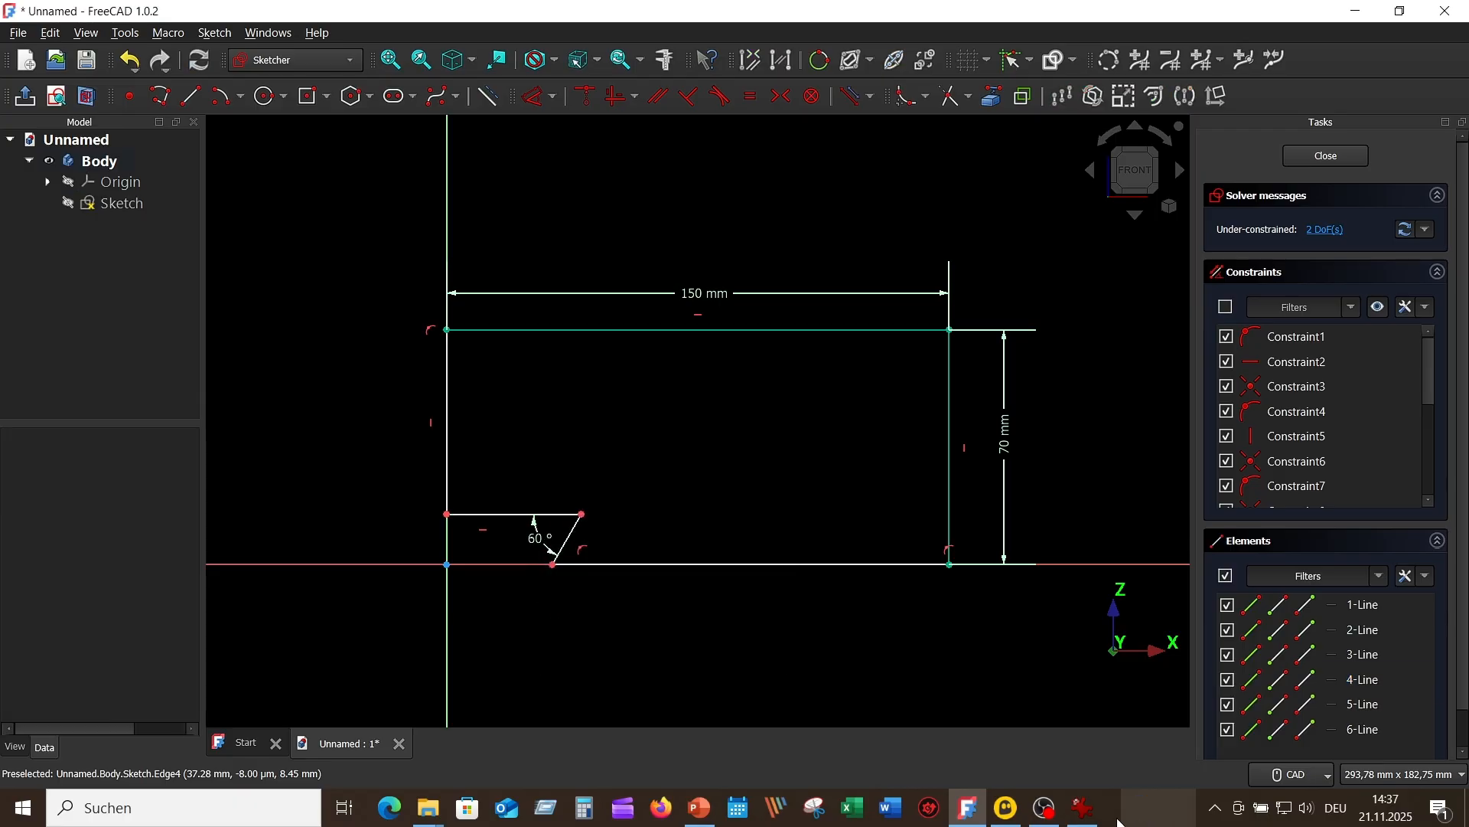
Step: Dimension the notch's horizontal edge to 85 mm as per the reference drawing, and move the slanted edge's lower endpoint outward along the horizontal axis
click(1093, 812)
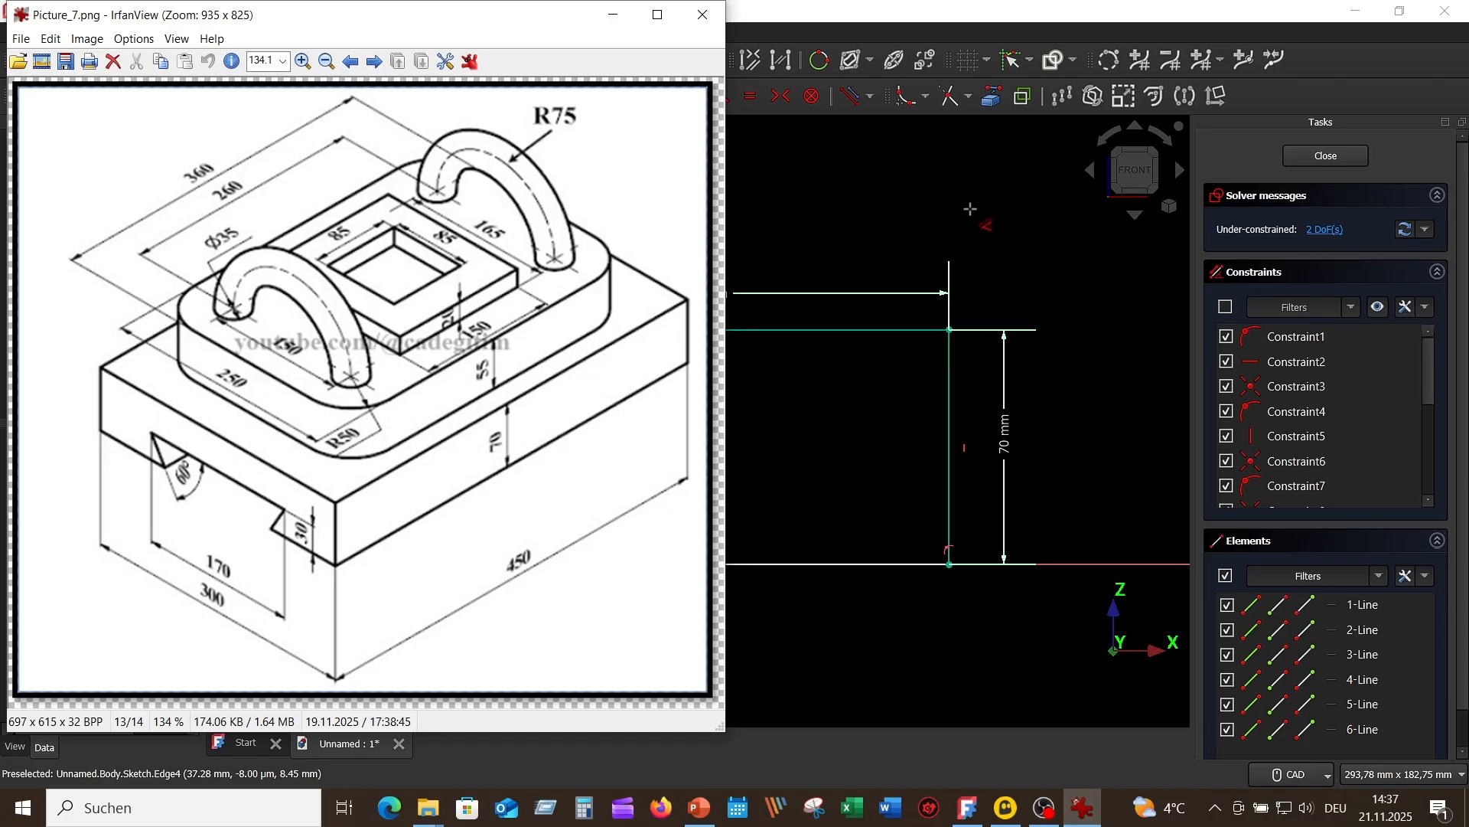
click(930, 211)
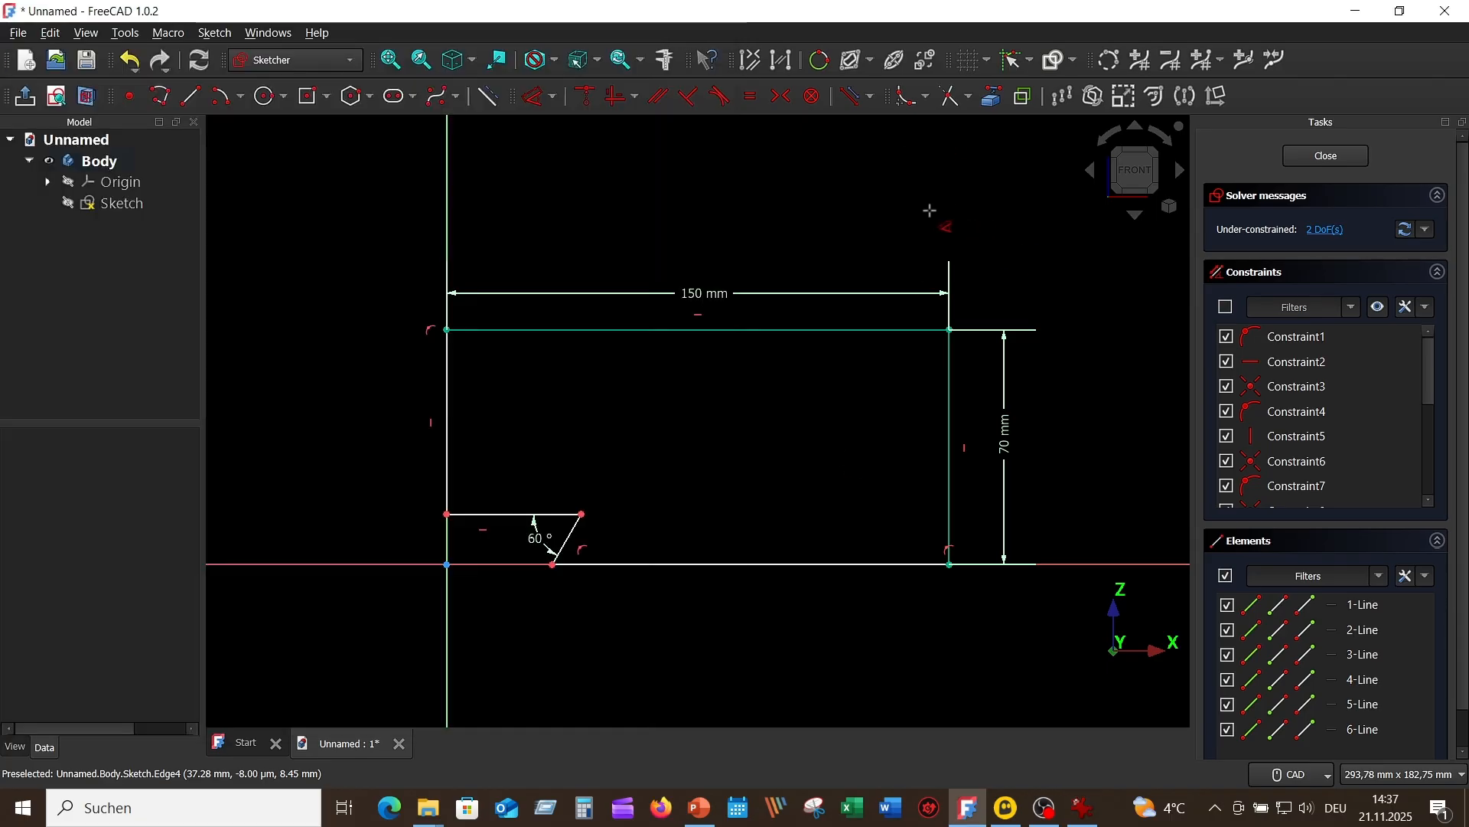
click(495, 513)
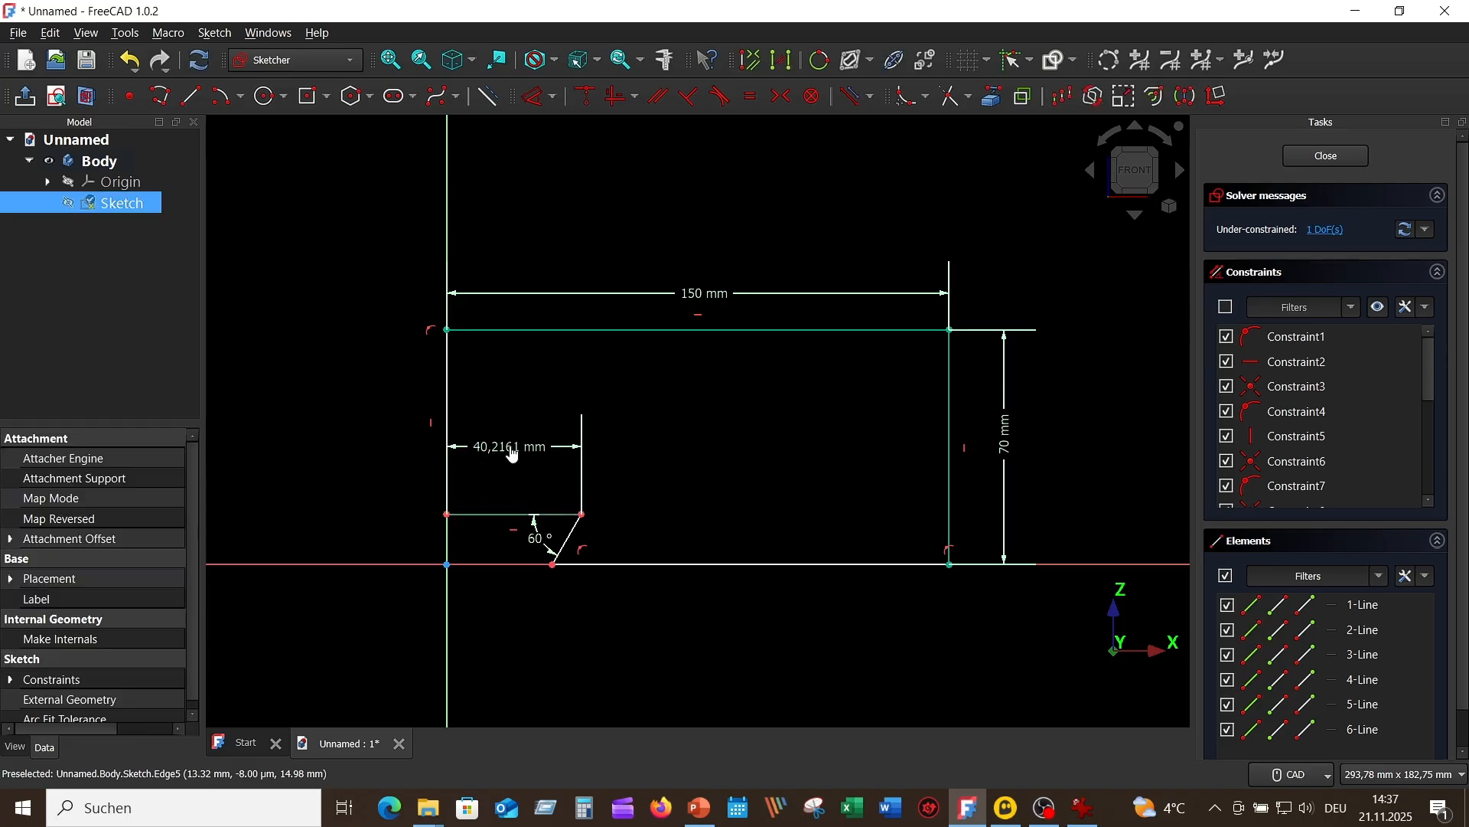
click(499, 446)
text(85)
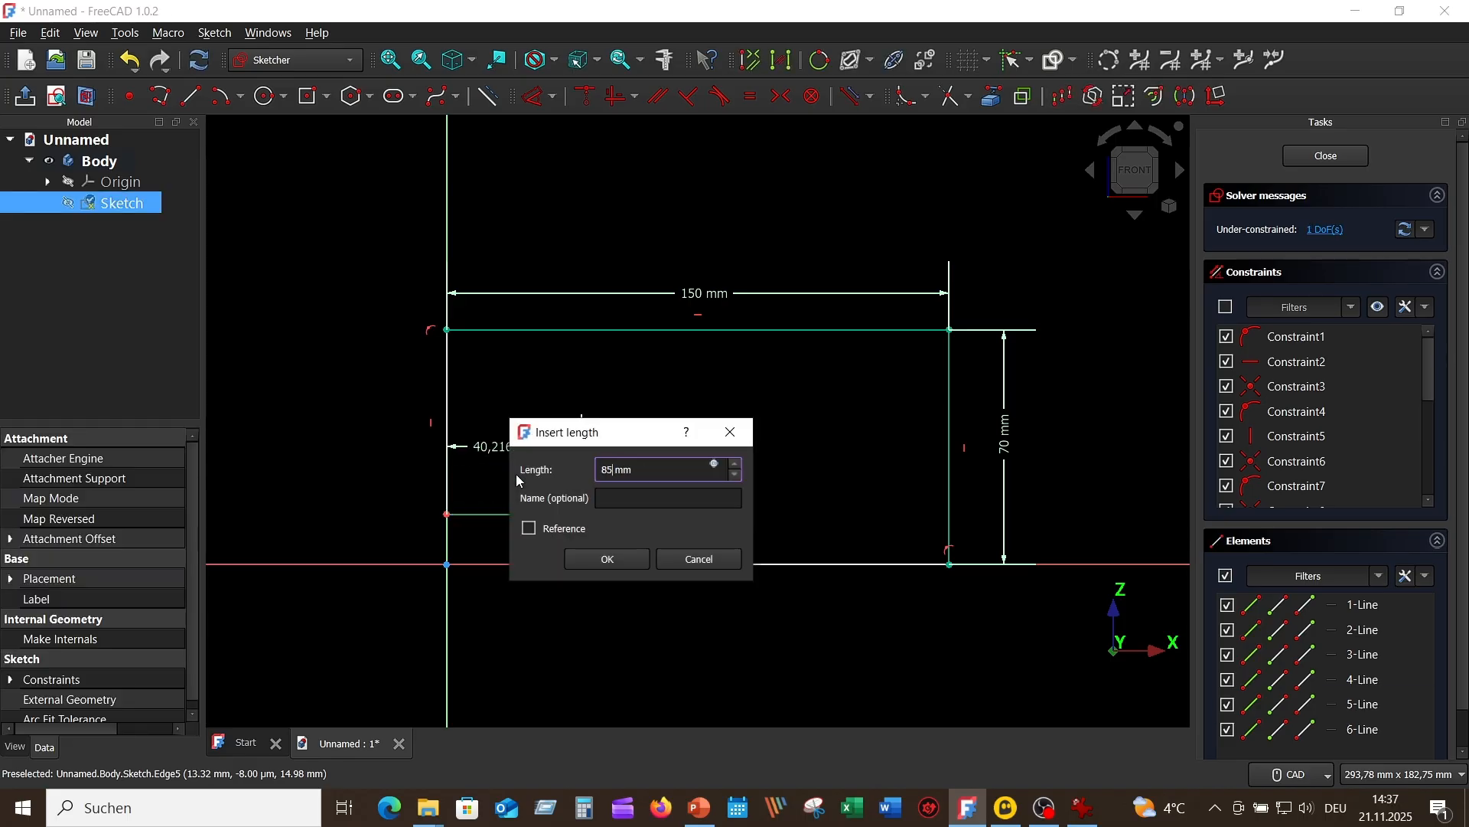
key(Return)
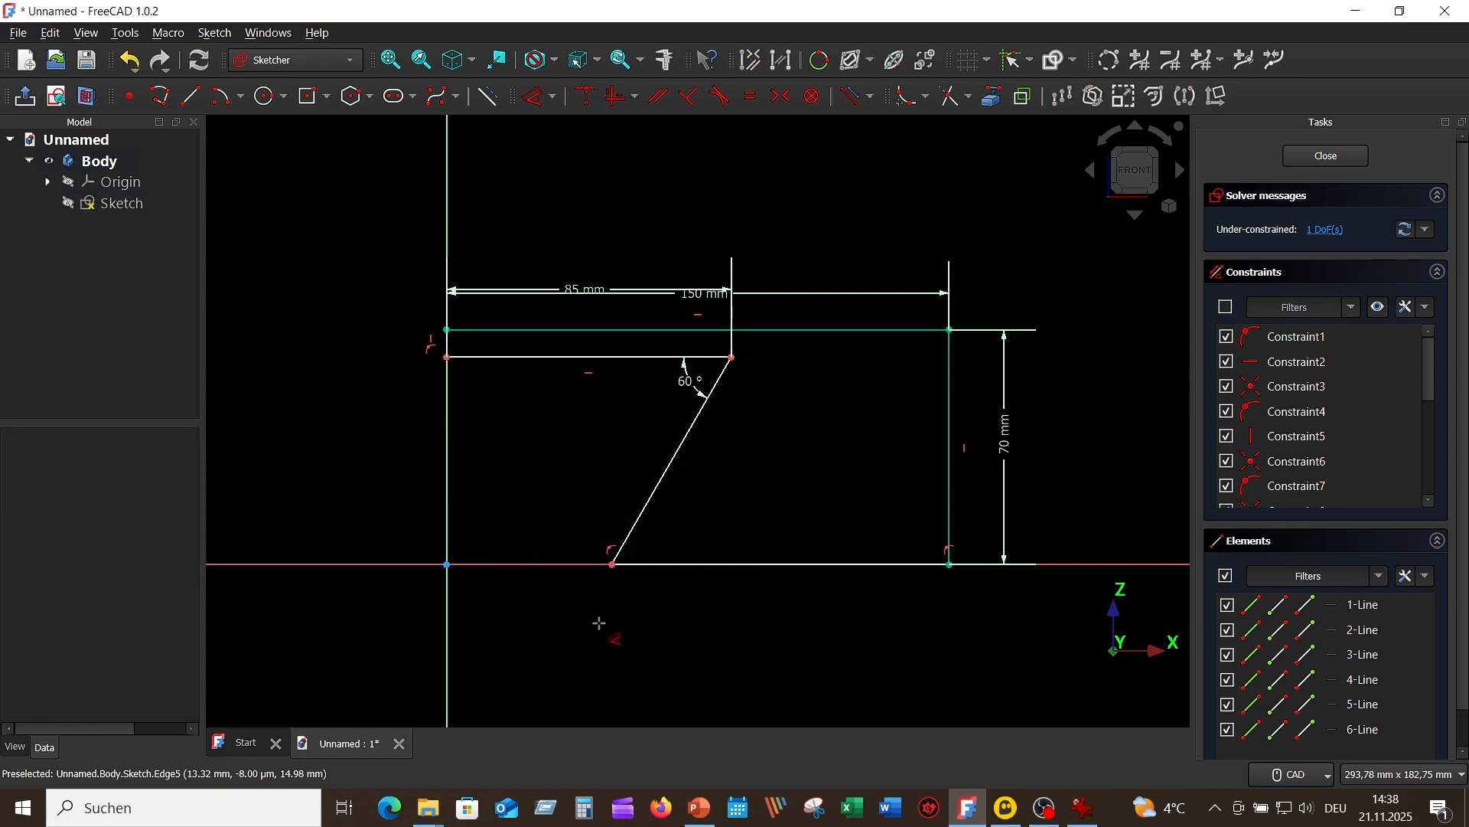
drag(616, 566, 686, 567)
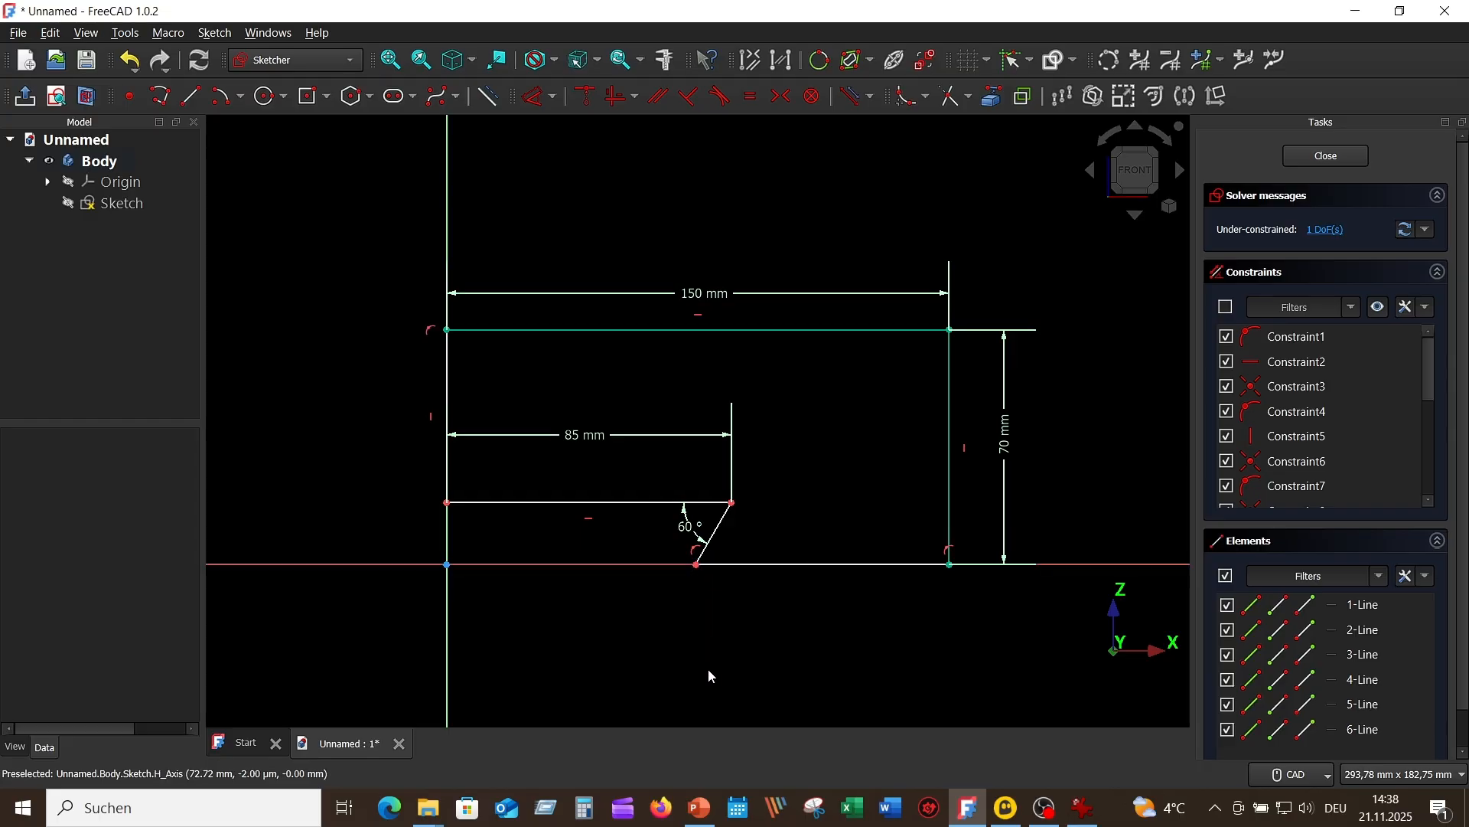
Step: Dimension the notch's depth from the horizontal axis to 30 mm and place the dimension beside the slanted edge
click(534, 95)
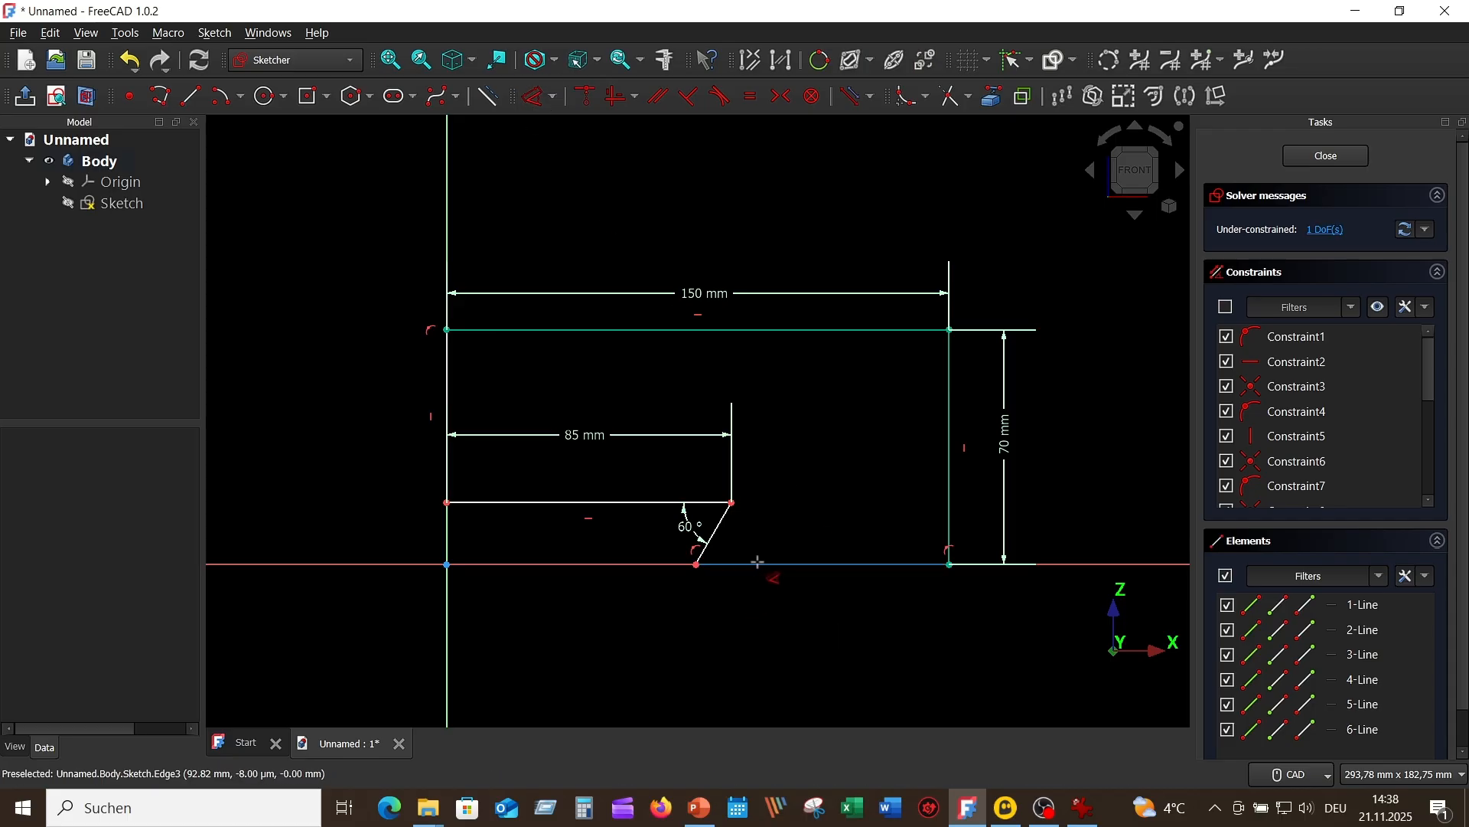
click(590, 565)
click(528, 504)
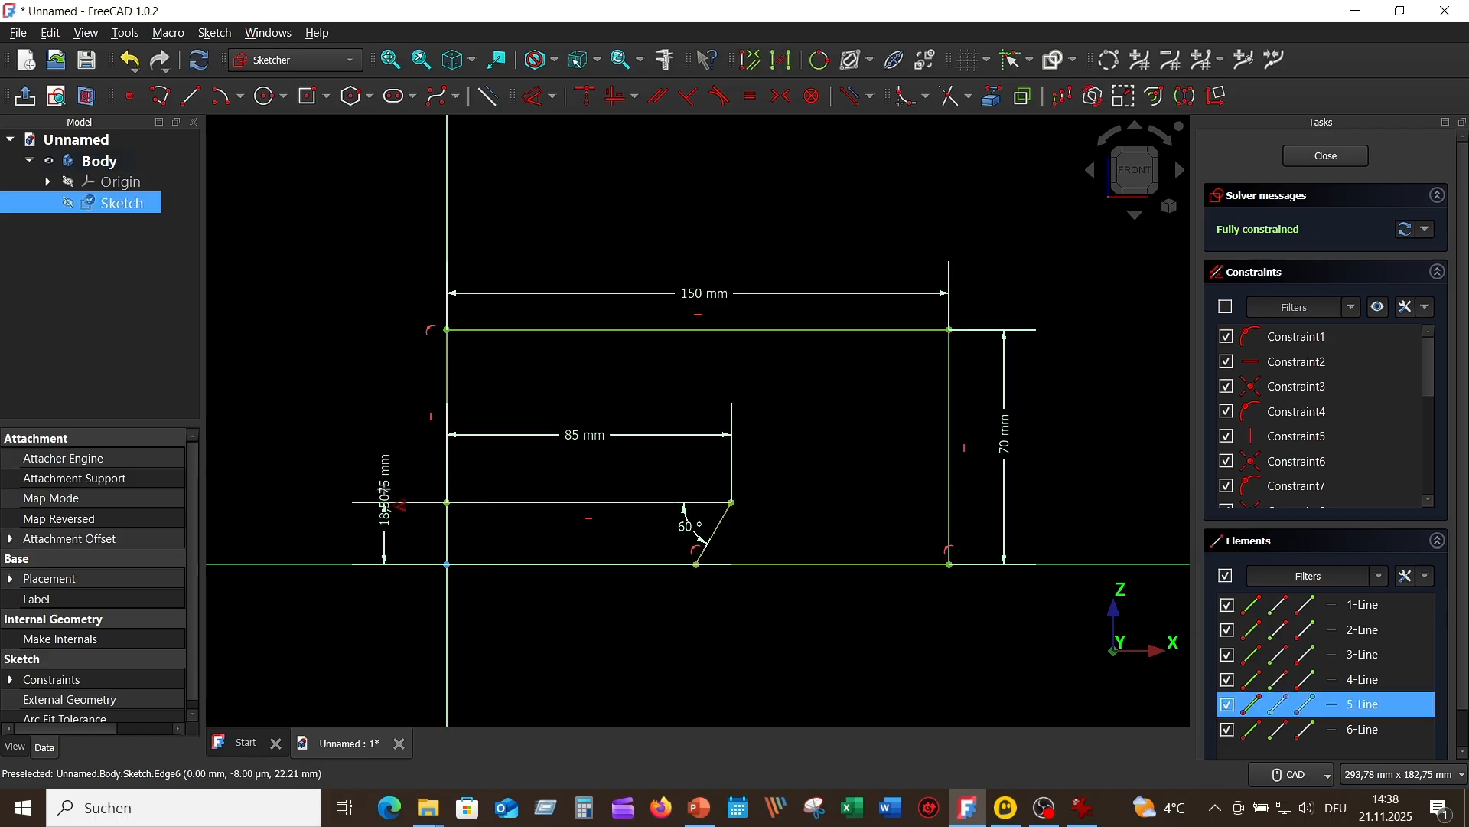
double_click(365, 430)
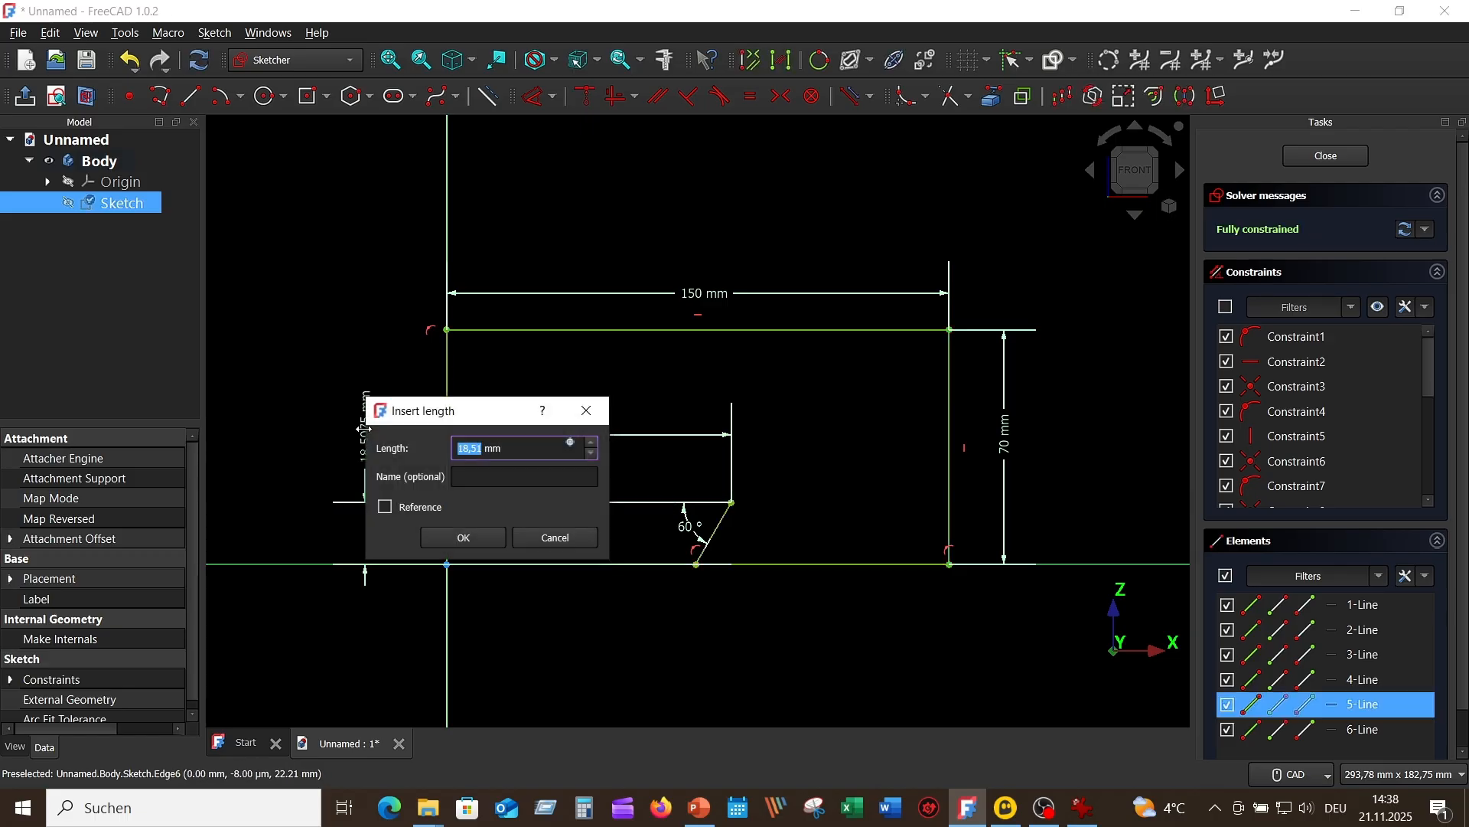
text(30)
key(Return)
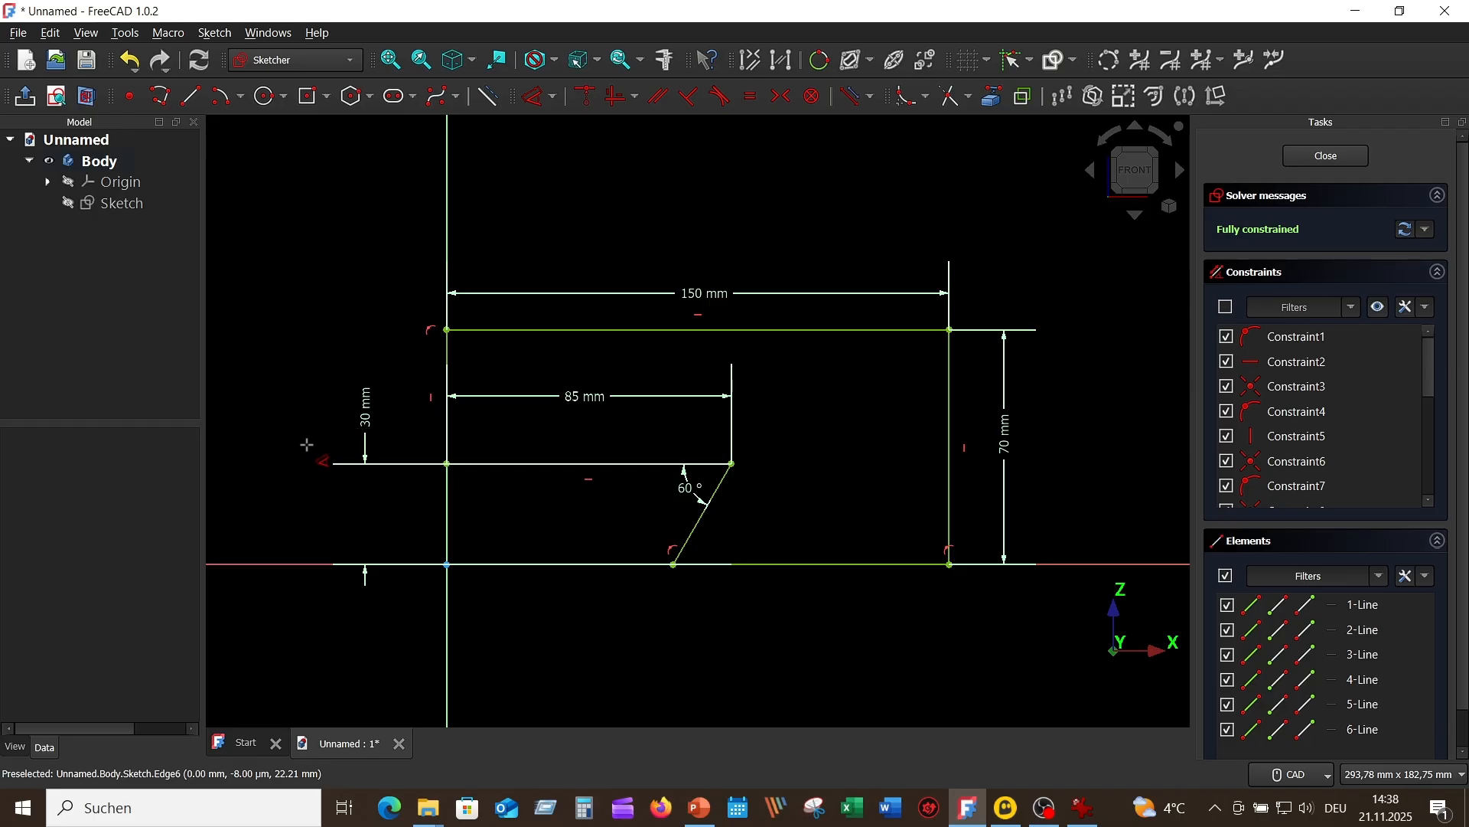
key(Escape)
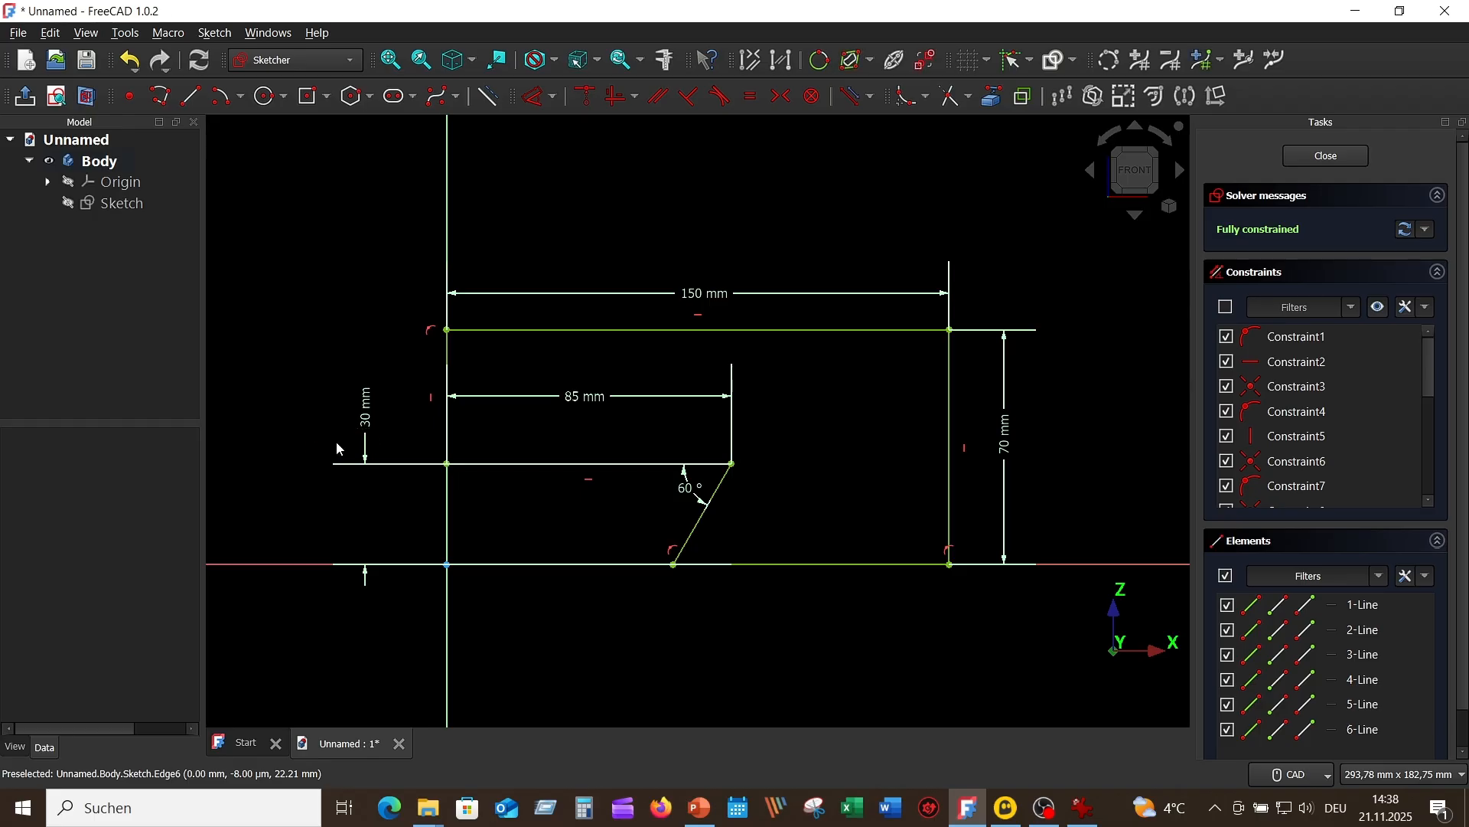
drag(368, 420, 796, 491)
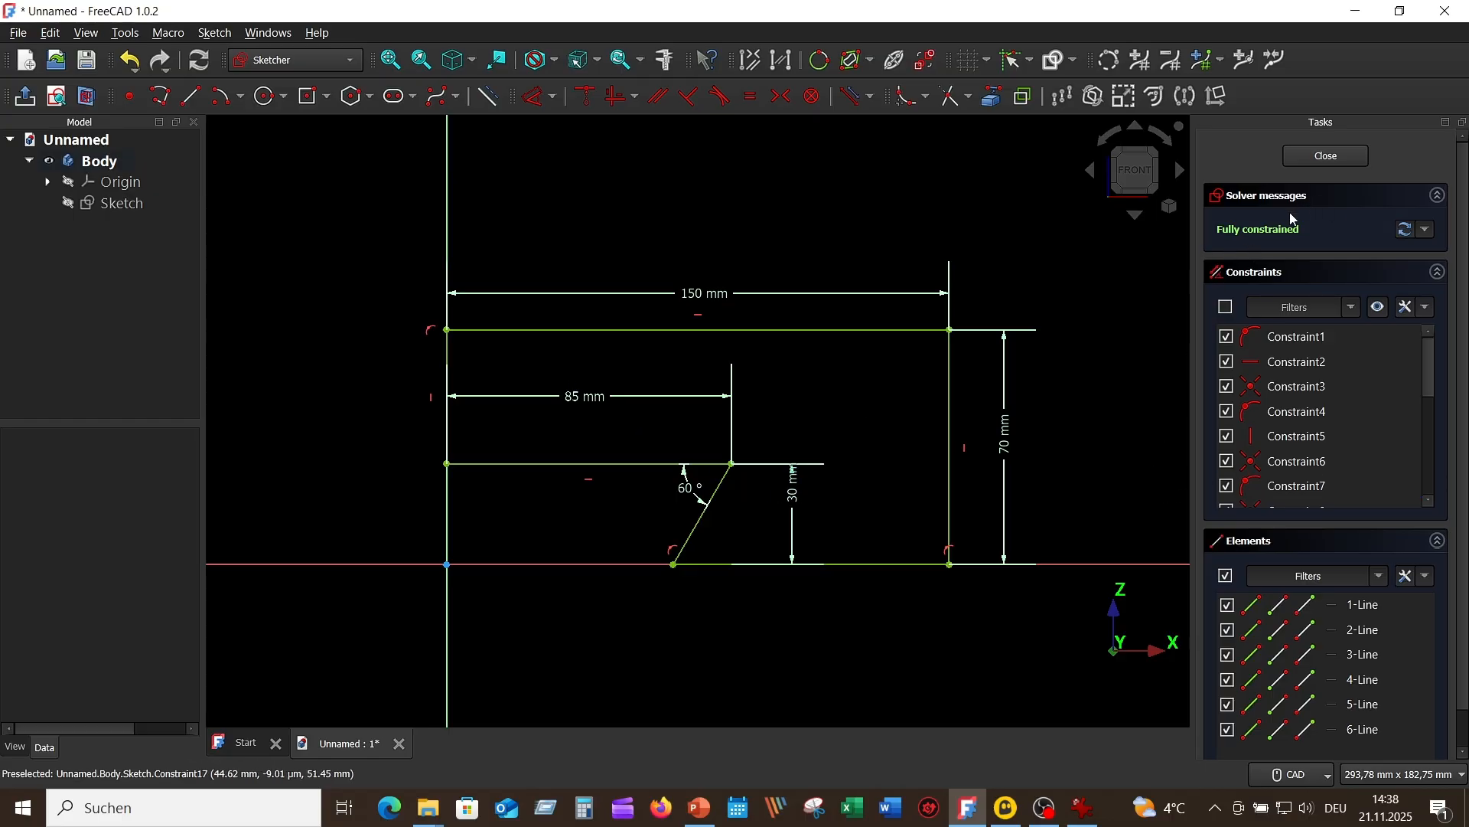
Step: Finish the profile sketch and check the base's overall length in the reference drawing
click(1328, 157)
scroll(884, 286, down, 5)
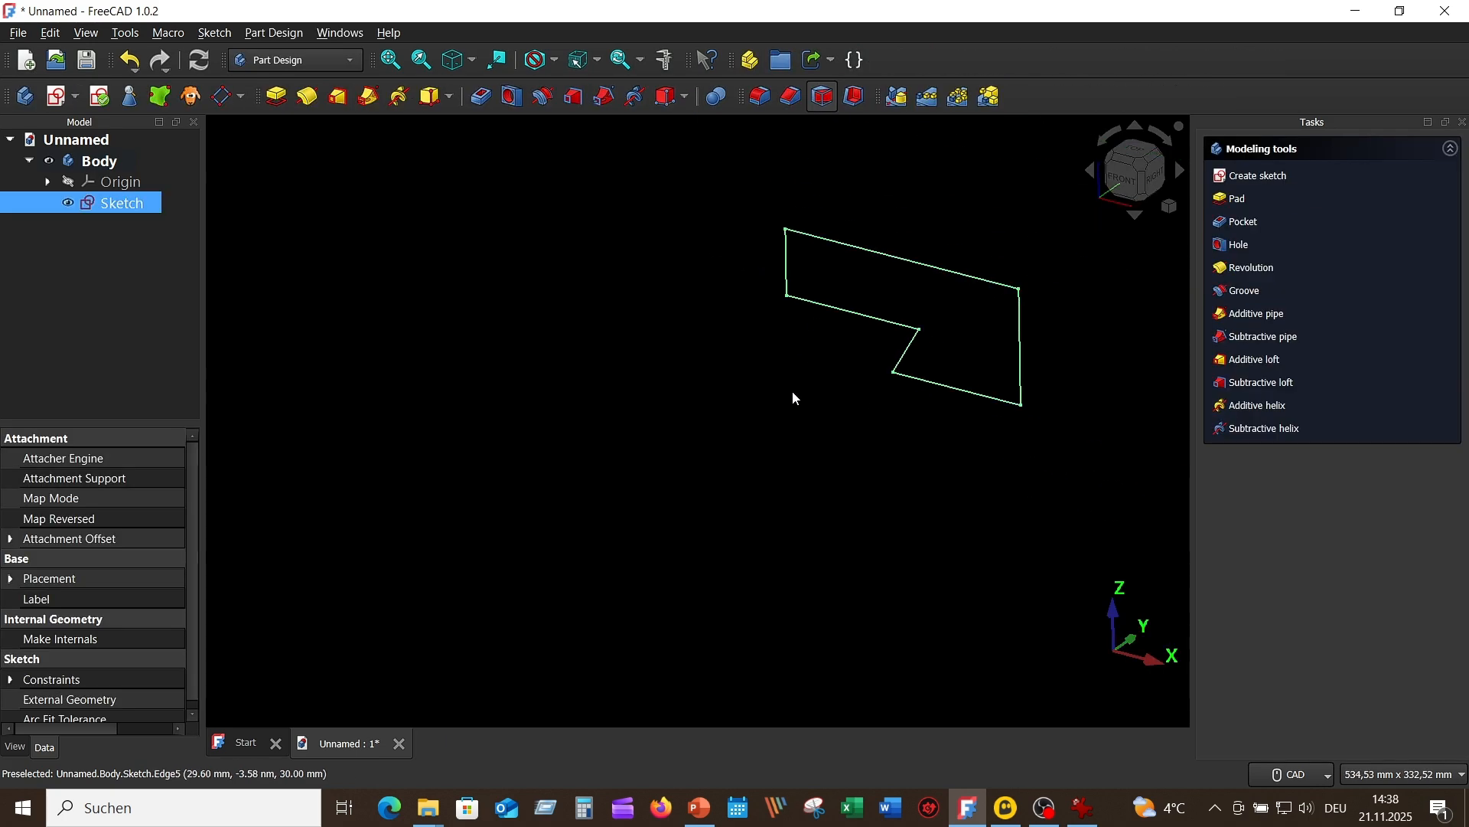
mouse_move(781, 394)
middle_down()
mouse_move(355, 481)
mouse_move(541, 531)
middle_up()
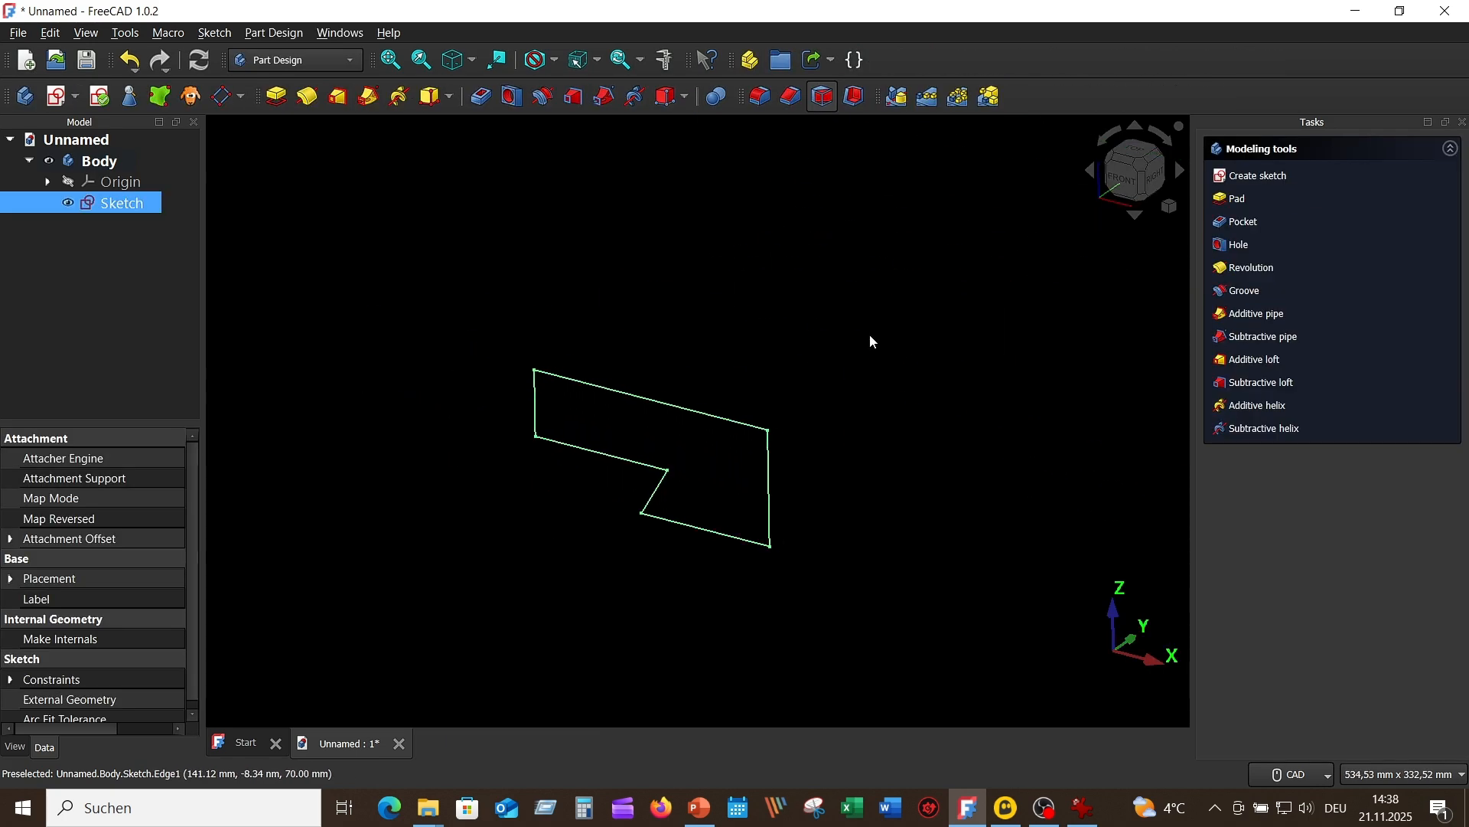
click(1146, 190)
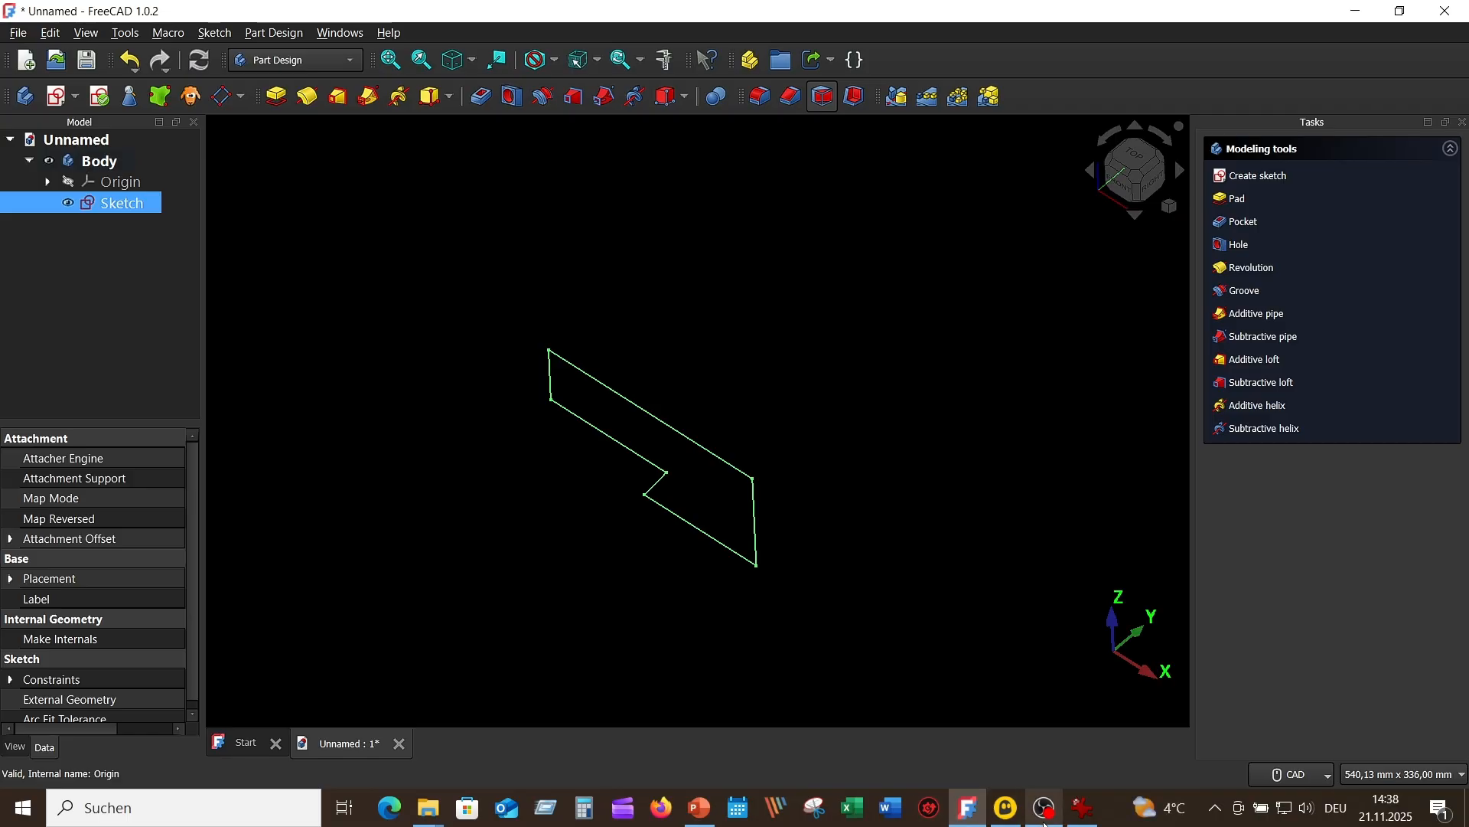
click(1087, 816)
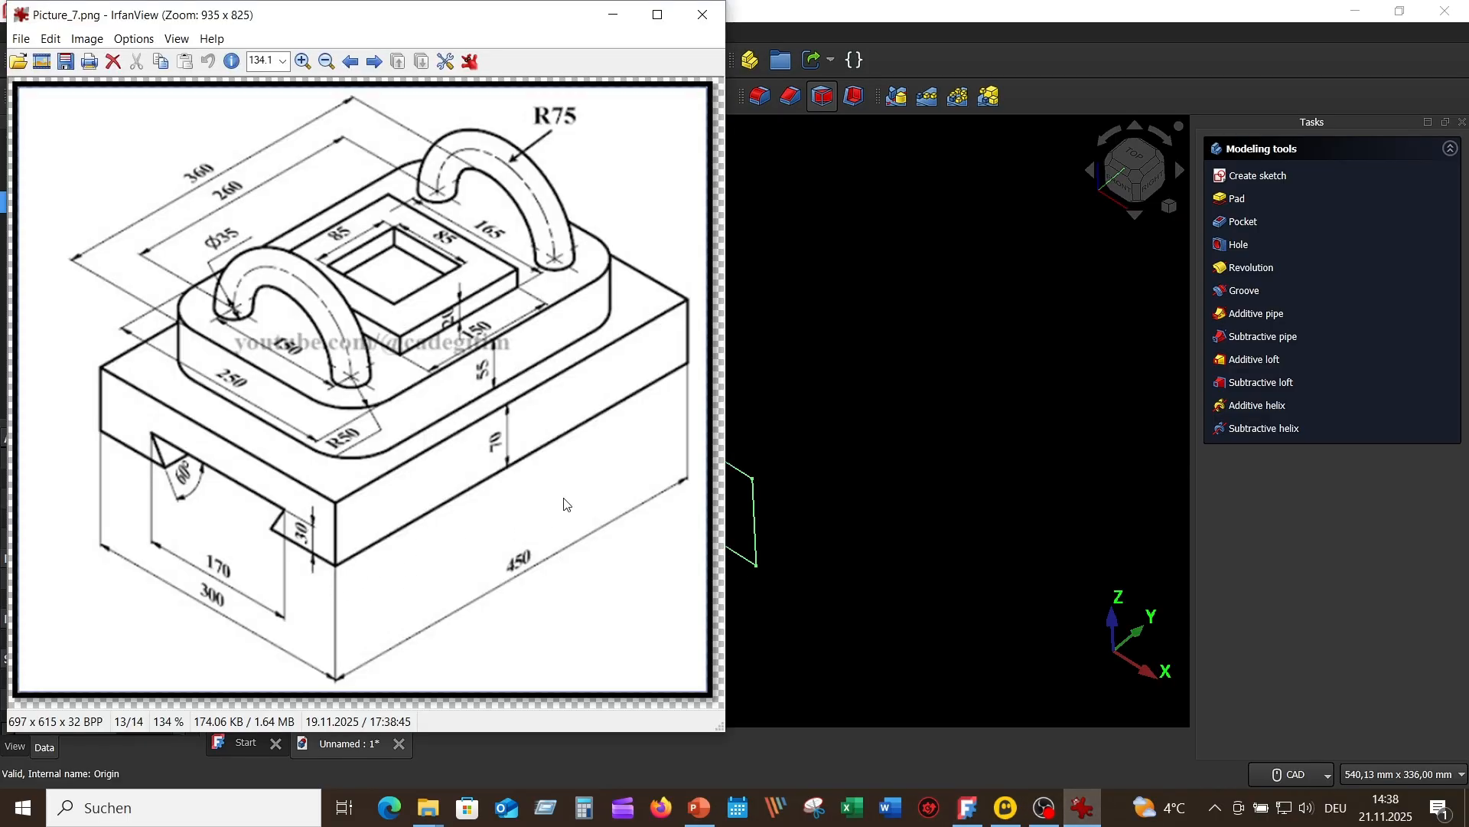
click(791, 204)
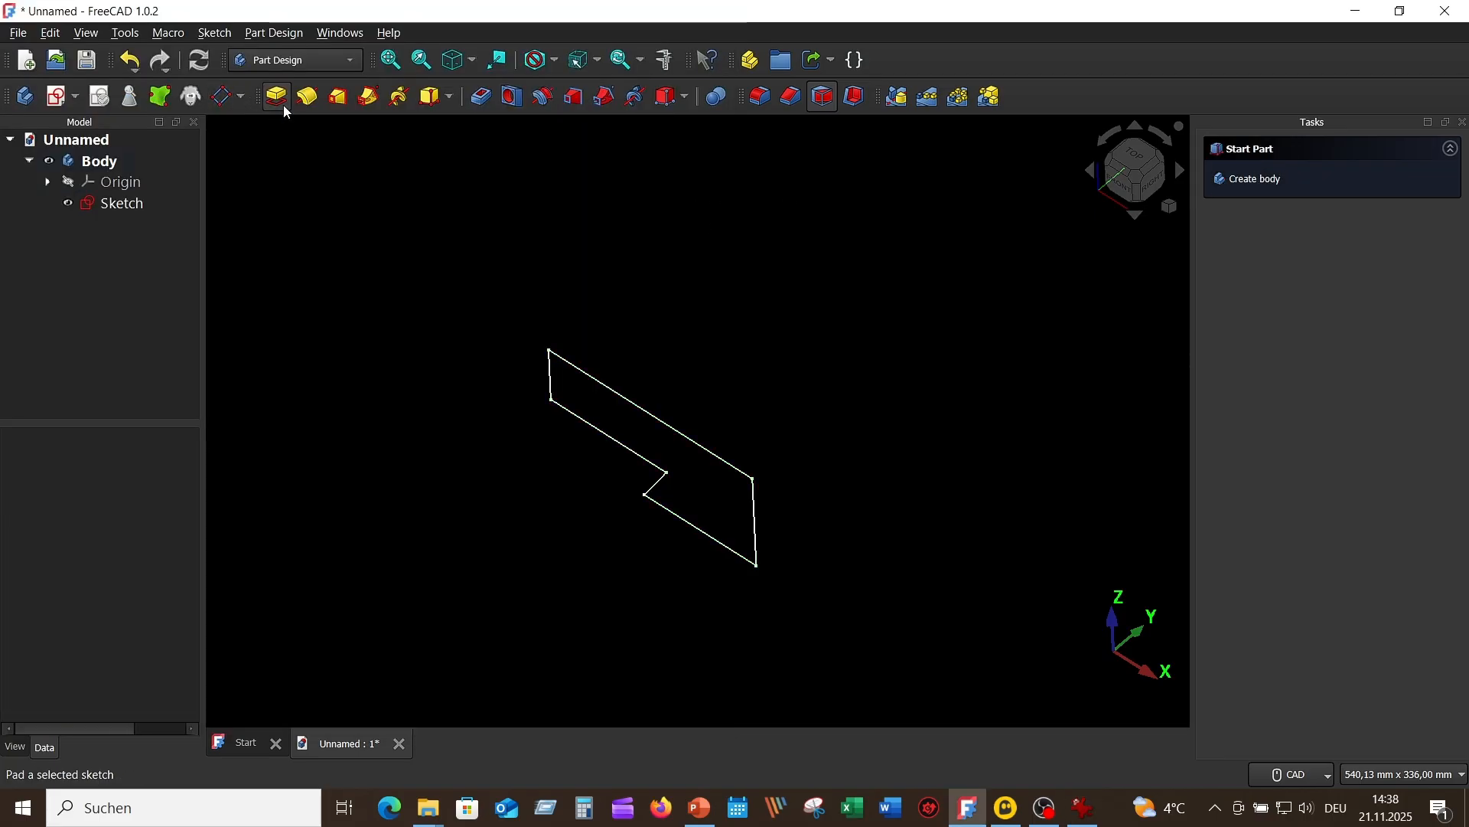
Step: Pad the half-profile sketch 450 mm, symmetric to its plane
click(278, 98)
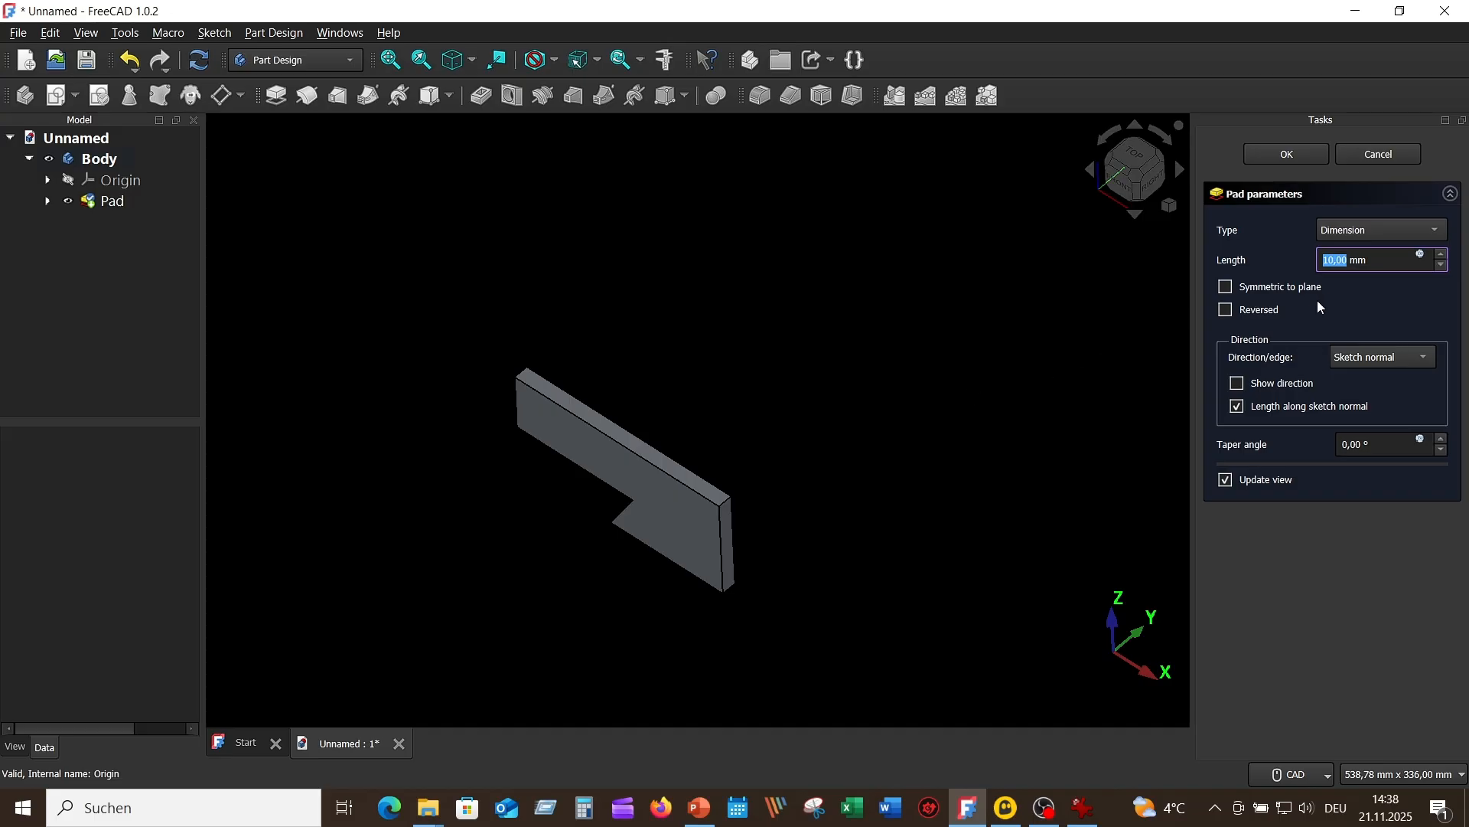
text(4)
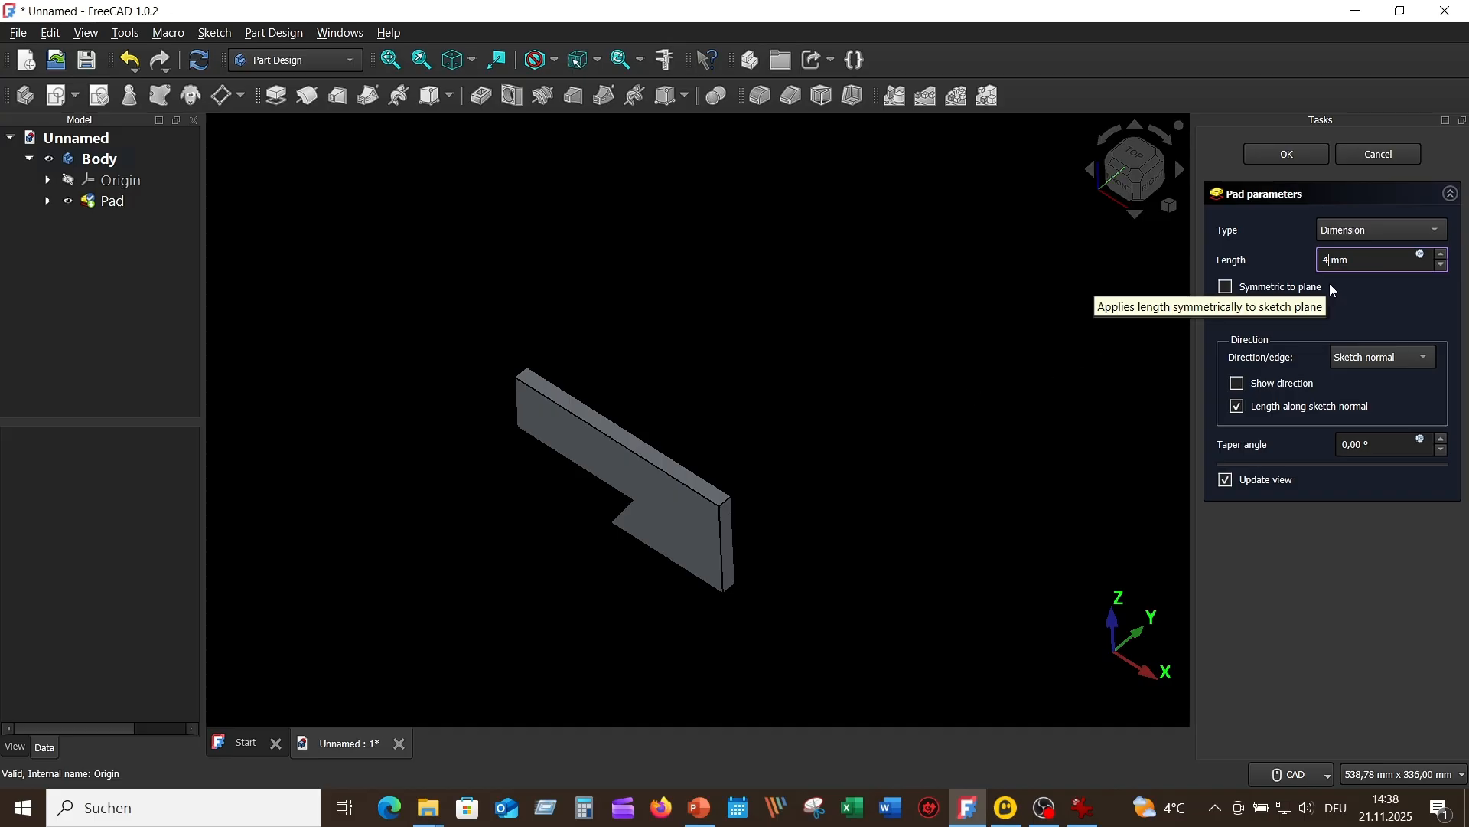
text(50)
click(1226, 288)
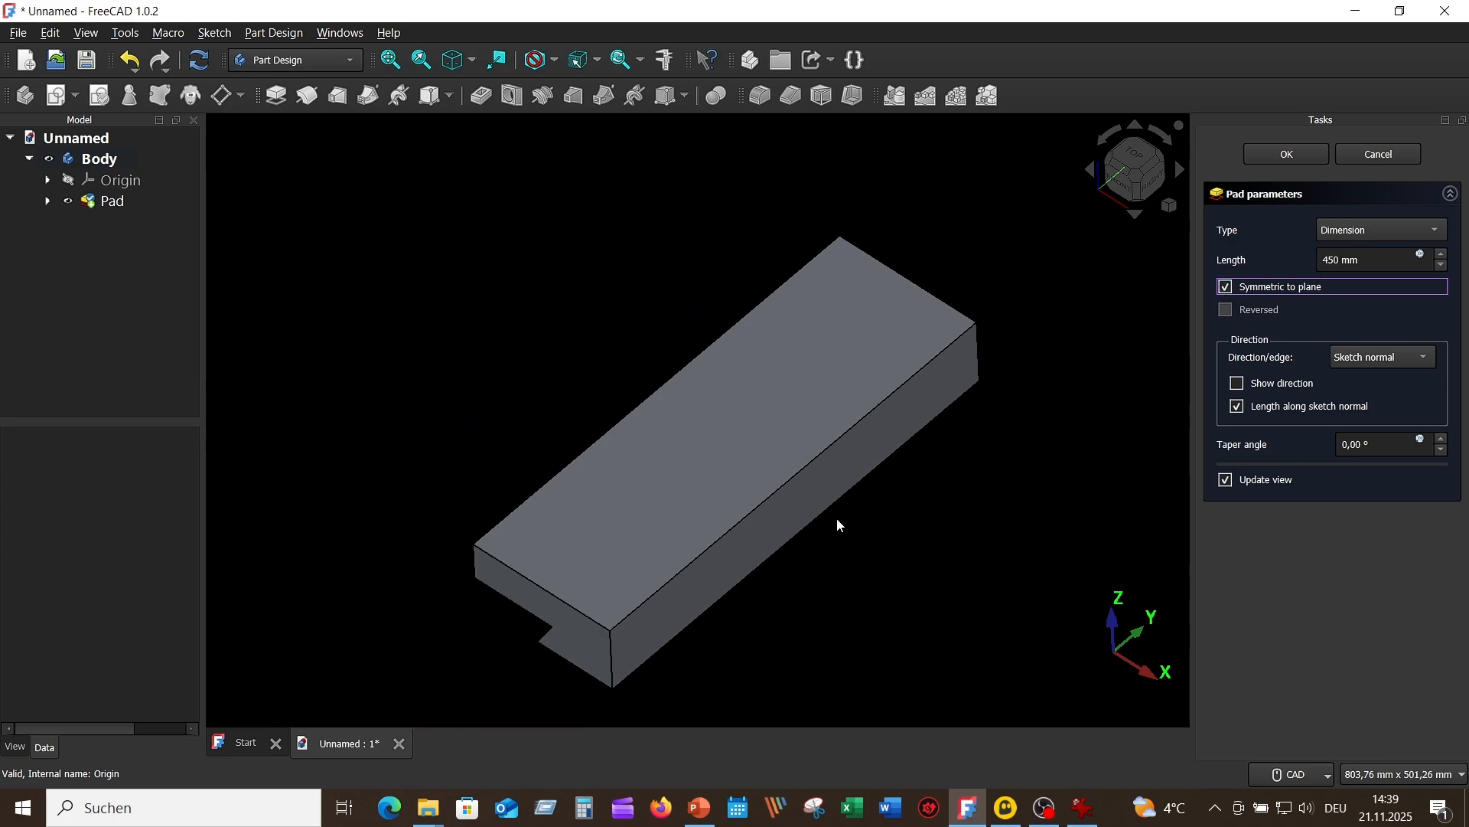
middle_drag(1099, 431, 1163, 322)
click(1293, 155)
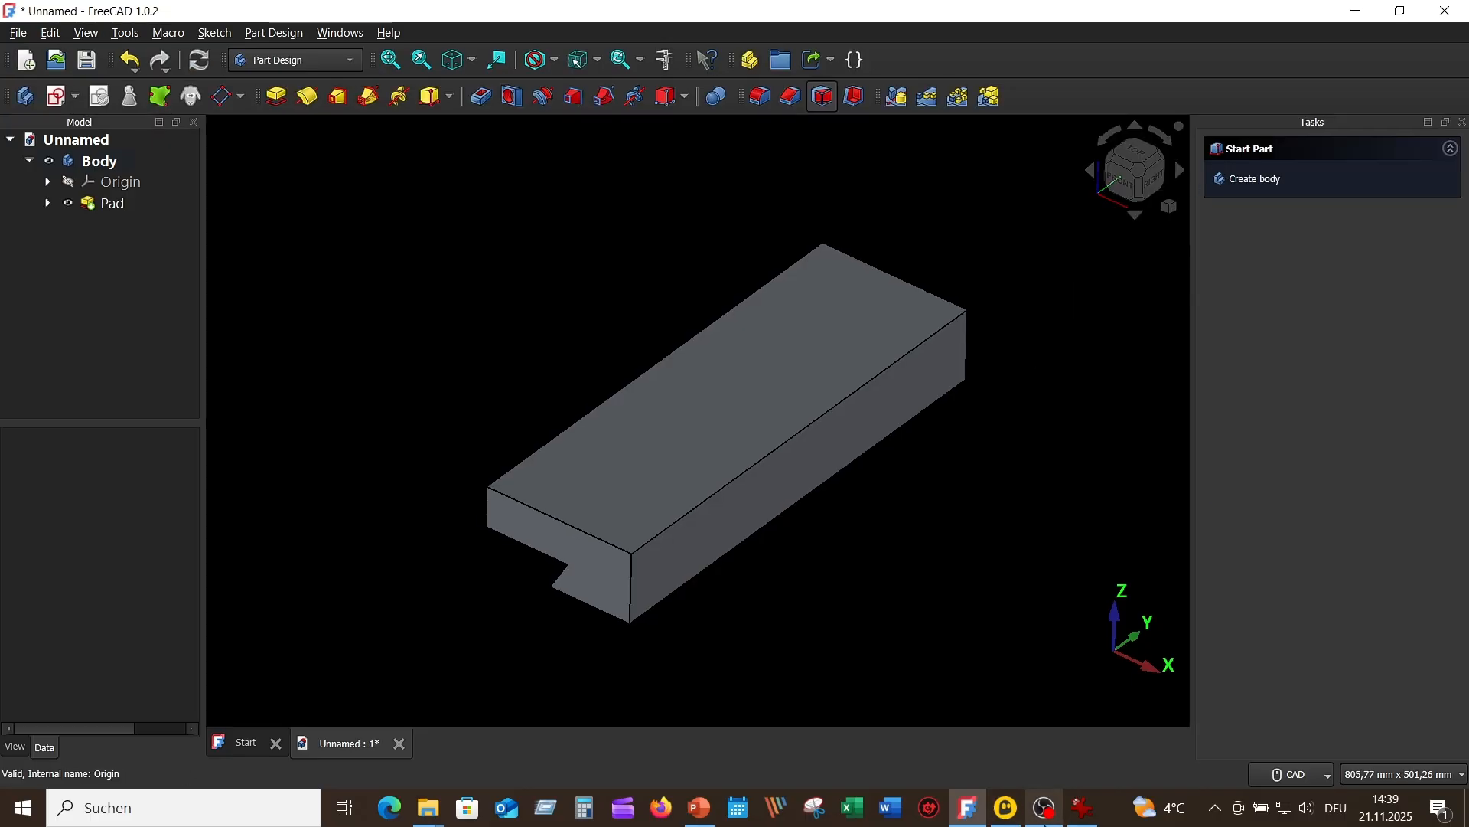
Step: Compare with the reference drawing and mirror the padded half about the Base YZ plane to complete the base
click(1082, 809)
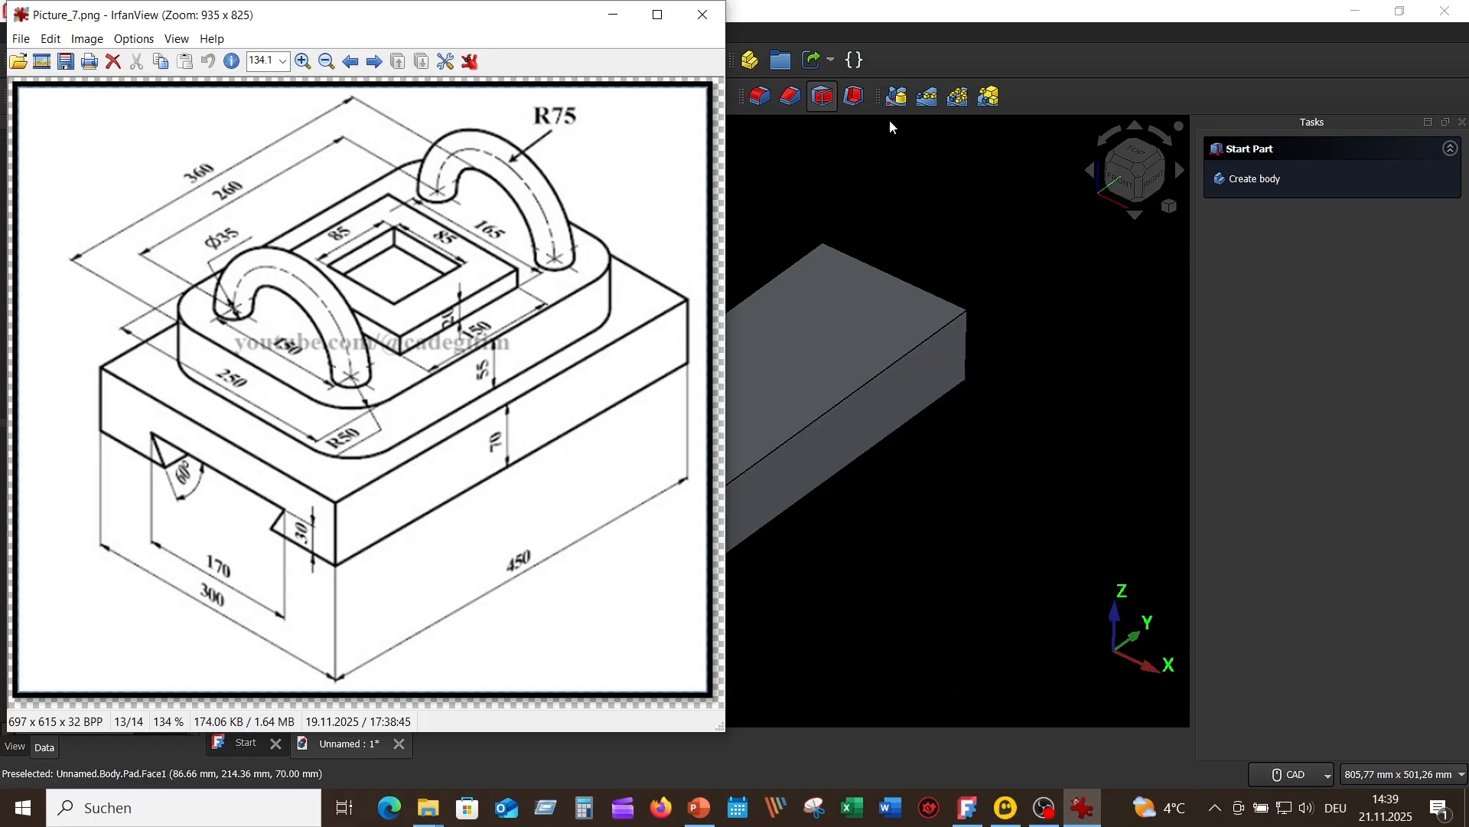
click(1049, 257)
scroll(1041, 252, down, 3)
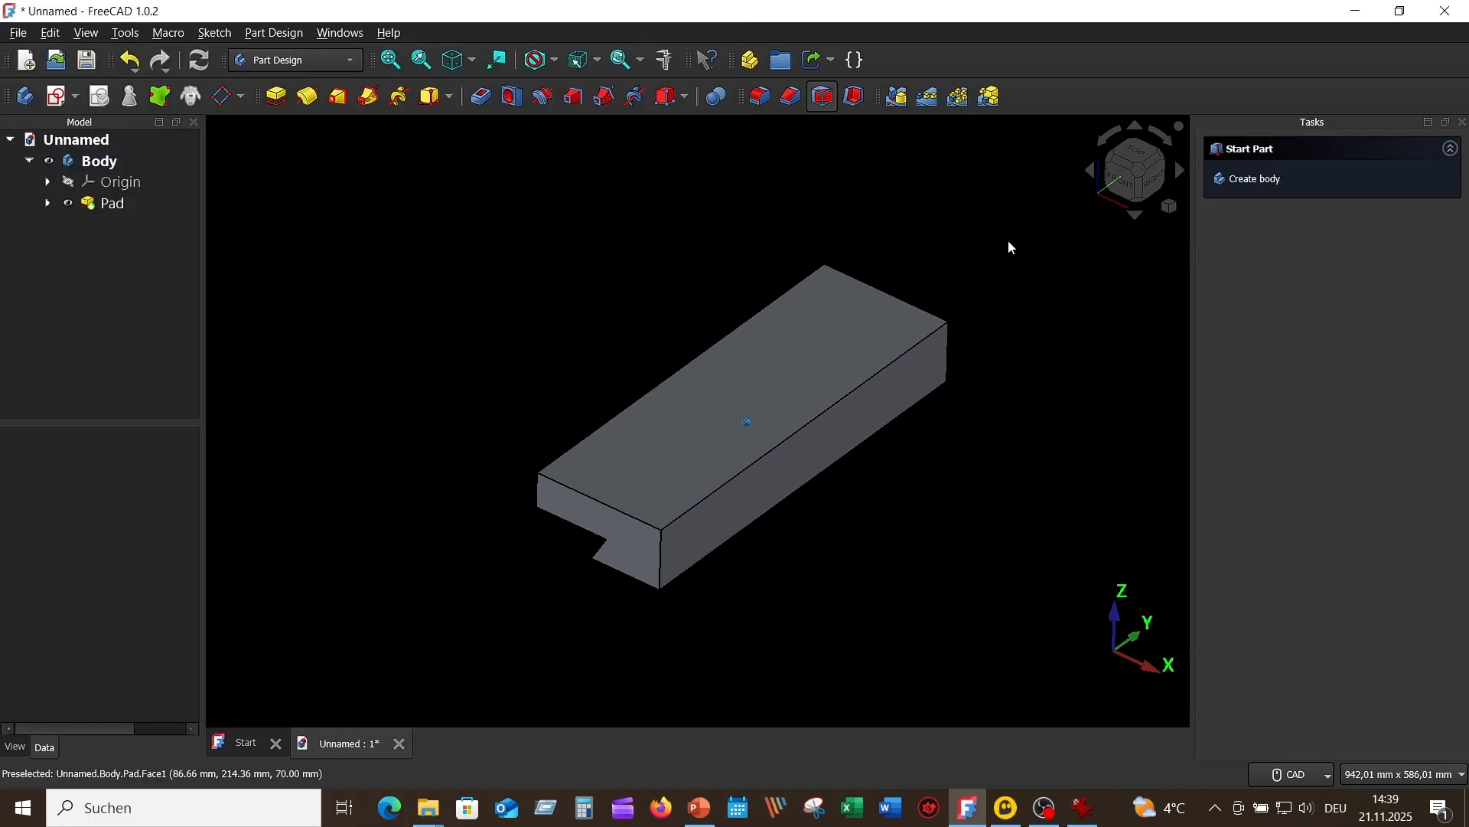
click(122, 205)
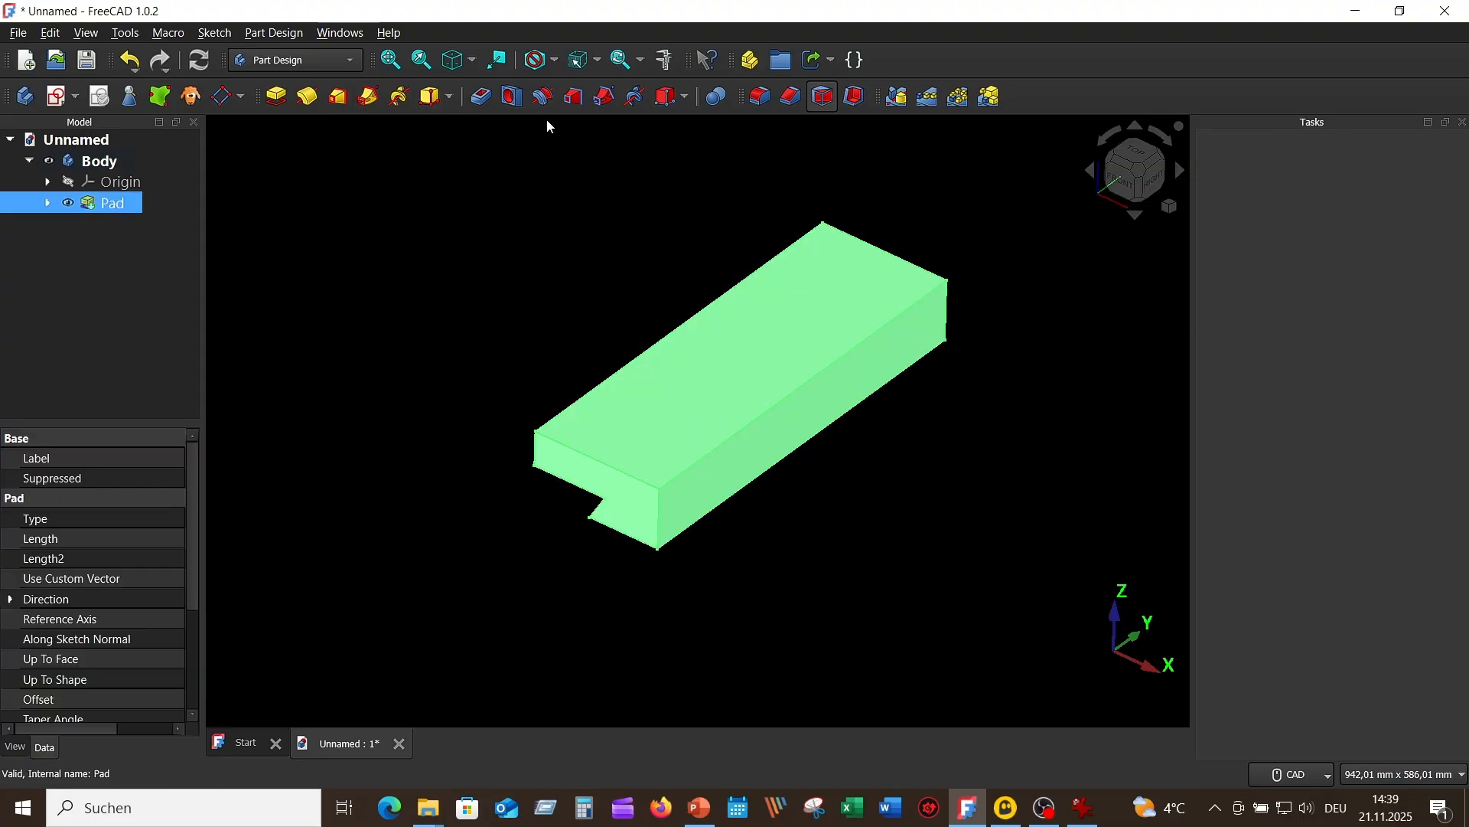
click(896, 100)
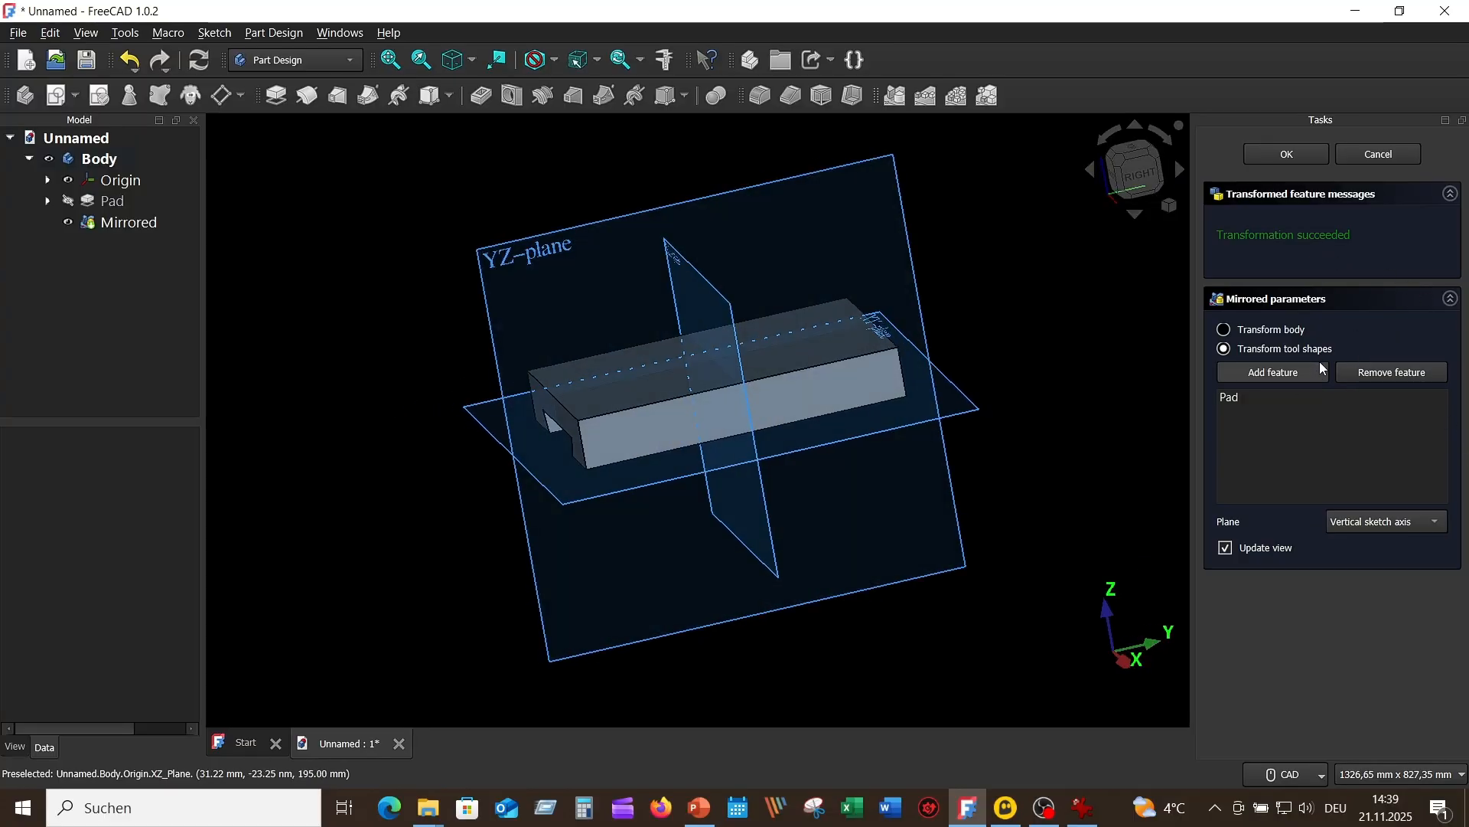
click(1430, 521)
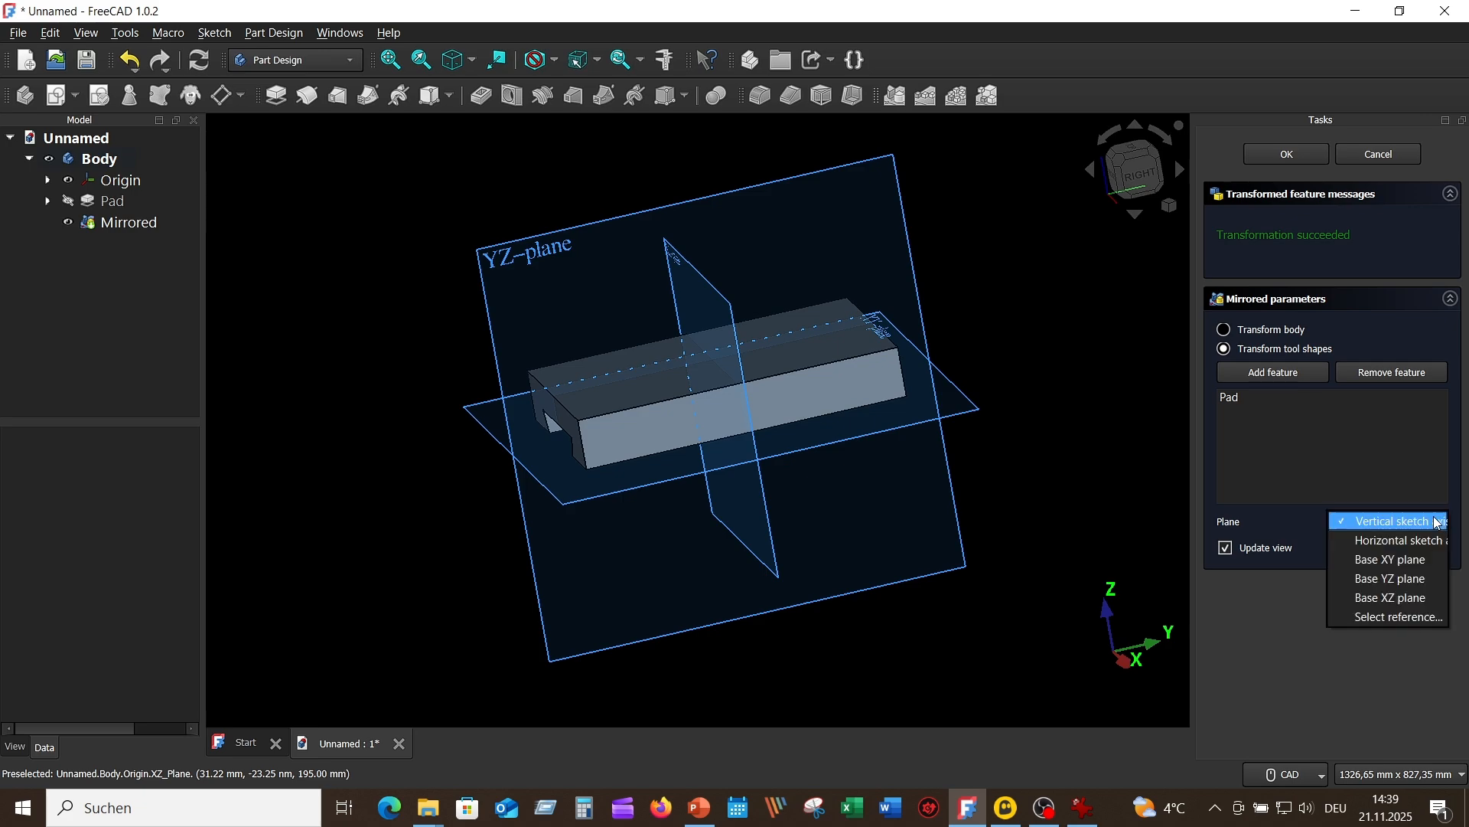
click(1408, 581)
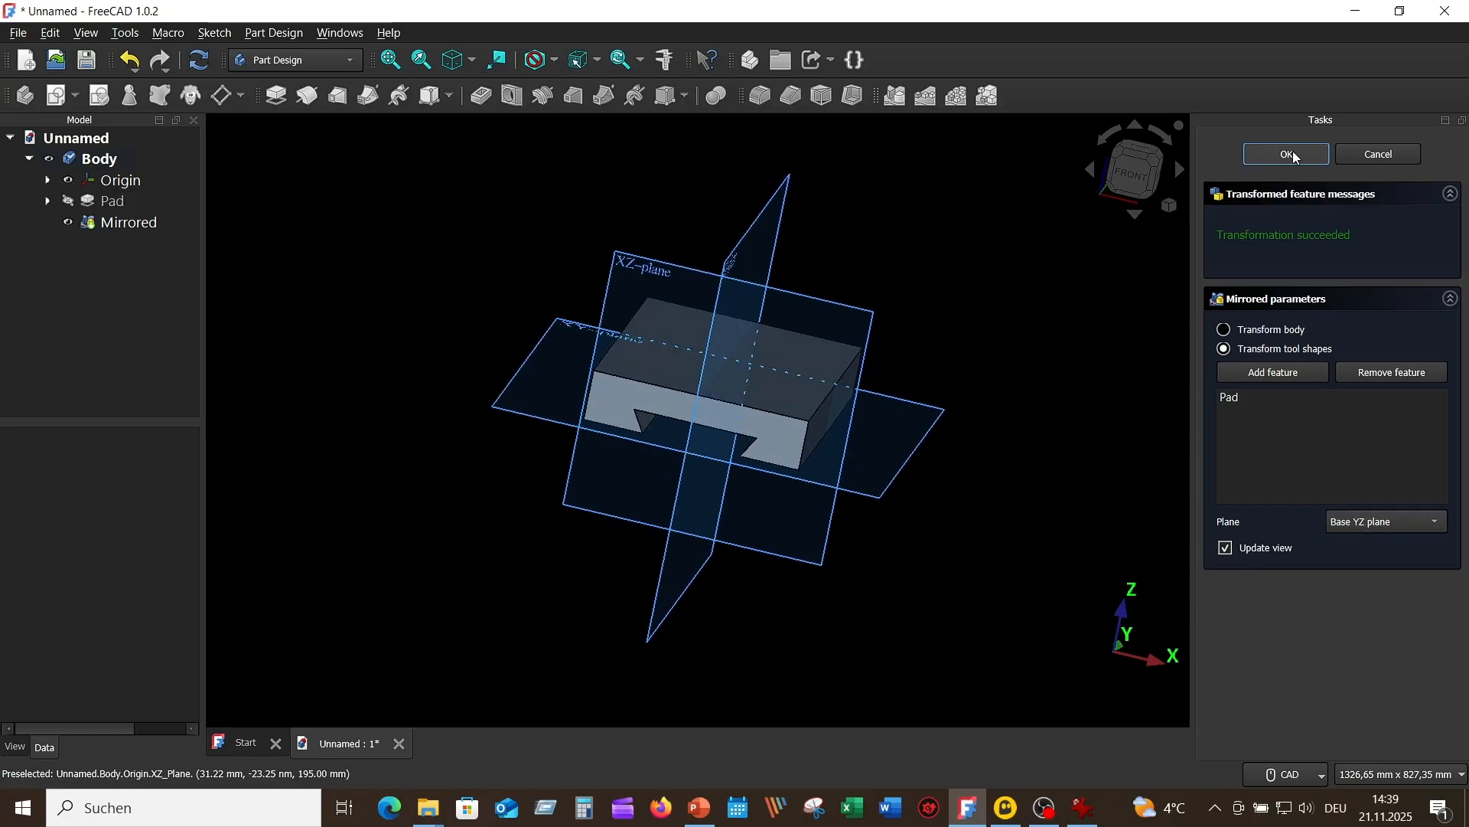
scroll(829, 264, up, 3)
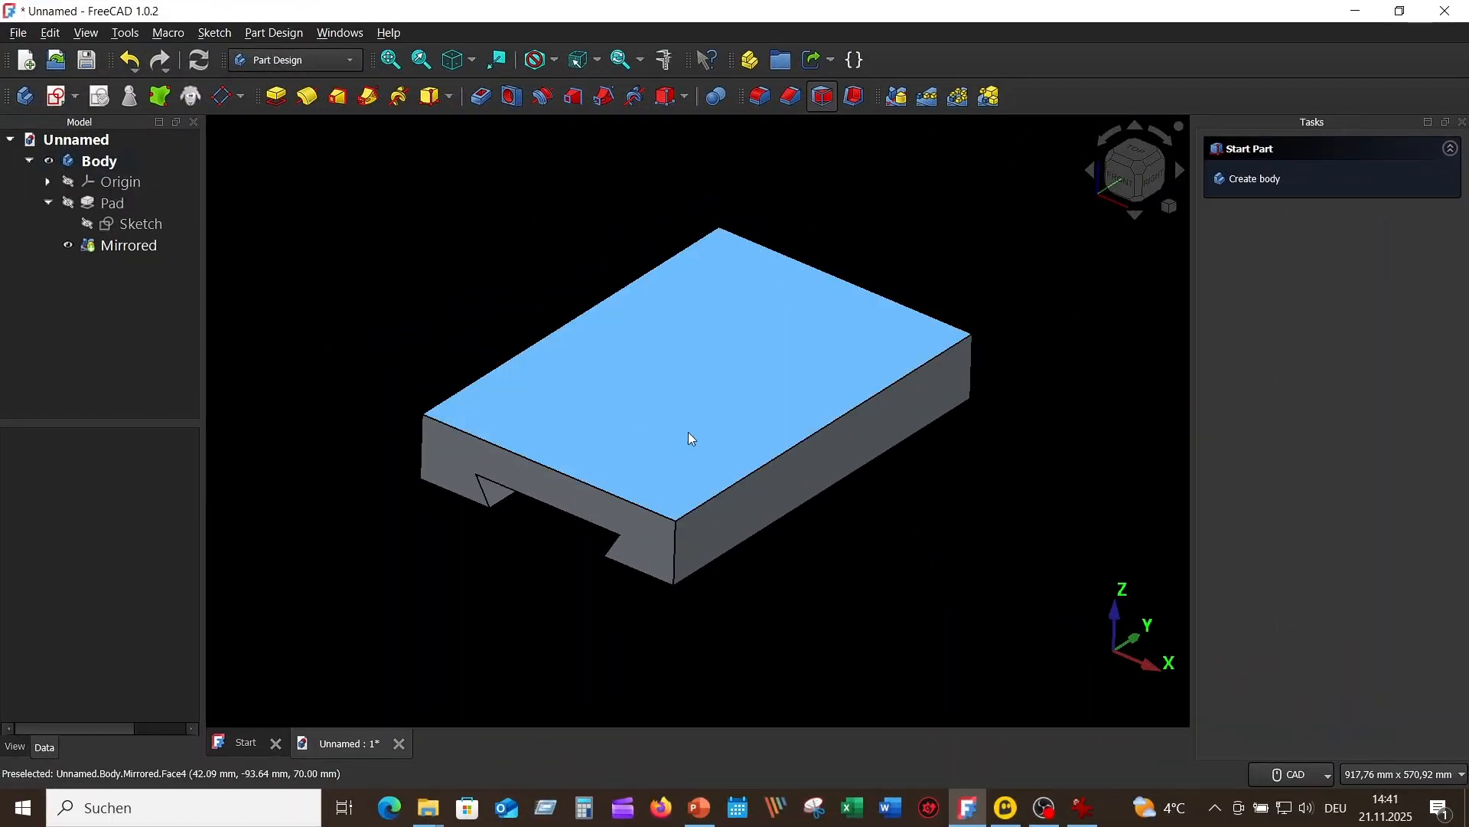
Step: Check the raised block's dimensions in the reference drawing and create a new sketch on the base's top face
click(1082, 808)
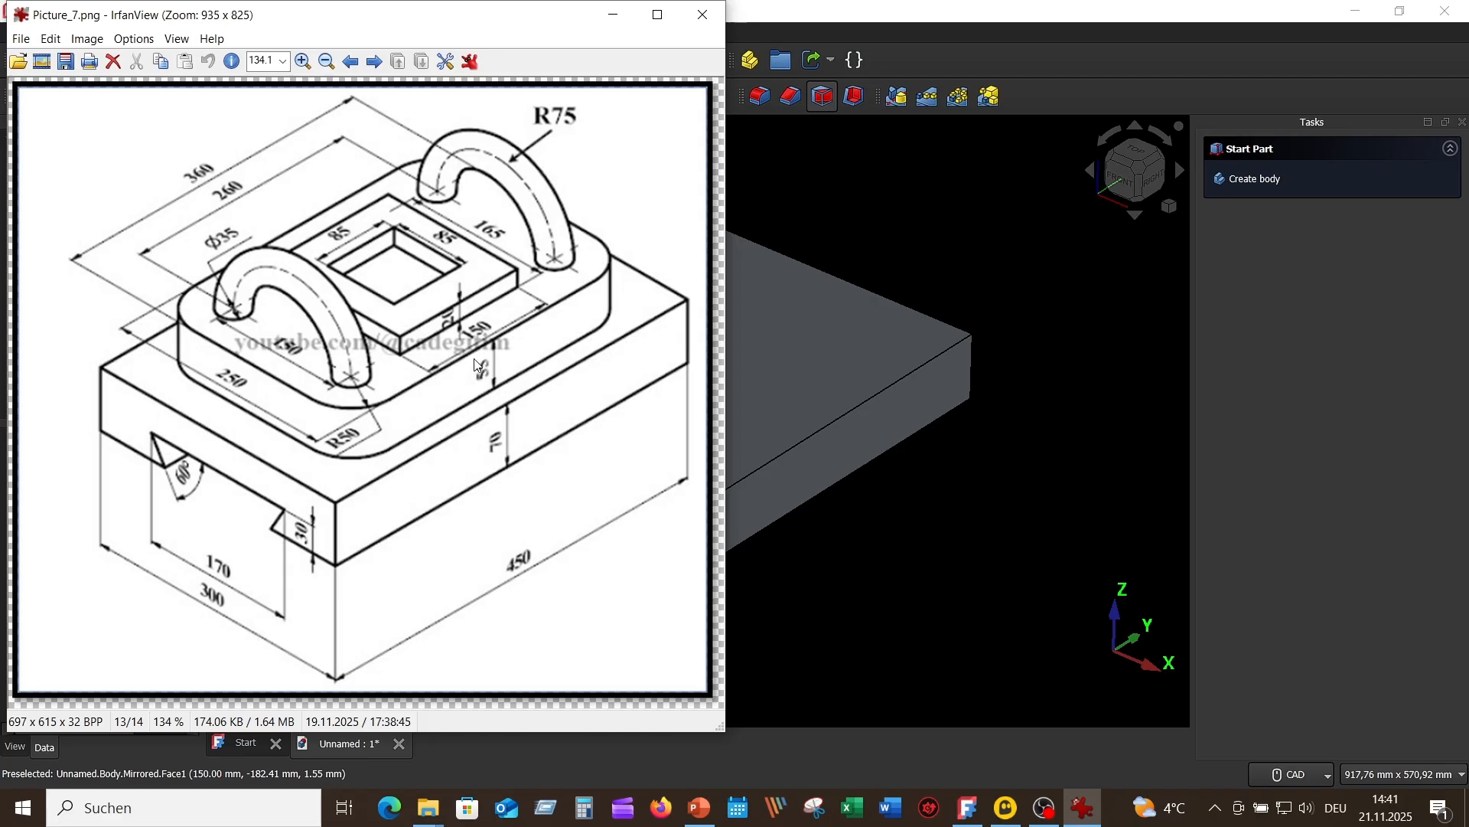
click(992, 605)
click(677, 380)
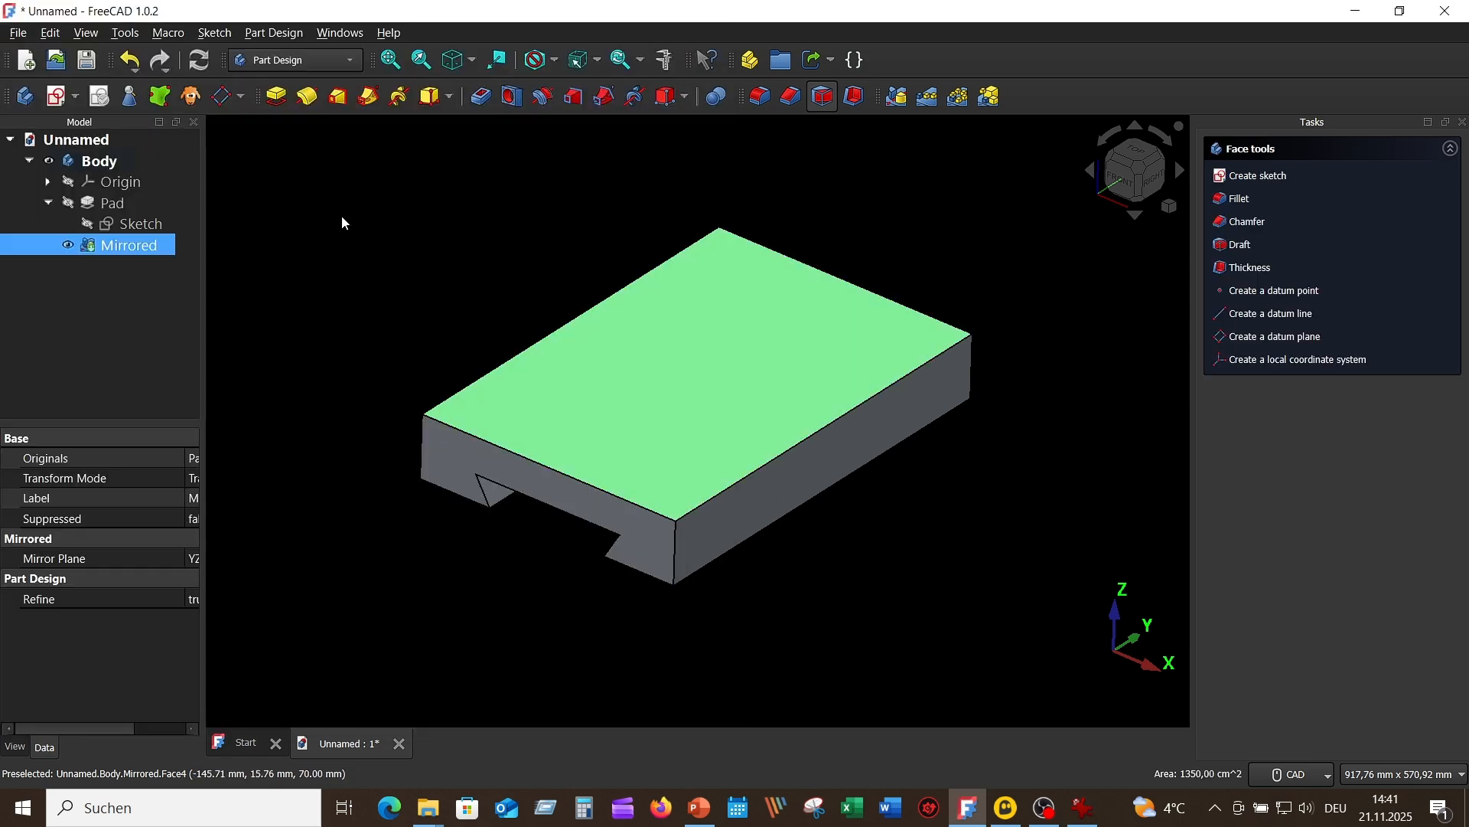
click(60, 97)
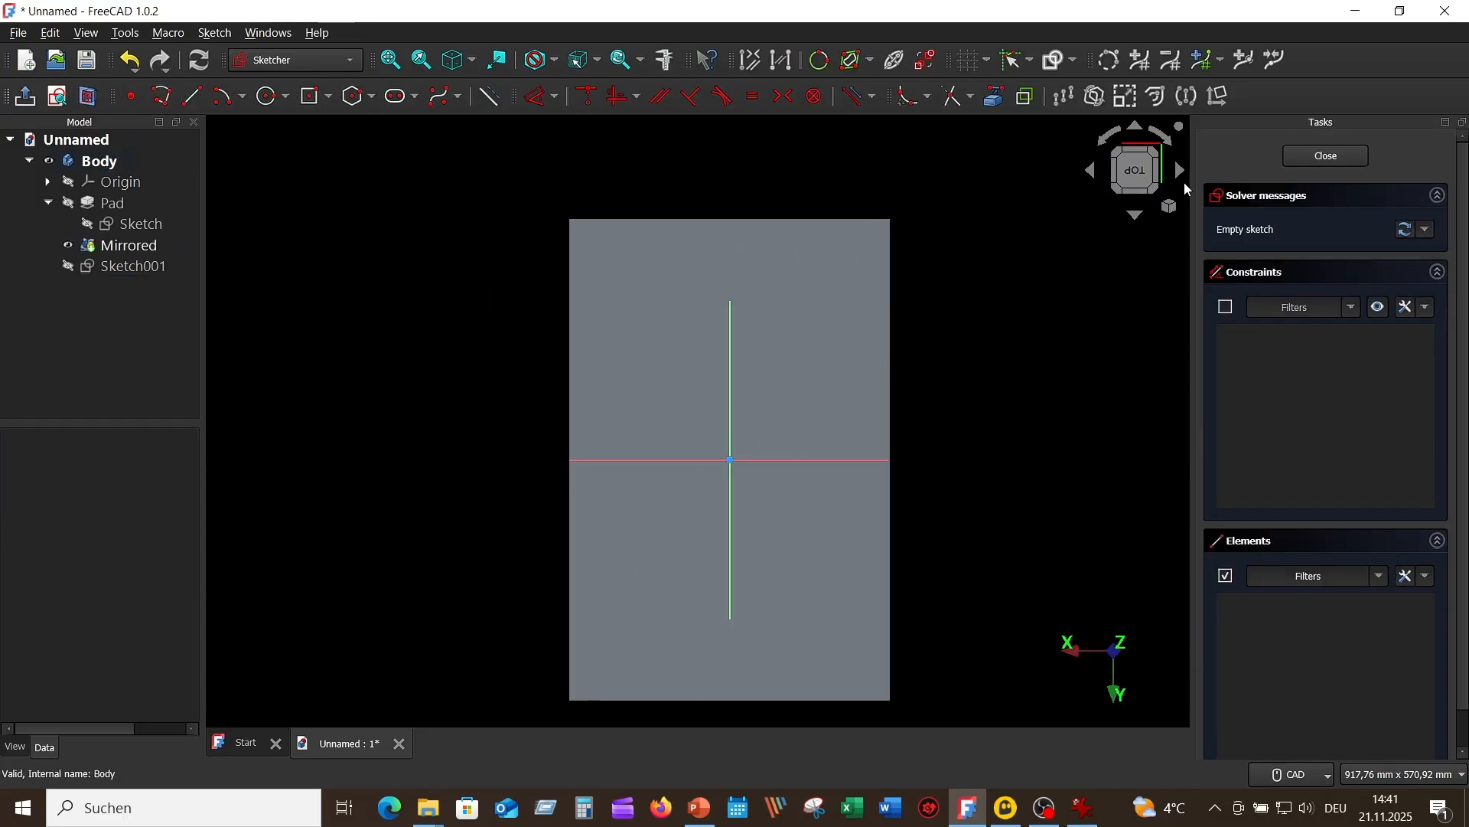
Step: Draw a rectangle centred on the origin, 250 mm along X and 360 mm along Y, and move its dimensions outside the face
click(1111, 139)
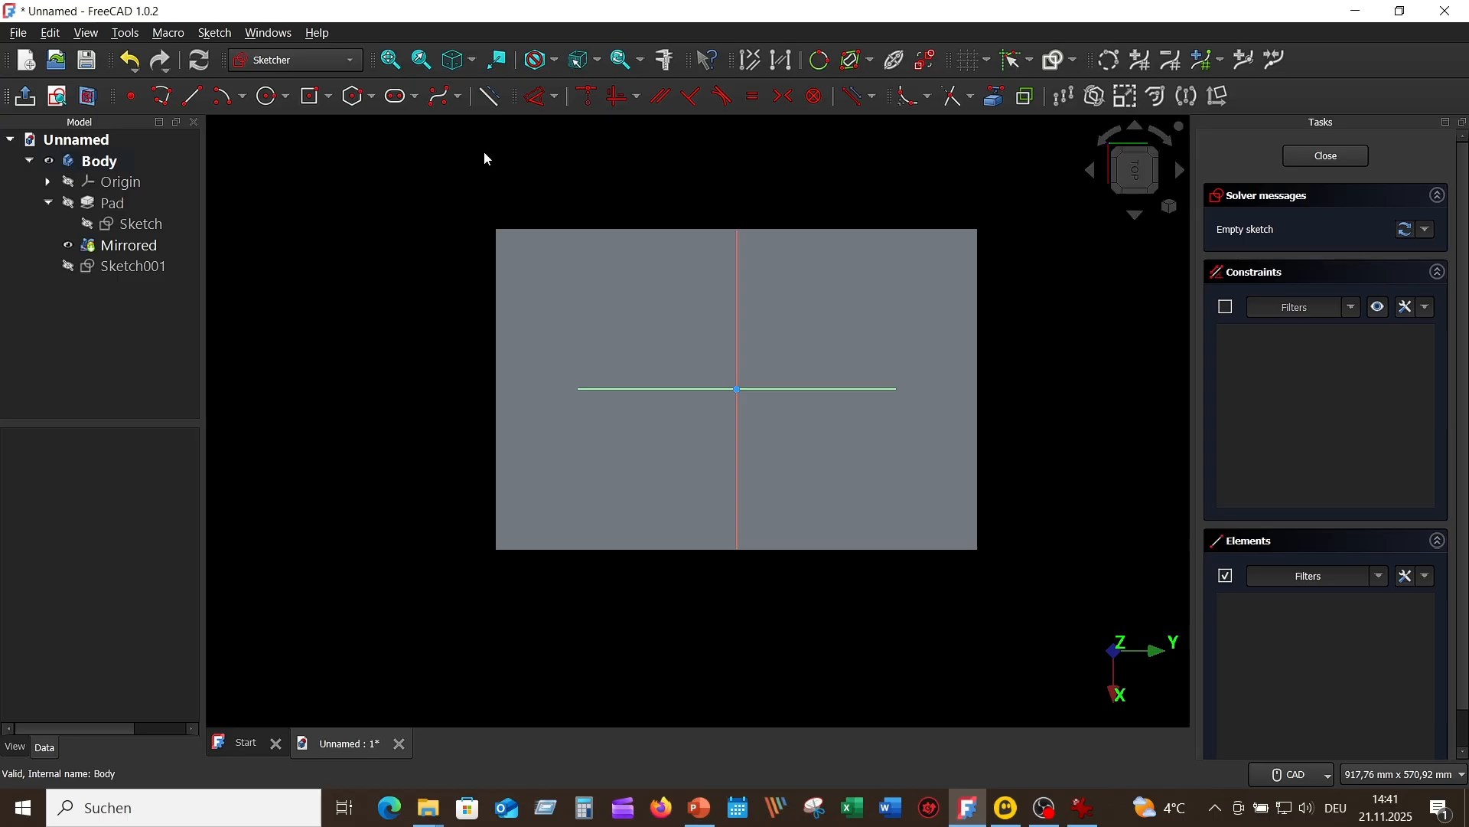
click(311, 98)
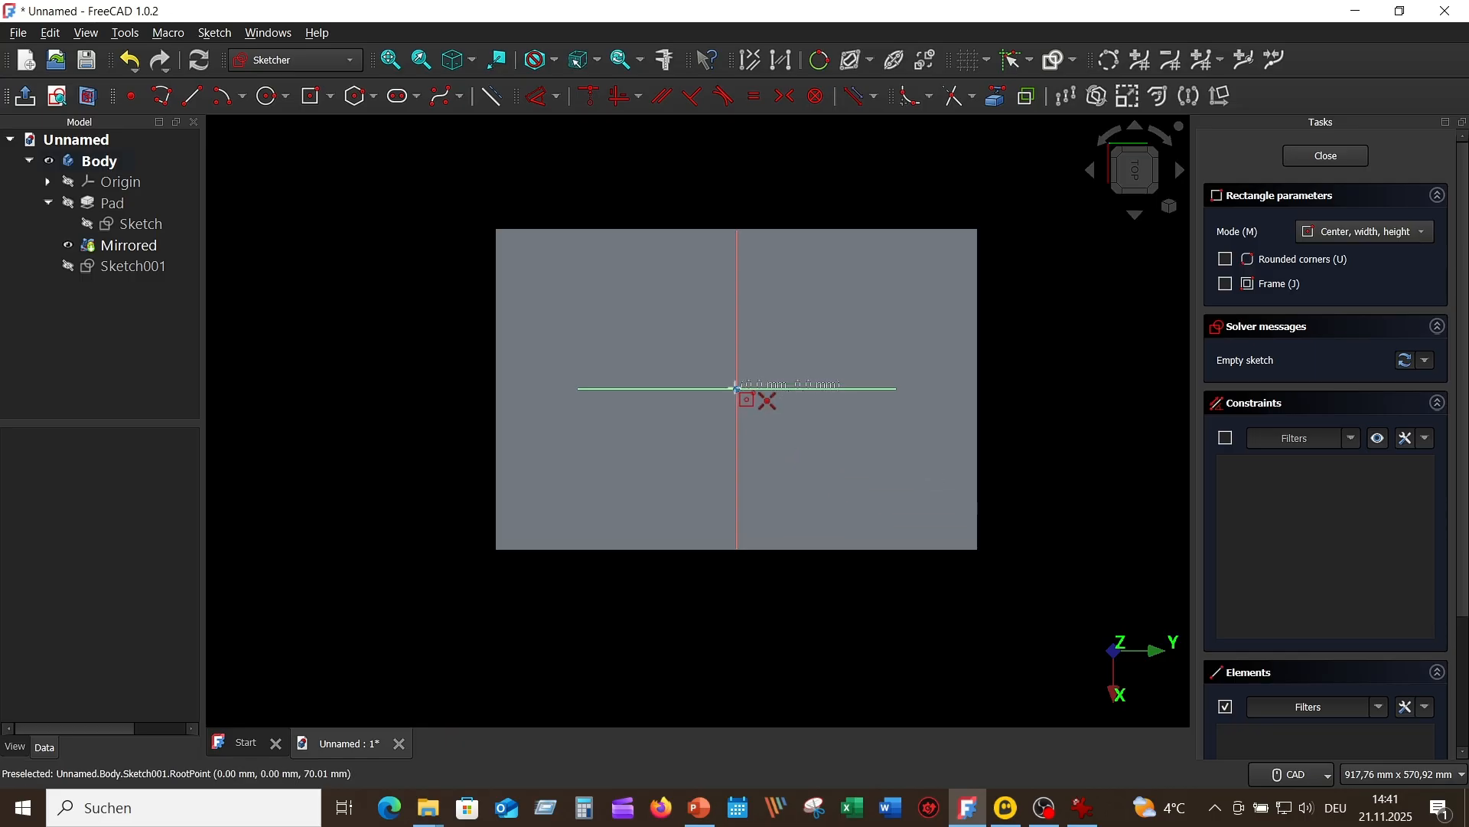
click(737, 389)
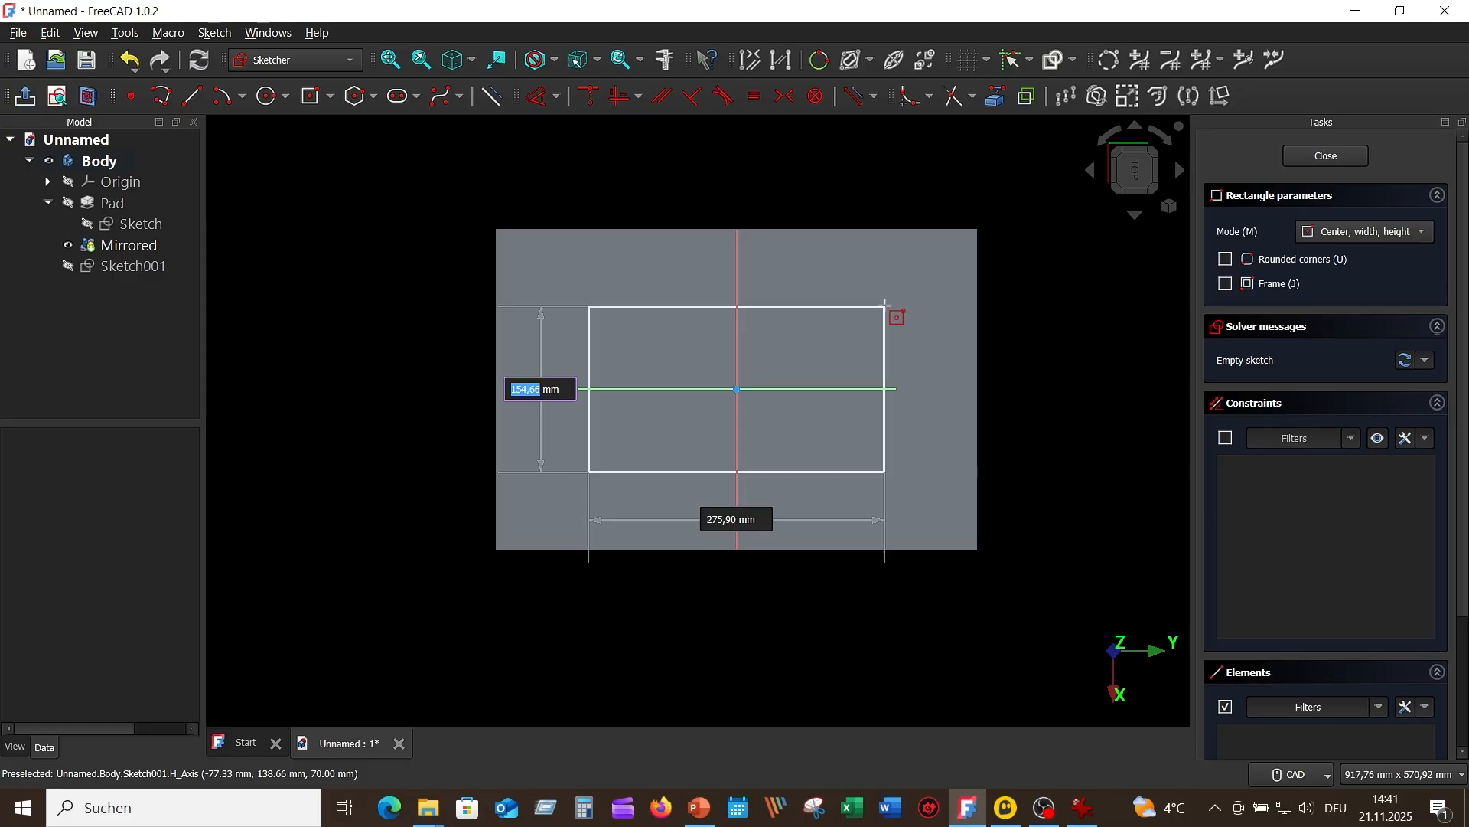
text(250)
key(Tab)
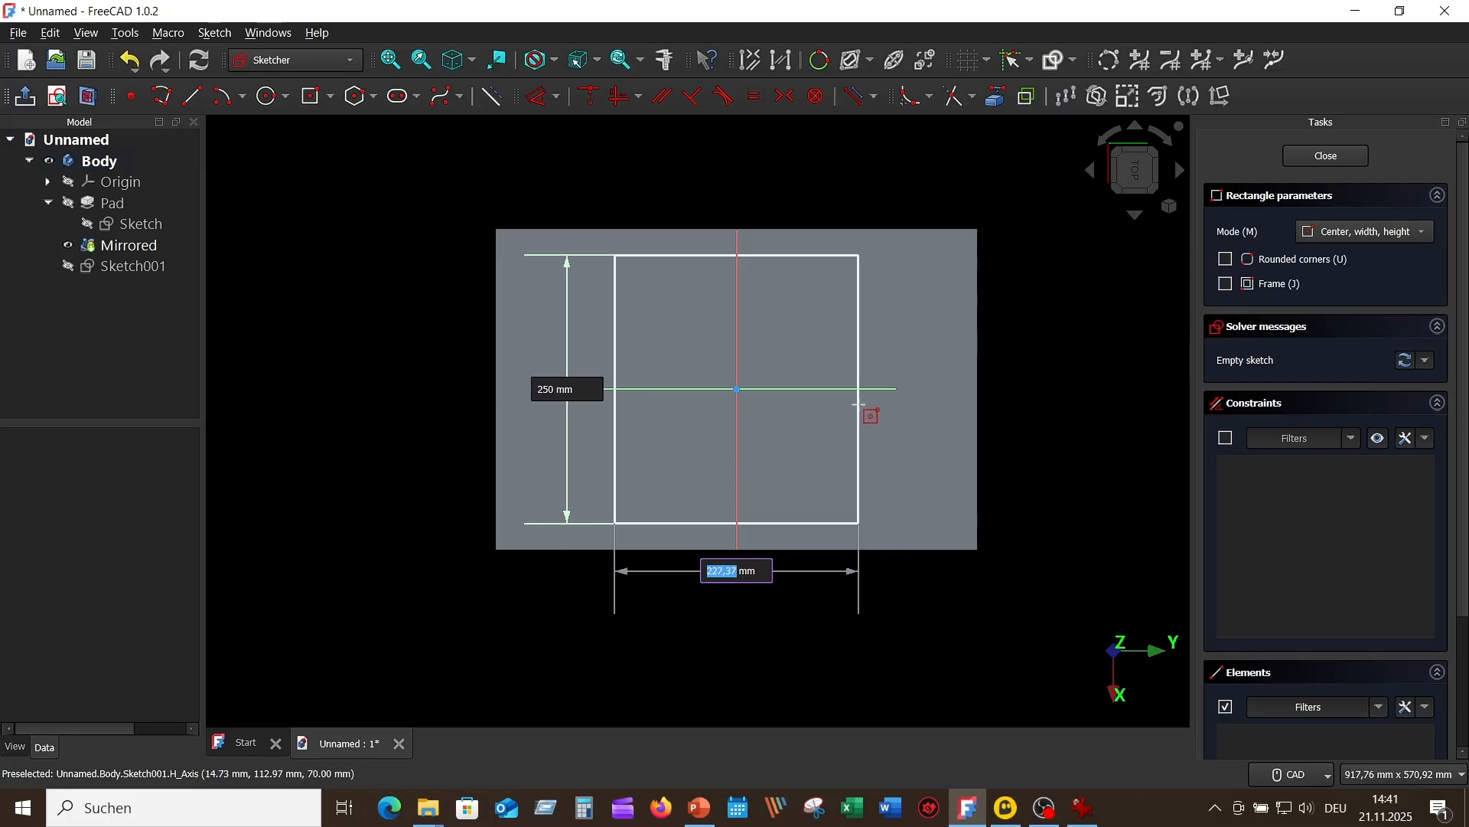
text(360)
key(Return)
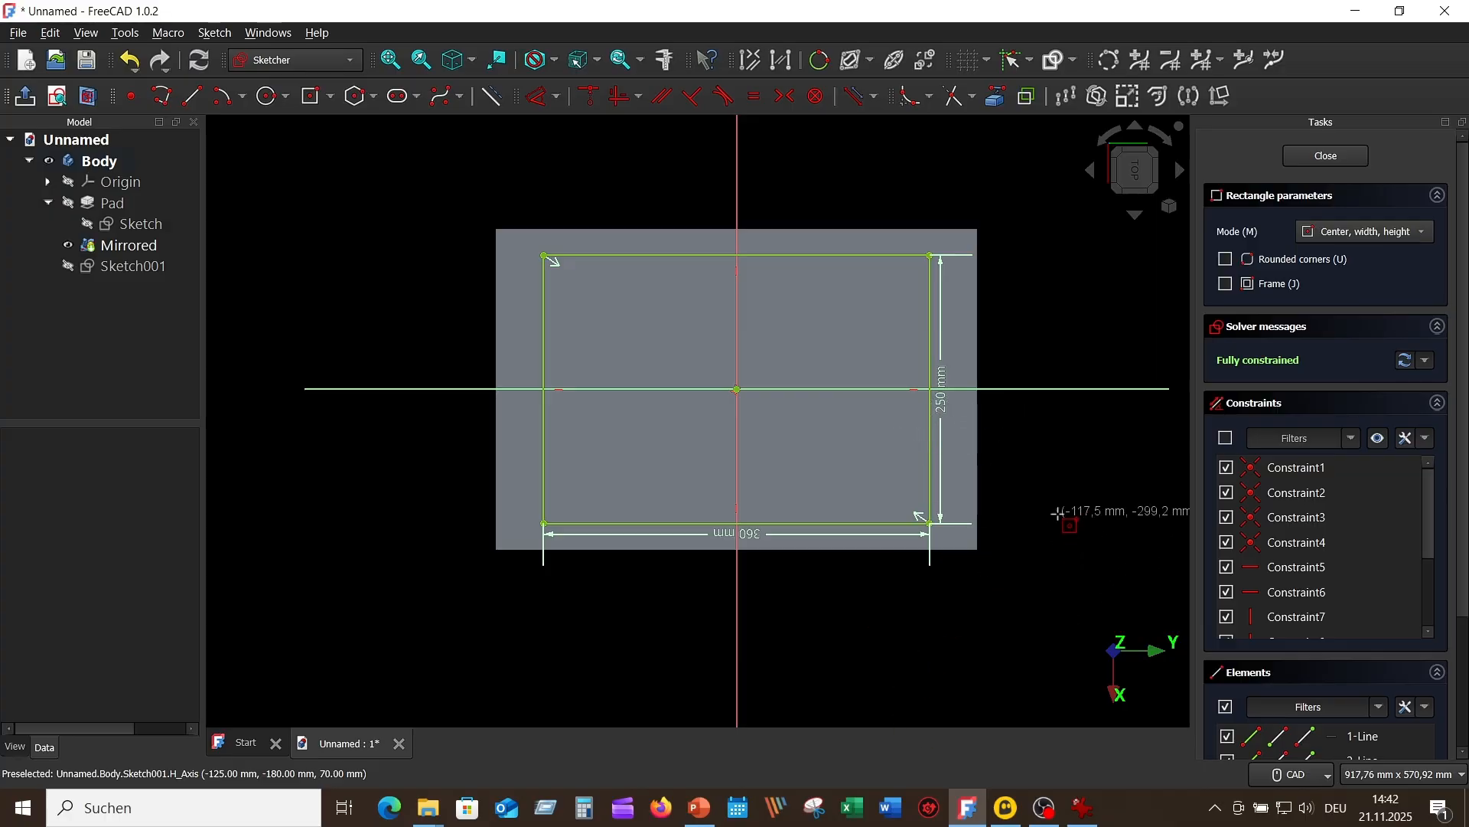
key(Escape)
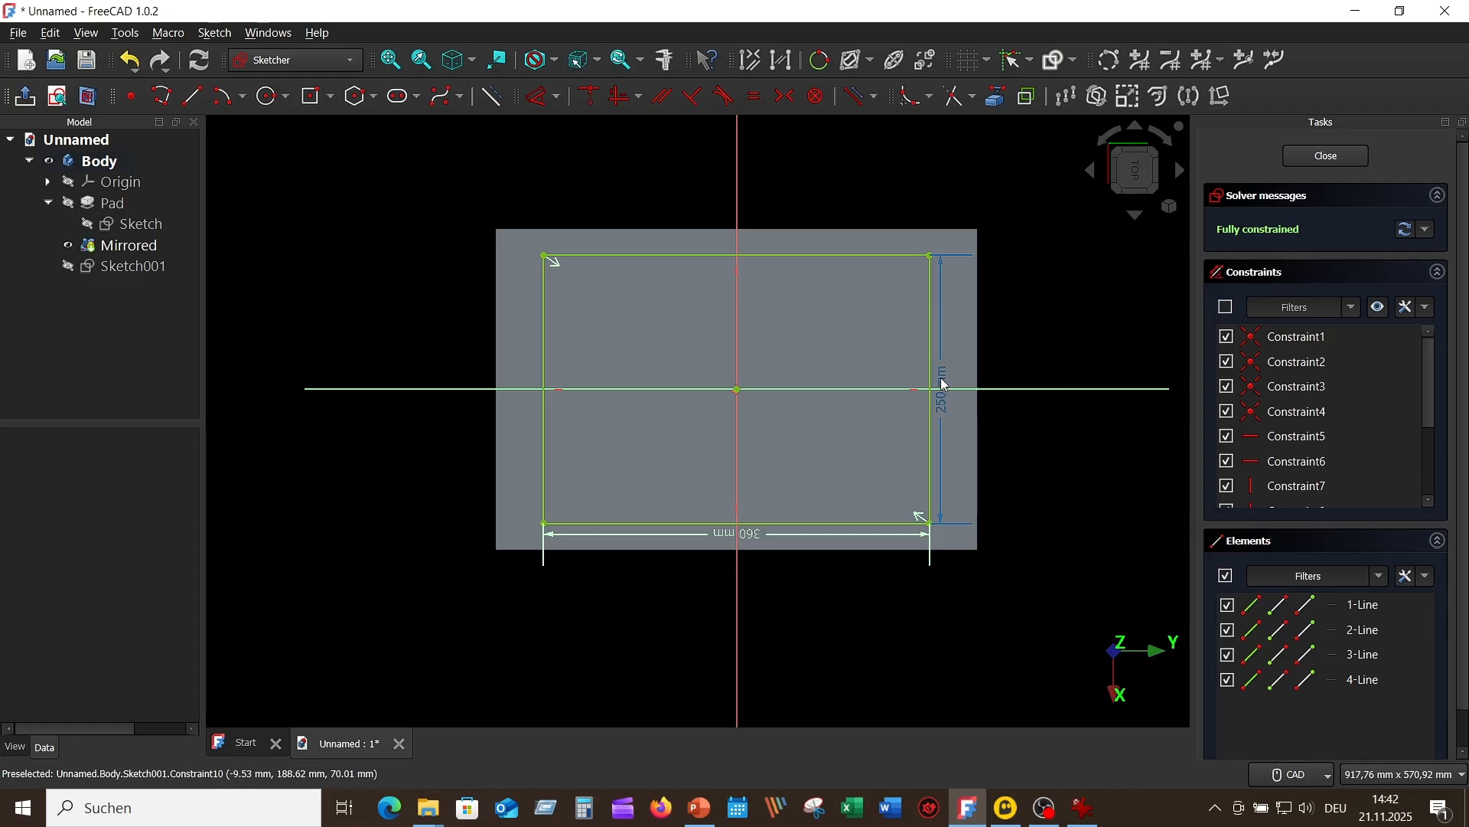
drag(947, 387, 1030, 370)
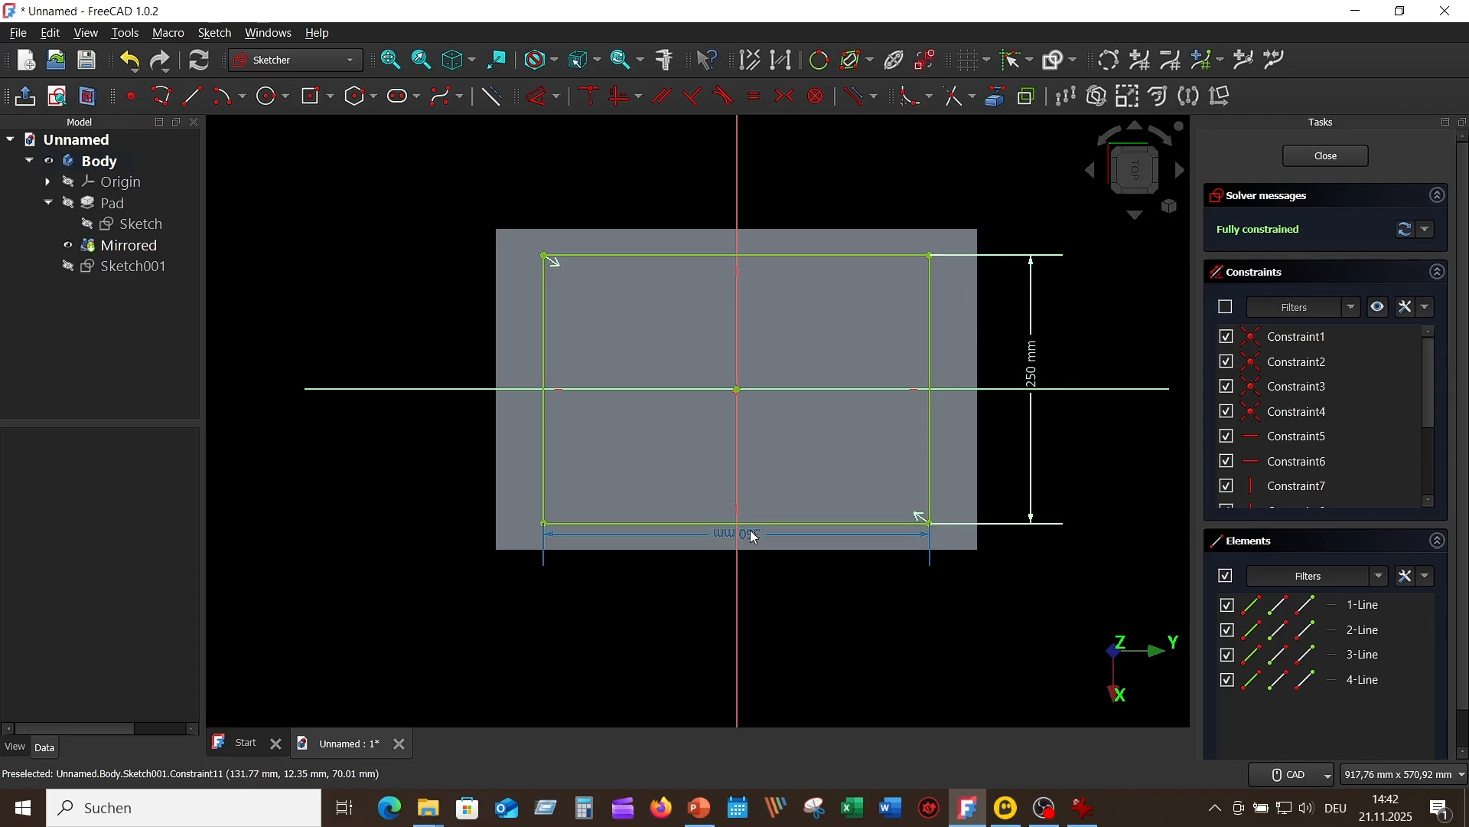
drag(751, 533, 676, 596)
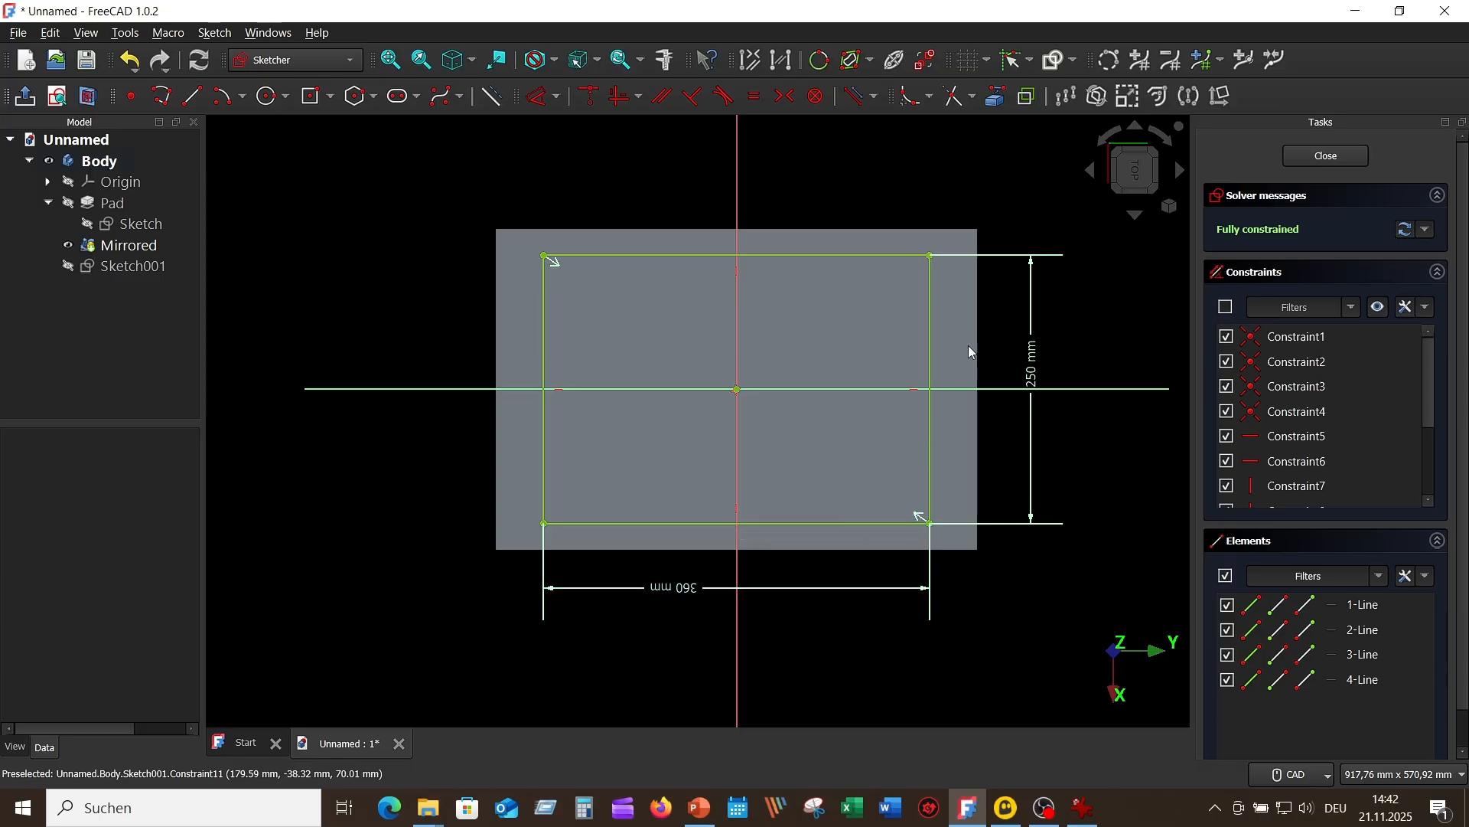
Step: Fillet all four corners of the 250 × 360 mm rectangle, preserving the original corner points
click(910, 97)
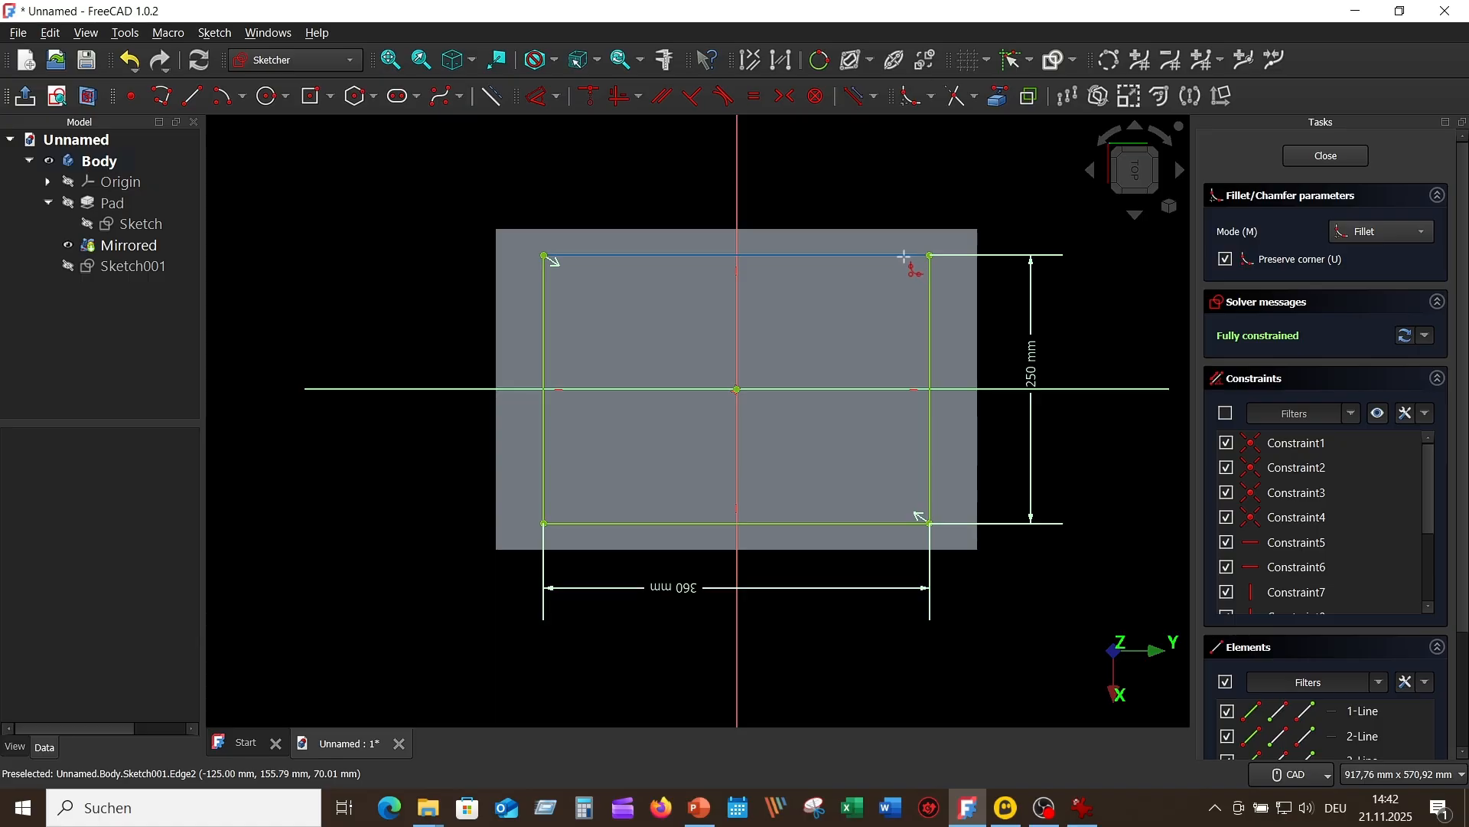
click(929, 283)
click(928, 287)
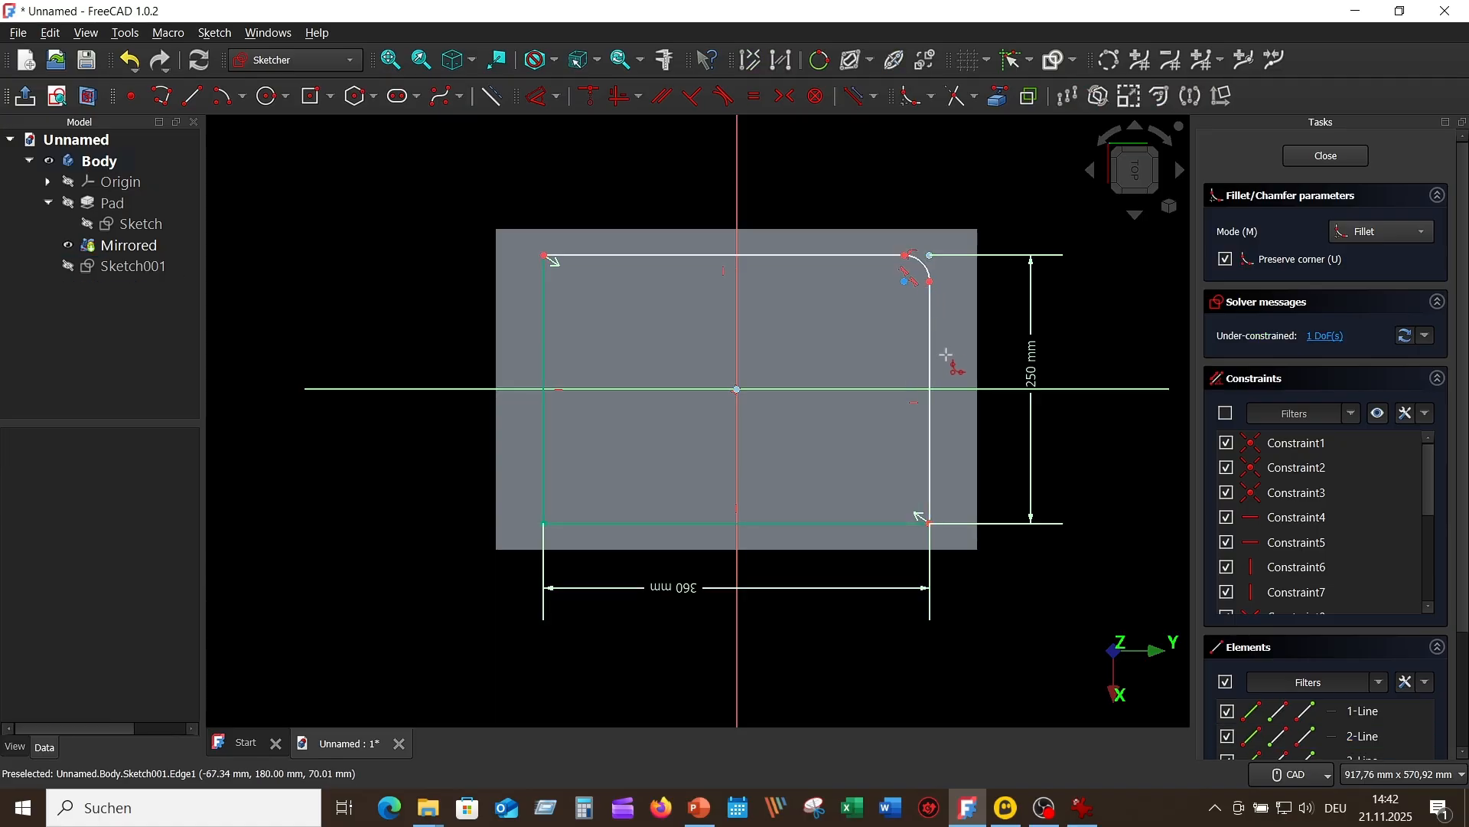
click(928, 463)
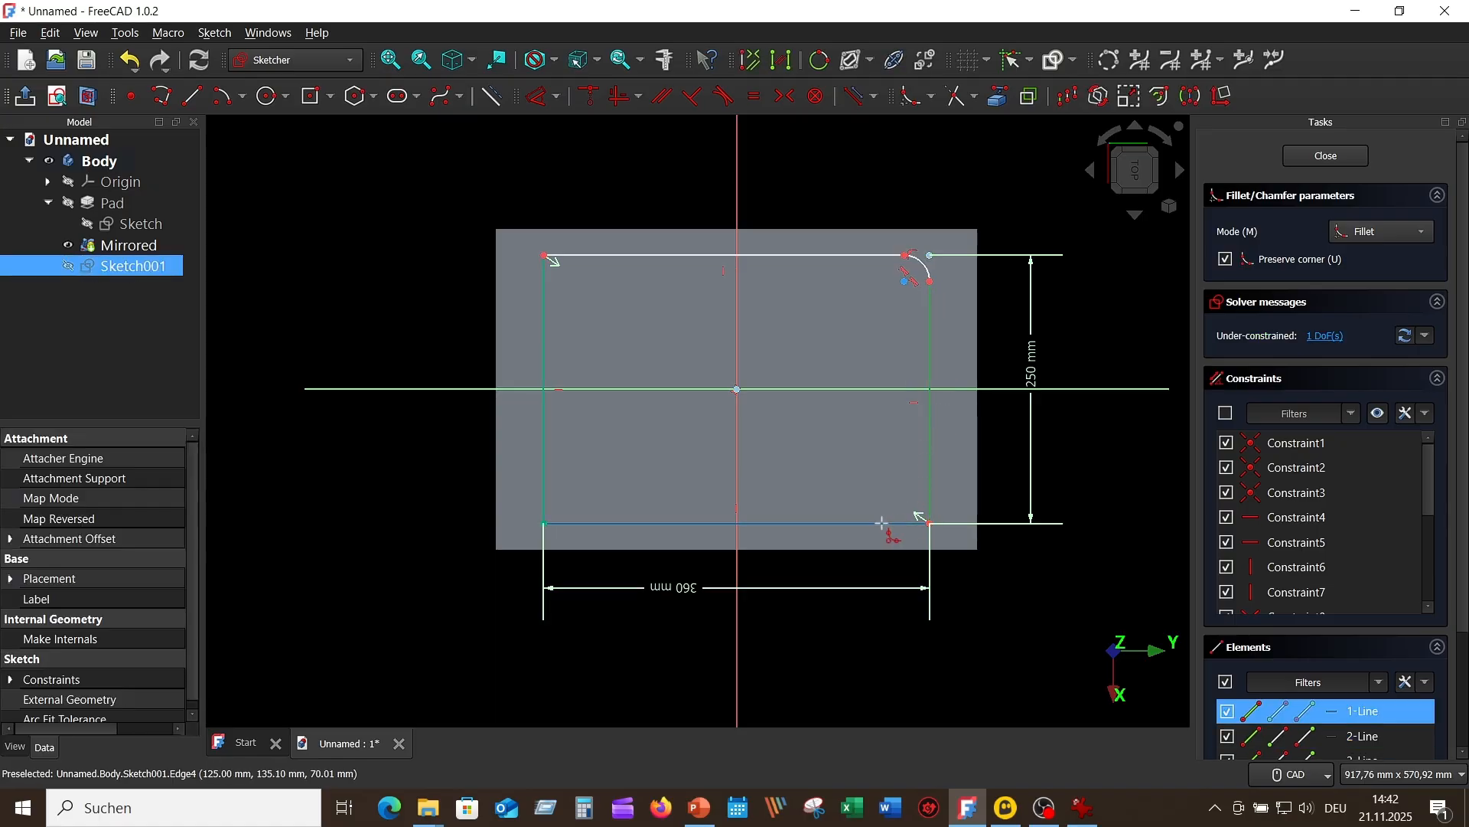
click(871, 524)
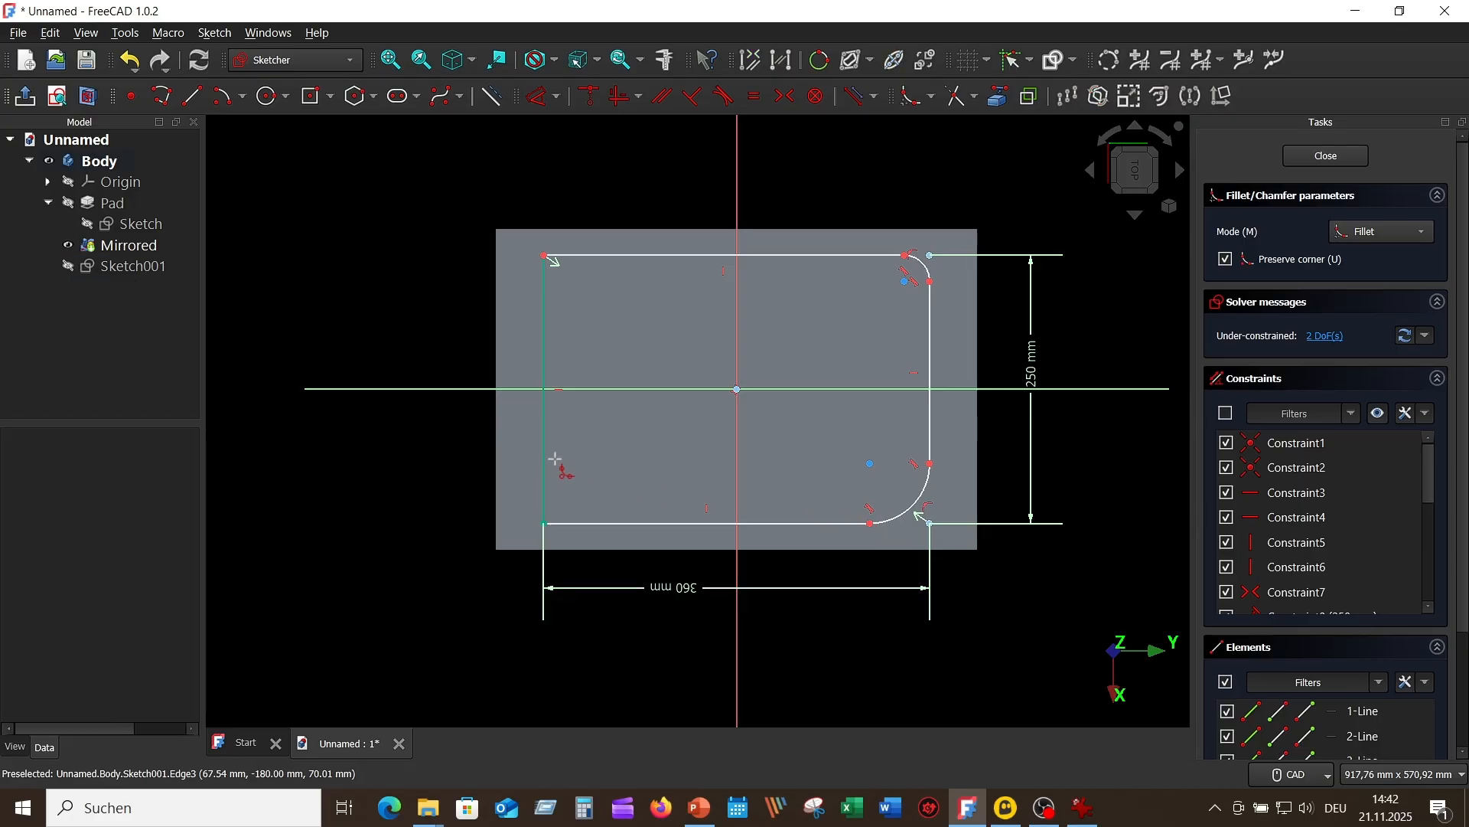
click(605, 513)
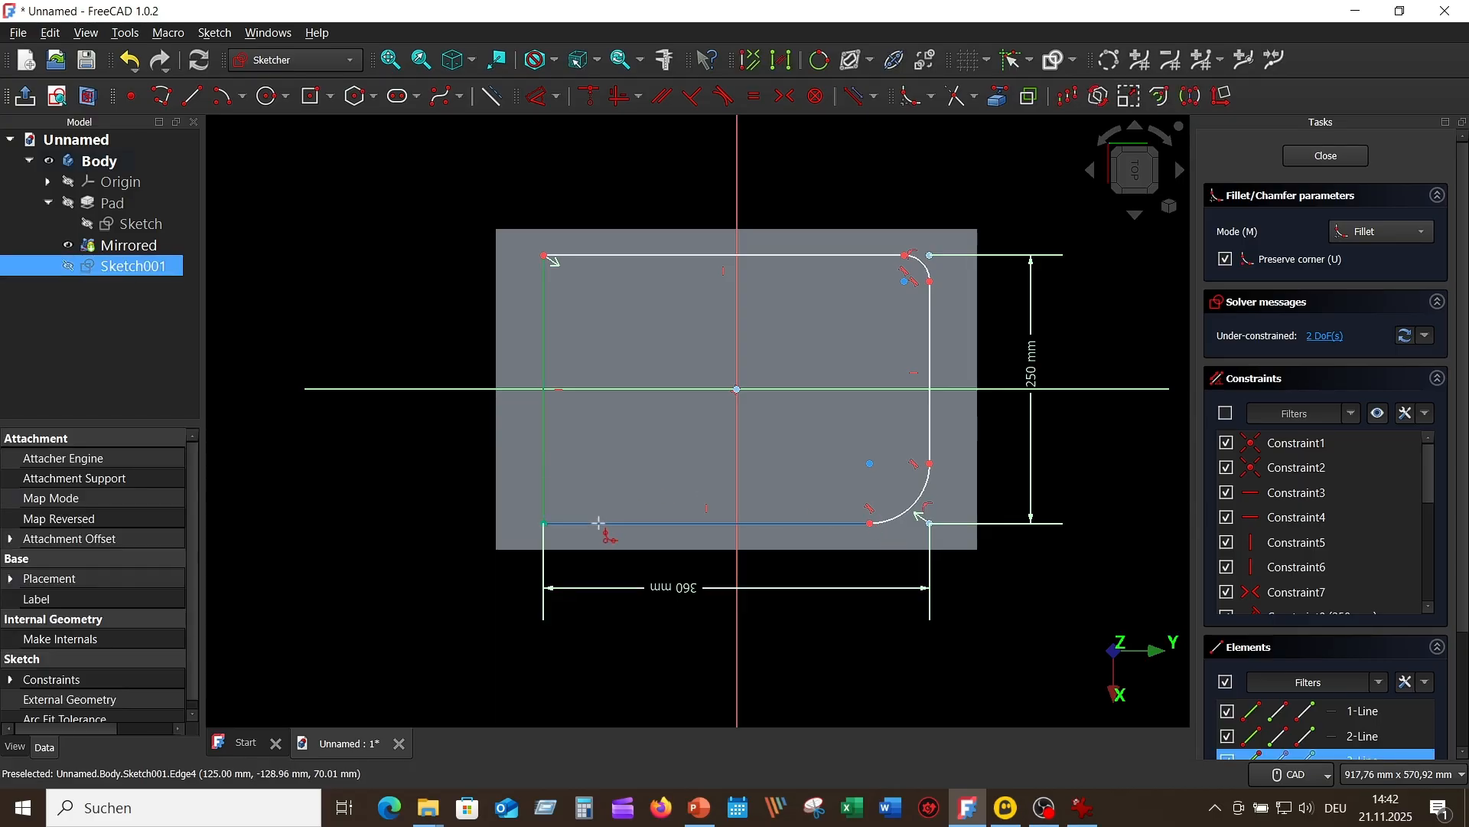
click(600, 523)
click(541, 325)
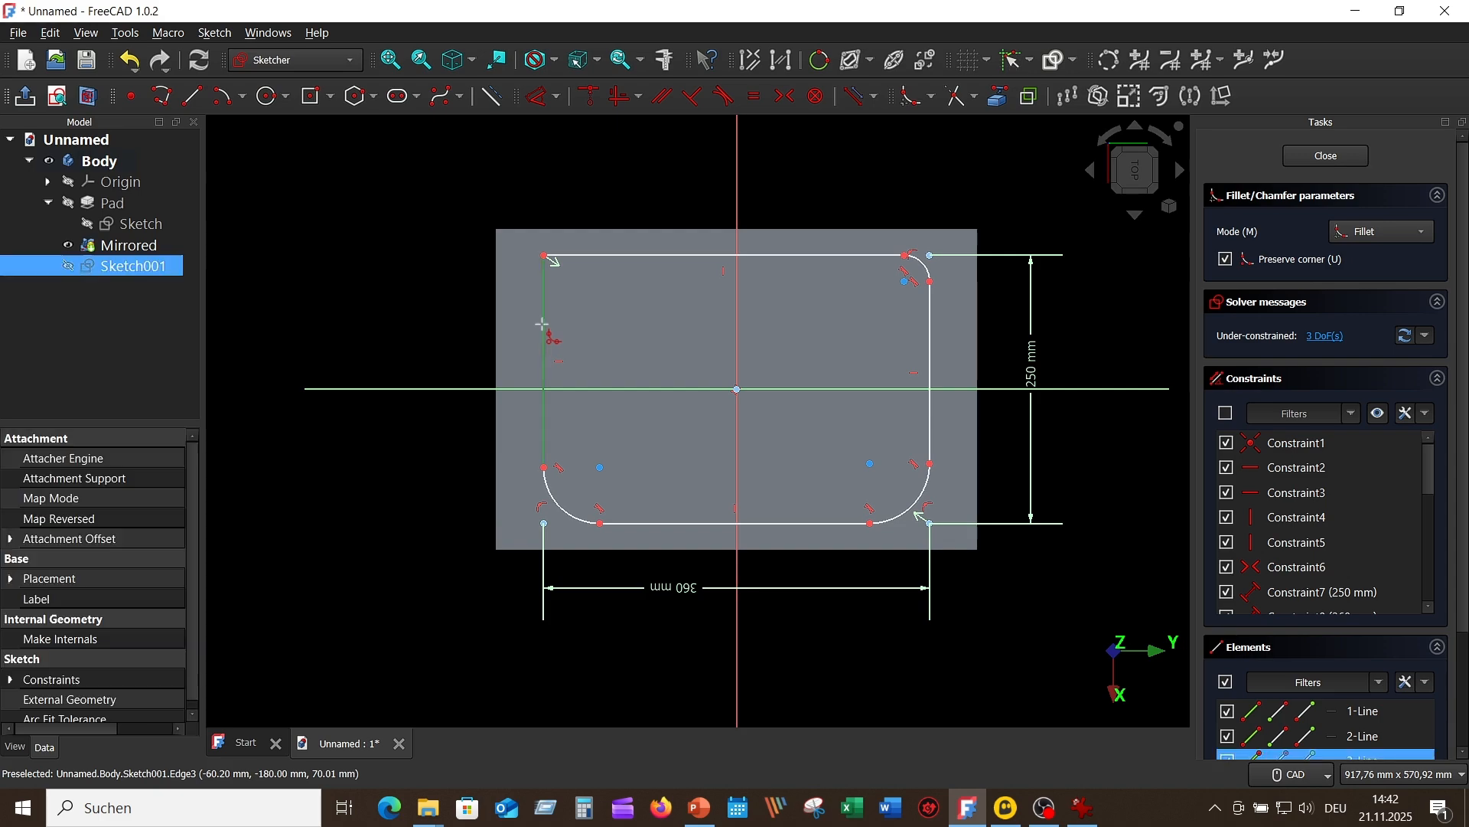
click(630, 255)
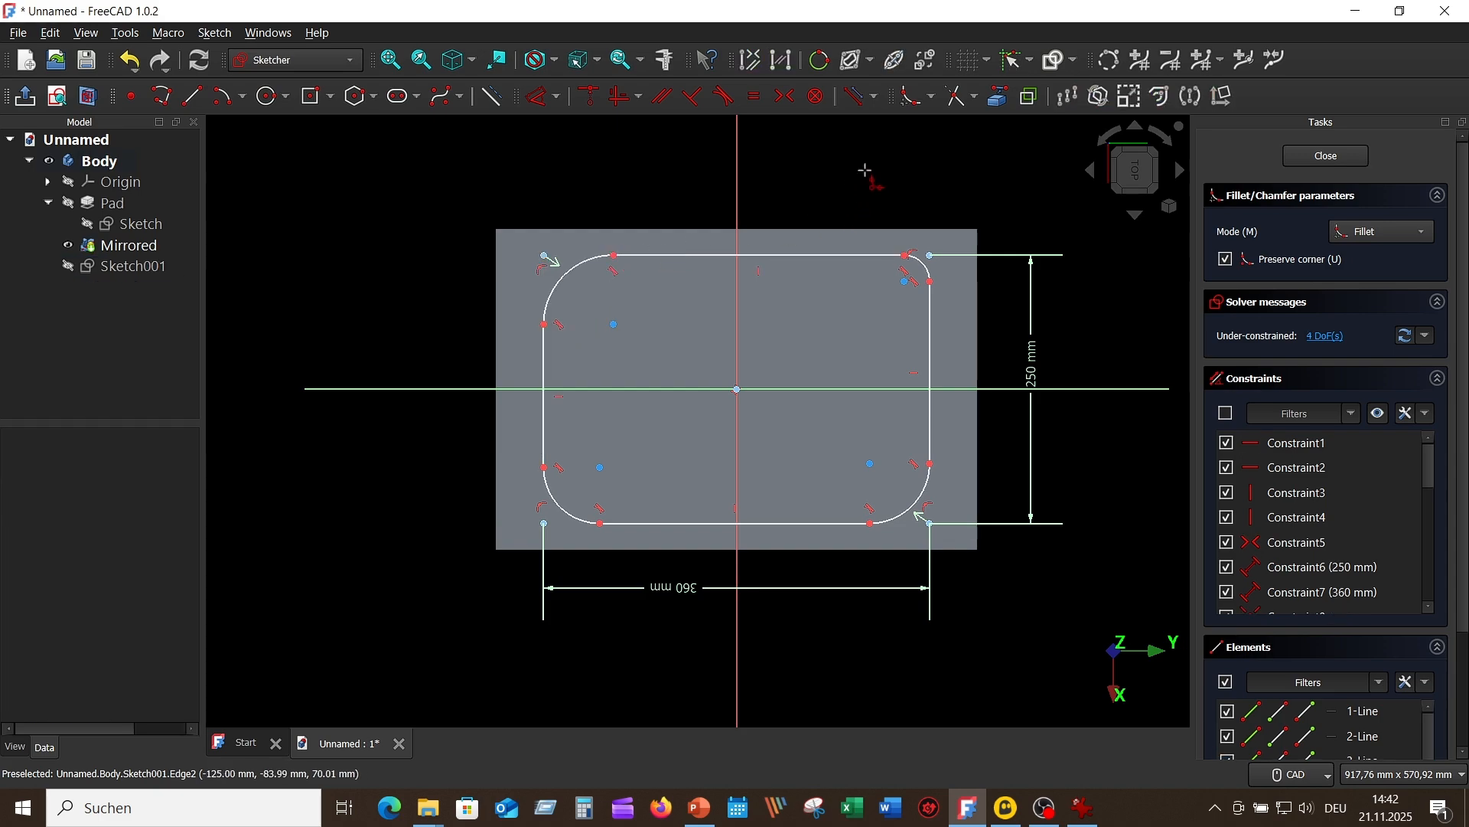
right_click(879, 159)
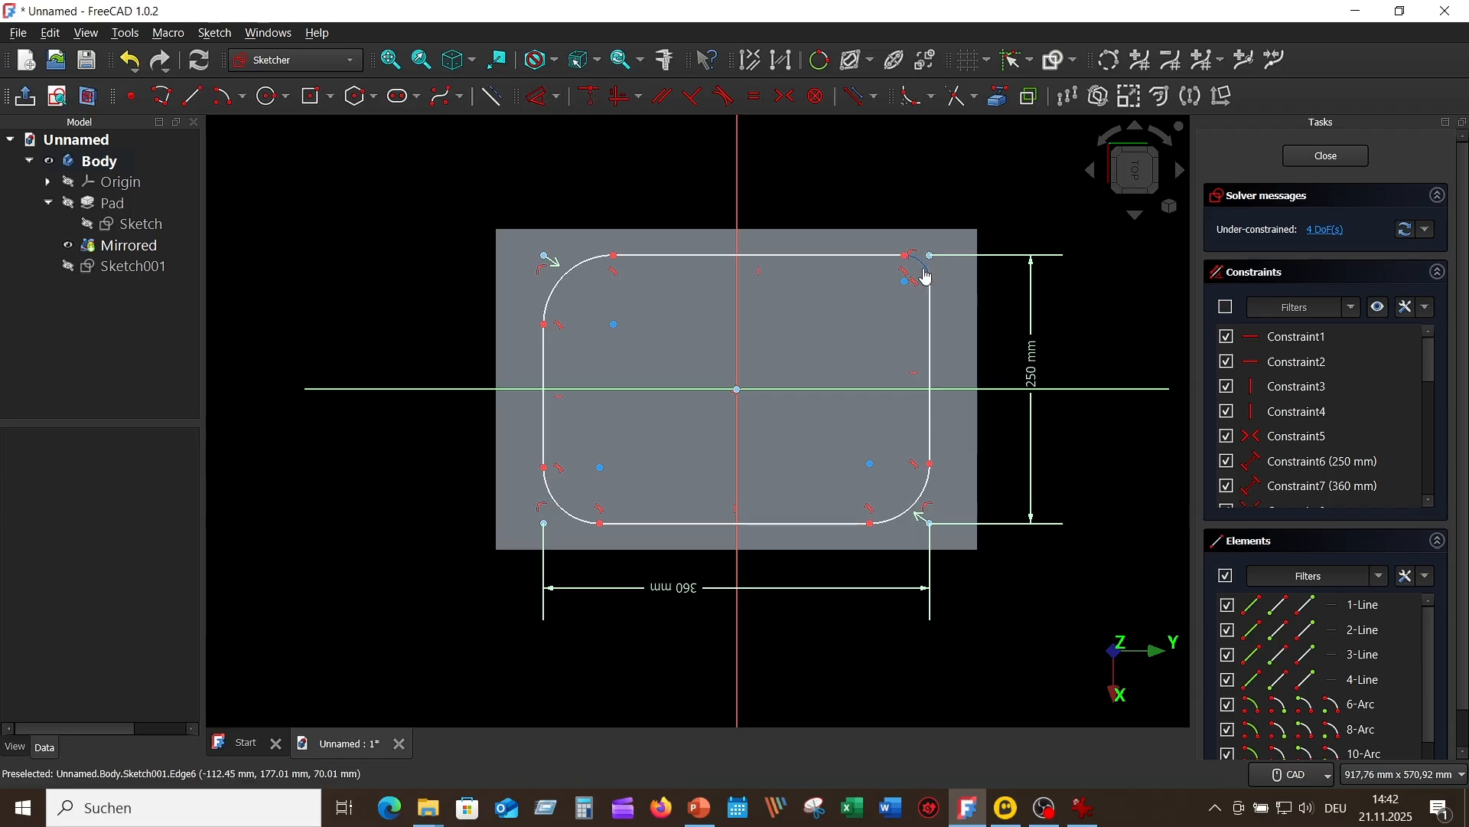
Step: Set the radius of the corner arc on the negative-X, positive-Y side to 50 mm and check it against the reference drawing
click(927, 277)
key(d)
click(1012, 224)
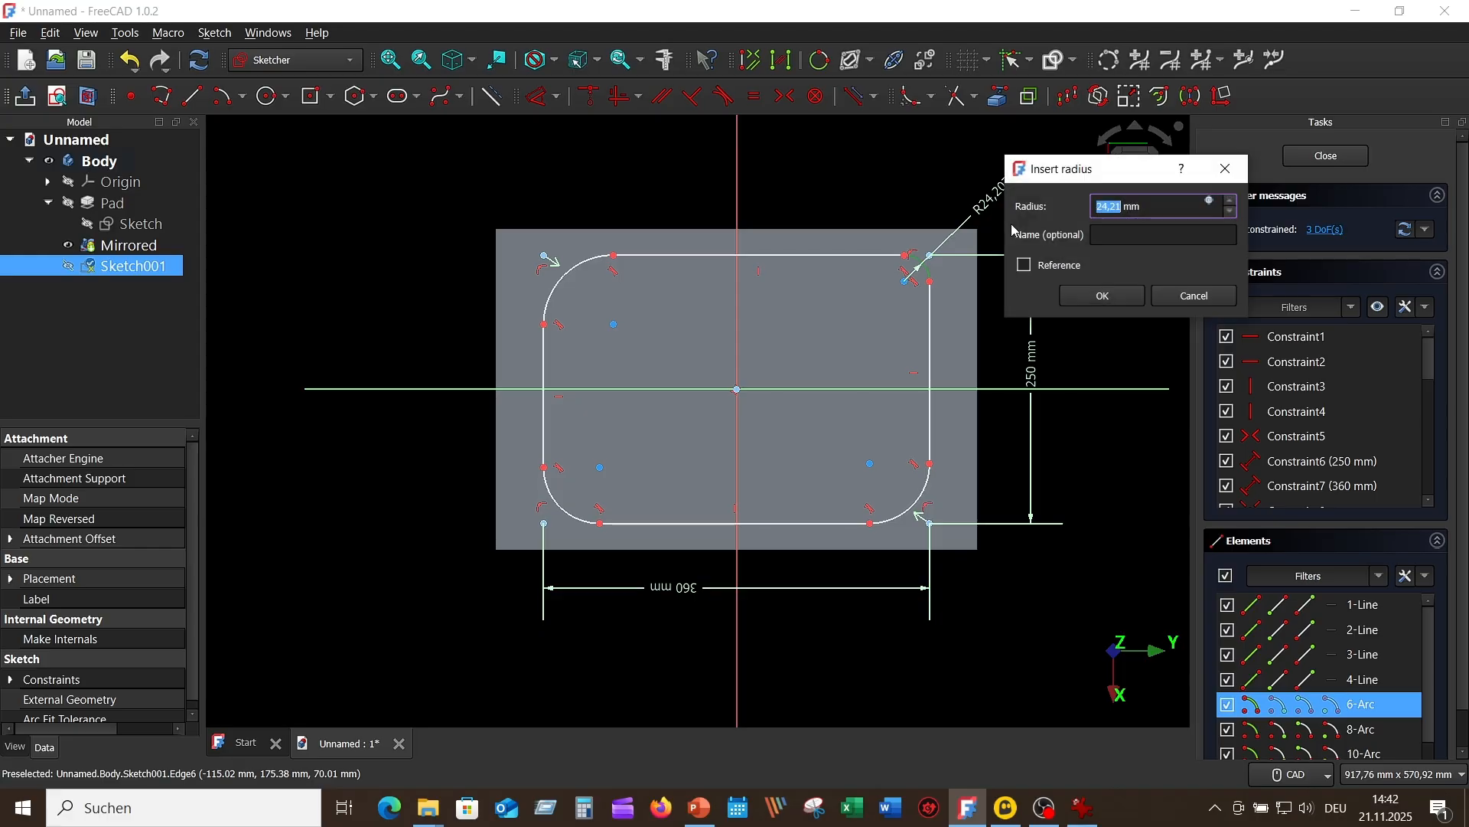
text(50)
key(Return)
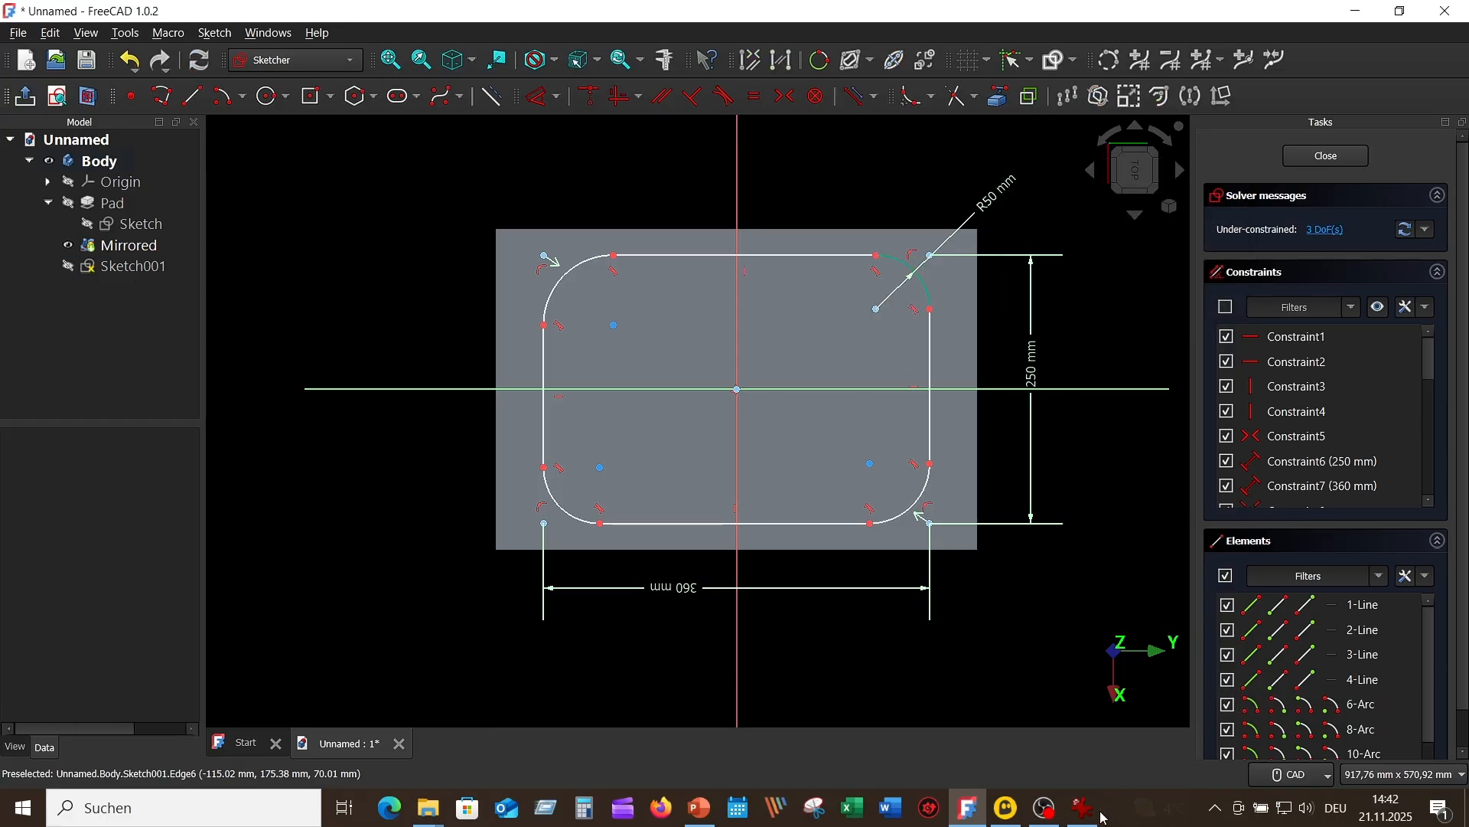
click(1094, 811)
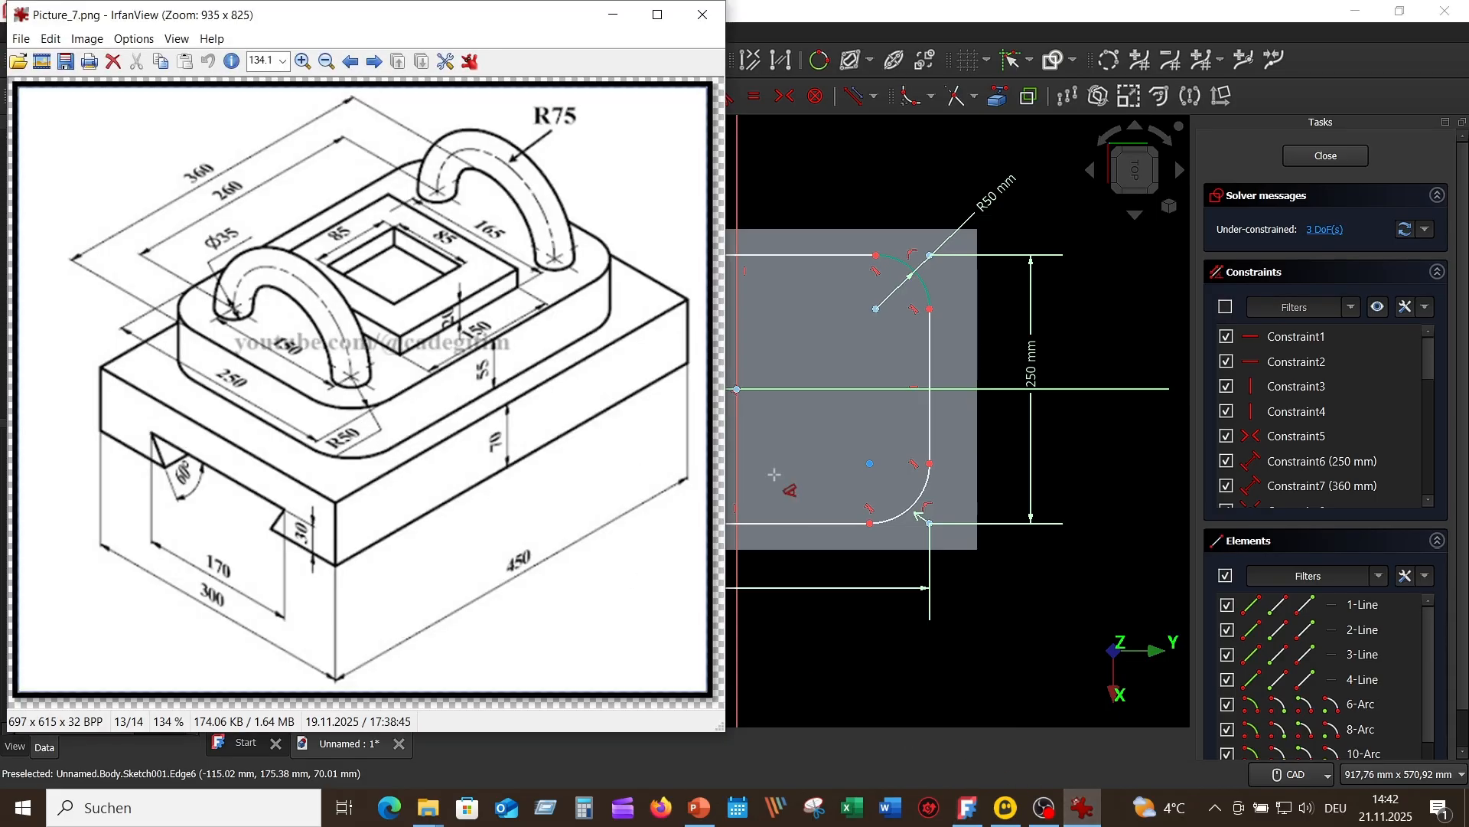
click(829, 151)
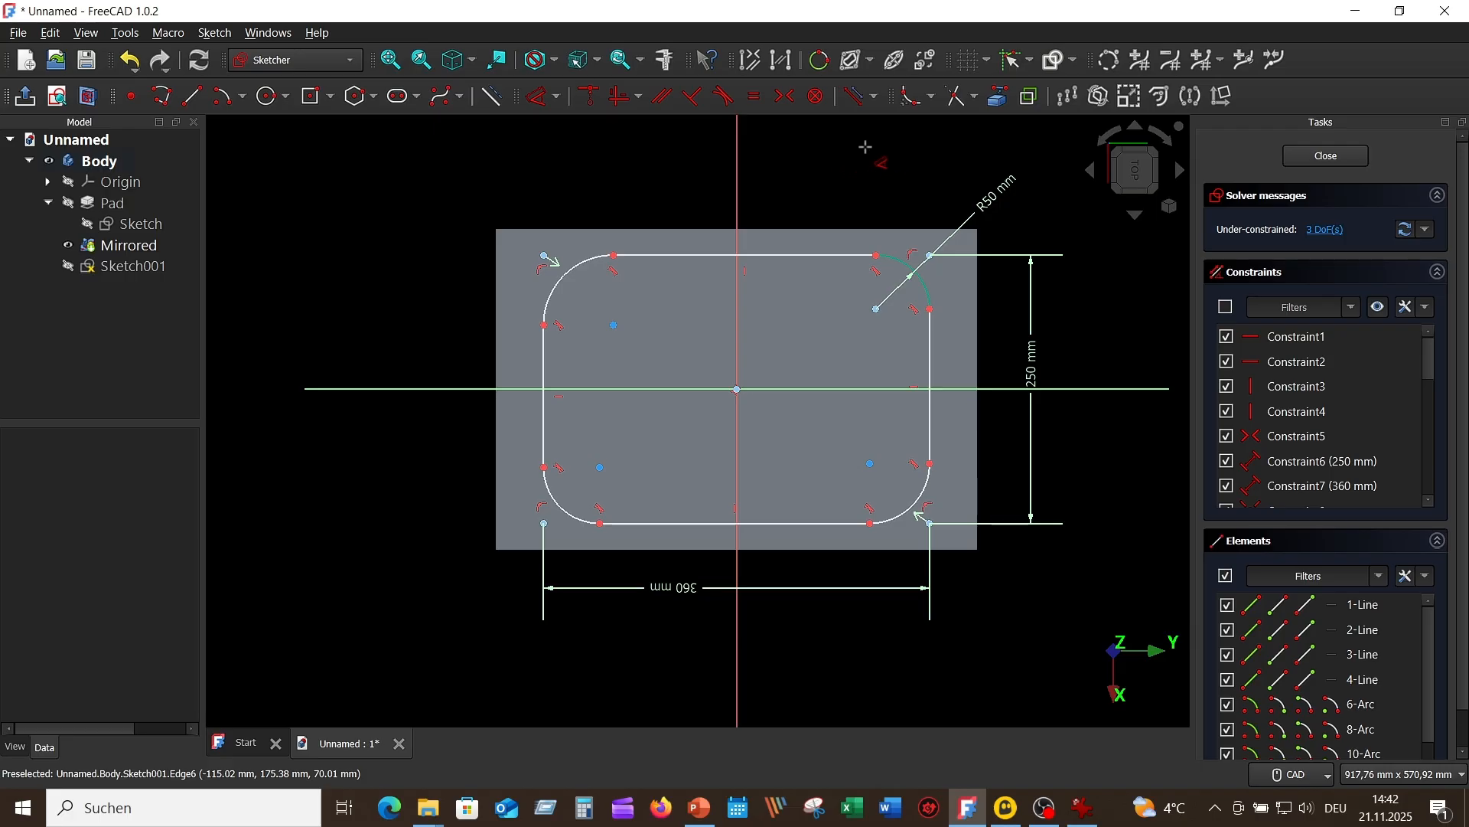
Step: Constrain all four corner arcs to equal radii and close the sketch
click(928, 293)
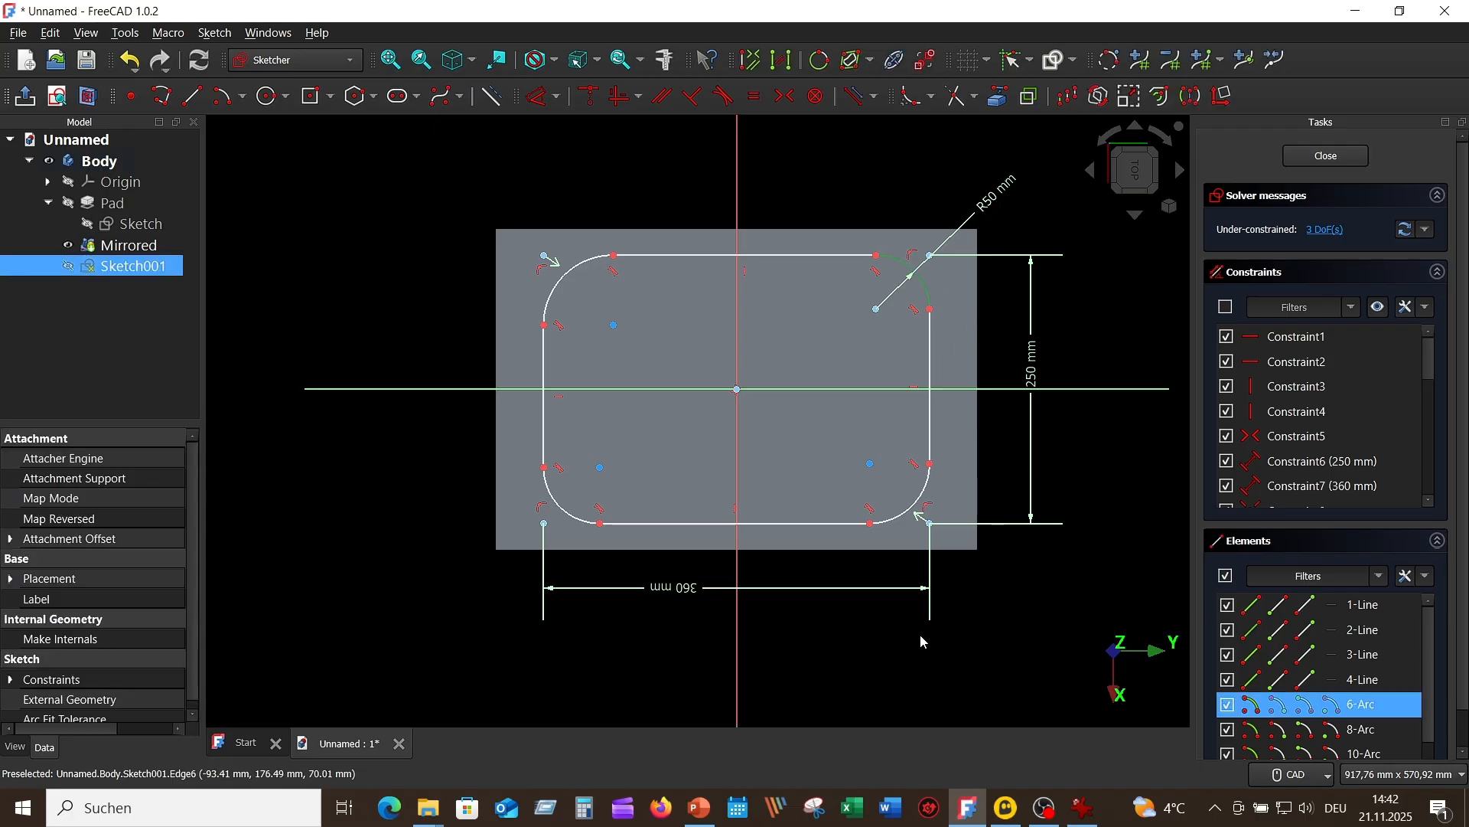
drag(918, 496, 914, 500)
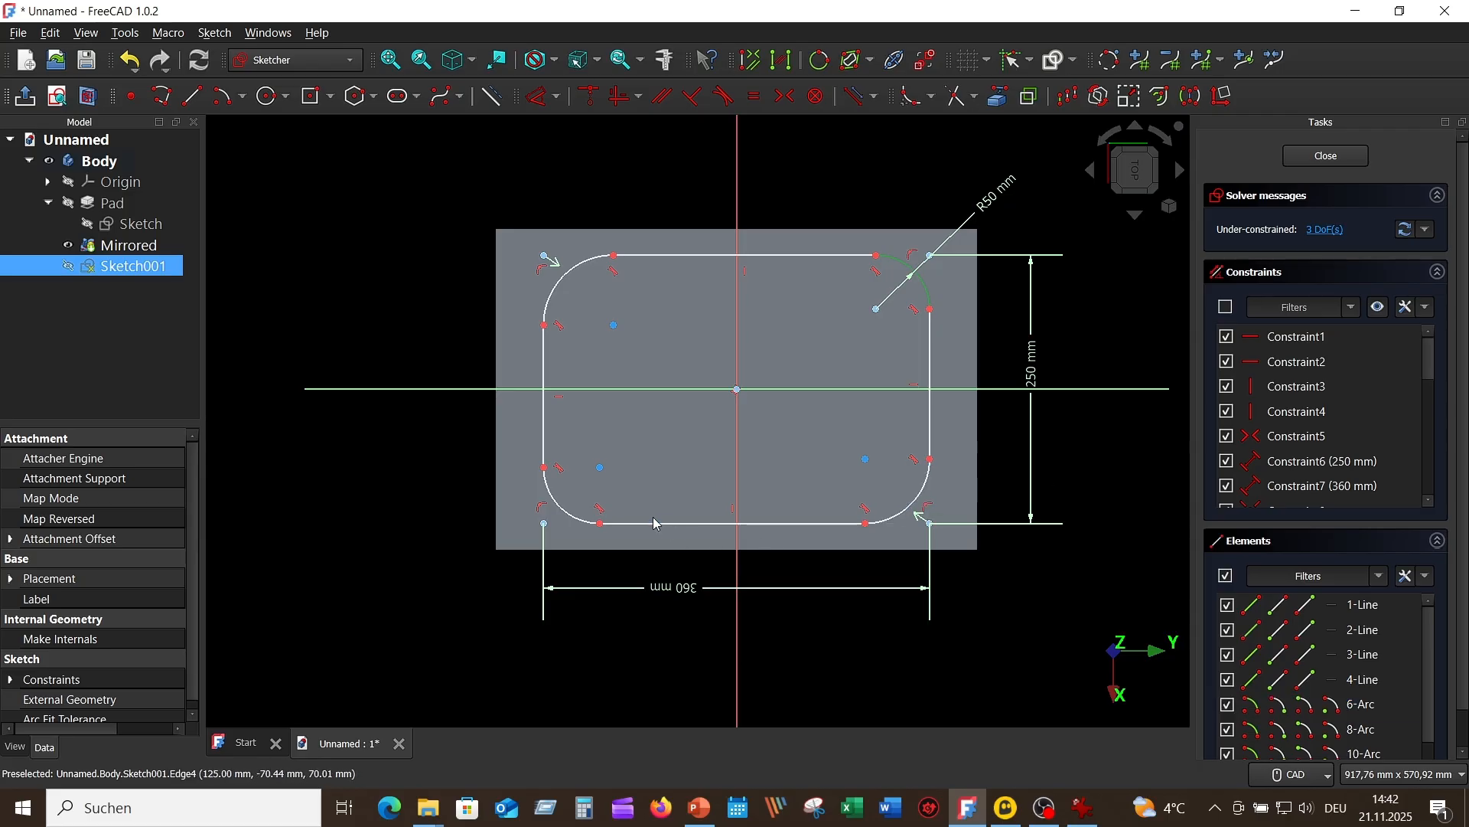
click(929, 496)
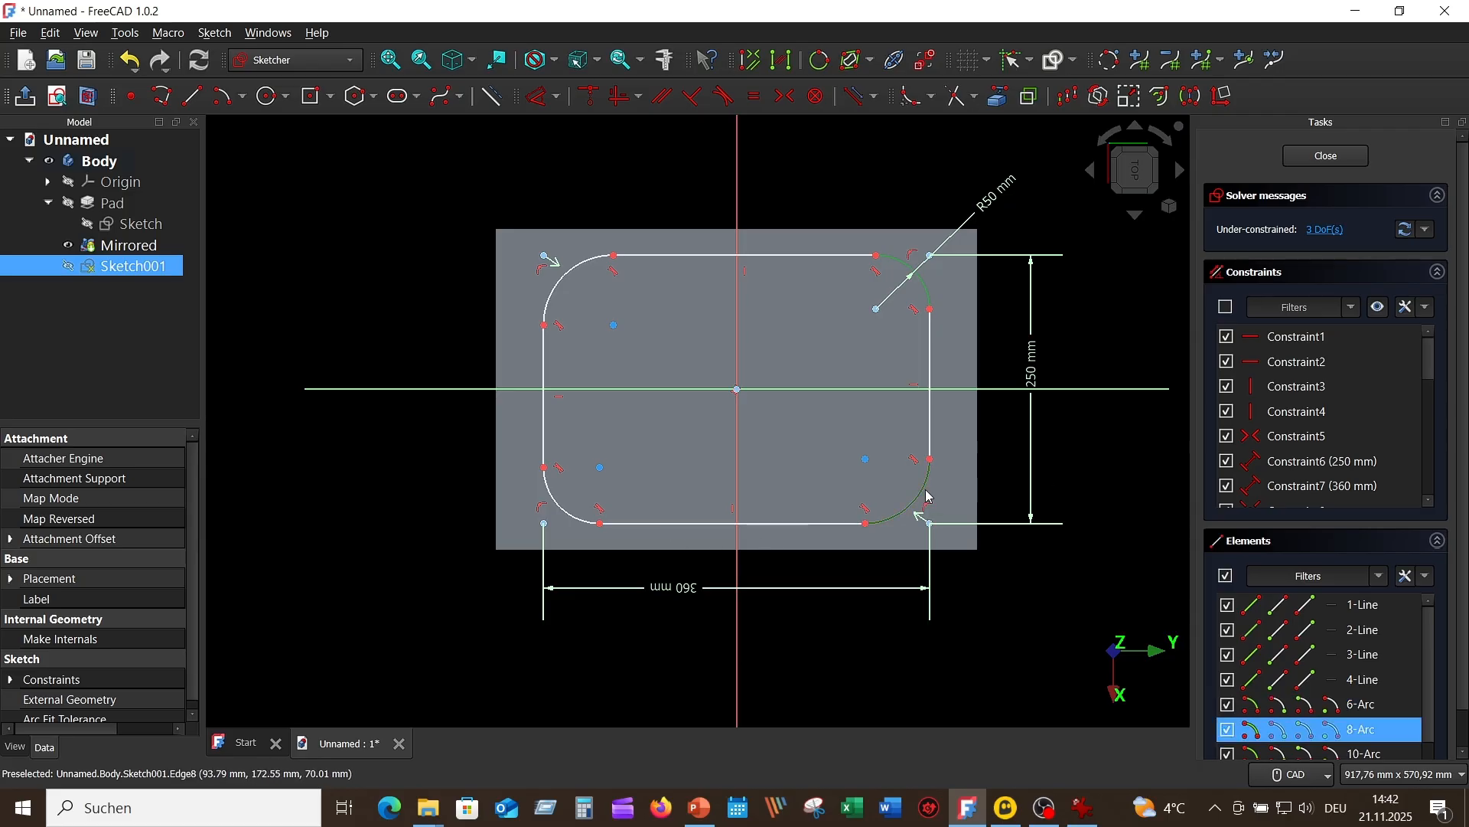
click(567, 515)
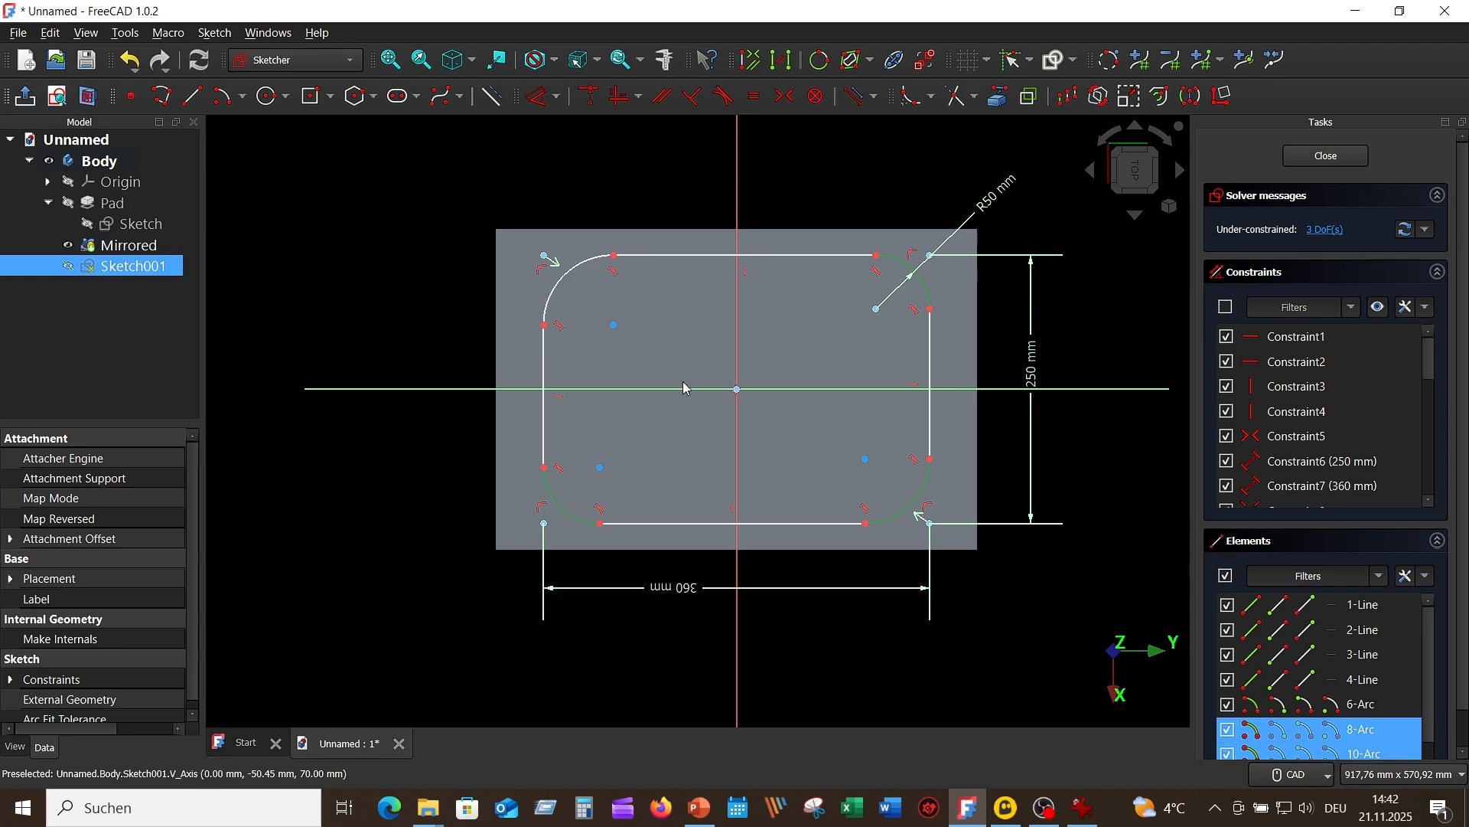
click(567, 288)
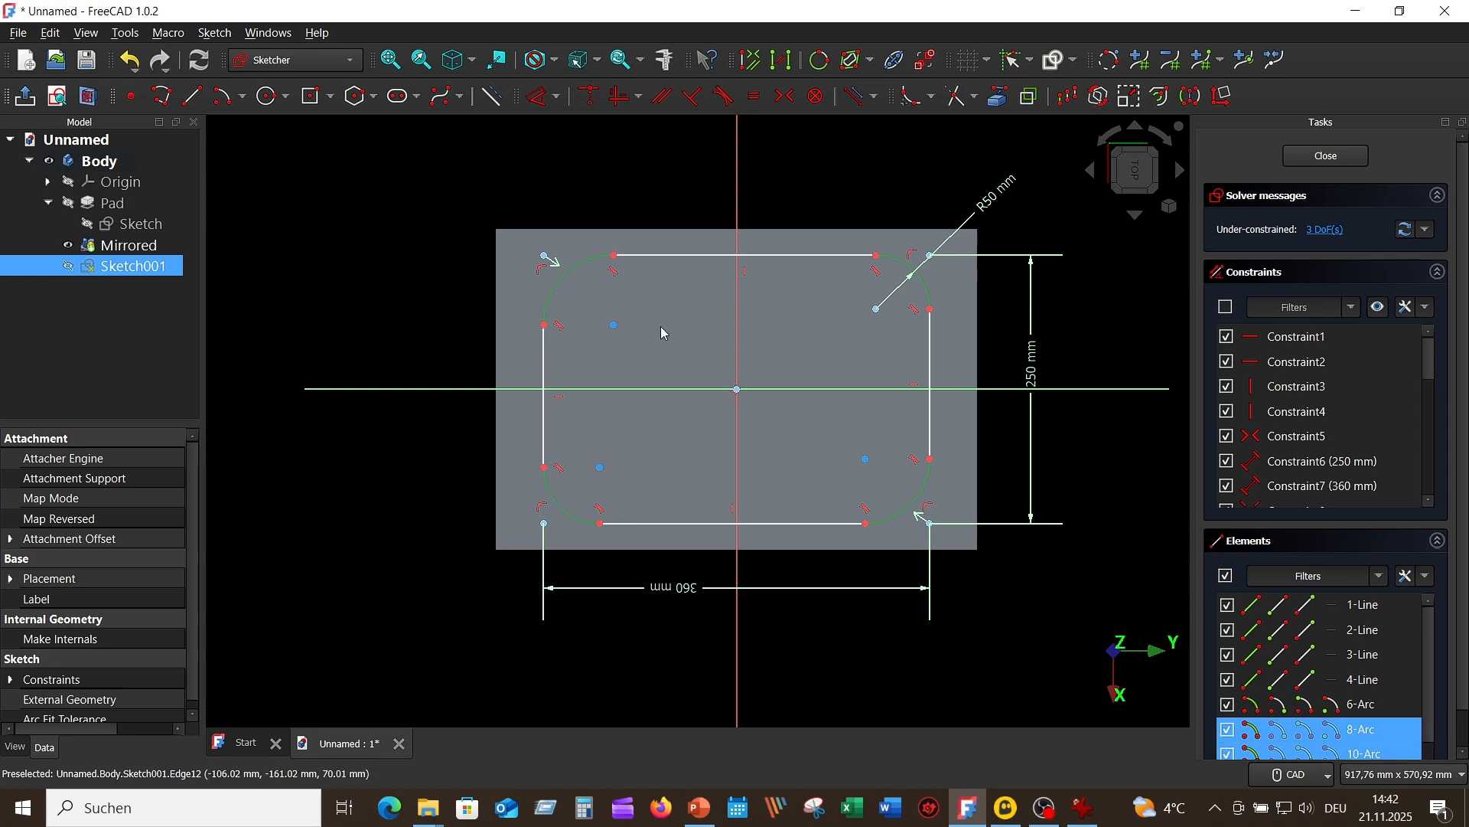
click(755, 97)
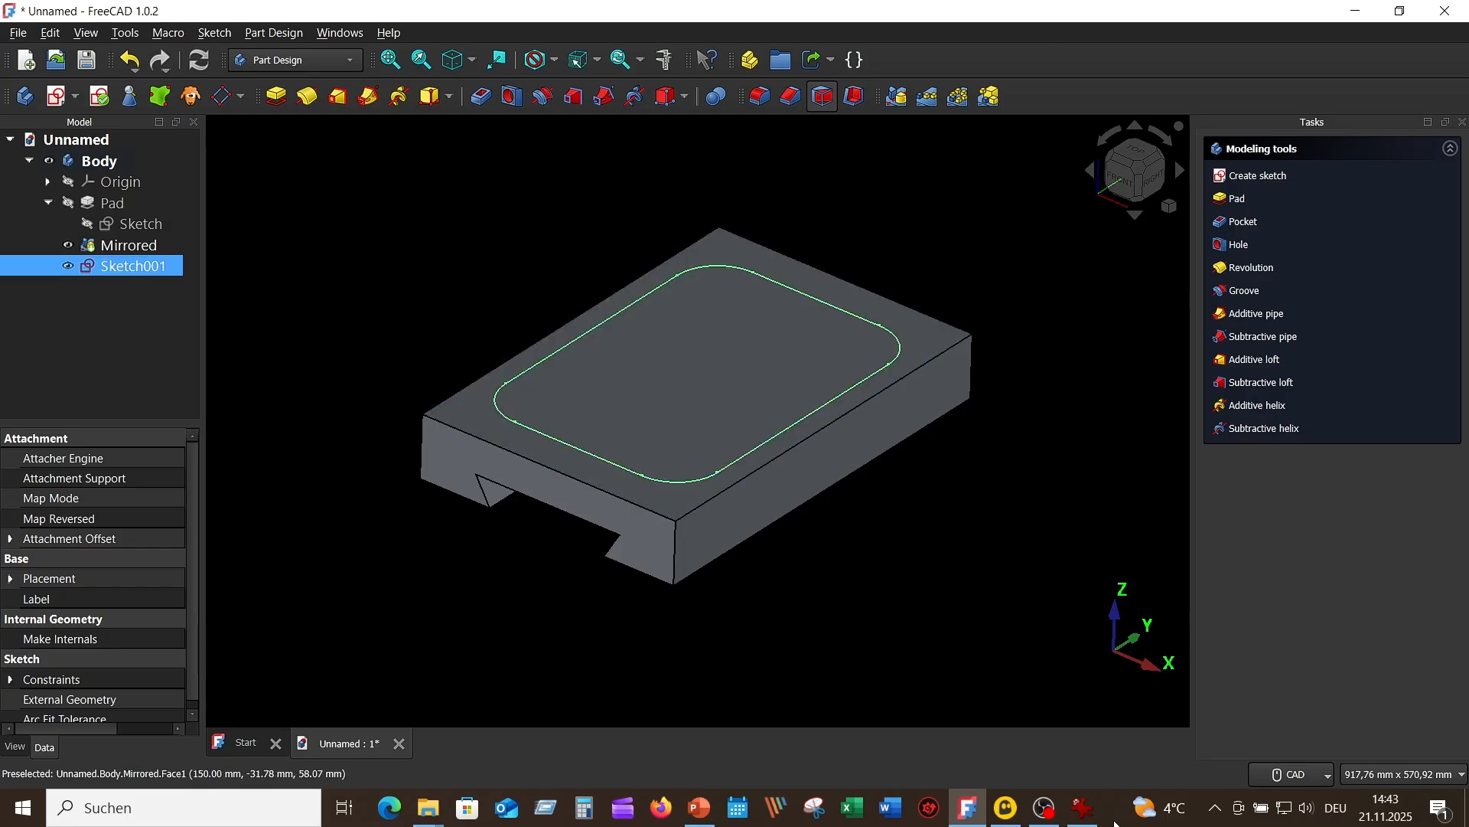
Step: Check the raised block's height in the reference drawing and pad the rounded rectangle sketch 55 mm
click(1083, 808)
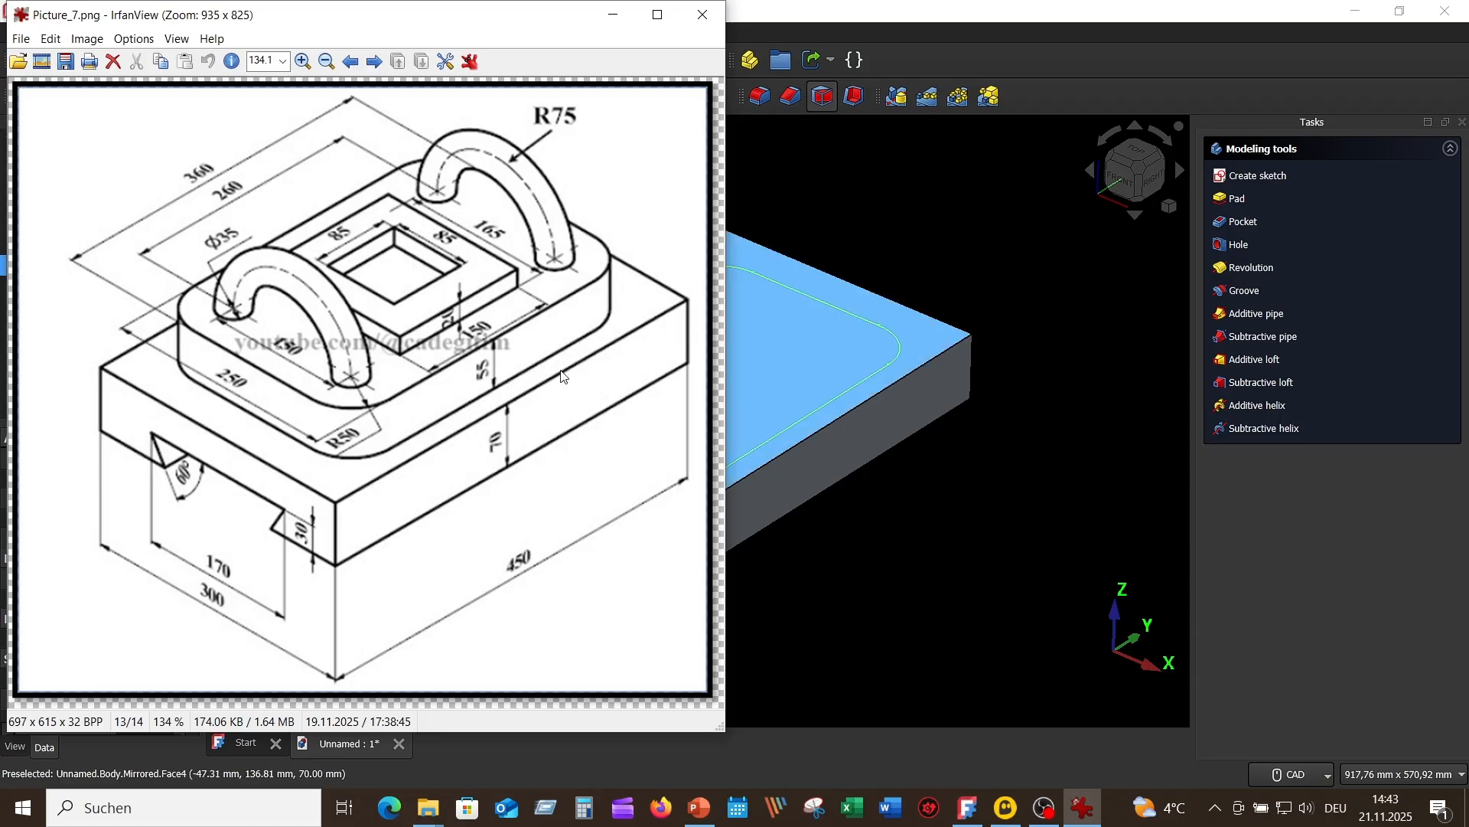
click(961, 276)
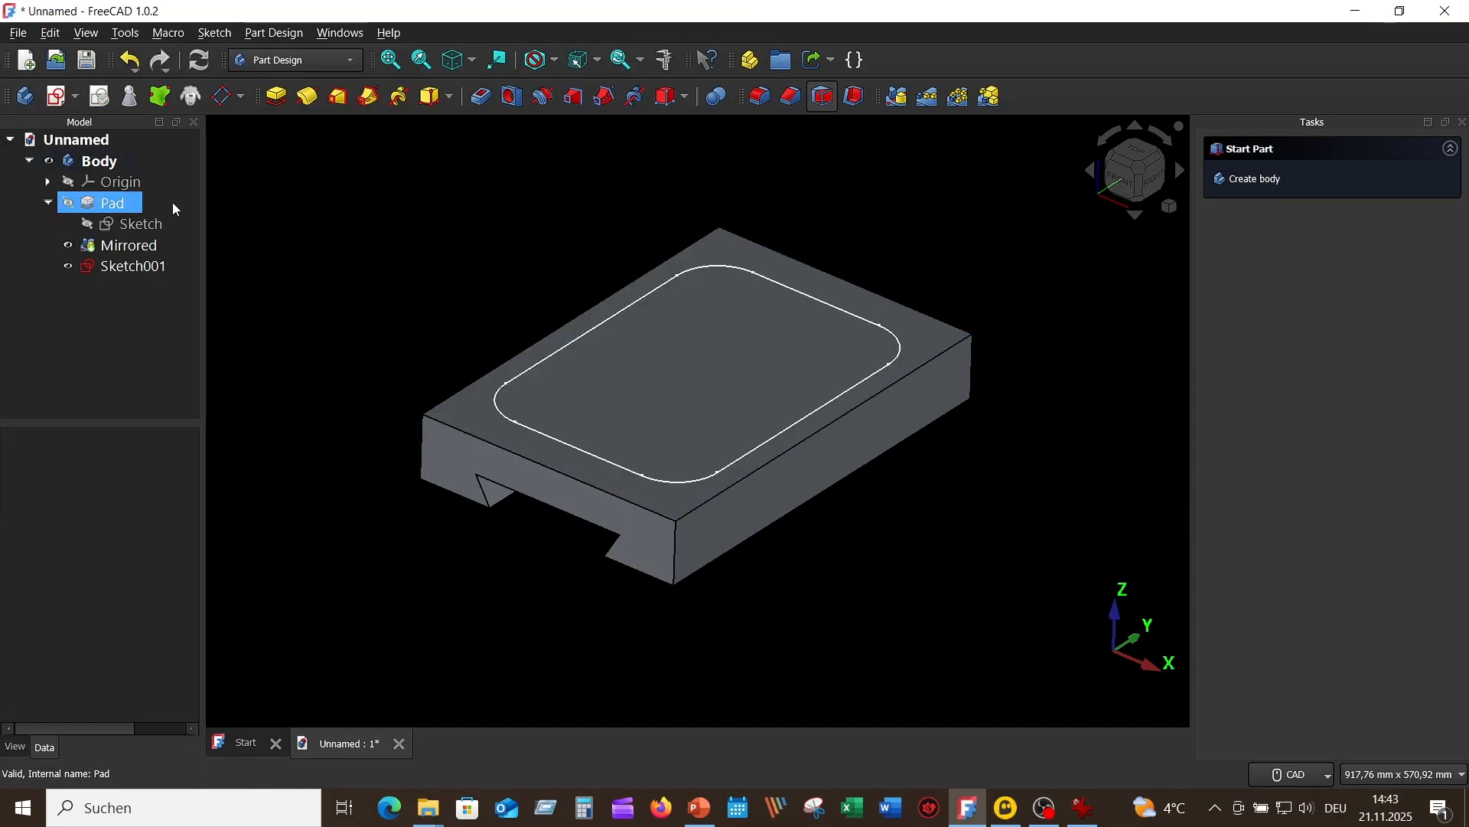
click(162, 273)
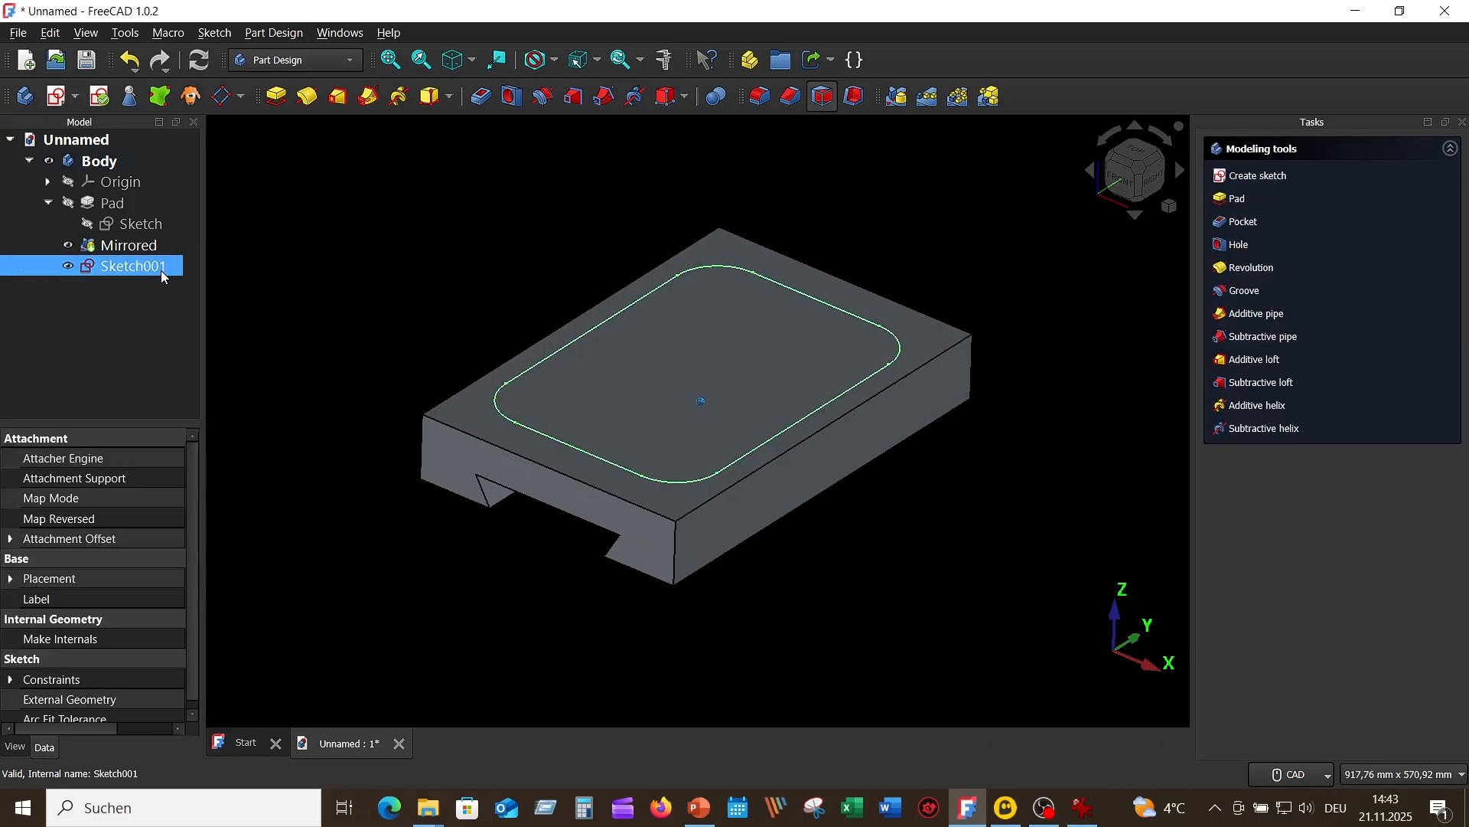
click(280, 95)
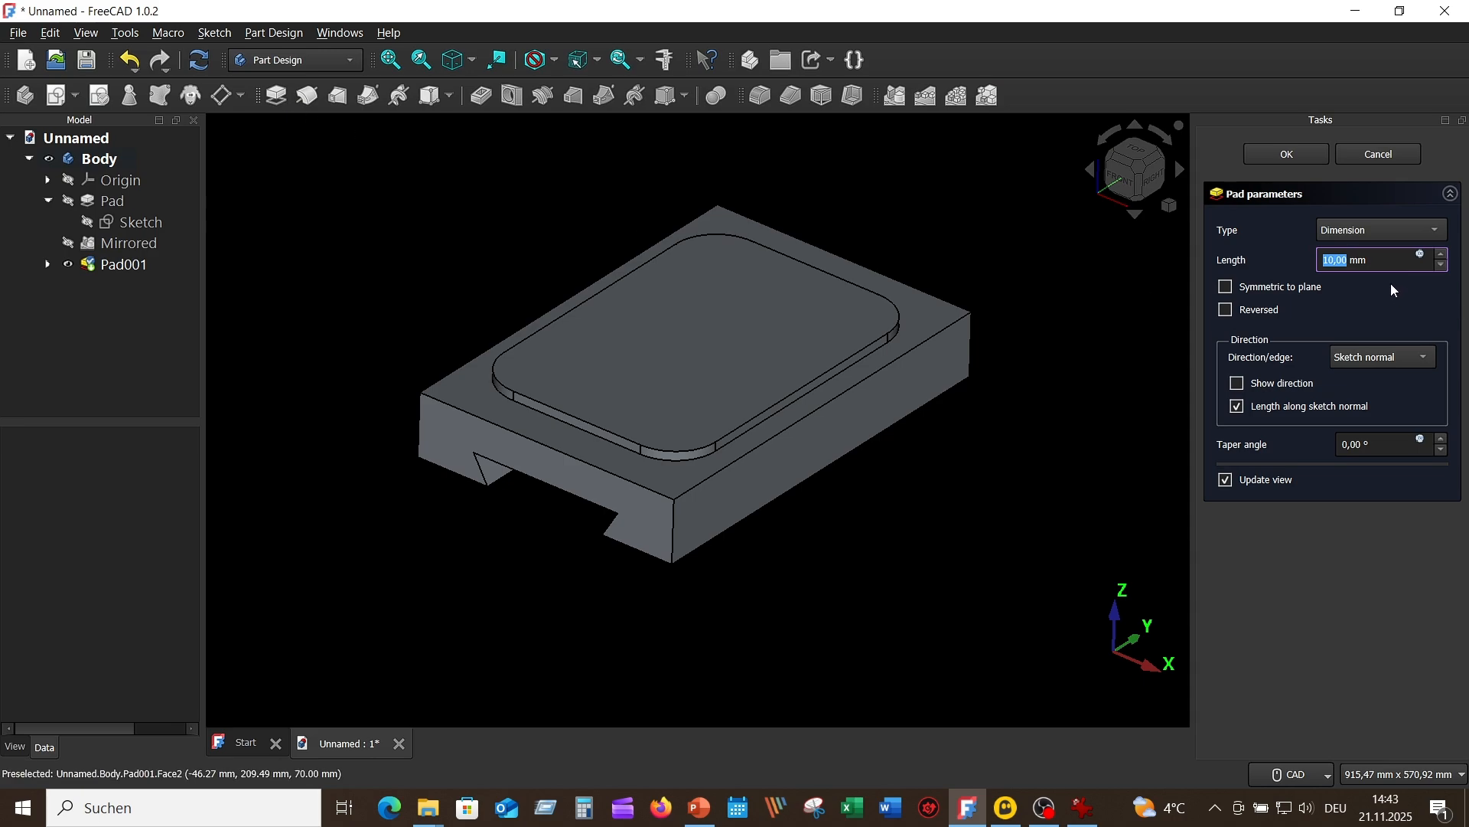
text(55)
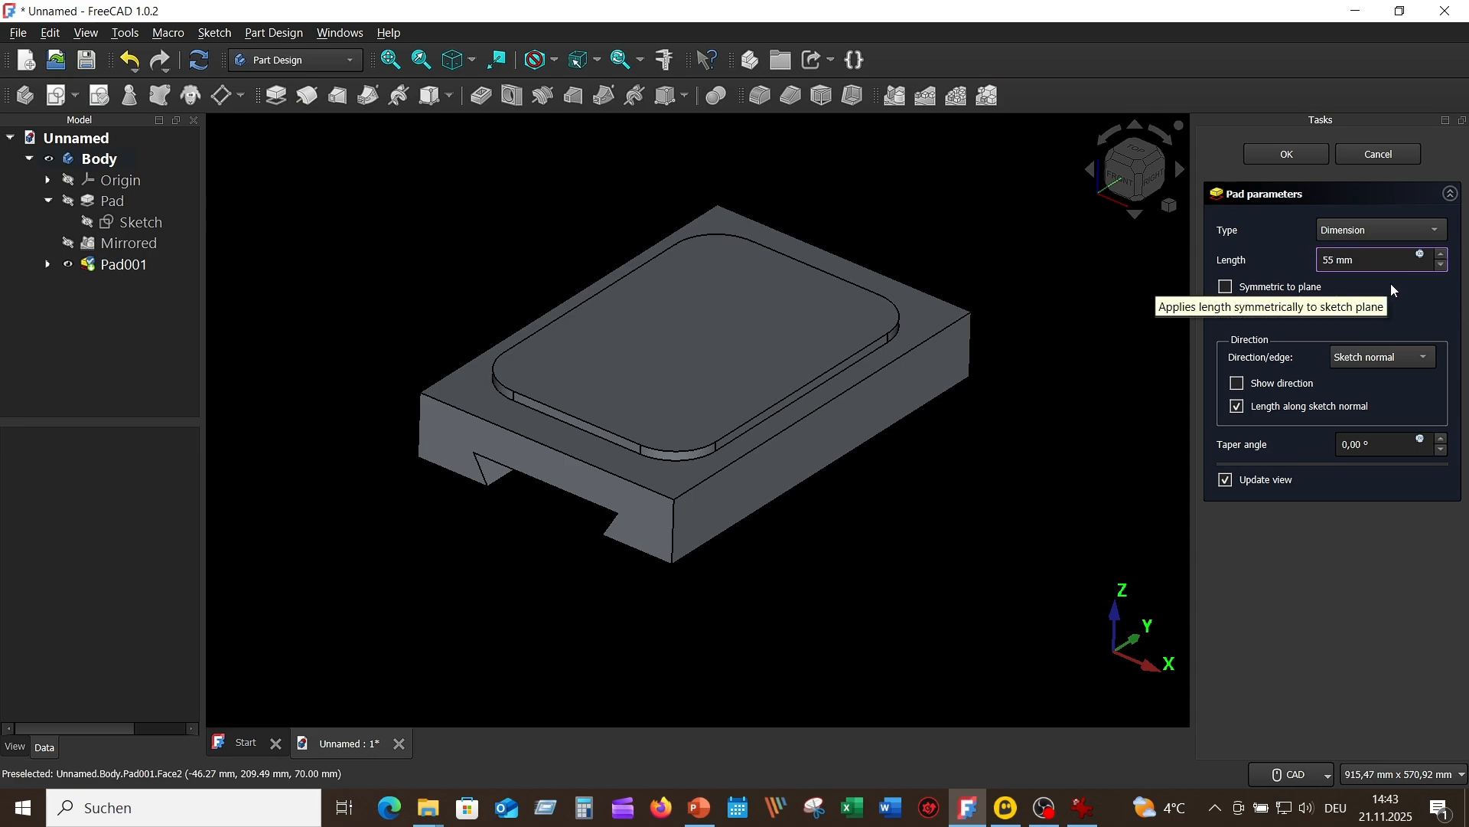
key(Return)
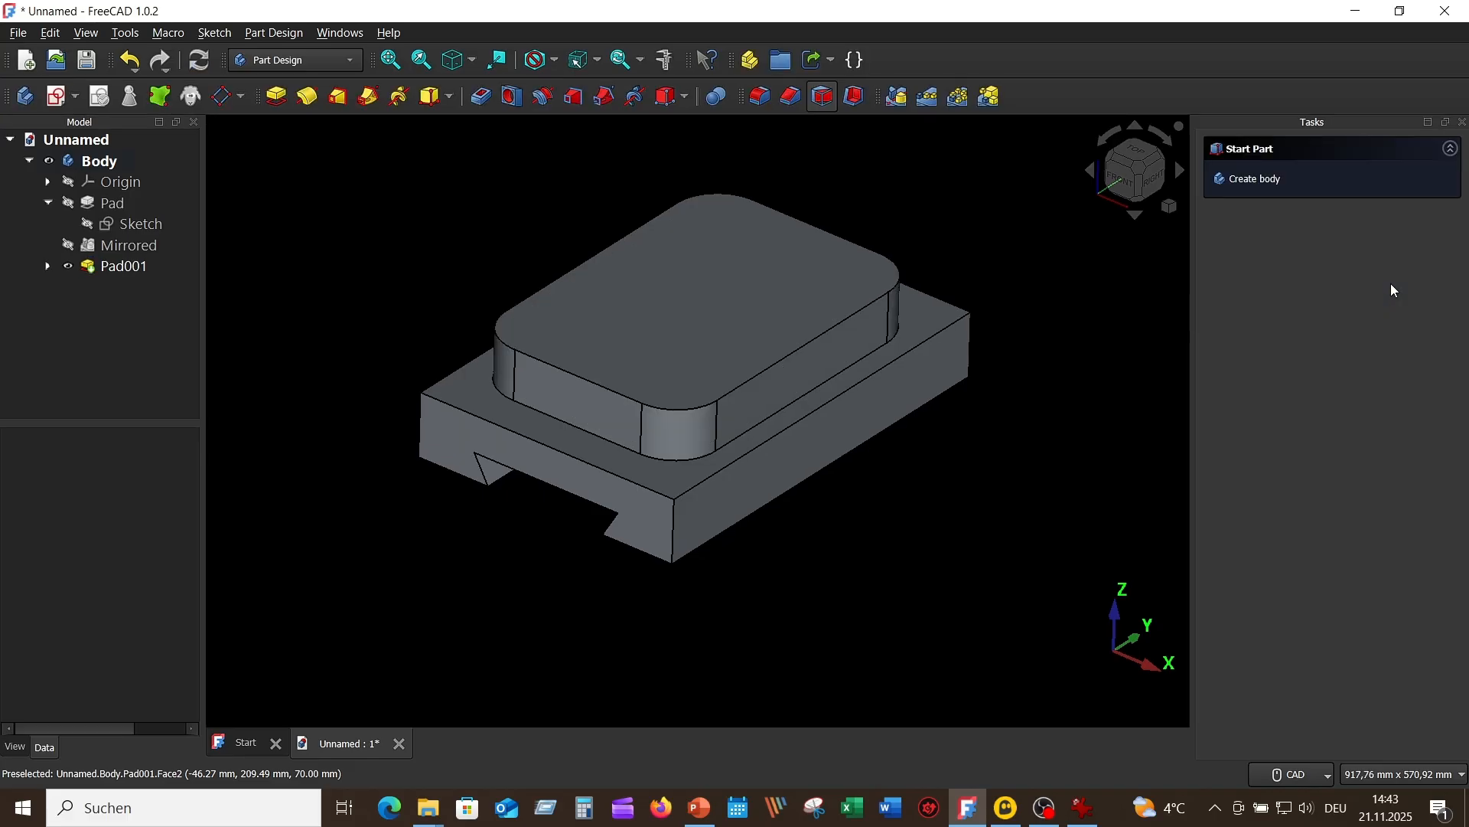
Step: Check the square boss dimensions in the reference drawing and create a new sketch on the raised block's top face
middle_drag(485, 388, 959, 604)
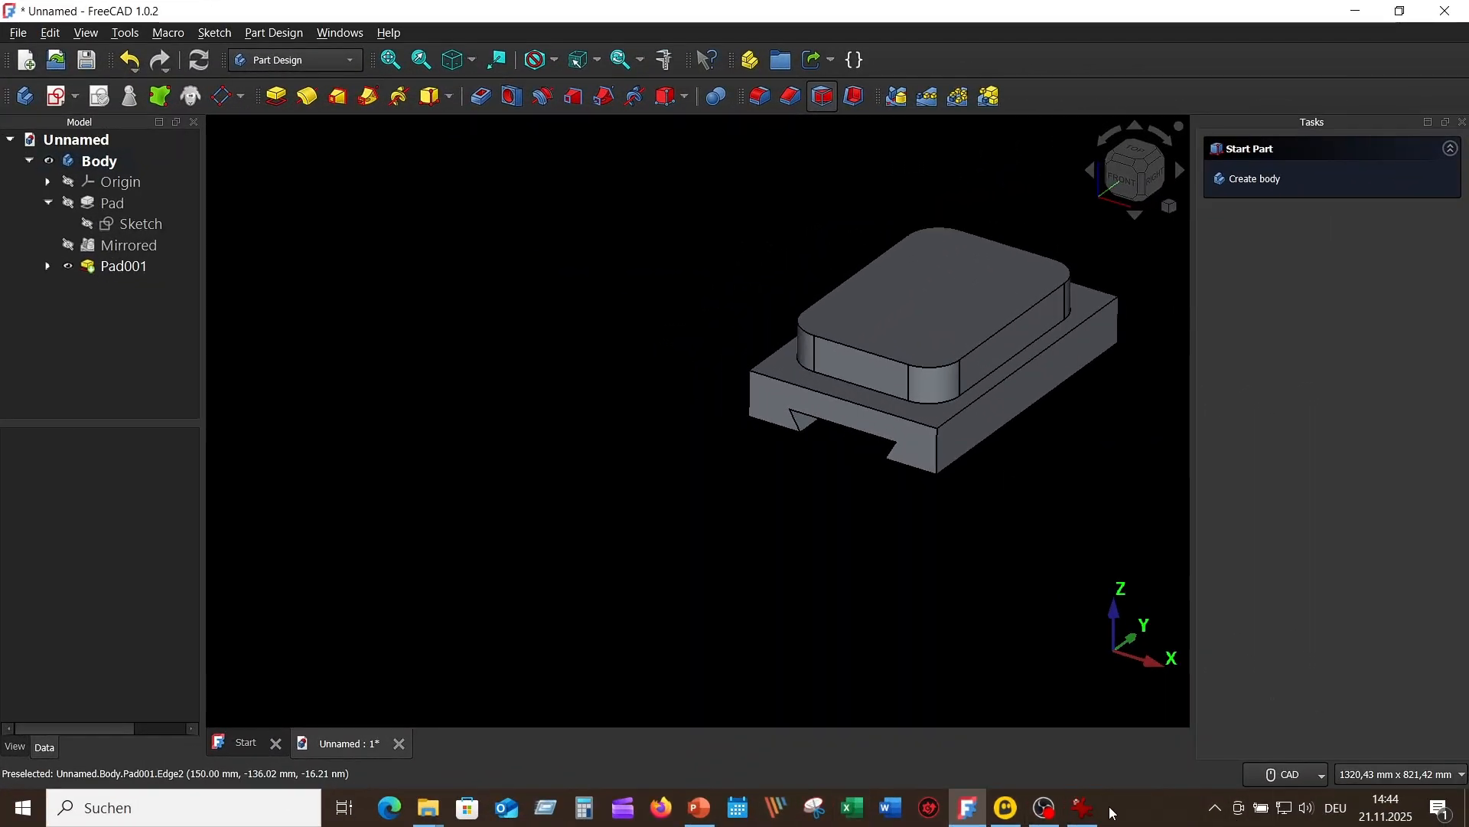
click(1084, 807)
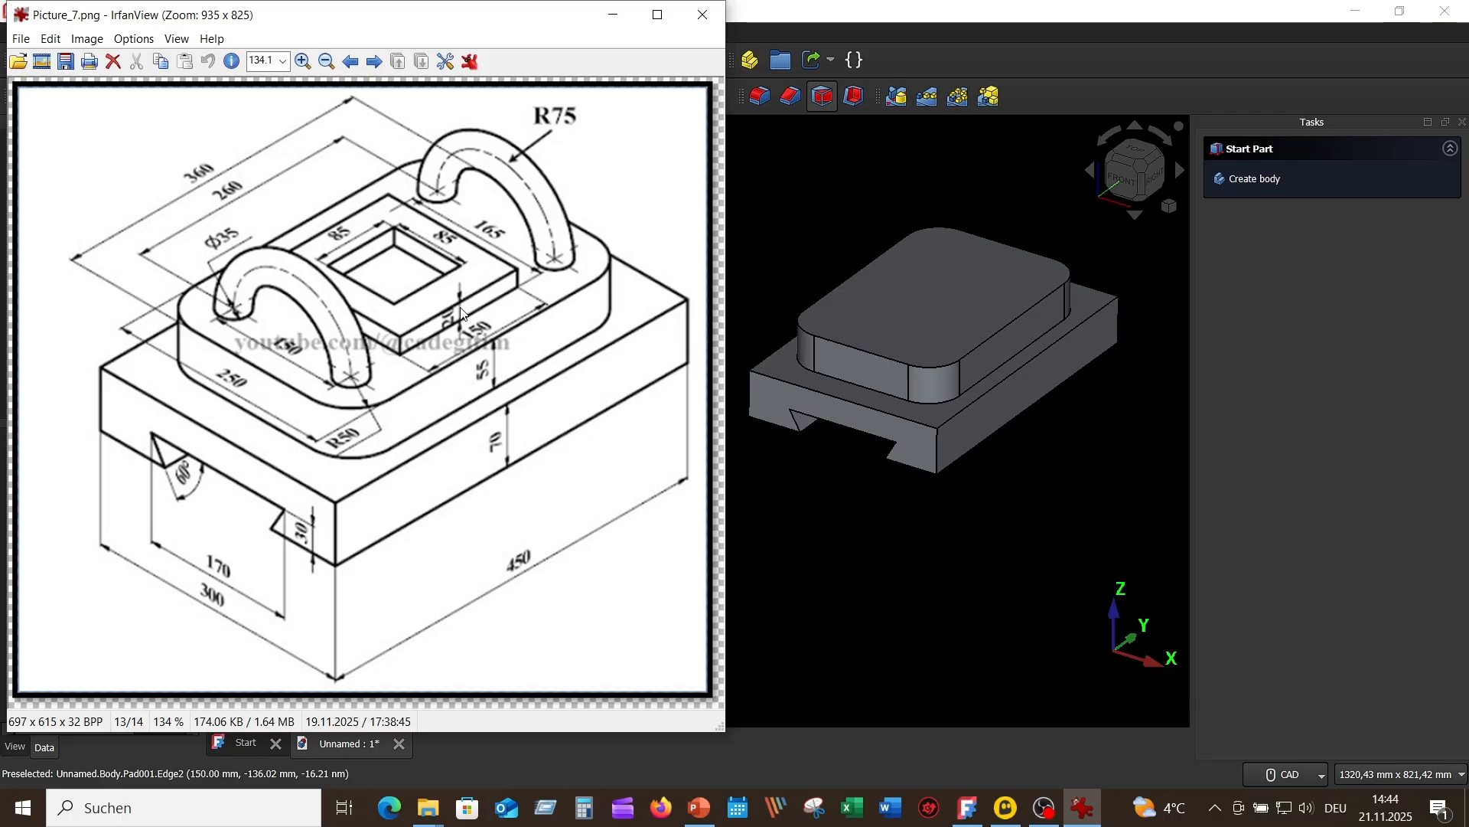
click(966, 300)
click(966, 303)
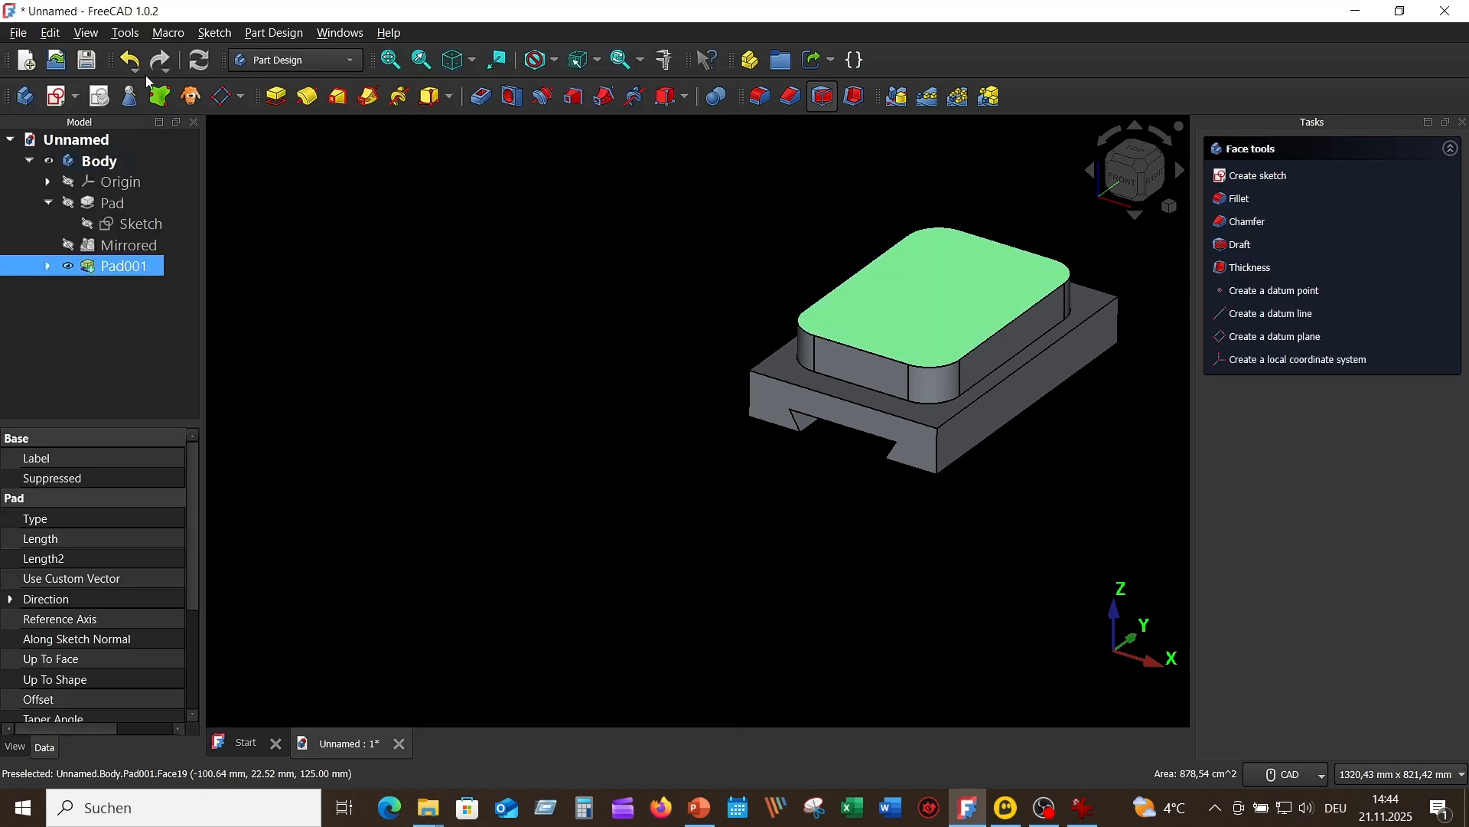
click(58, 98)
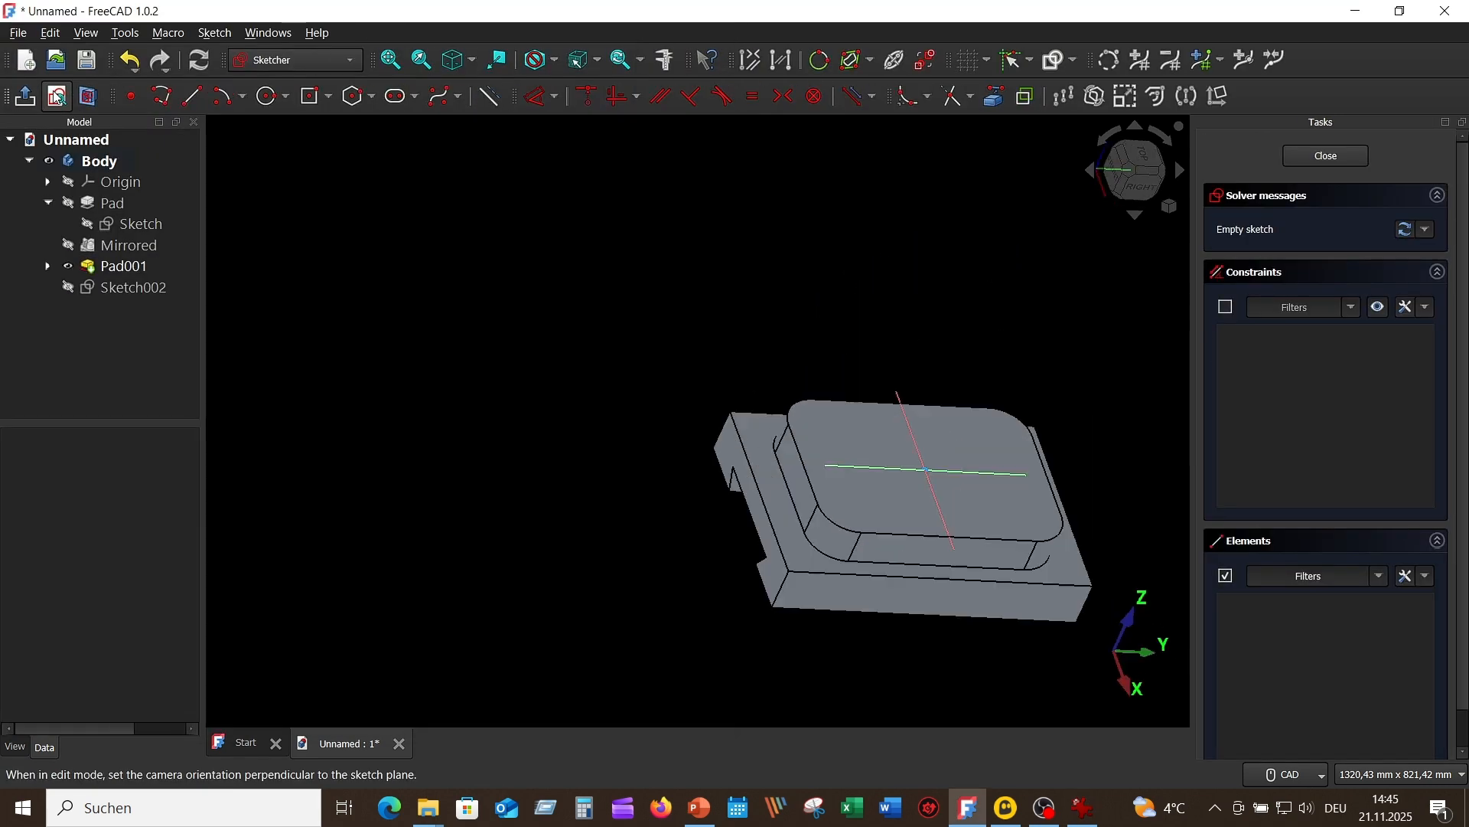
middle_drag(741, 502, 815, 379)
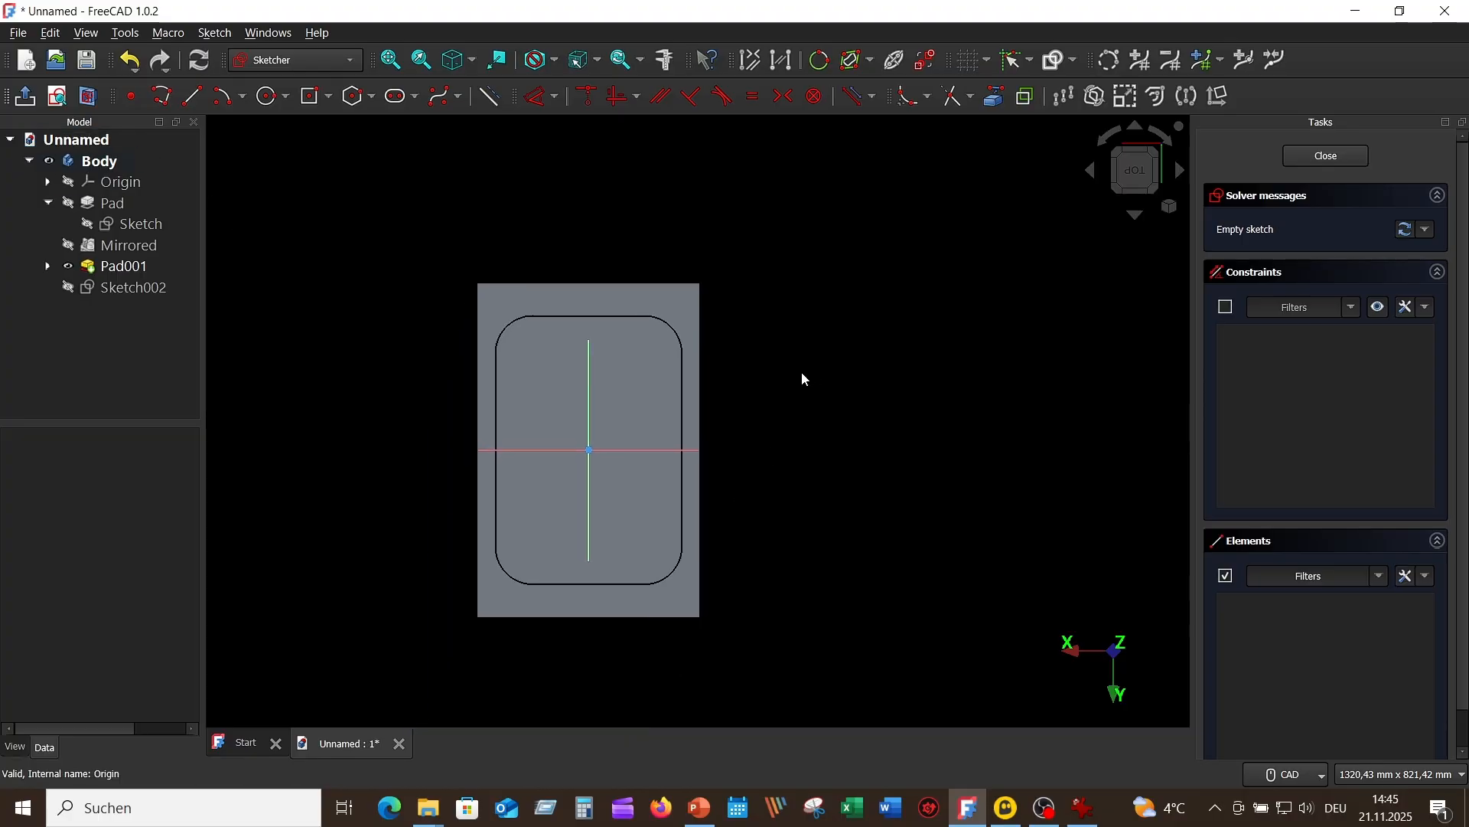
Step: Draw a rectangle centred on the origin, 165 mm along X and 150 mm along Y
click(309, 98)
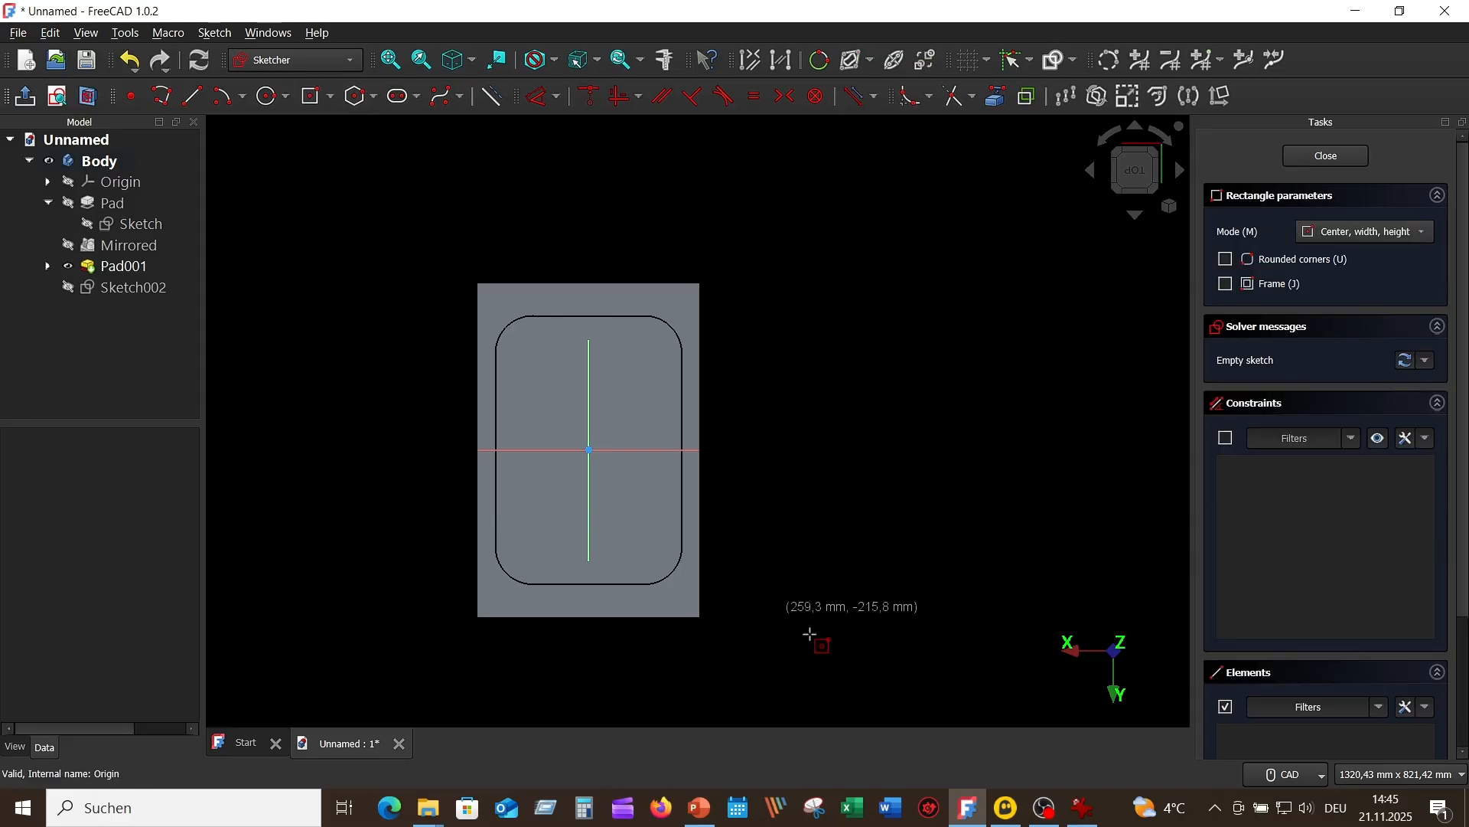
click(588, 450)
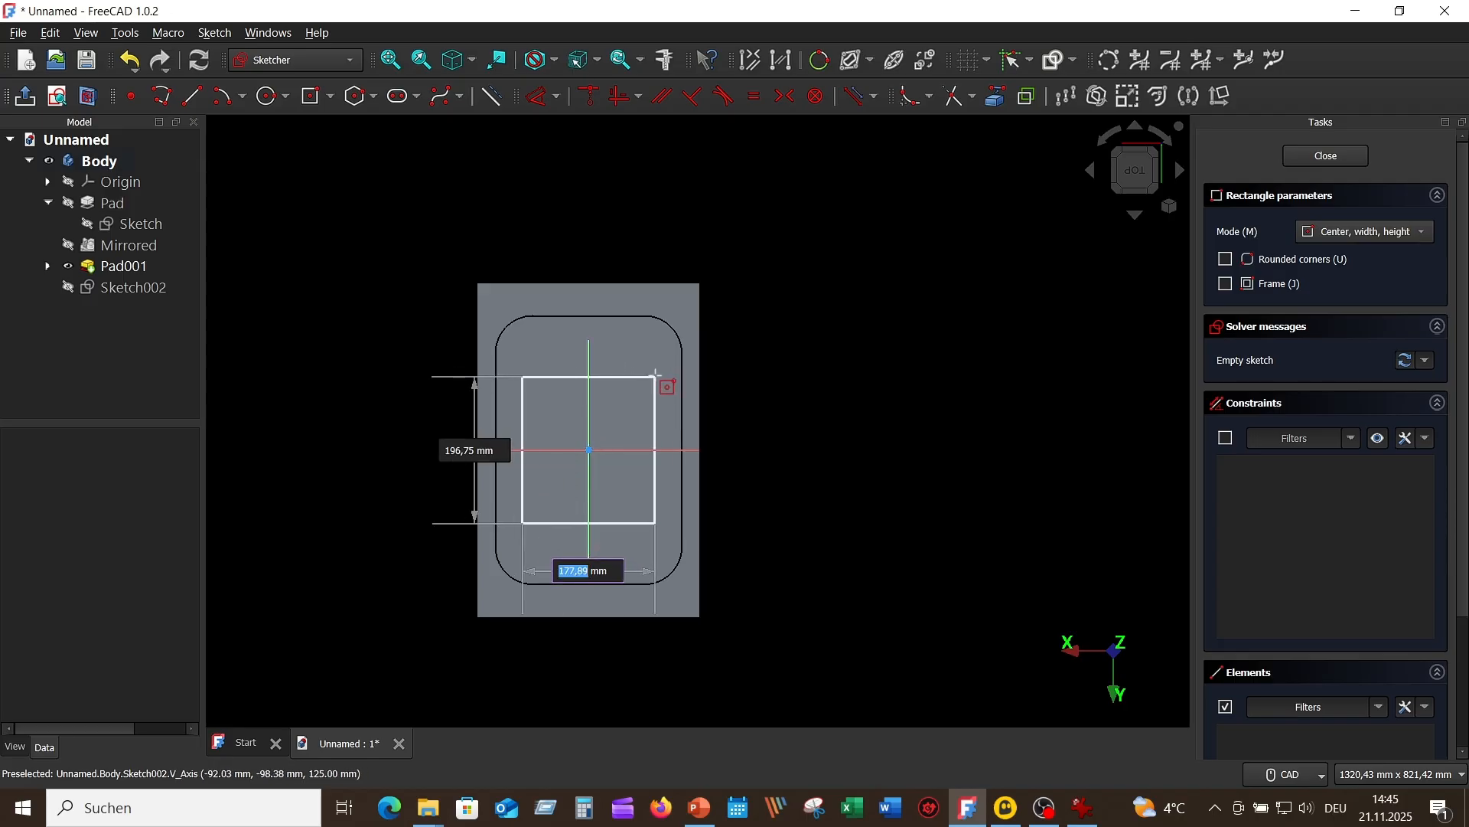
text(165)
key(Tab)
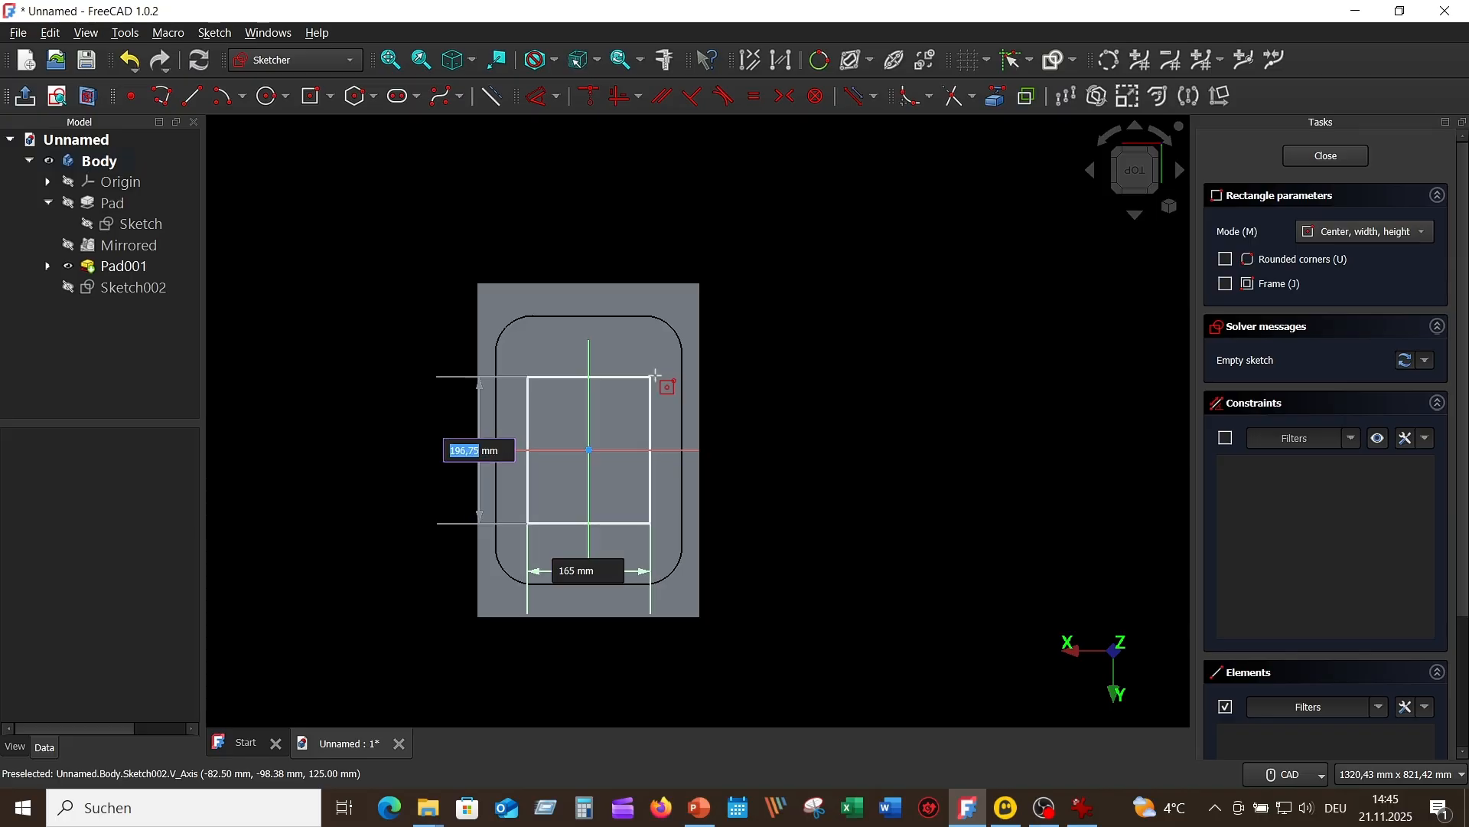
text(1)
key(Return)
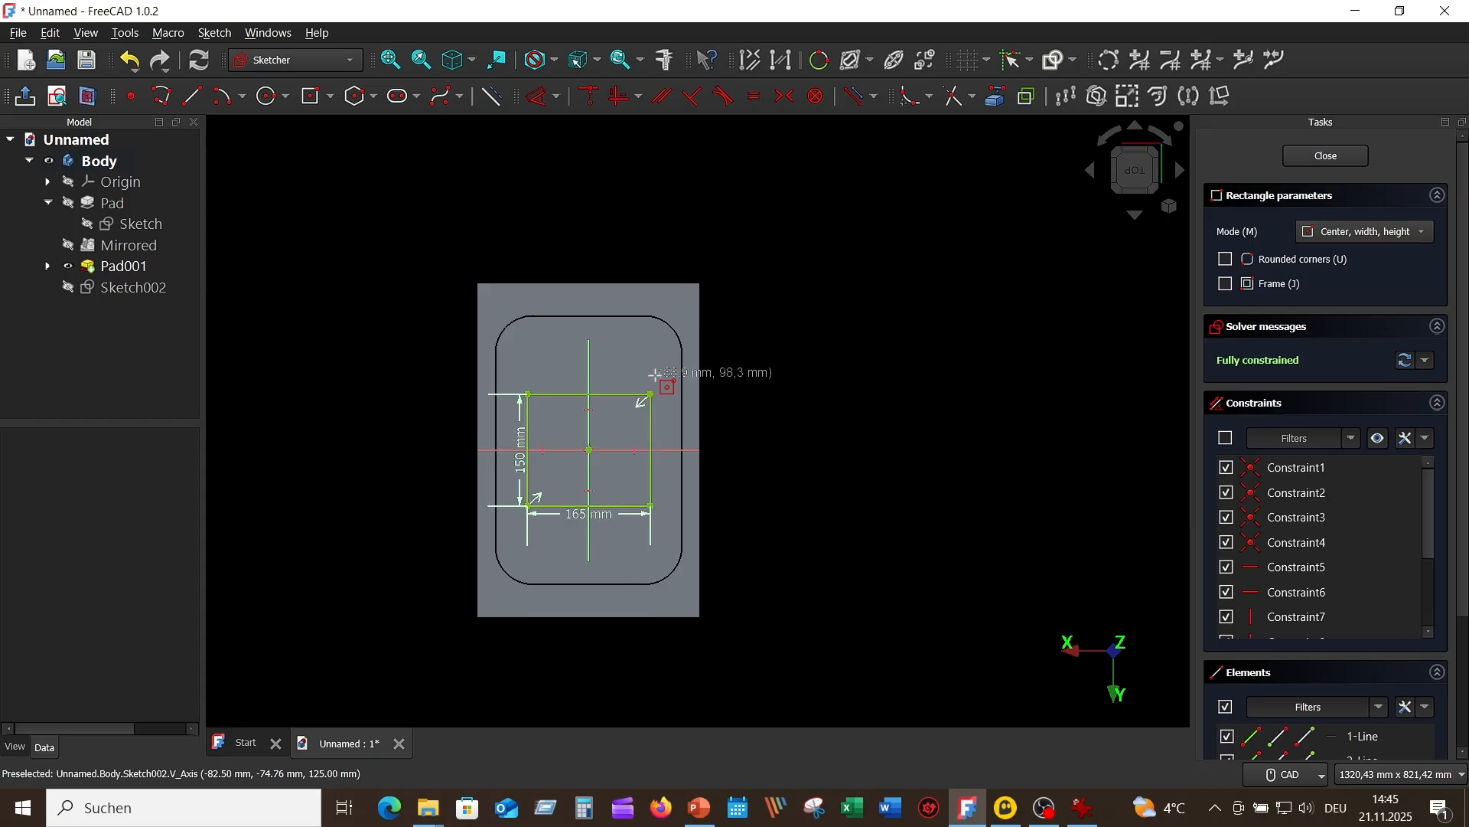
scroll(842, 469, up, 2)
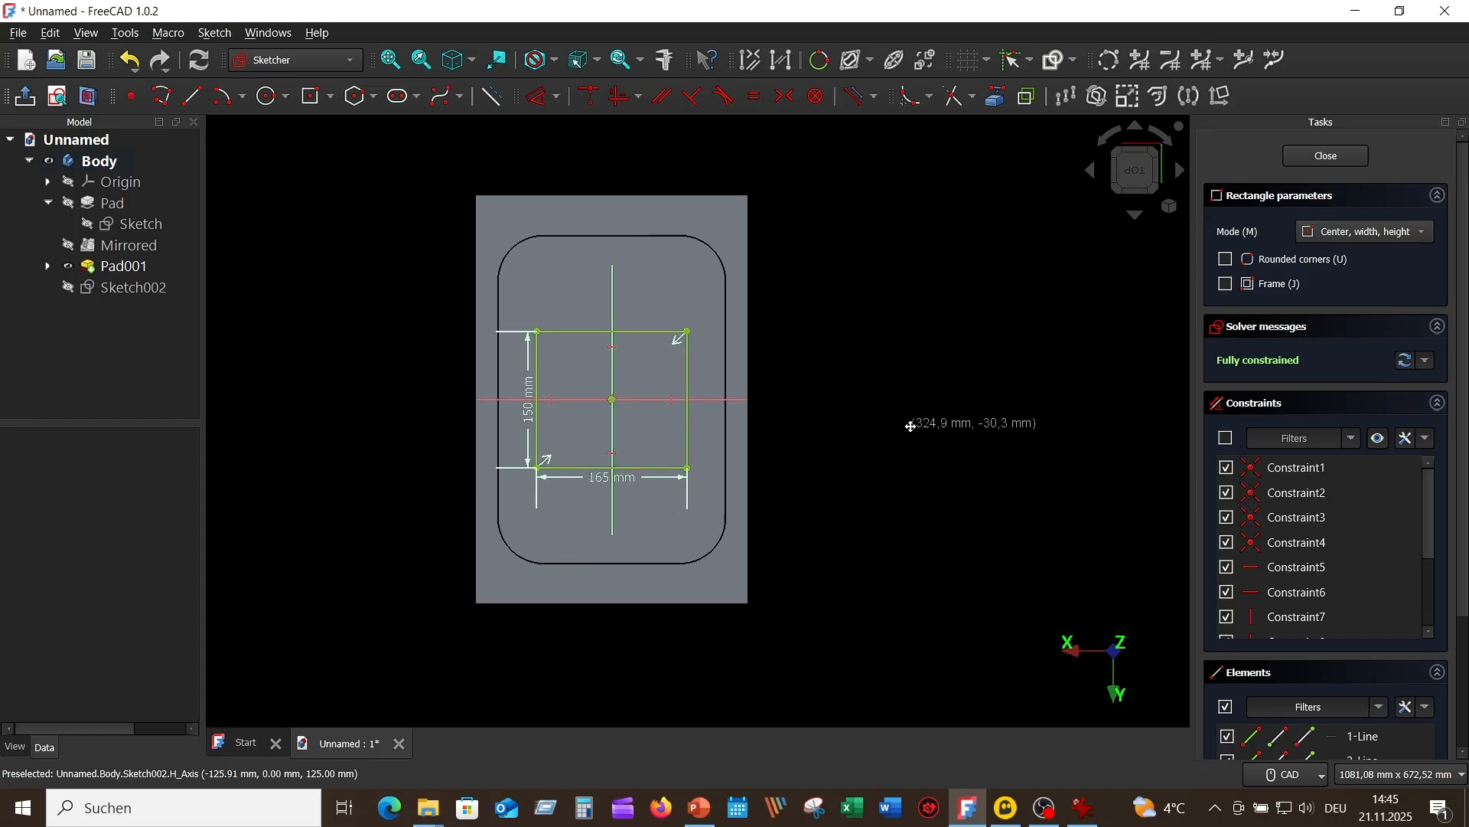
scroll(692, 356, up, 3)
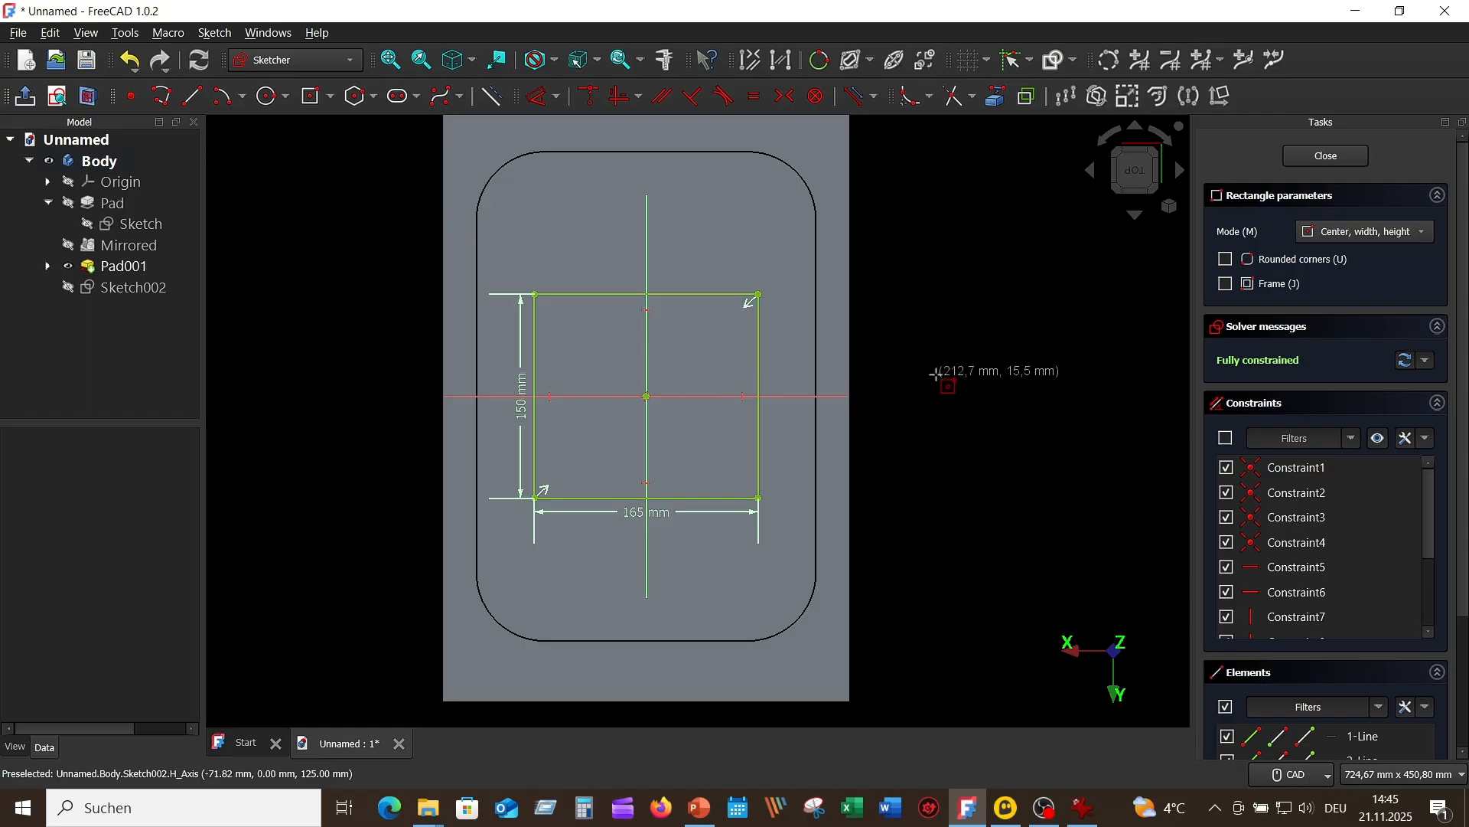
Step: Move the 150 mm dimension clear of the rectangle and draw an 85 × 85 mm square inside it, centred on the origin
right_click(935, 374)
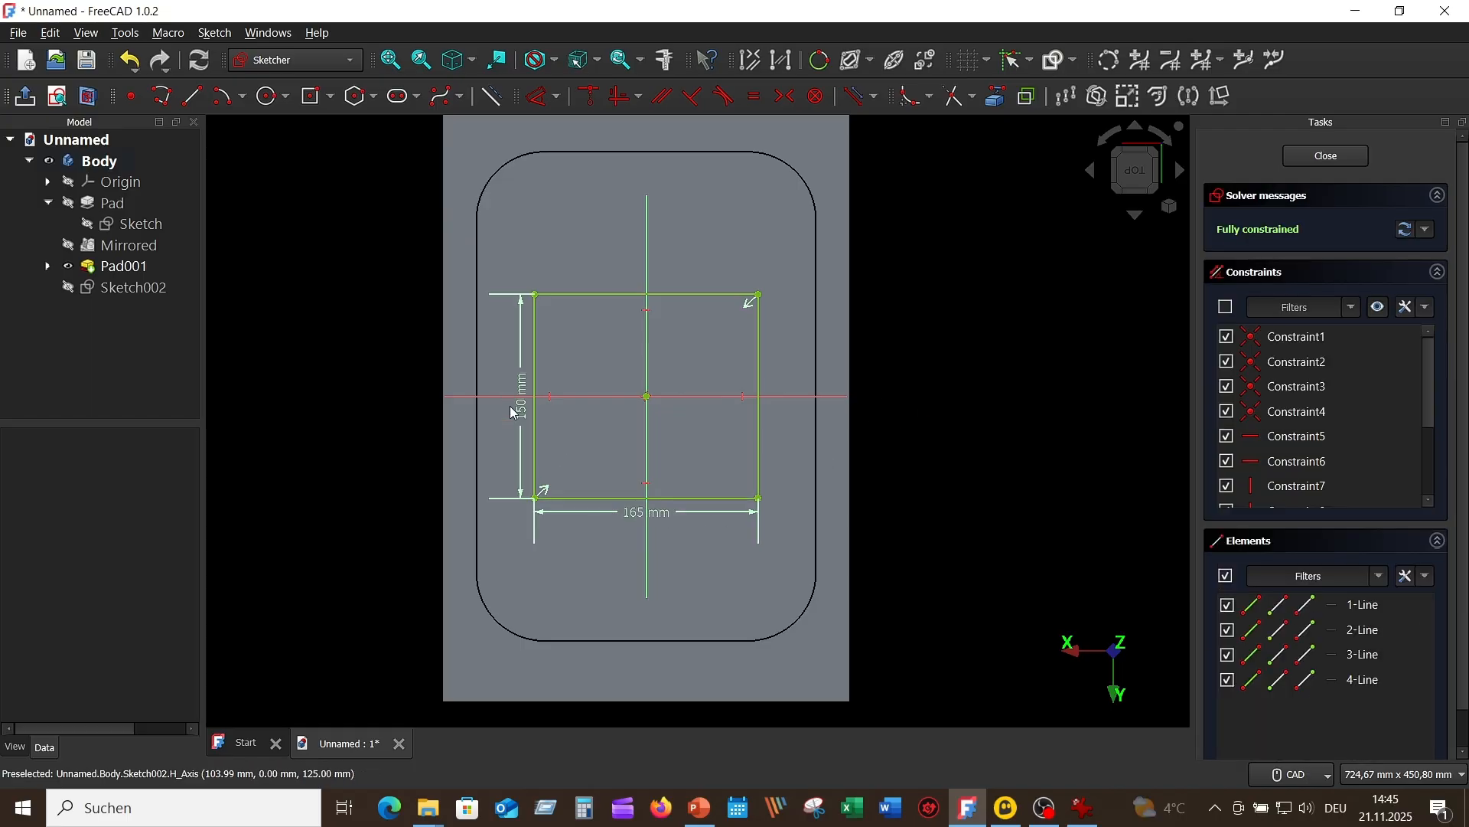
drag(514, 413, 375, 378)
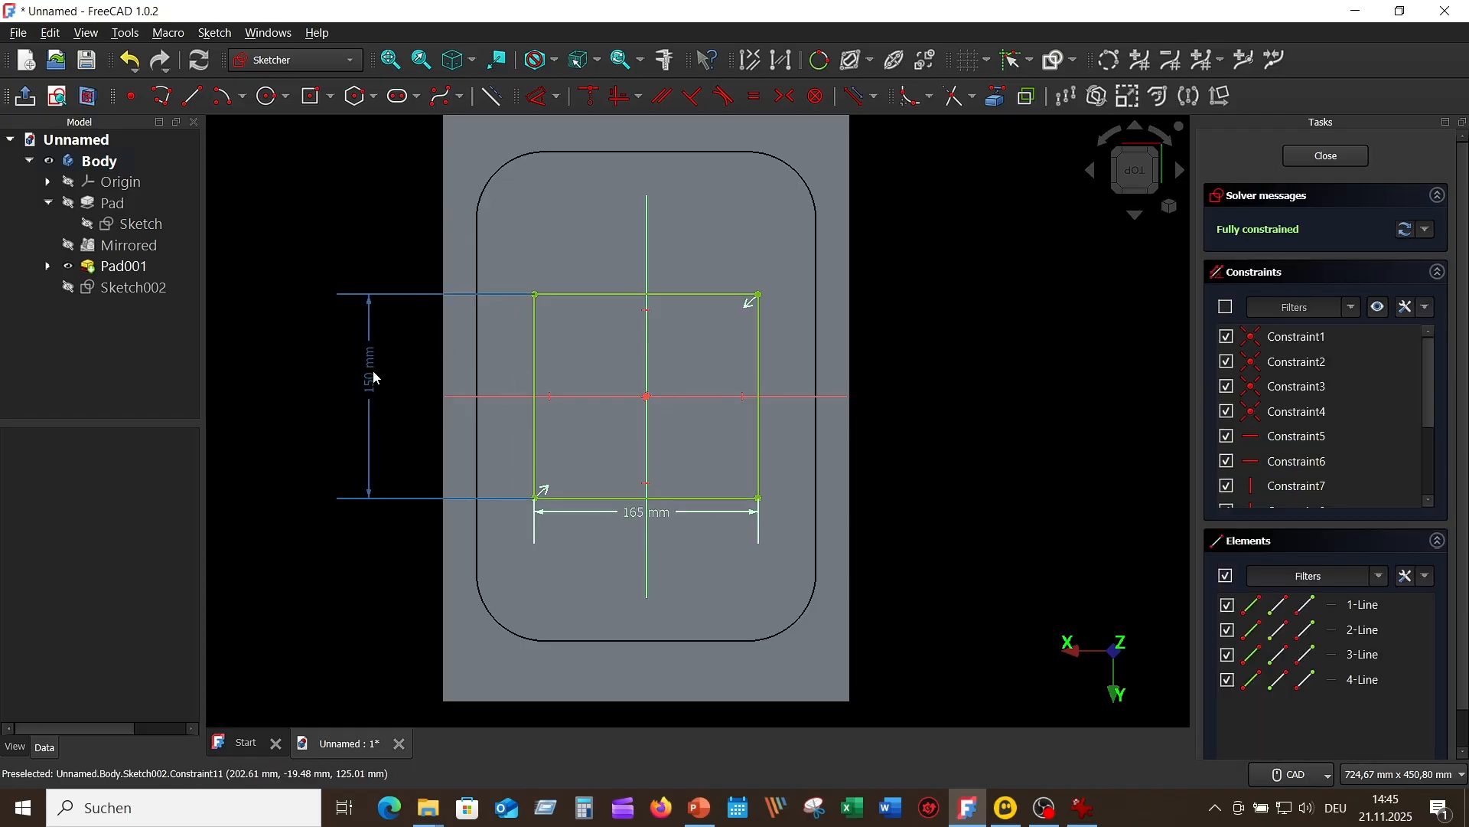
click(312, 98)
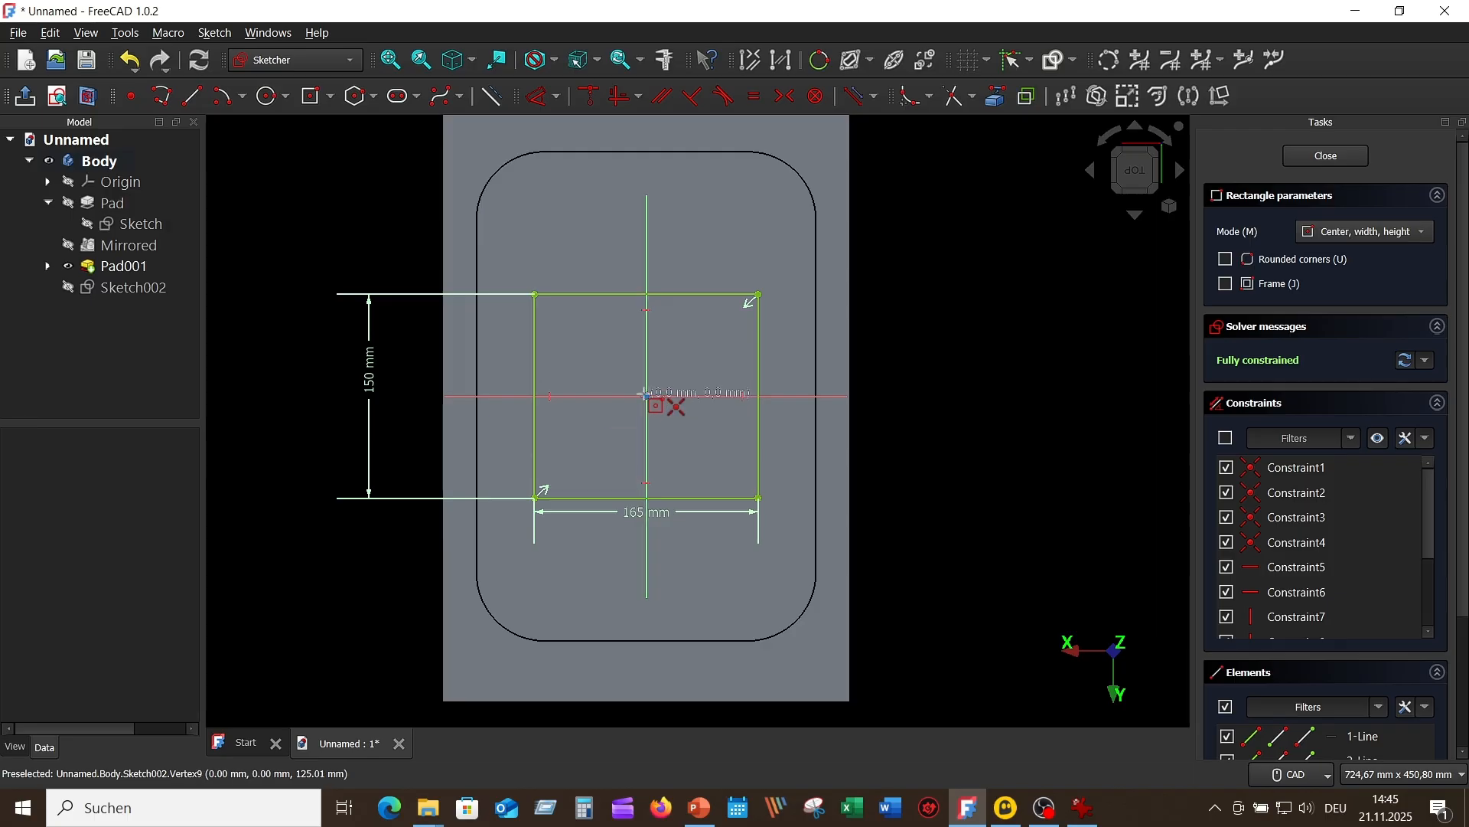
click(647, 396)
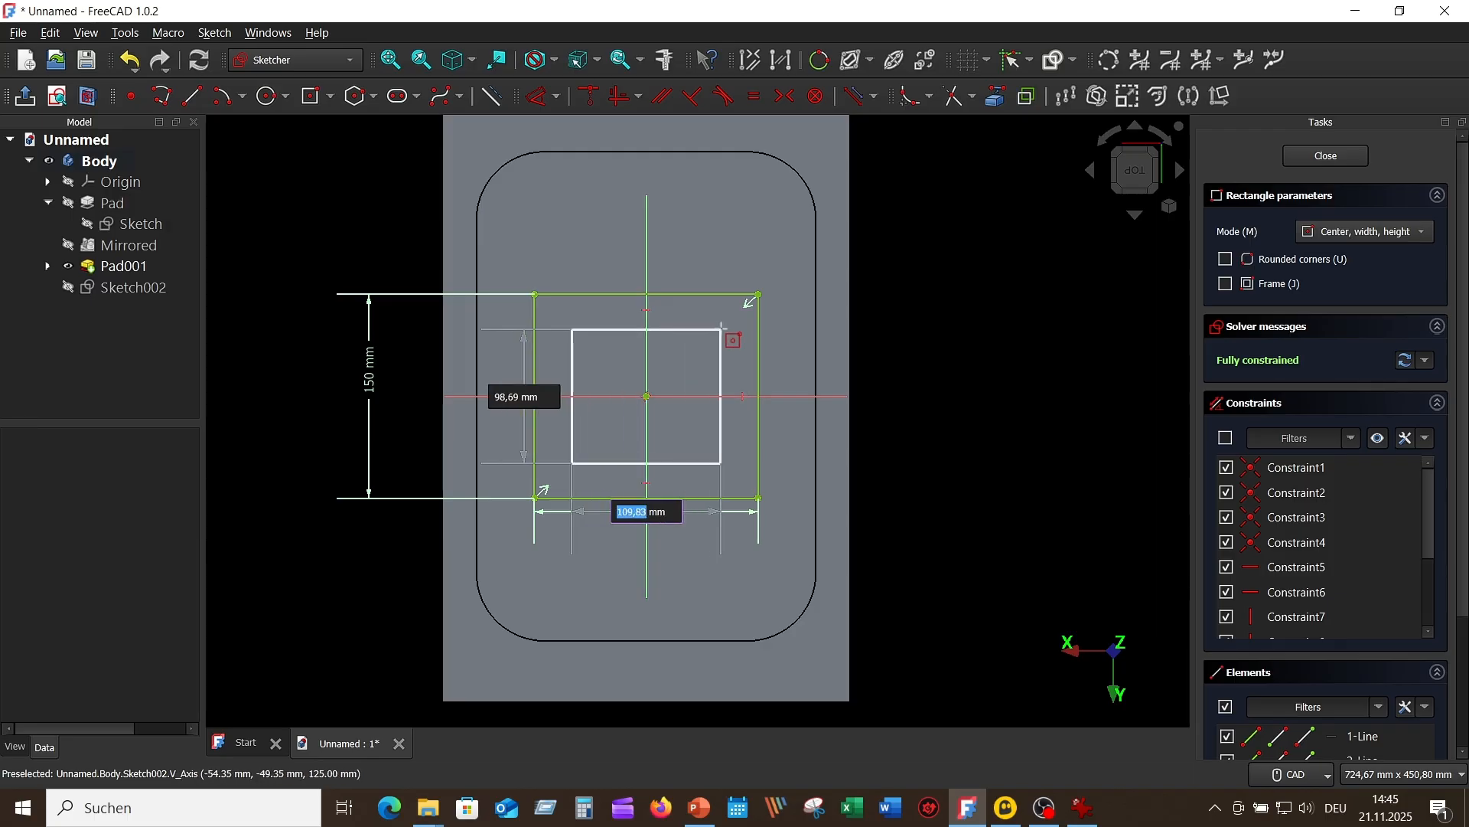
text(85)
key(Tab)
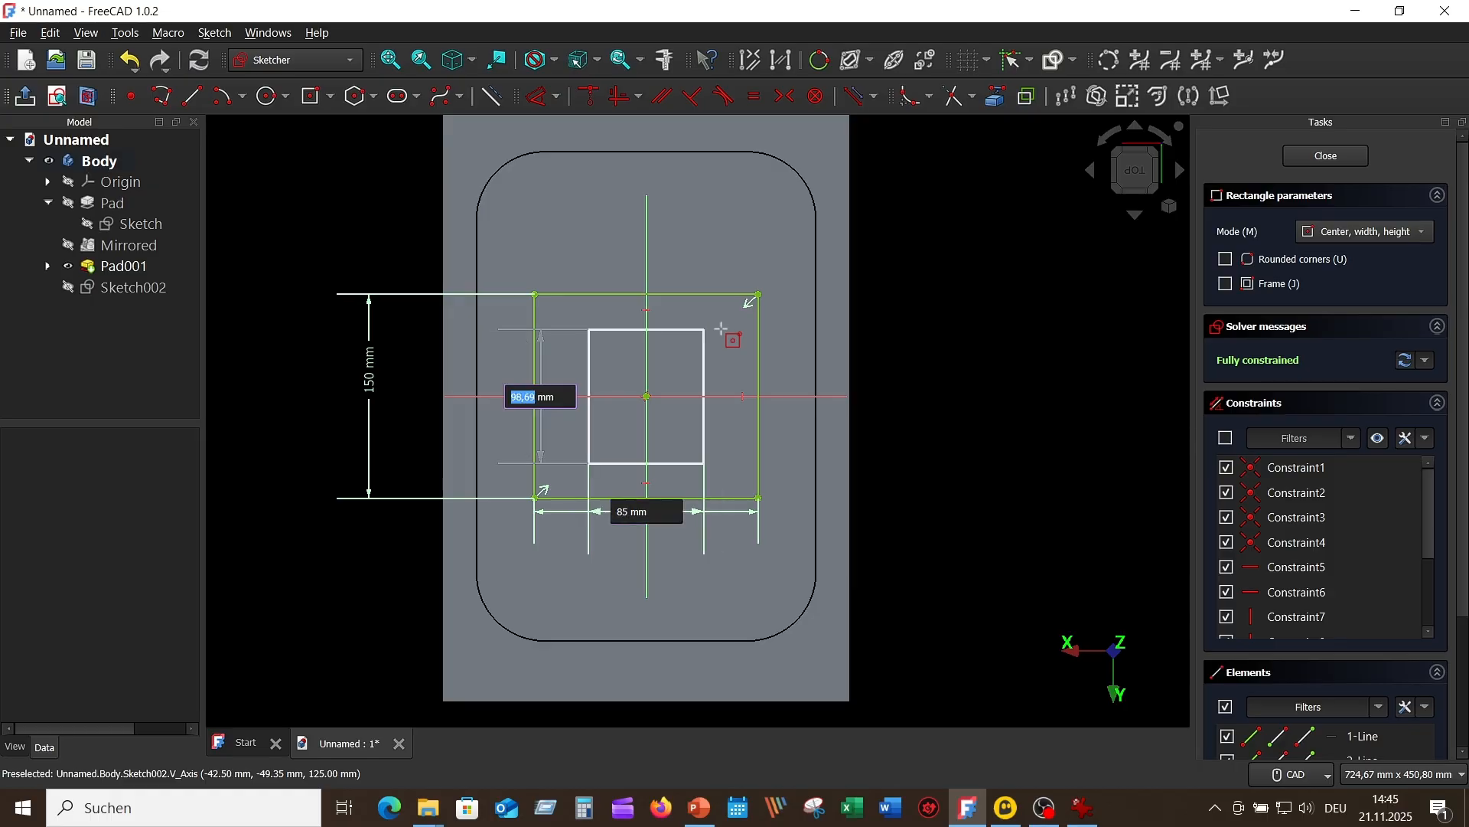
text(8)
key(Return)
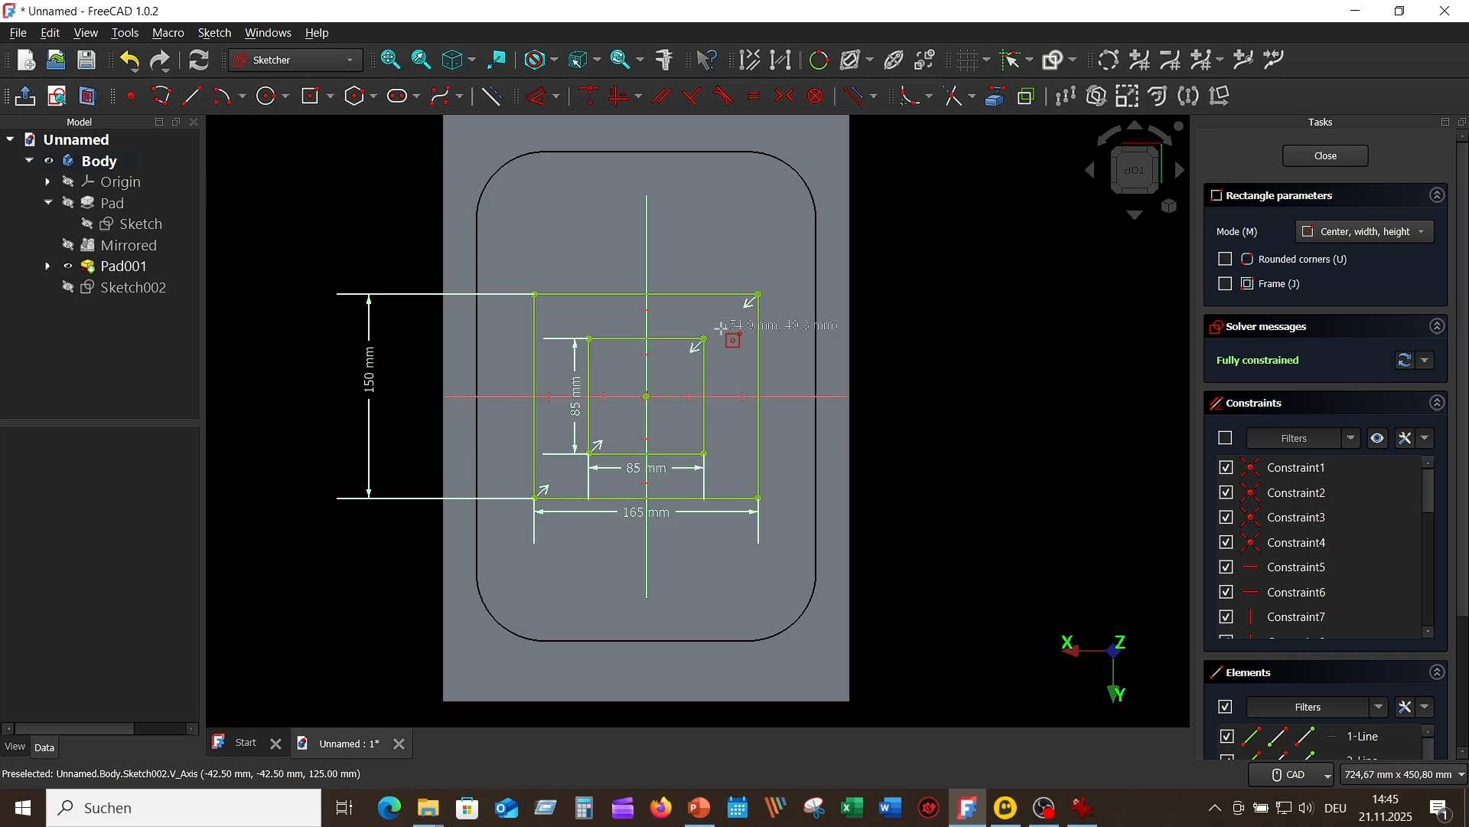
right_click(999, 381)
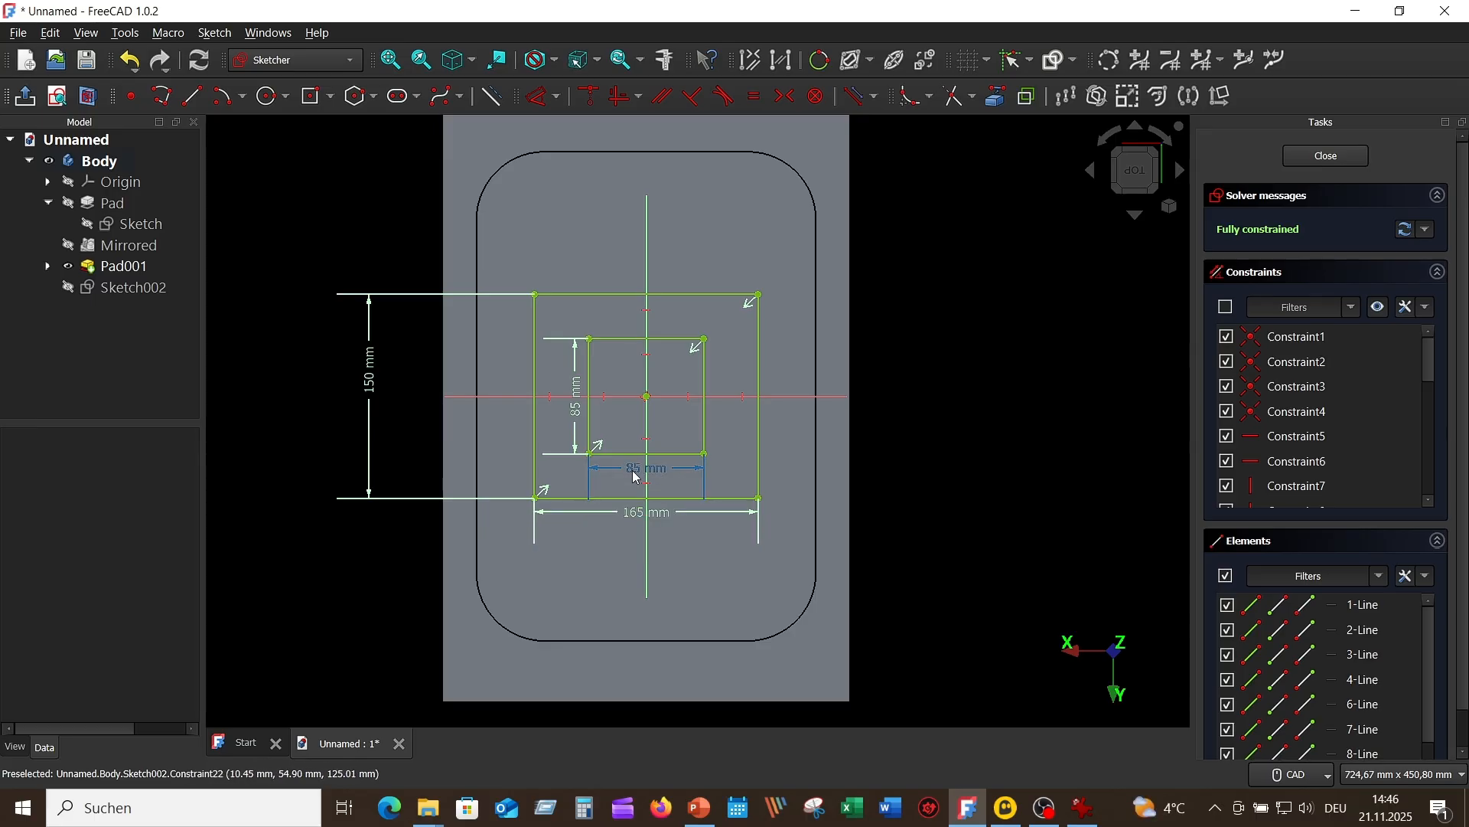
Step: Reposition the inner square's two dimension labels and close the sketch
drag(639, 472, 617, 472)
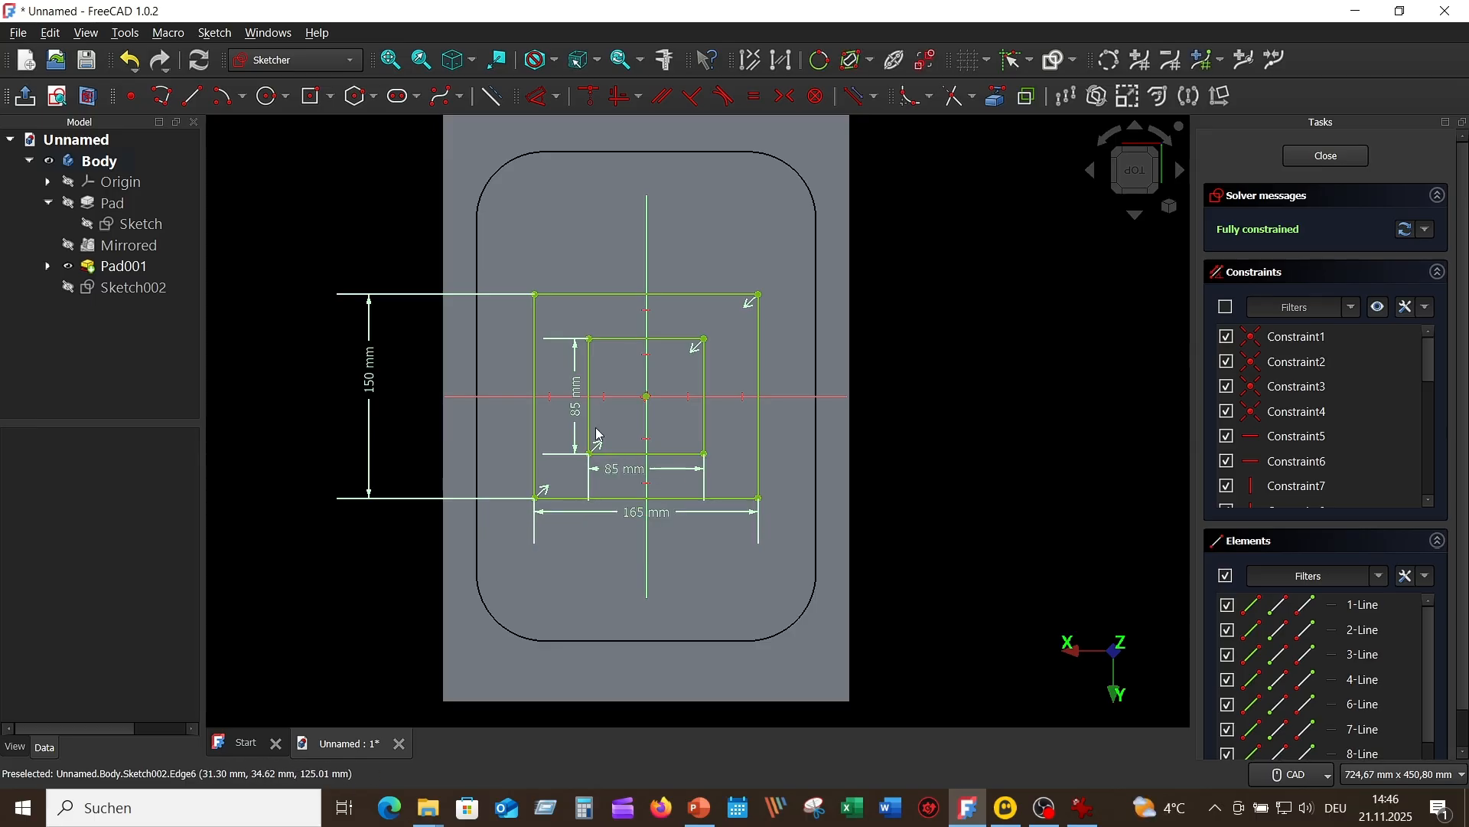
drag(581, 417, 561, 426)
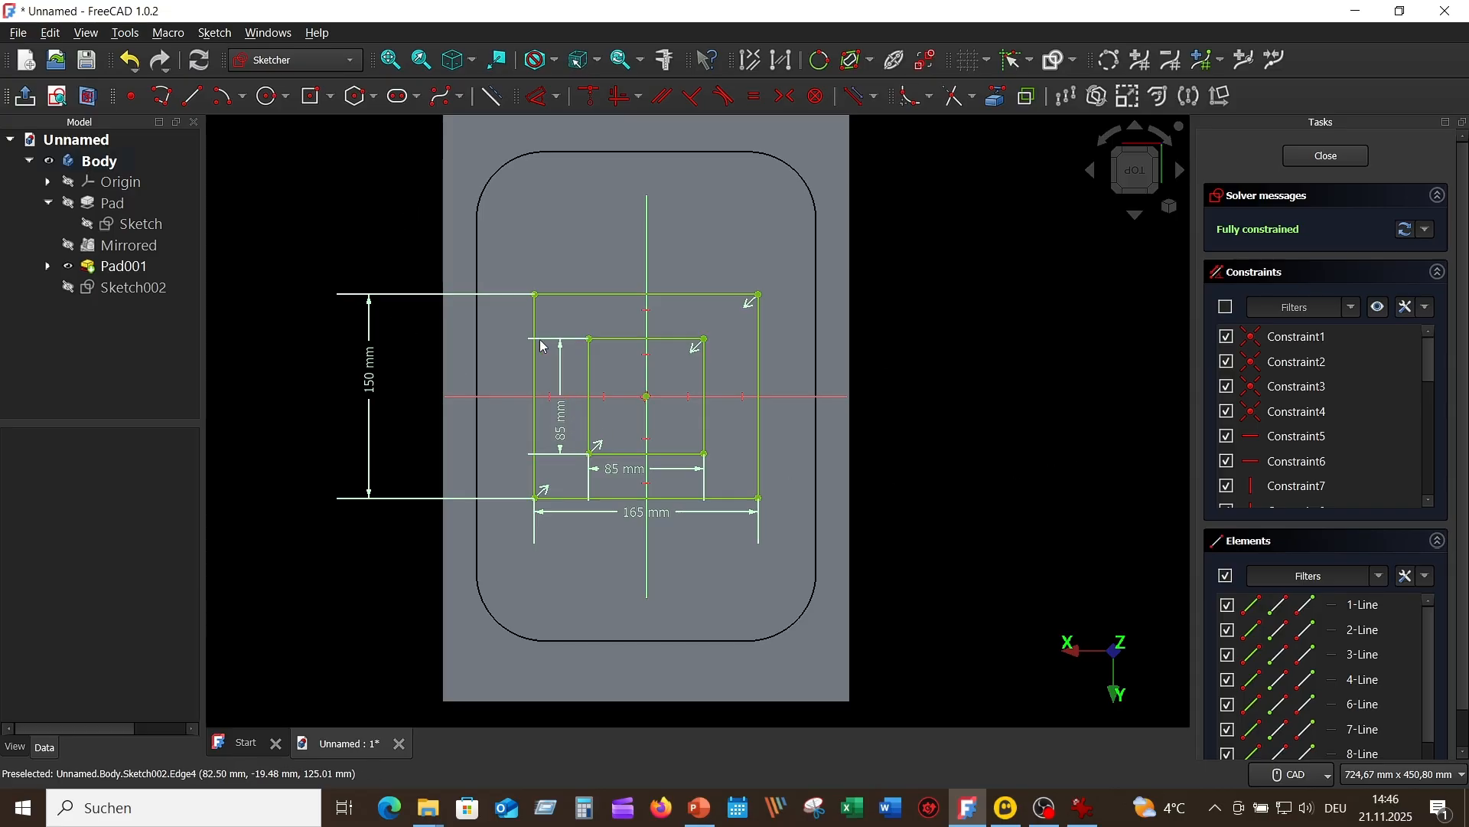
click(1330, 157)
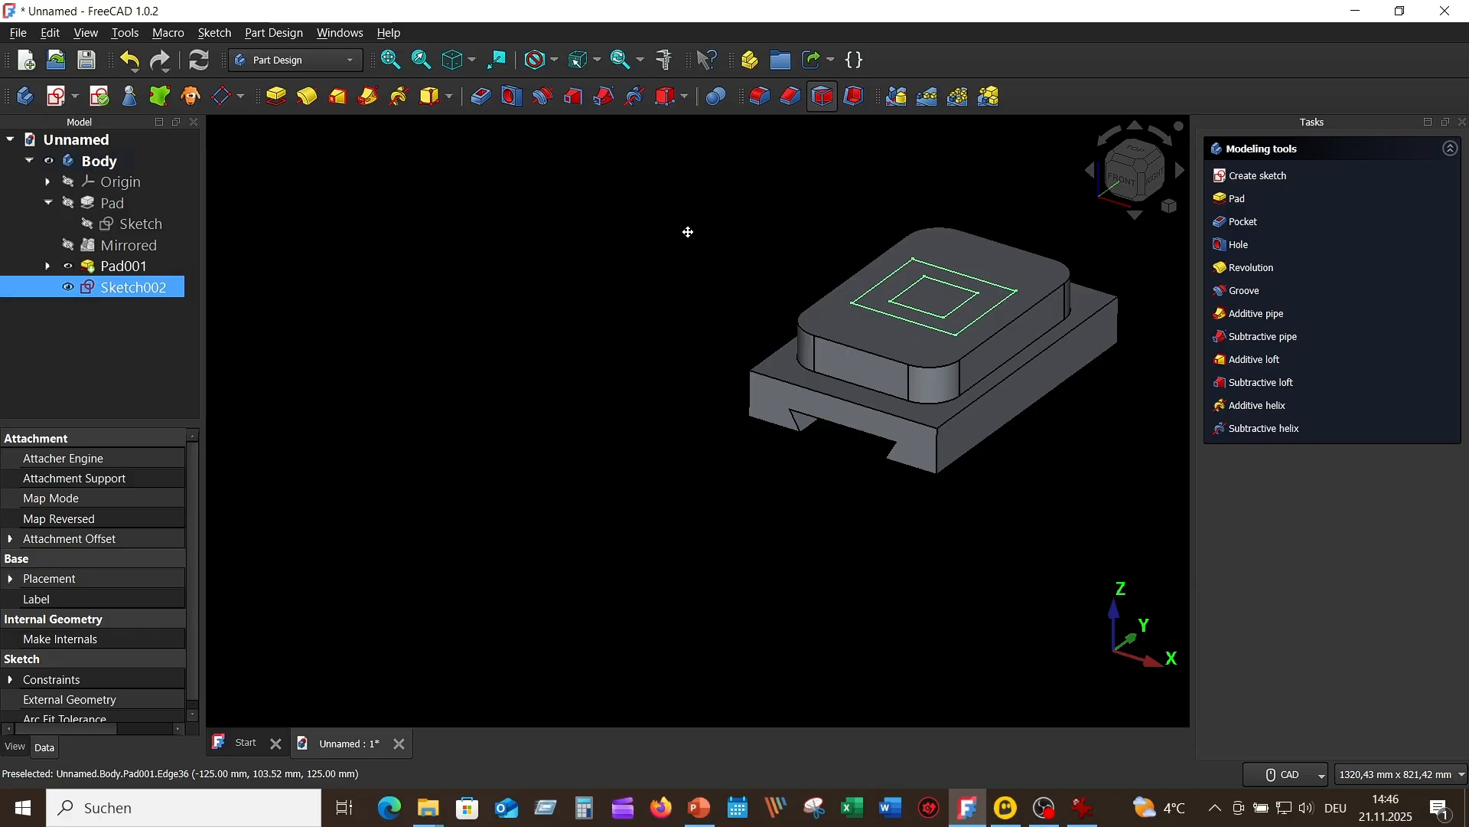
Step: Check the square boss's height in the reference drawing and pad the nested rectangle sketch 20 mm
middle_drag(688, 232, 435, 279)
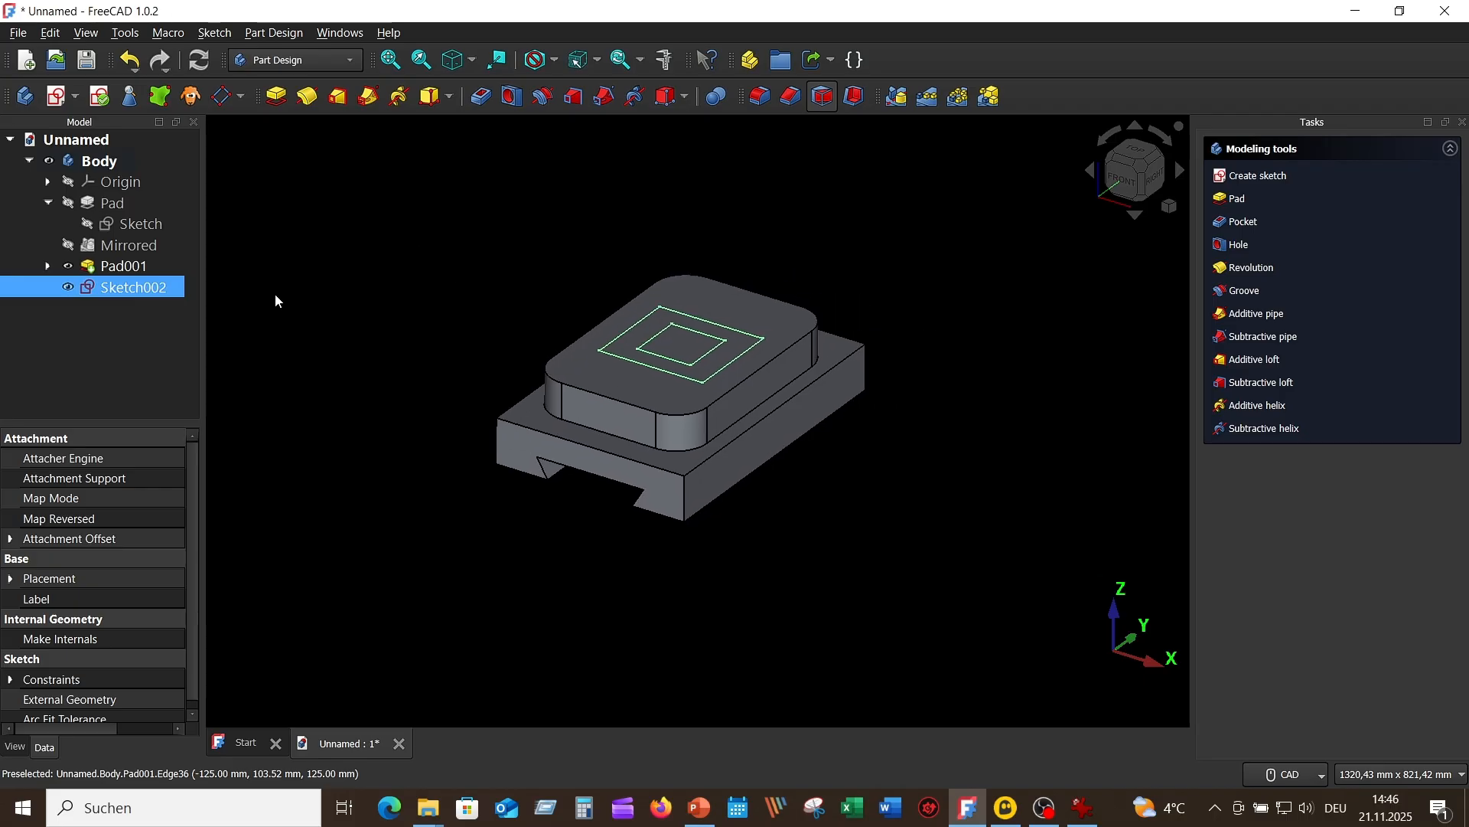
click(278, 98)
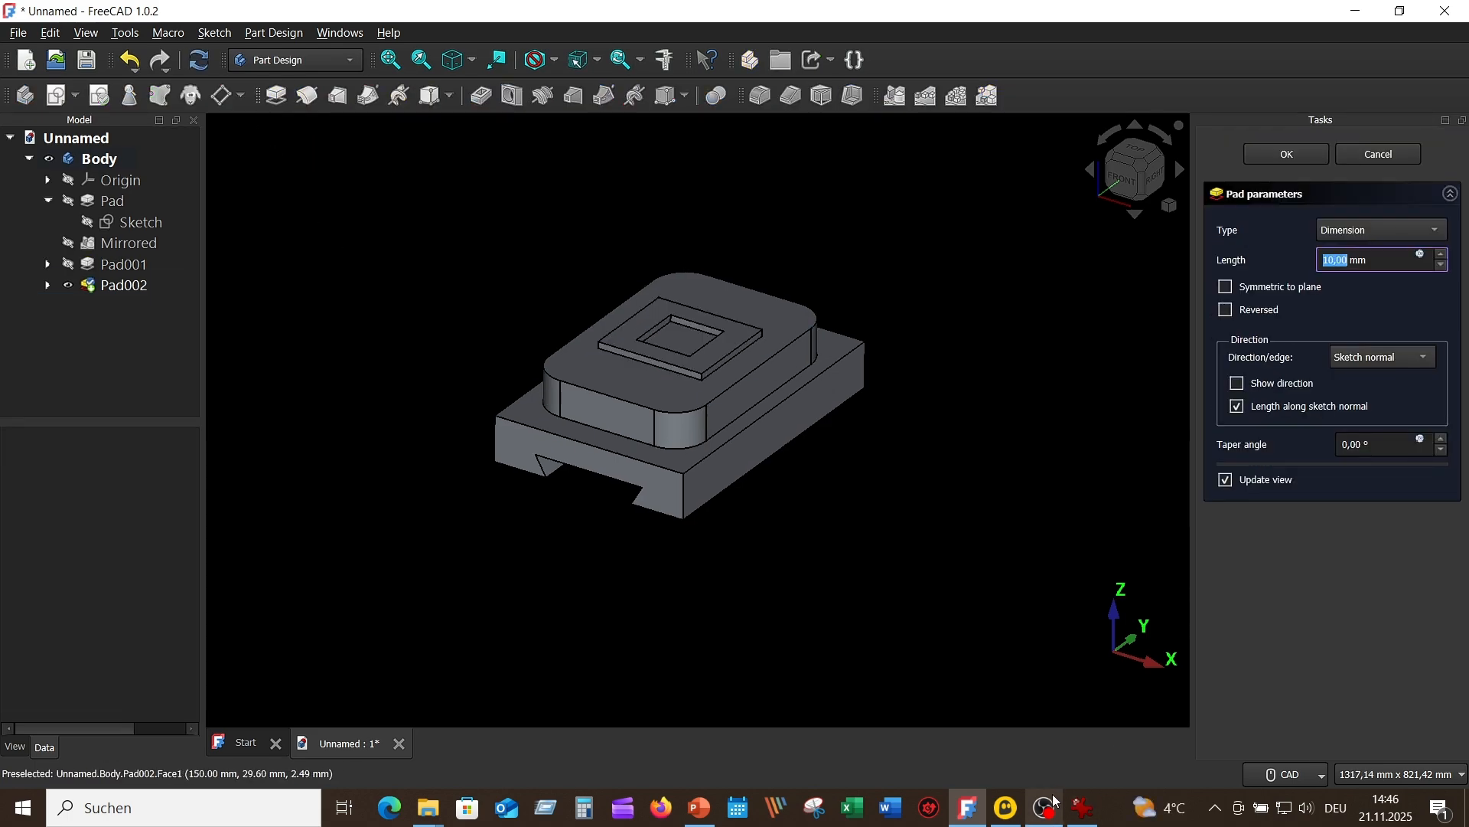
click(1080, 808)
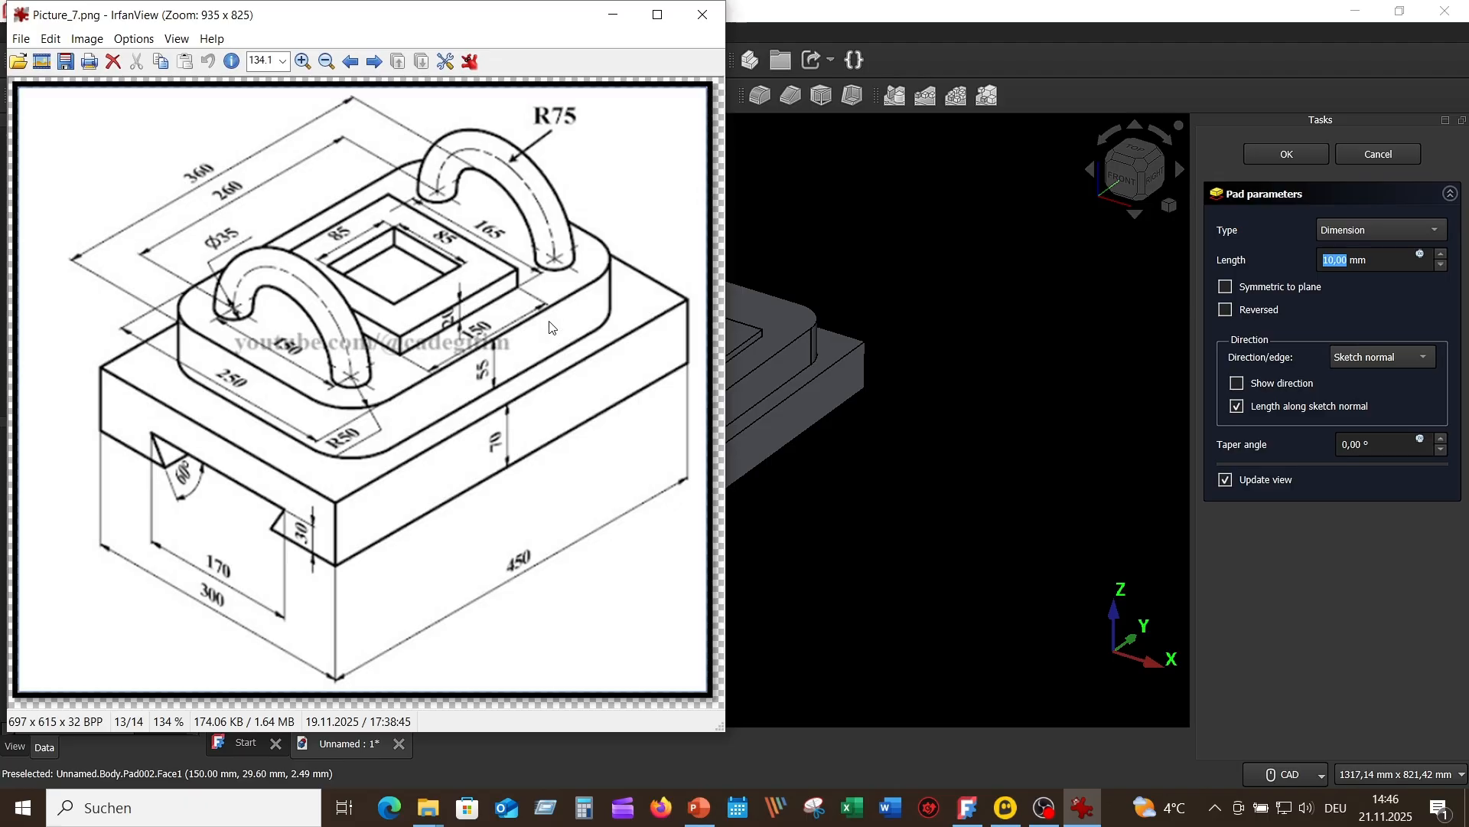
click(1000, 269)
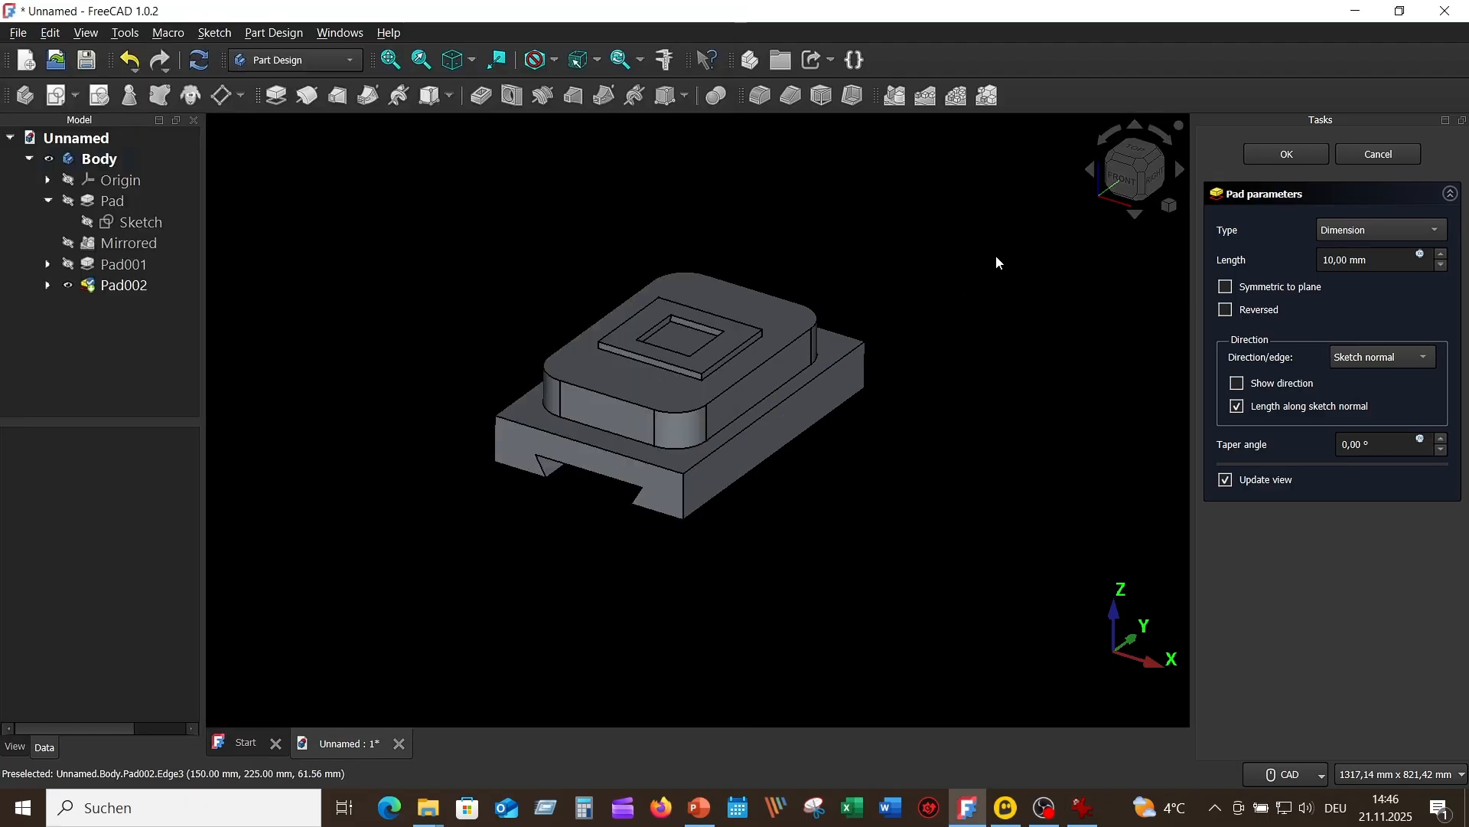
click(1332, 258)
key(BackSpace)
text(2)
drag(1375, 263, 1311, 259)
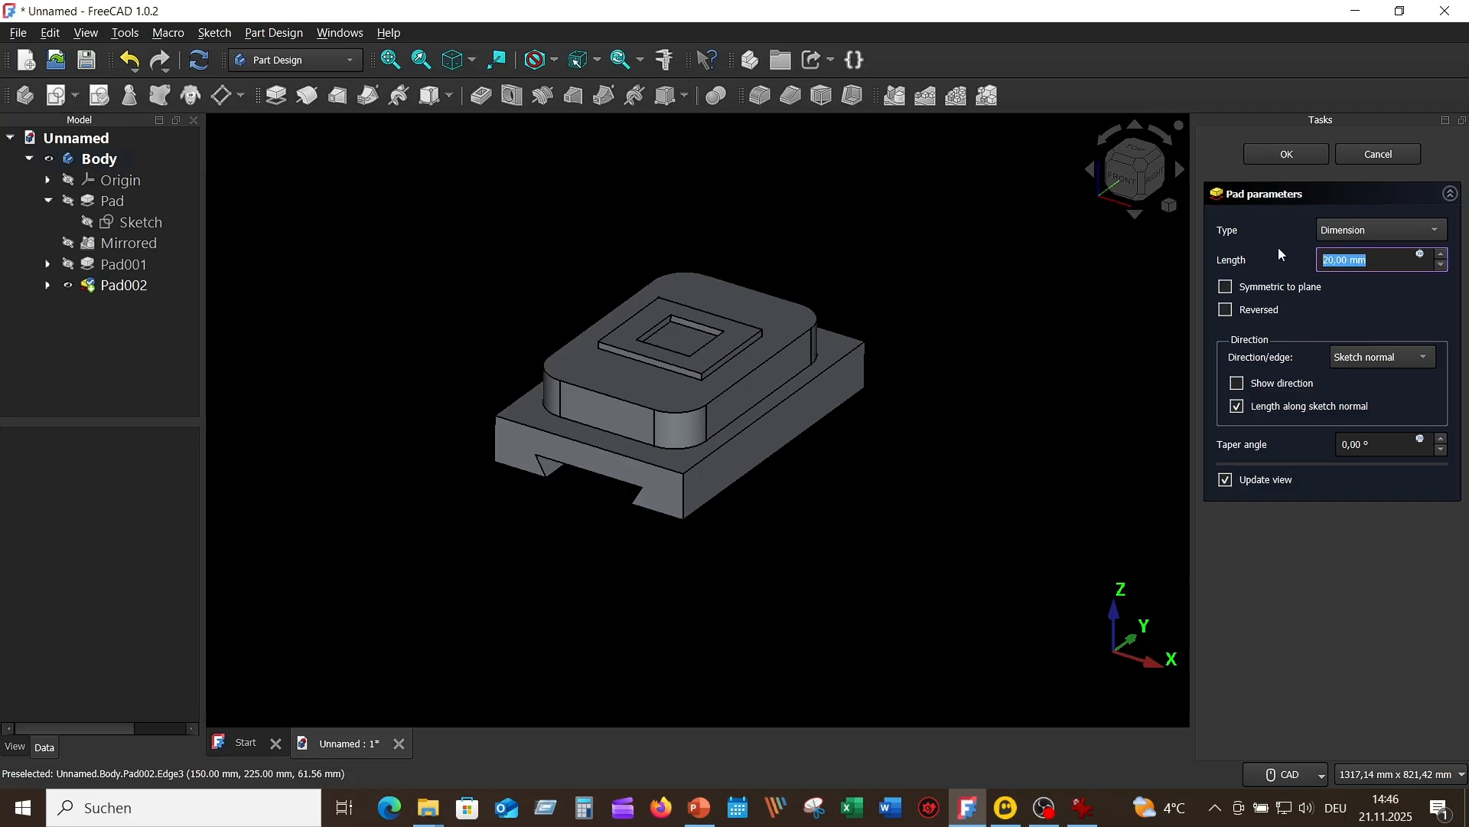
key(Return)
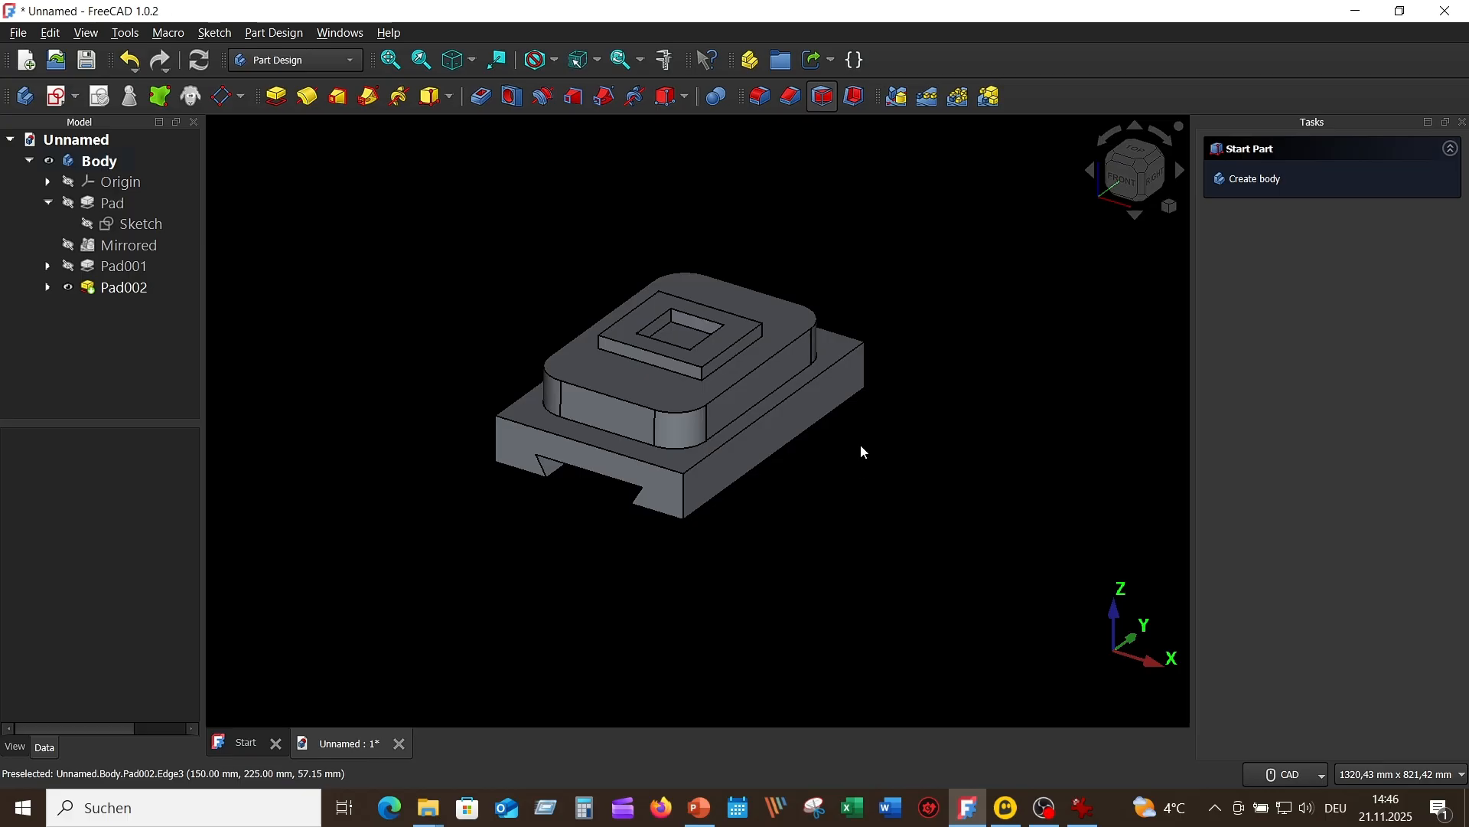
Step: Check the position and dimensions of the two curved handles in the reference drawing
mouse_move(906, 370)
middle_down()
mouse_move(1082, 437)
mouse_move(992, 414)
middle_up()
key(0)
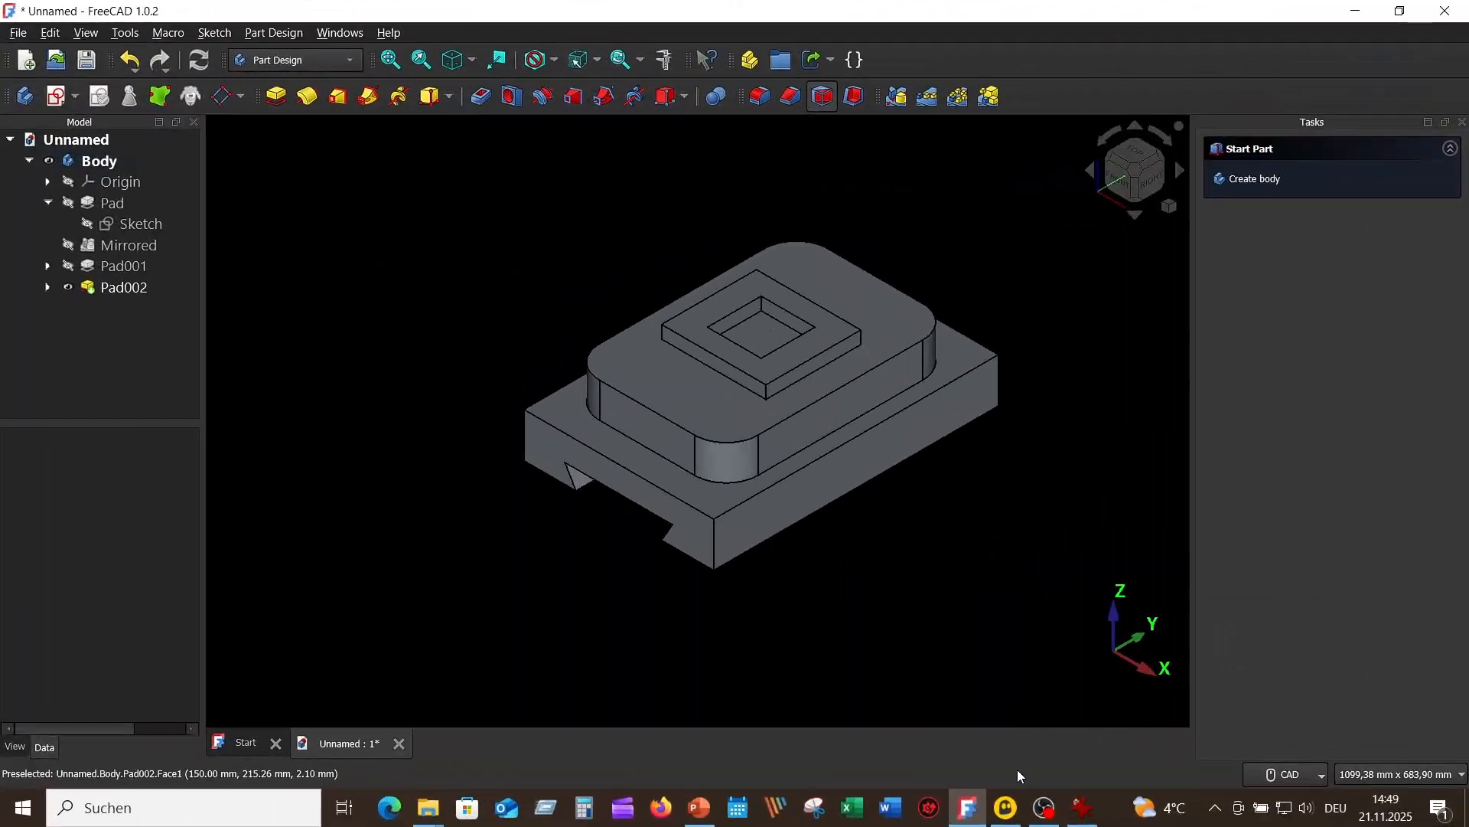
click(1083, 808)
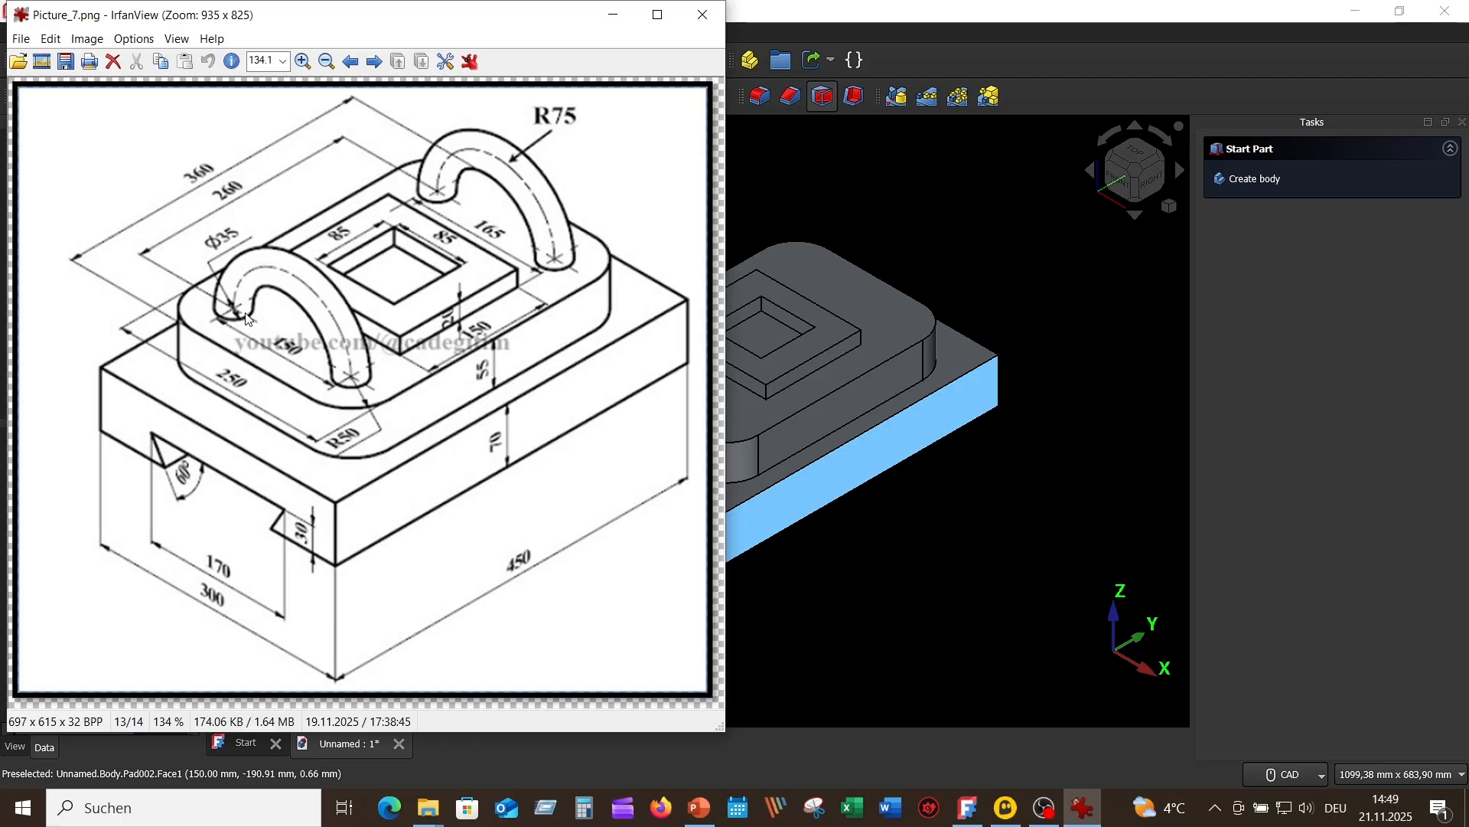
click(861, 616)
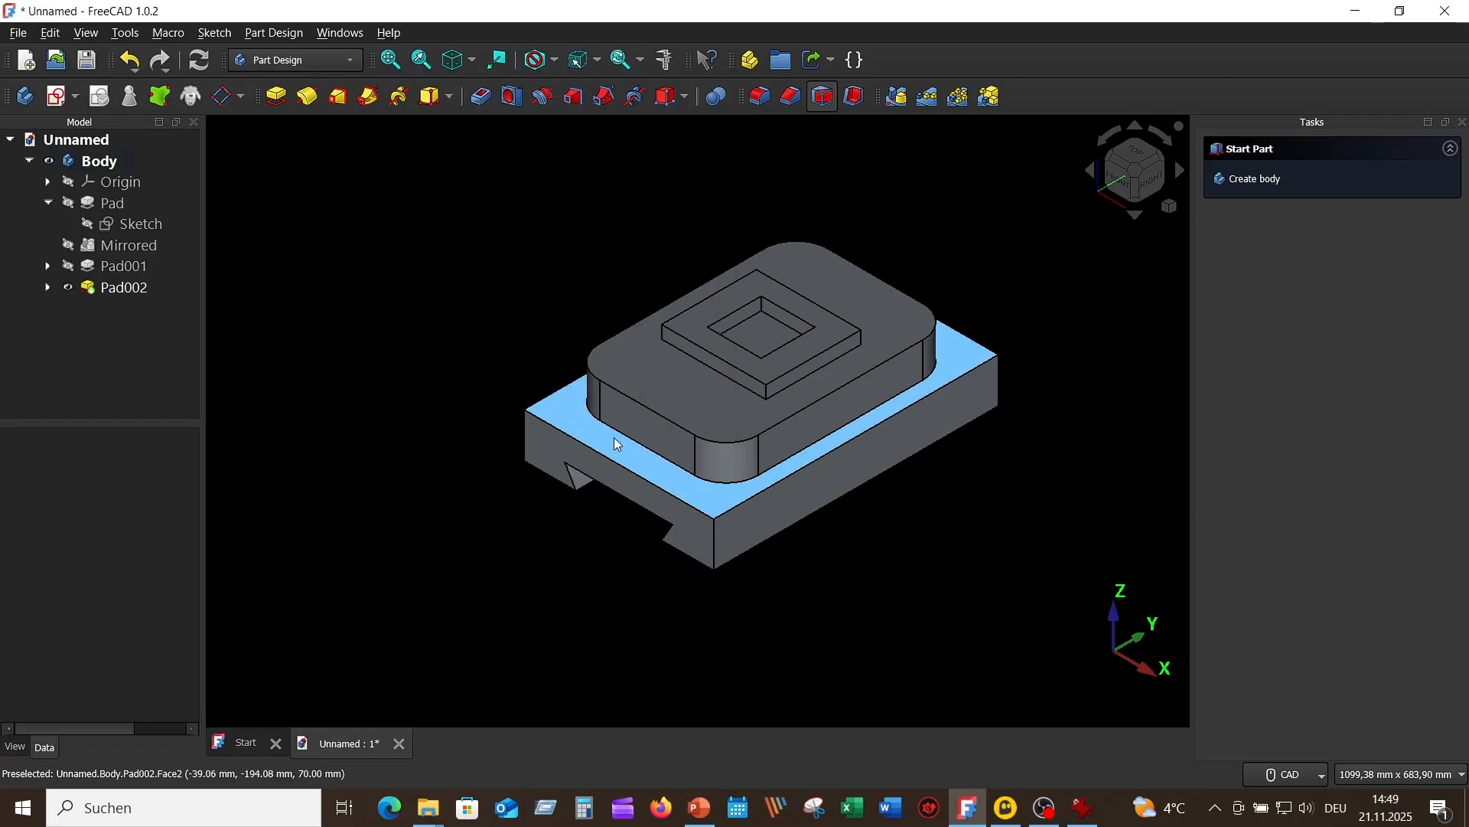
Step: Show the body's origin planes and create a datum plane attached to the XZ plane in Plane face mode
click(79, 190)
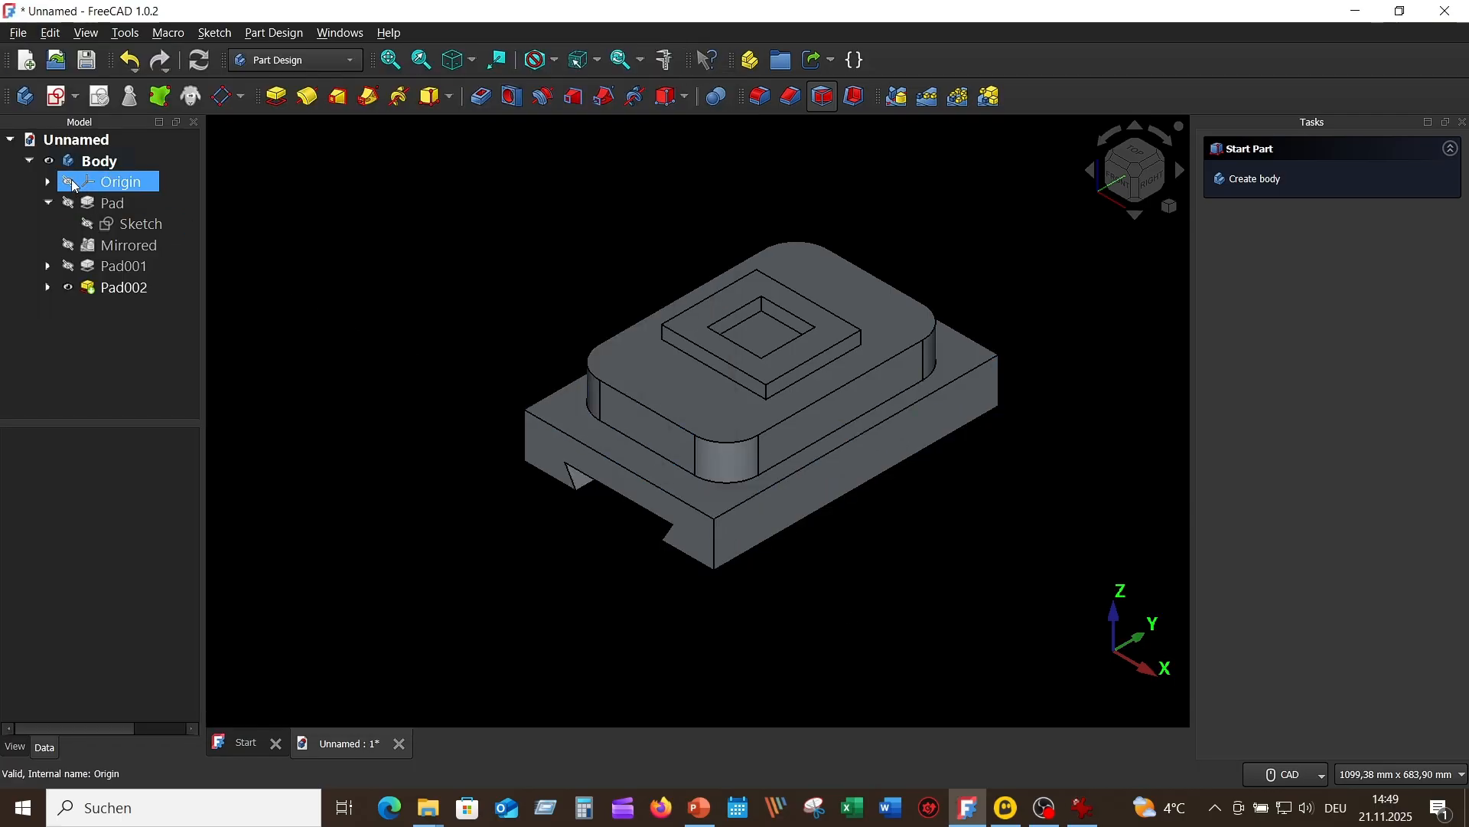
click(69, 185)
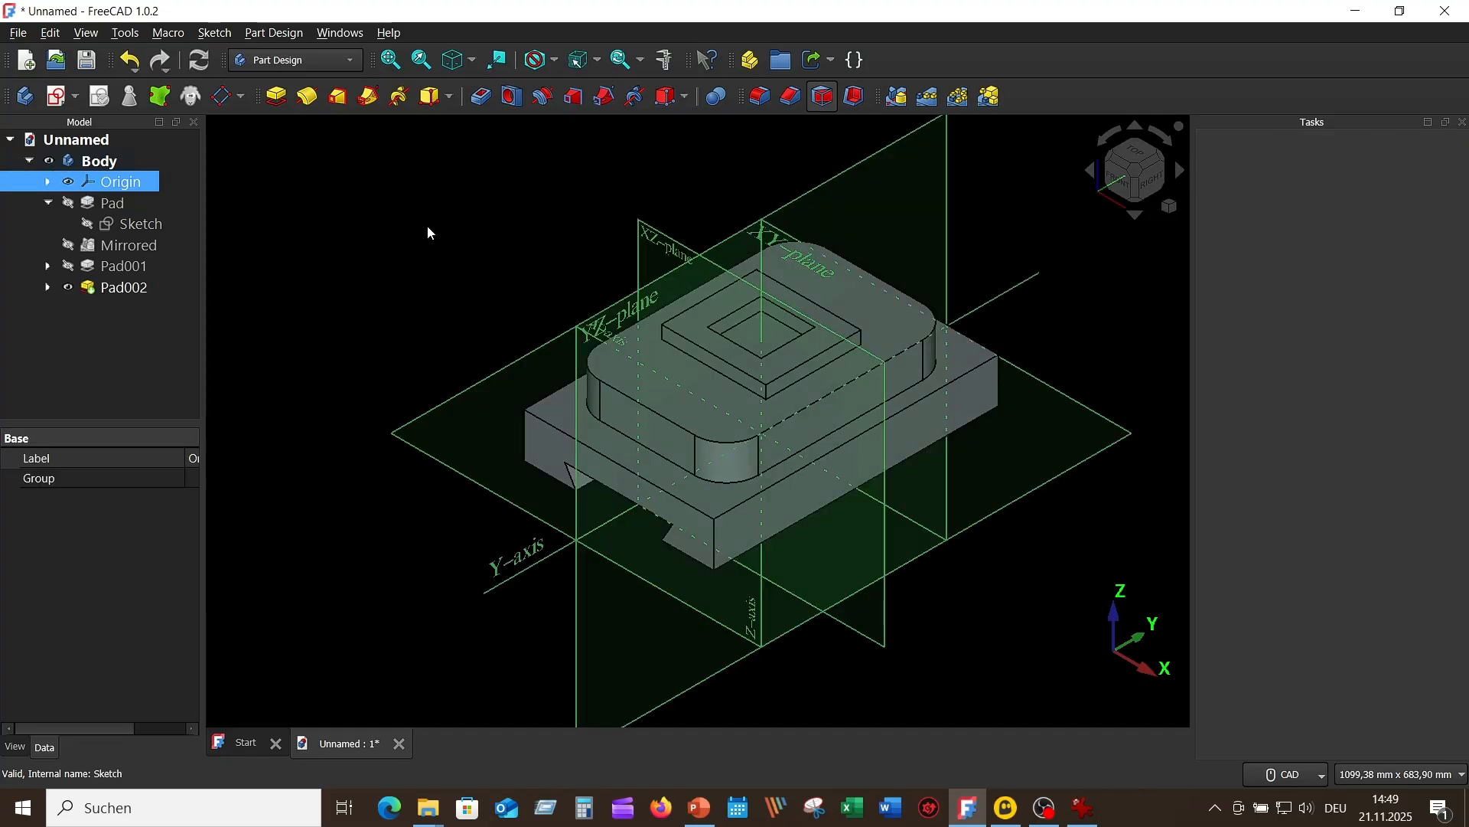
click(673, 242)
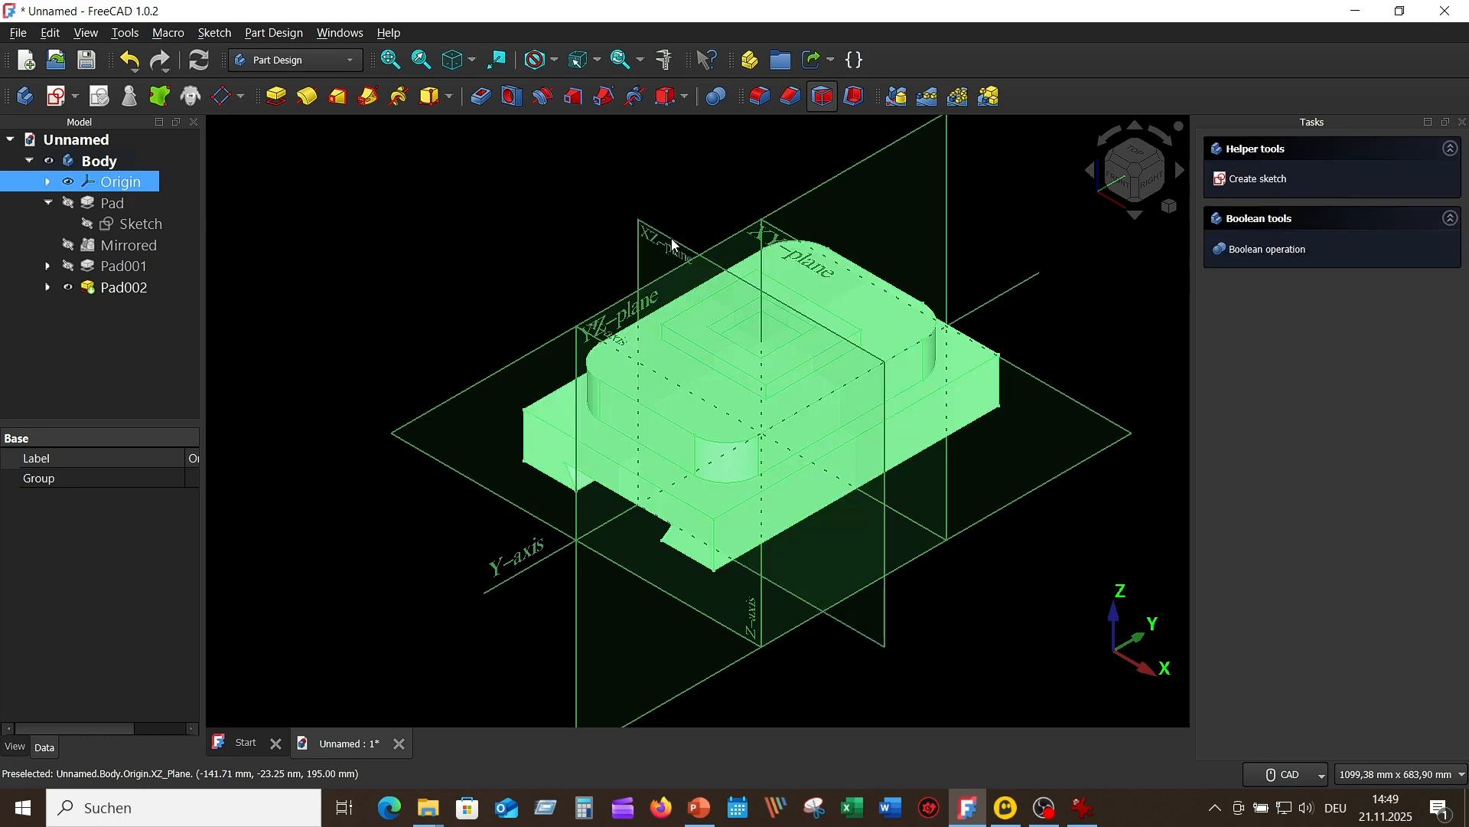
click(223, 97)
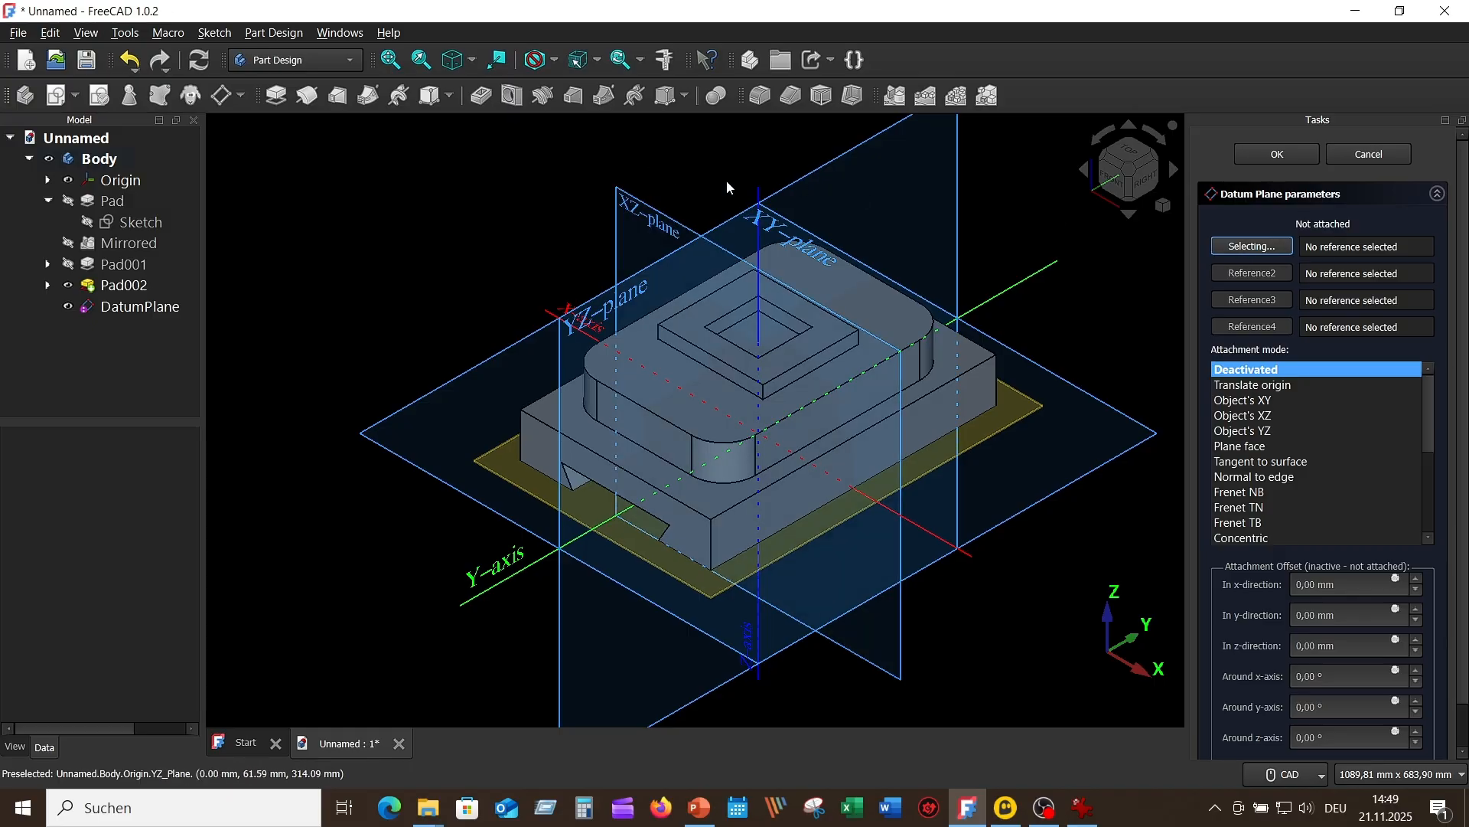
click(658, 226)
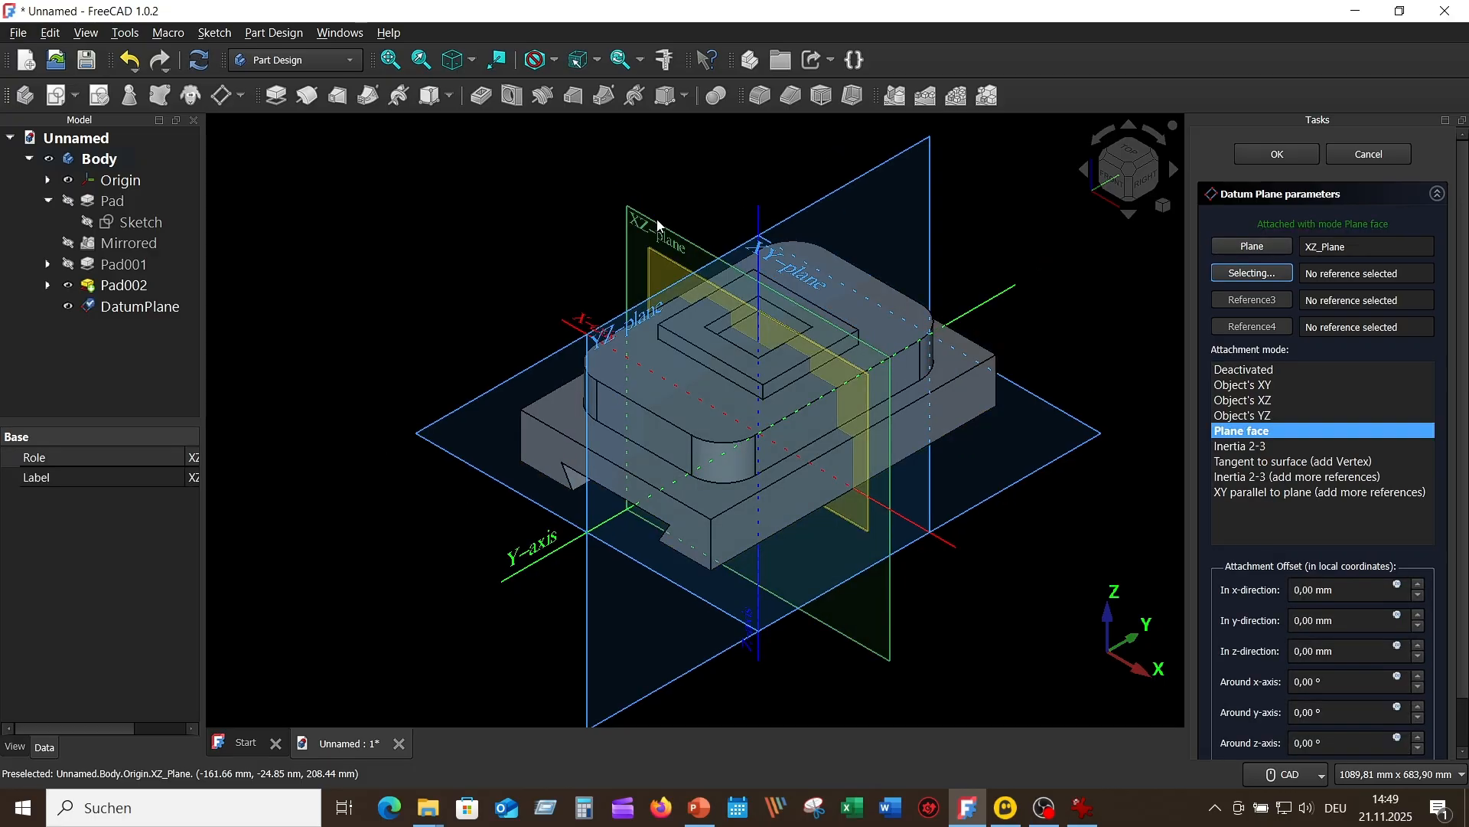
Step: Offset the datum plane 130 mm in its z-direction, accept it and hide the origin planes
middle_drag(1078, 356, 1064, 400)
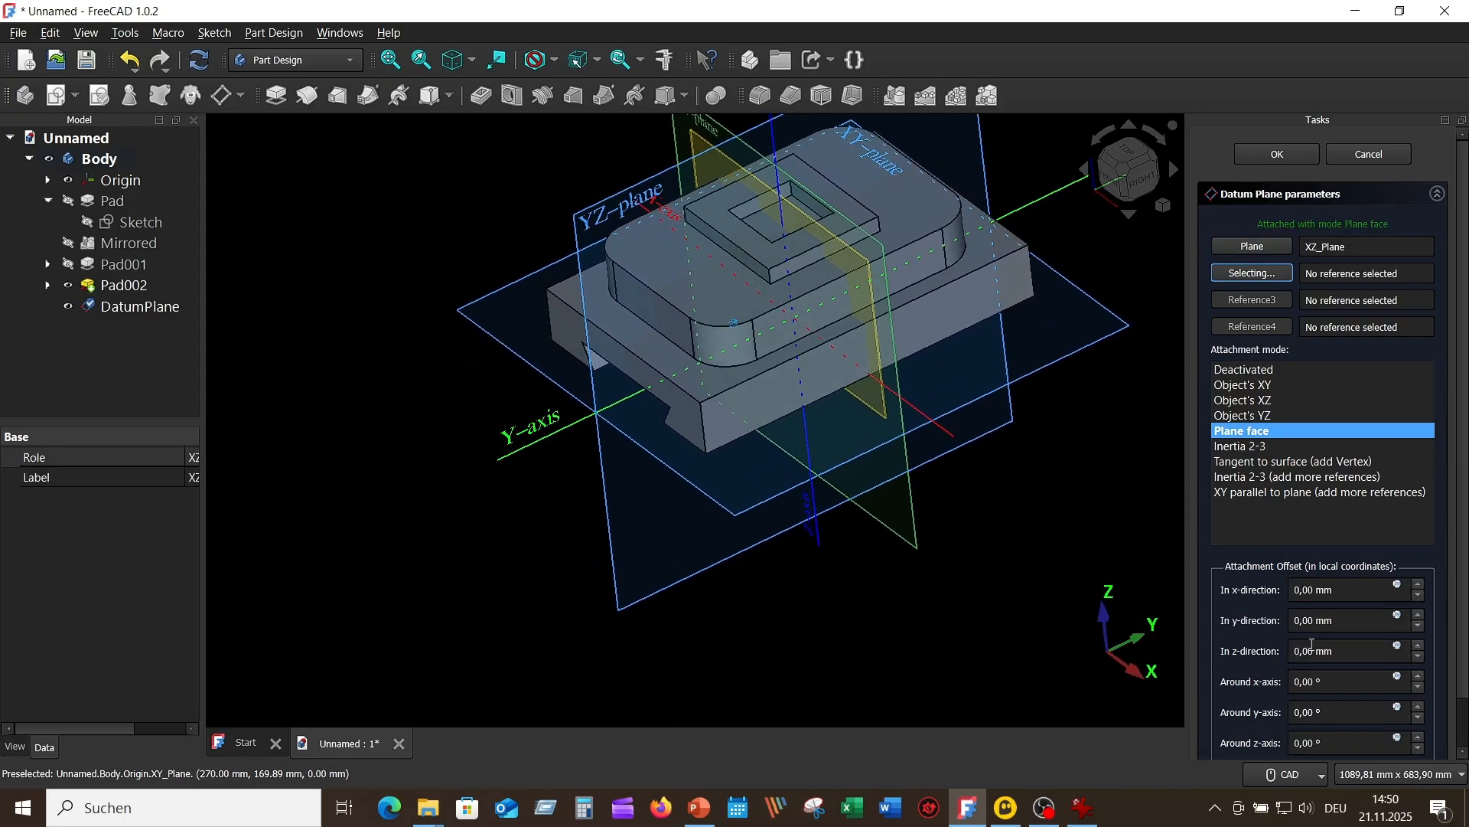
click(1295, 651)
text(13)
click(1348, 621)
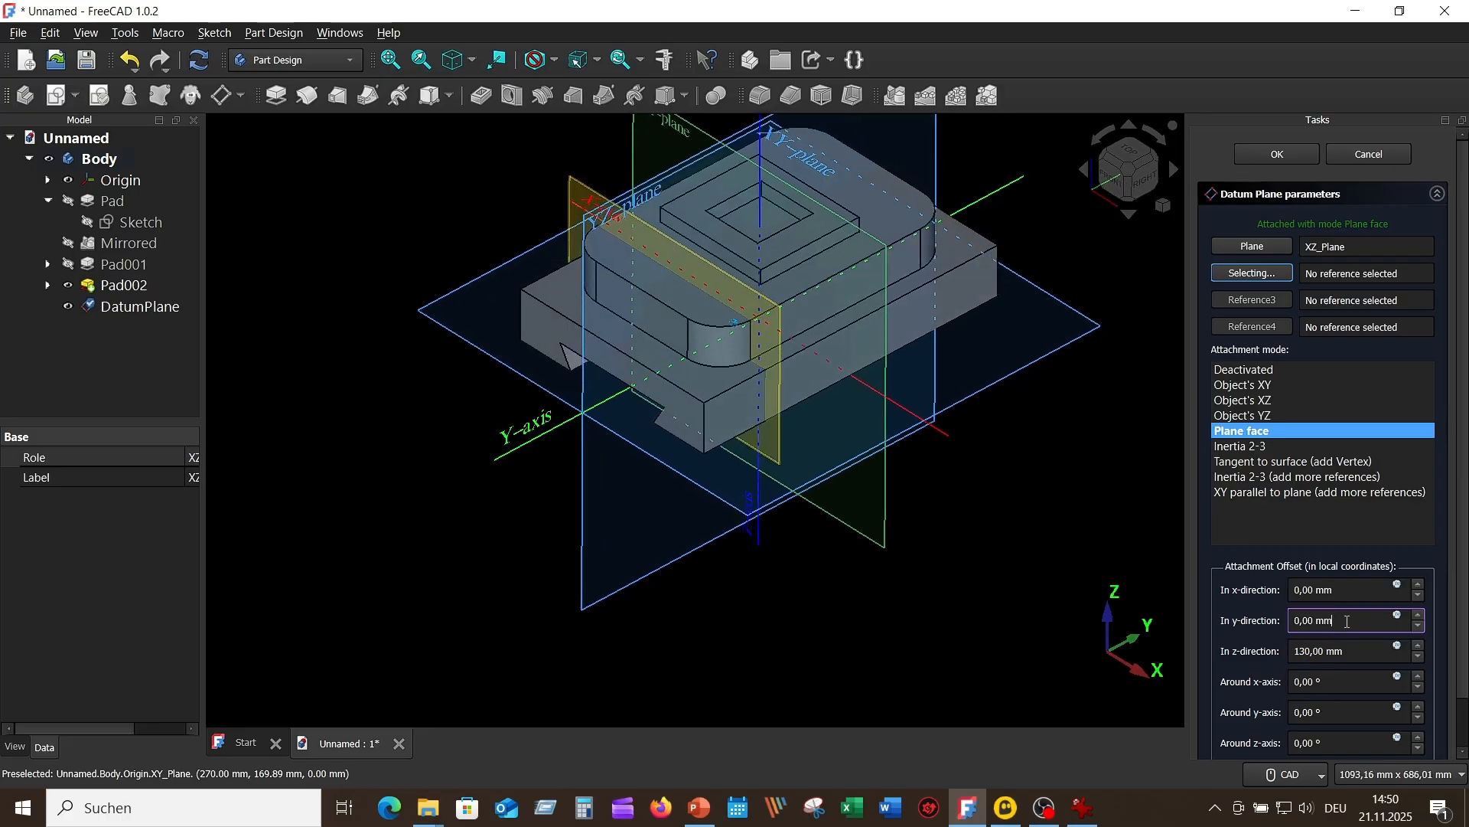
key(Tab)
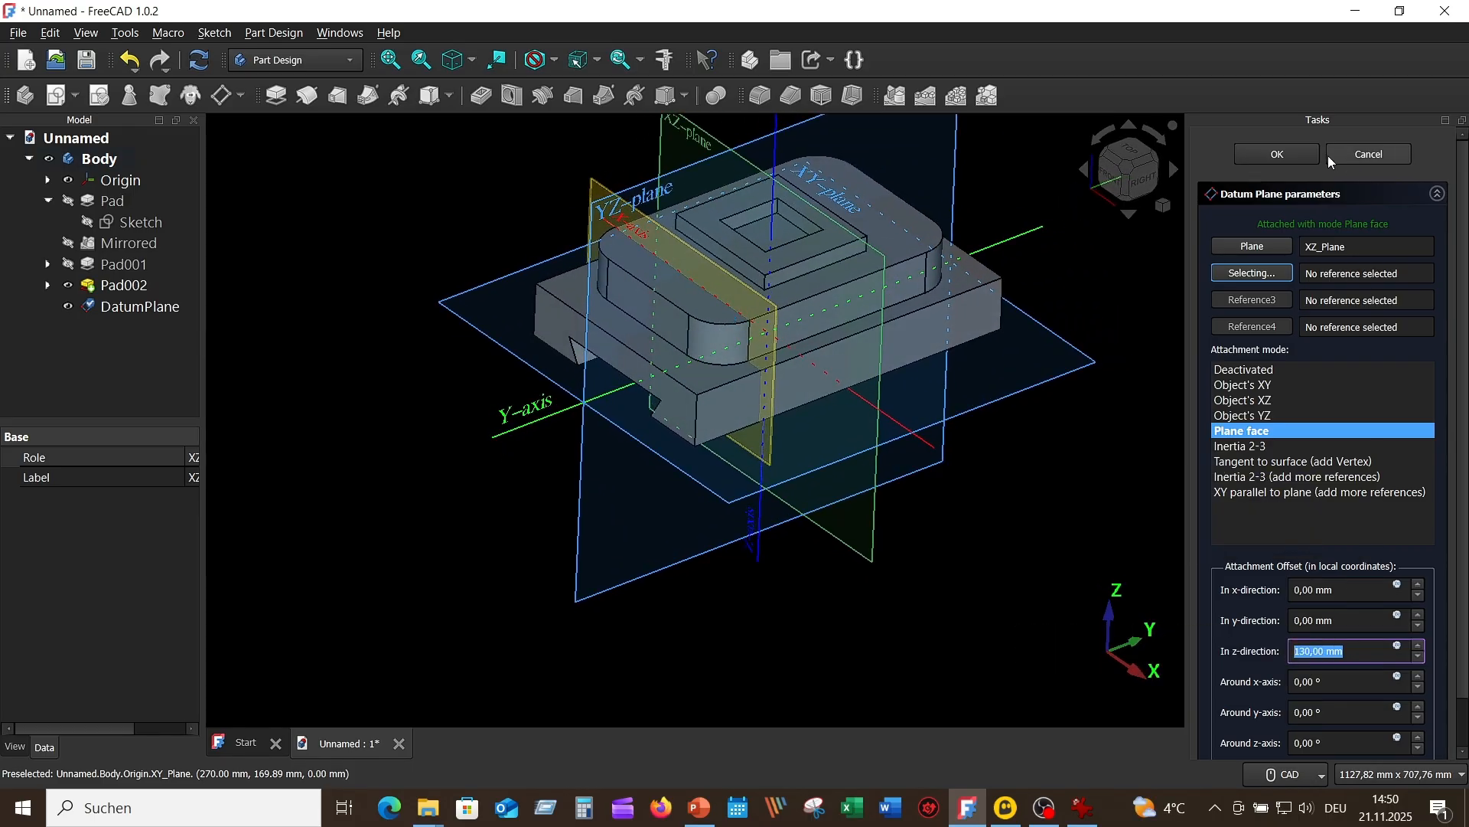
click(1276, 152)
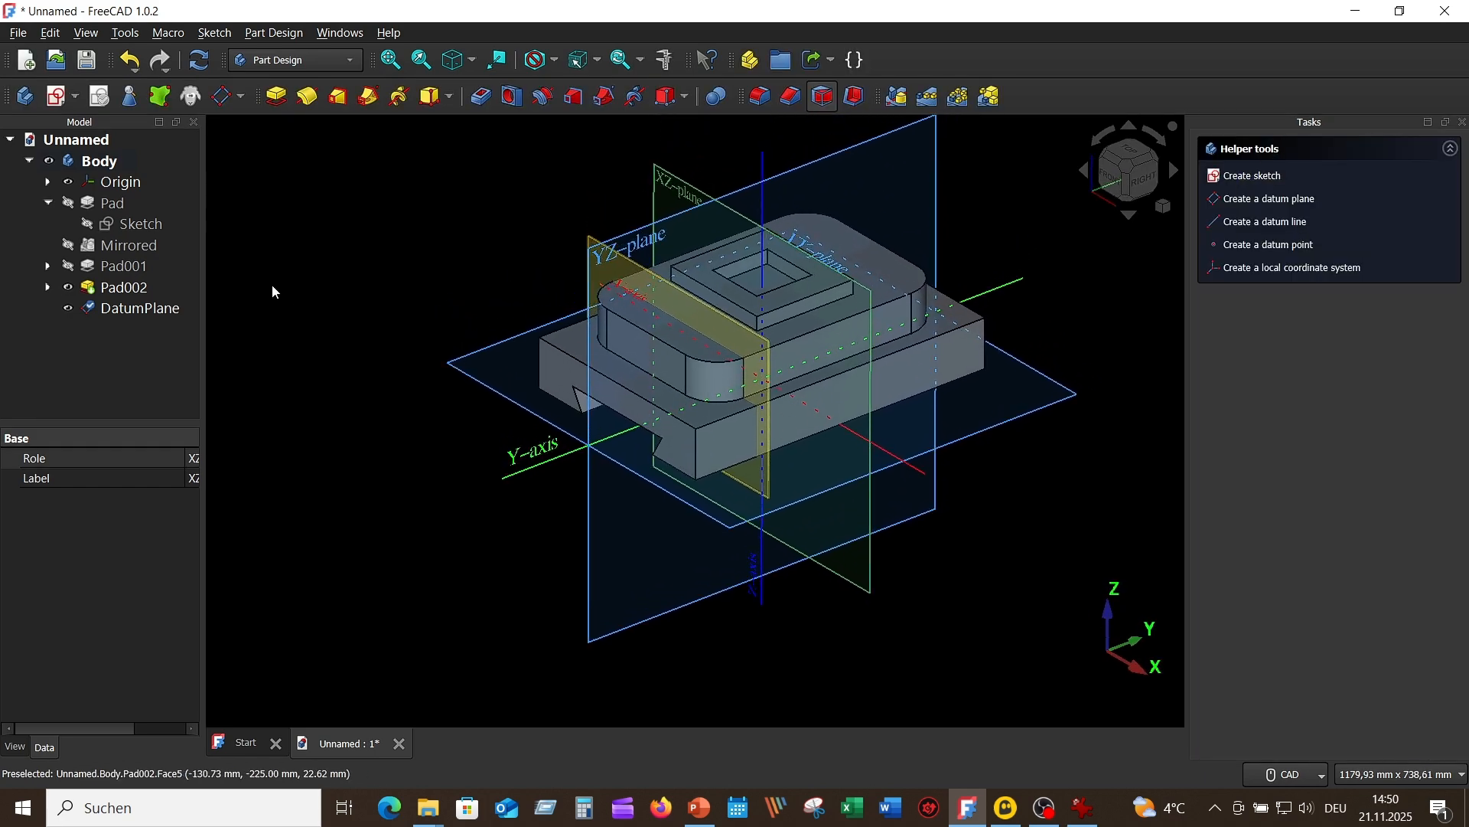
click(61, 186)
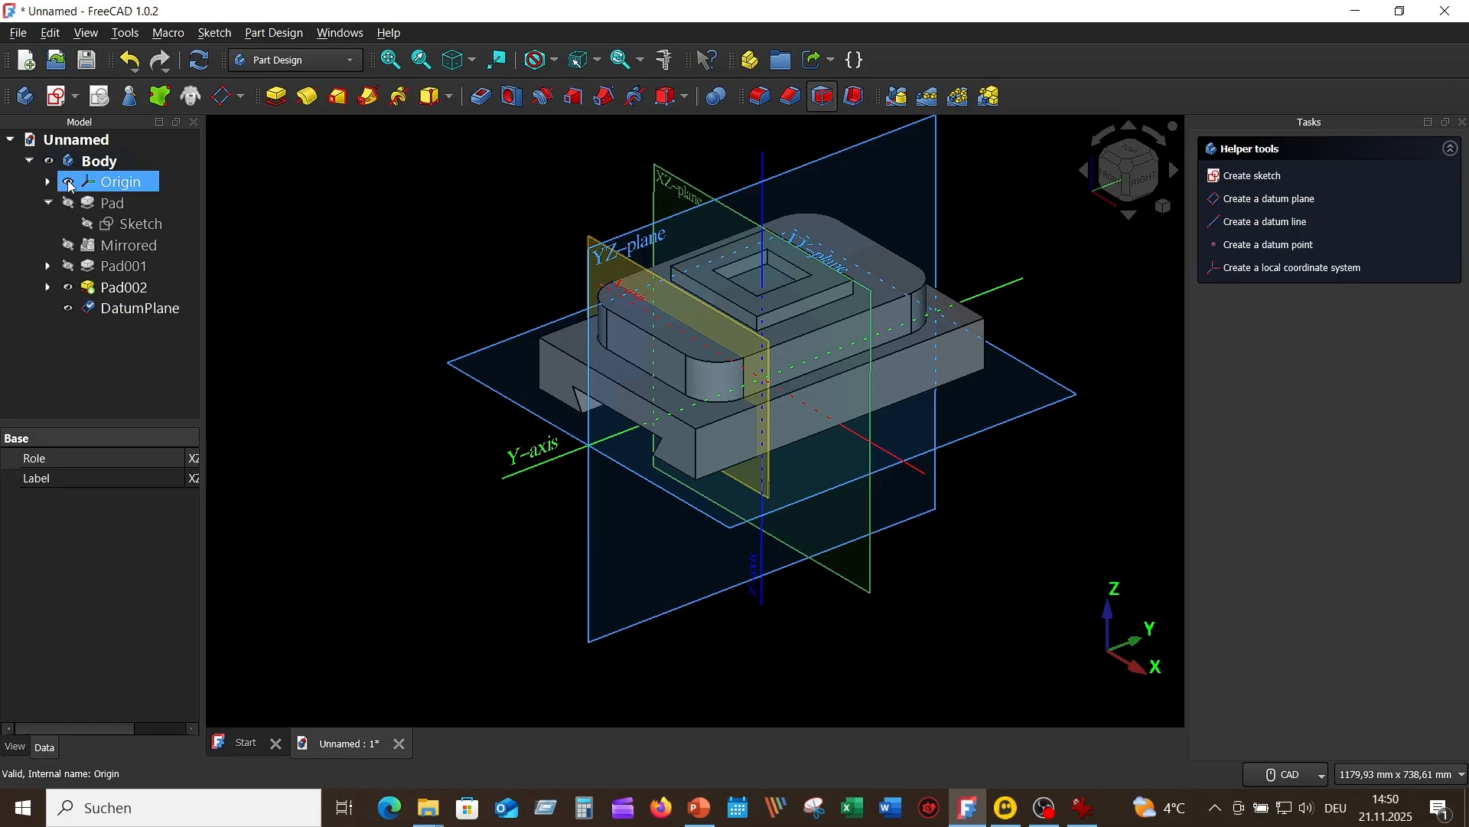
click(69, 182)
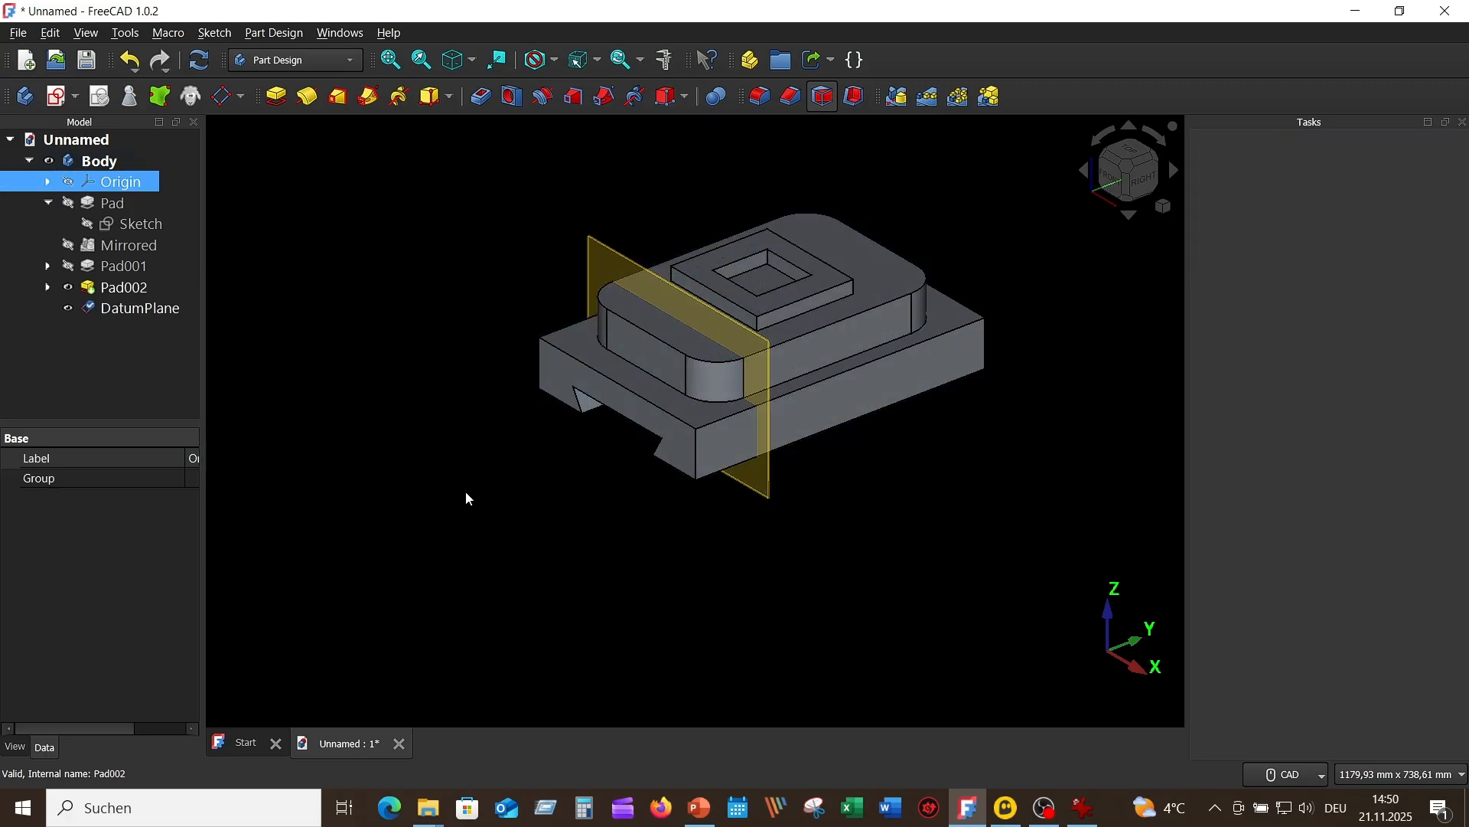
Step: Create a new sketch on the offset datum plane near the front of the raised block
scroll(470, 481, up, 3)
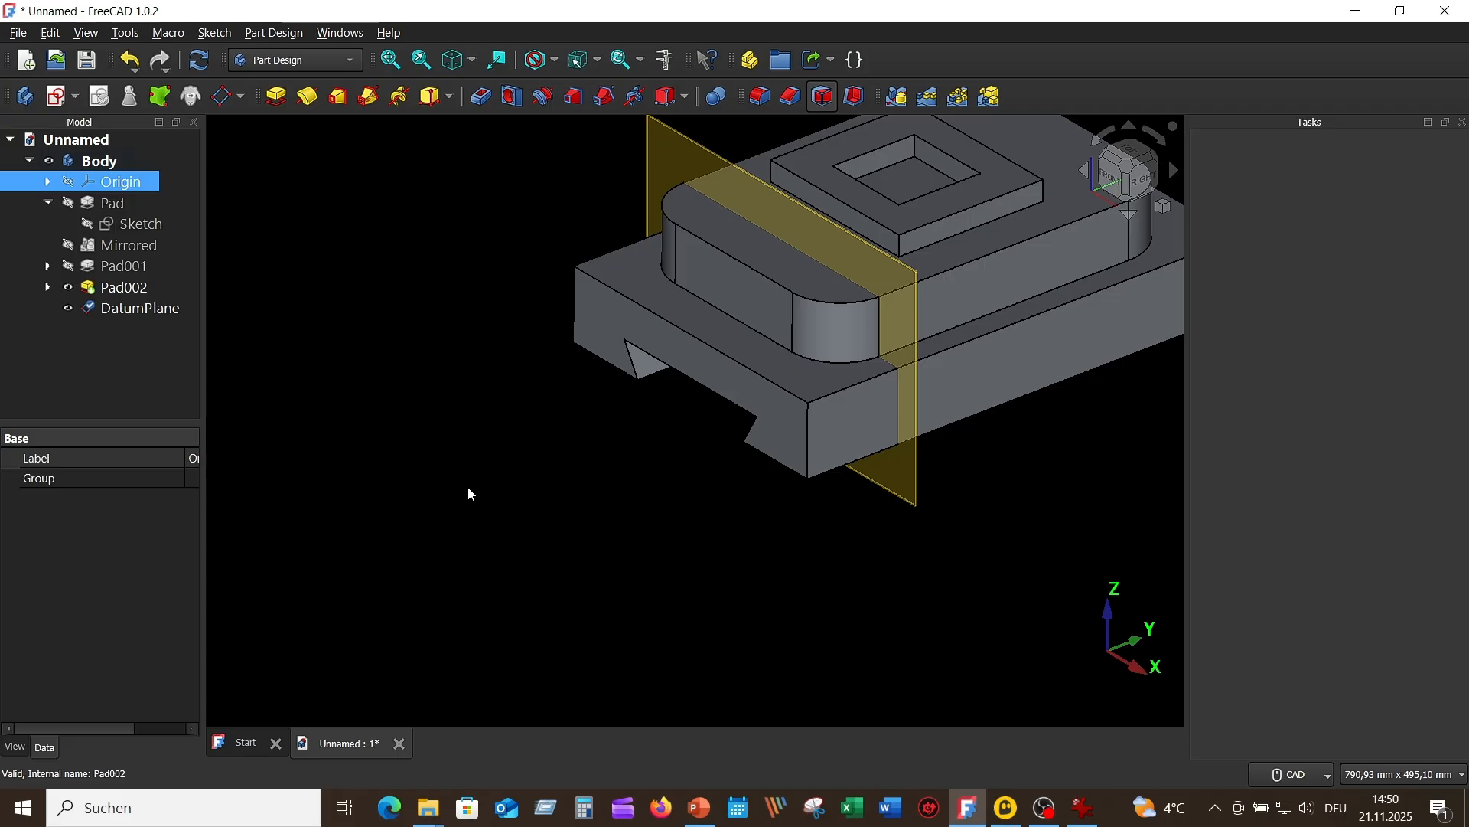
scroll(566, 513, down, 1)
scroll(556, 511, down, 1)
middle_drag(555, 511, 574, 466)
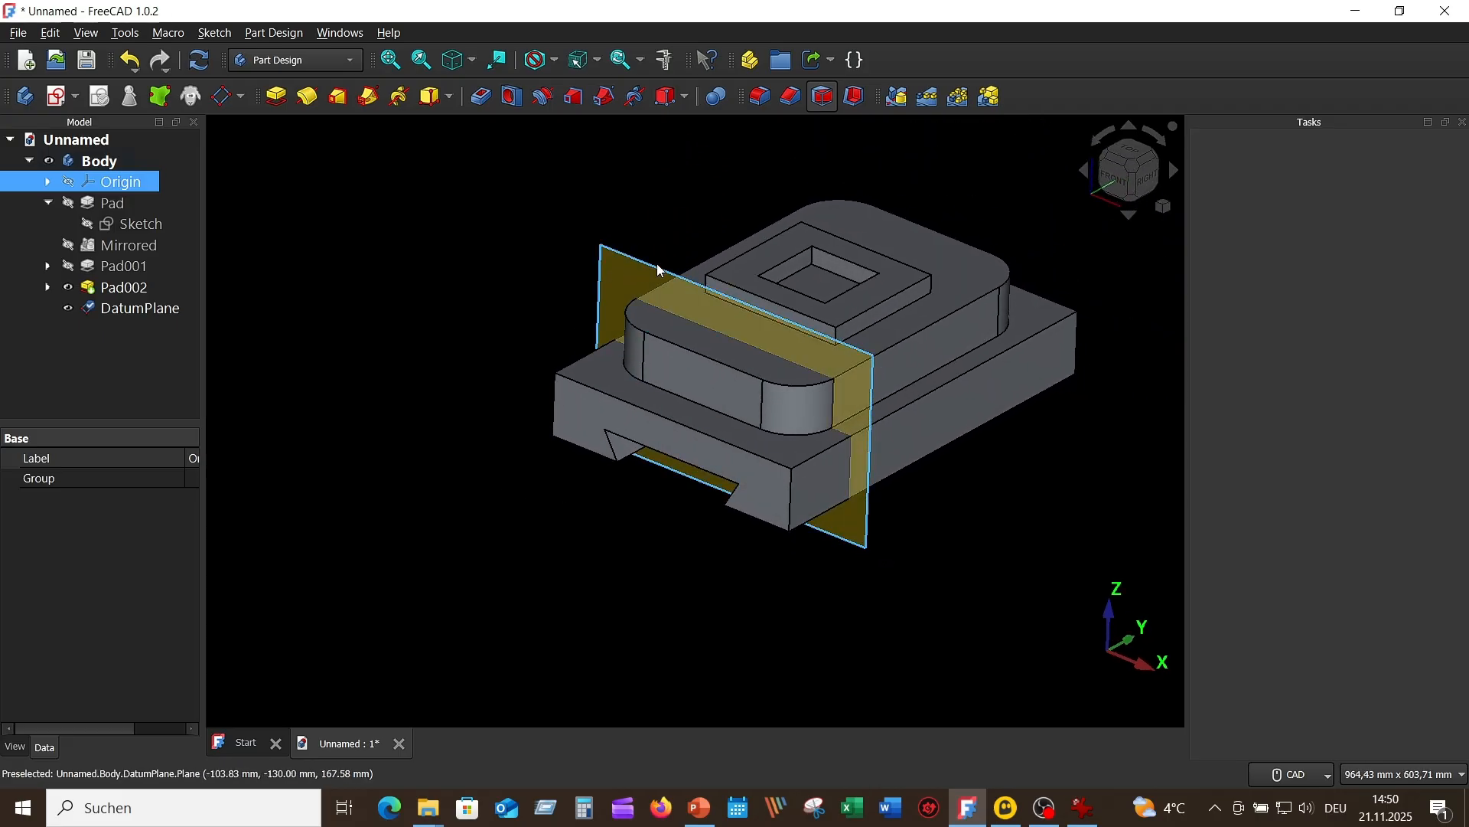
click(635, 272)
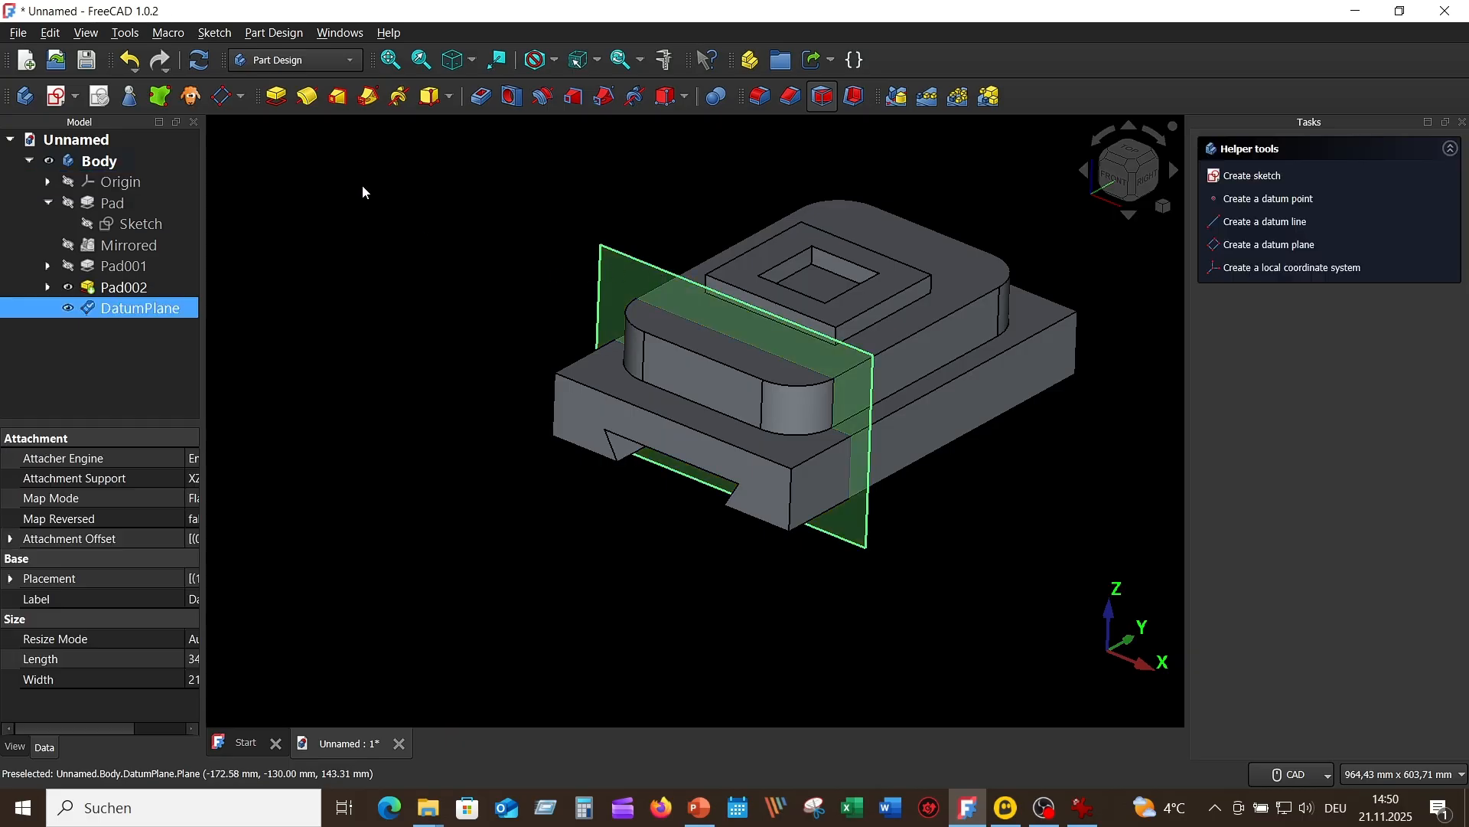
click(61, 97)
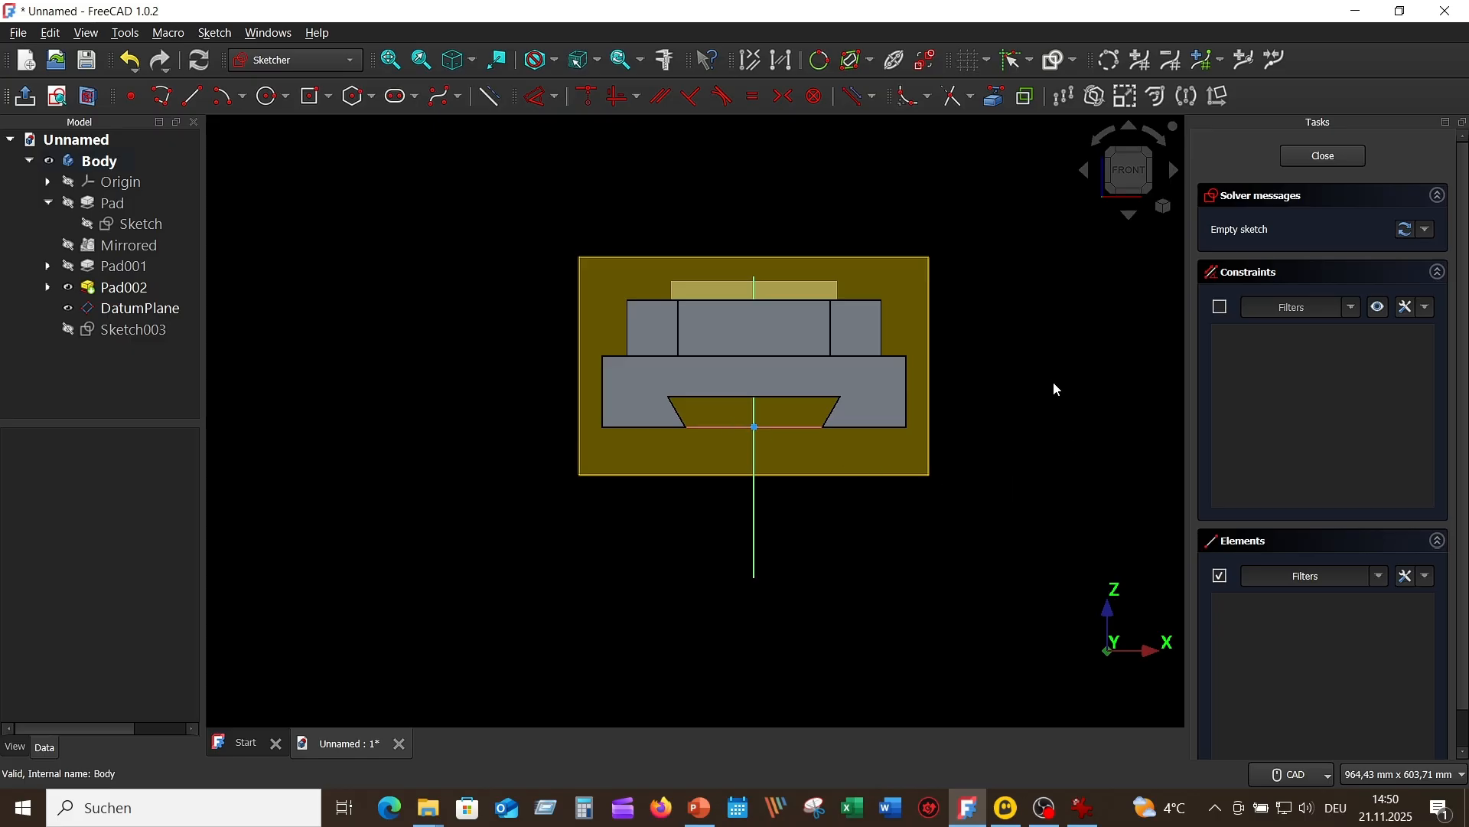
Step: Hide the datum plane and switch the sketch to section view
scroll(1033, 374, up, 1)
middle_drag(1021, 375, 1107, 437)
scroll(1024, 407, up, 1)
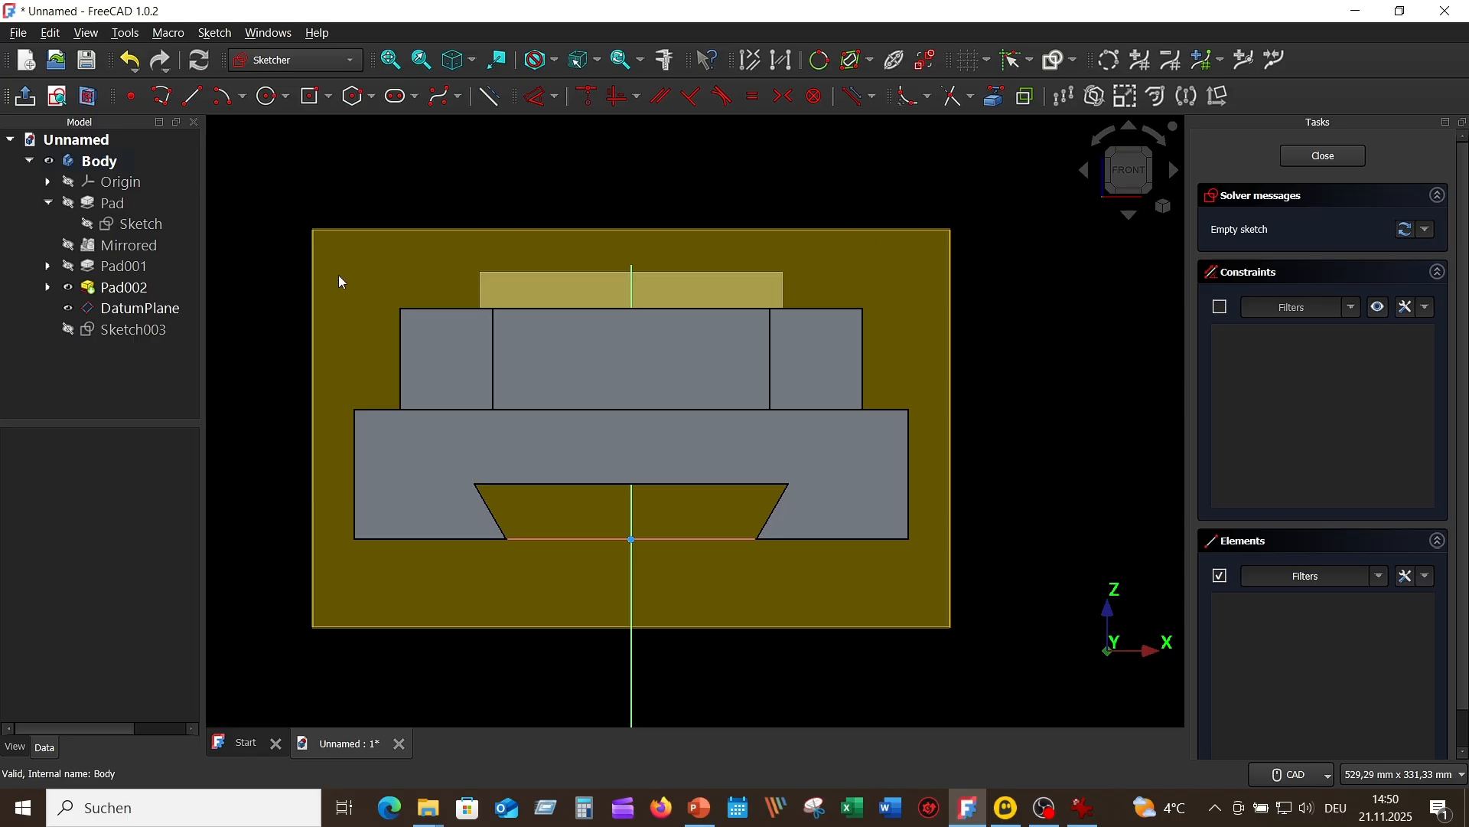
click(131, 308)
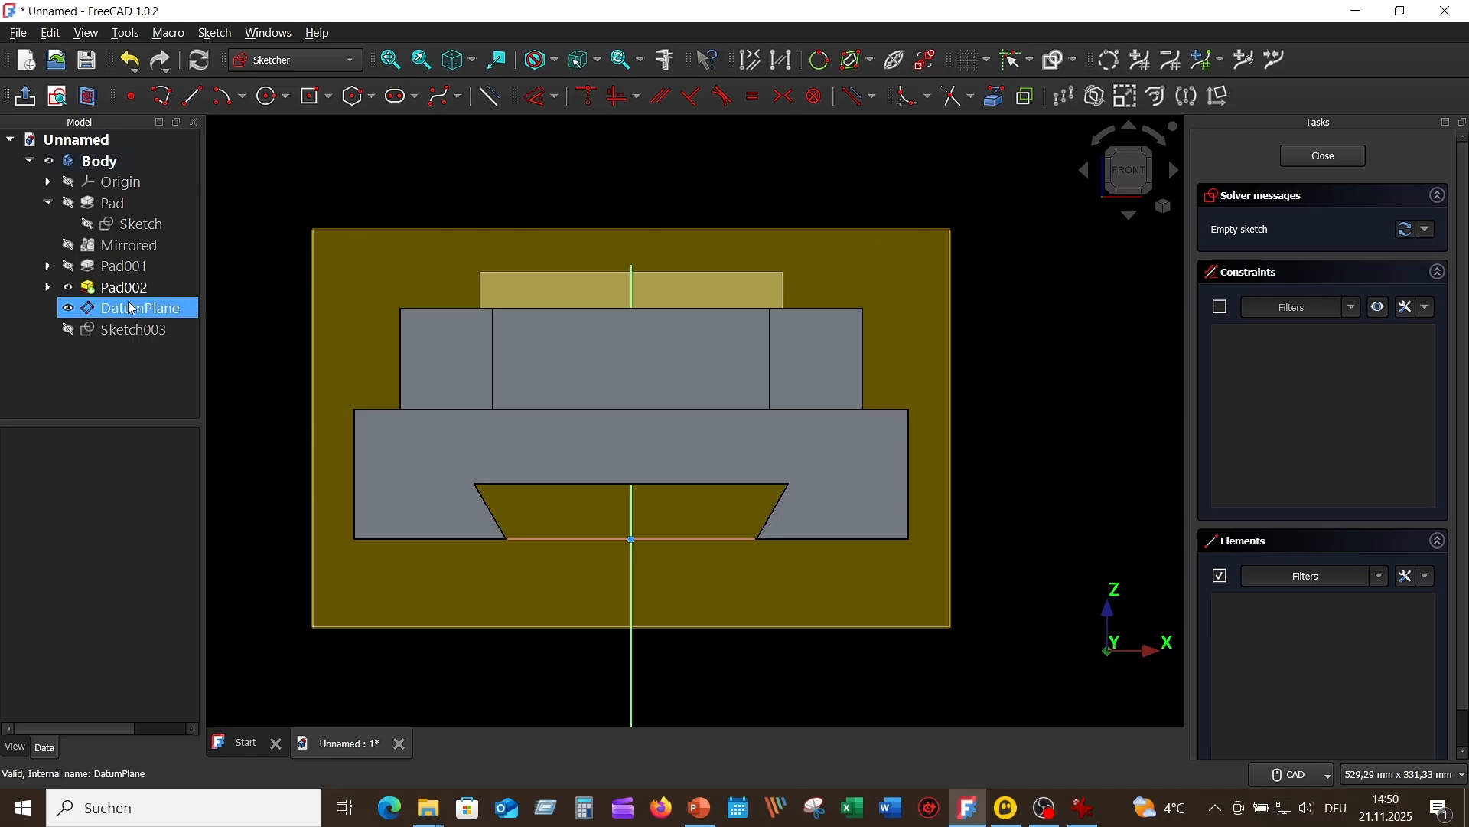
click(70, 310)
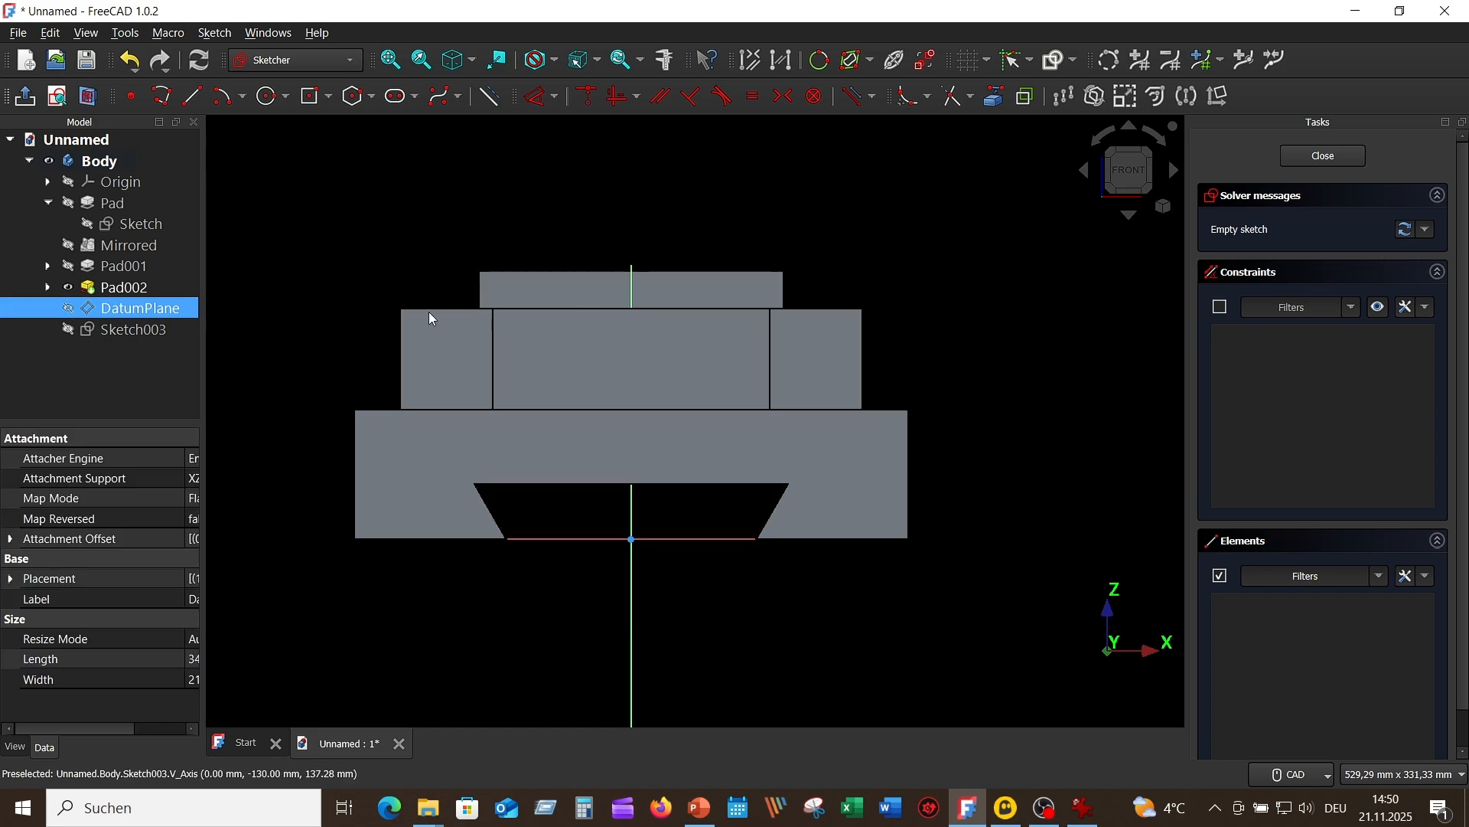
click(89, 100)
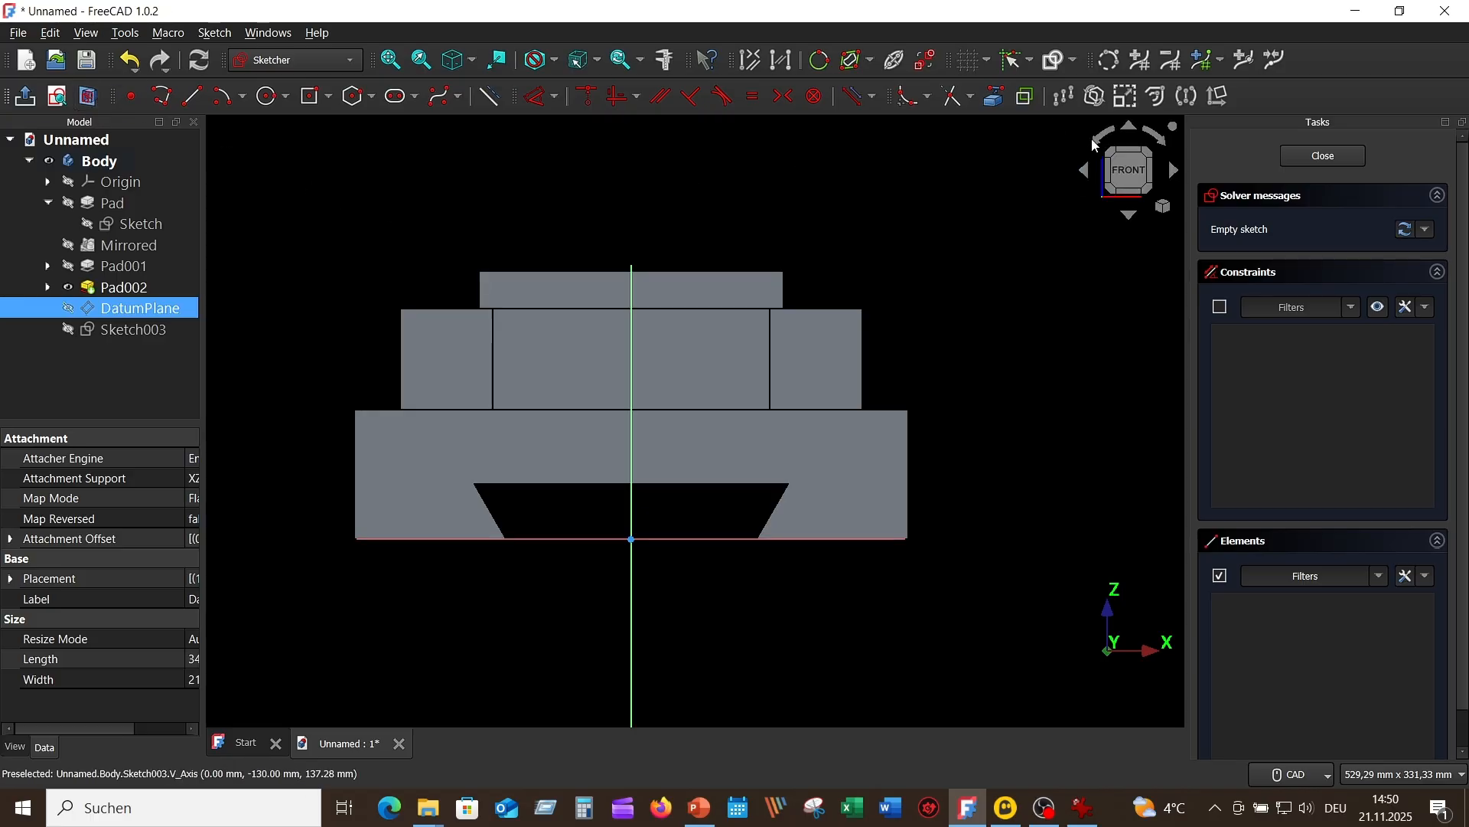
Step: Project the three top edge segments of the raised block into the sketch as external geometry
click(997, 103)
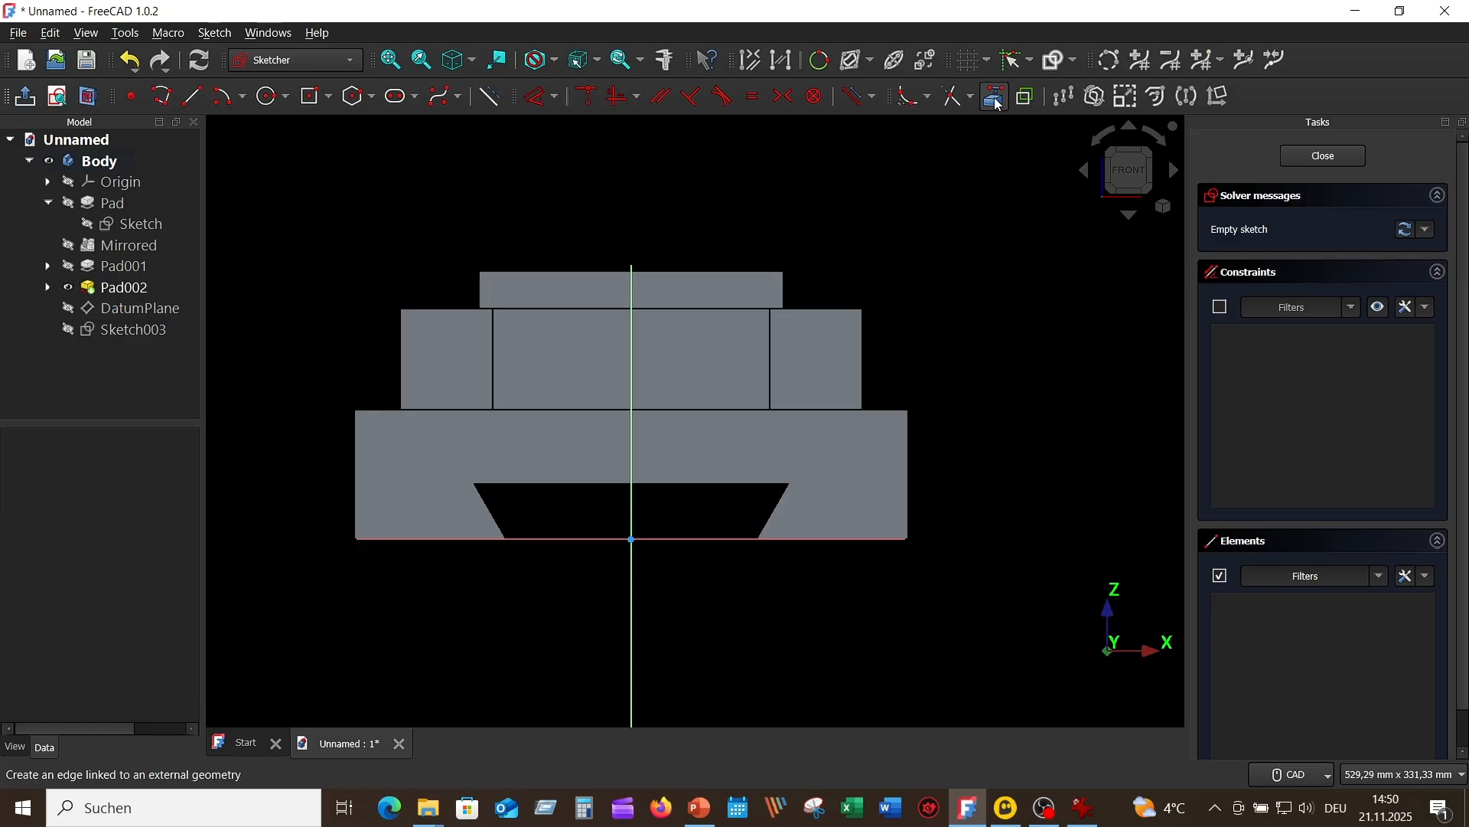
click(436, 307)
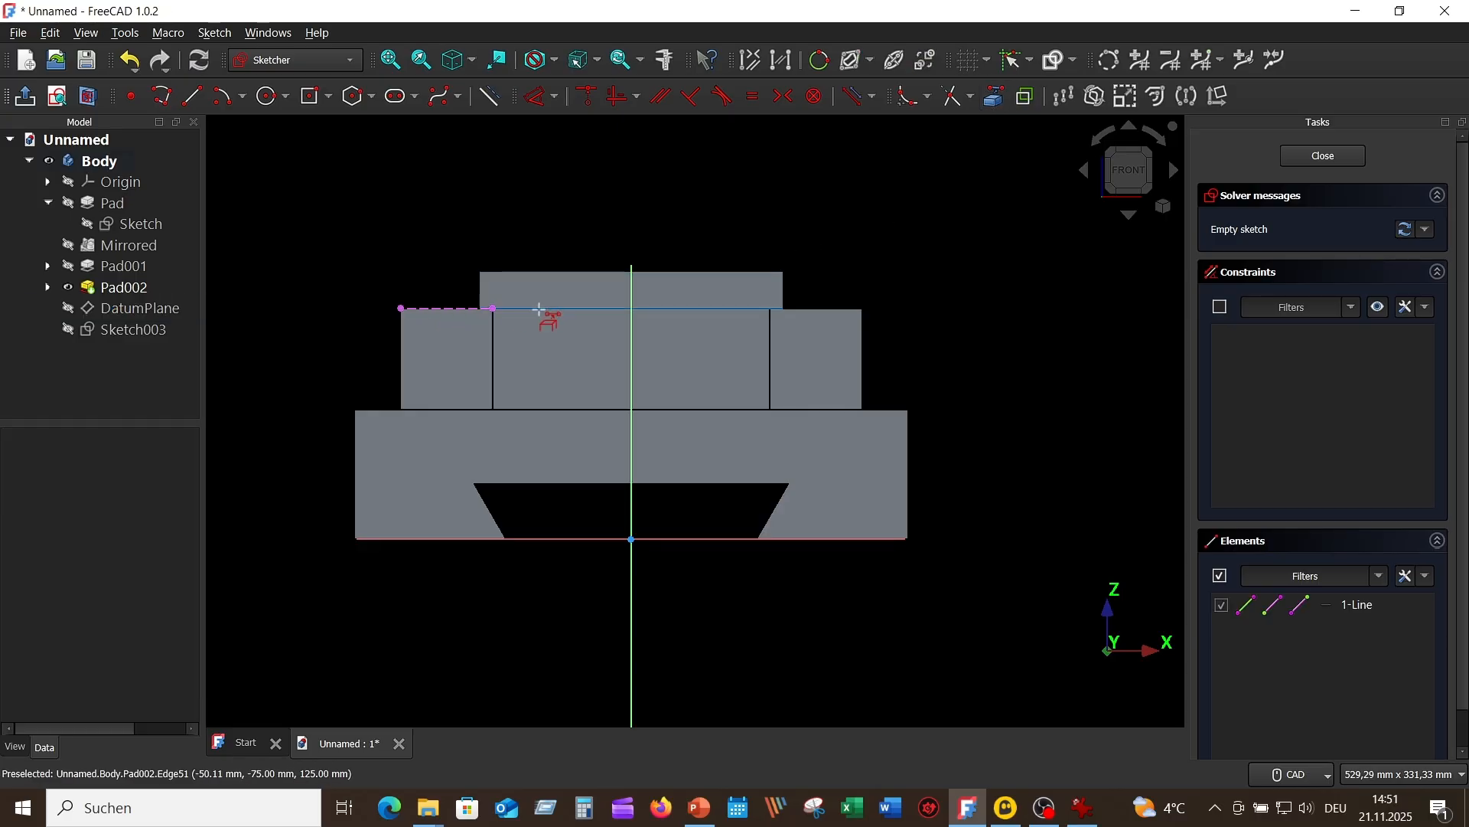
click(542, 306)
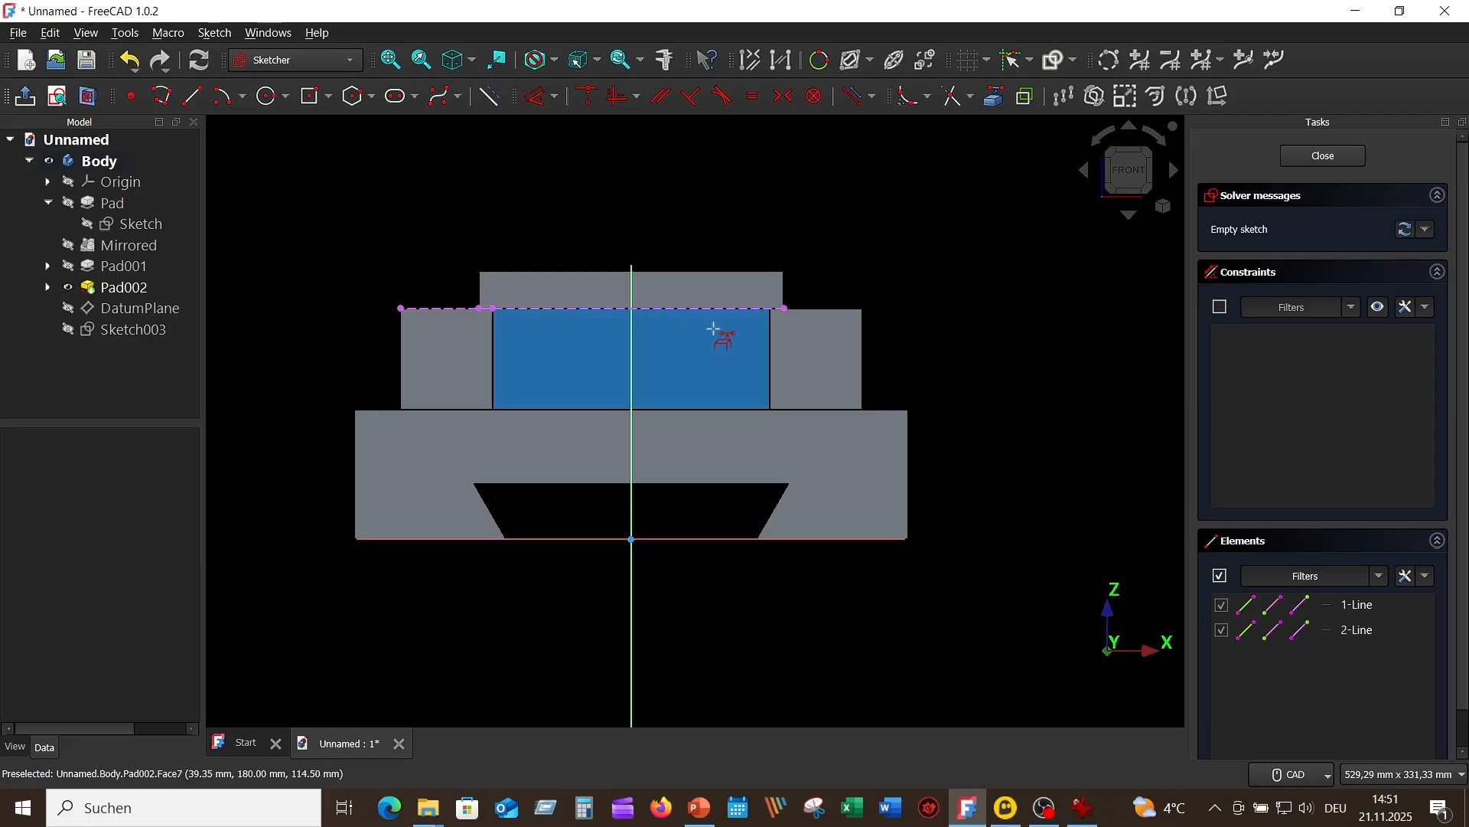
click(824, 307)
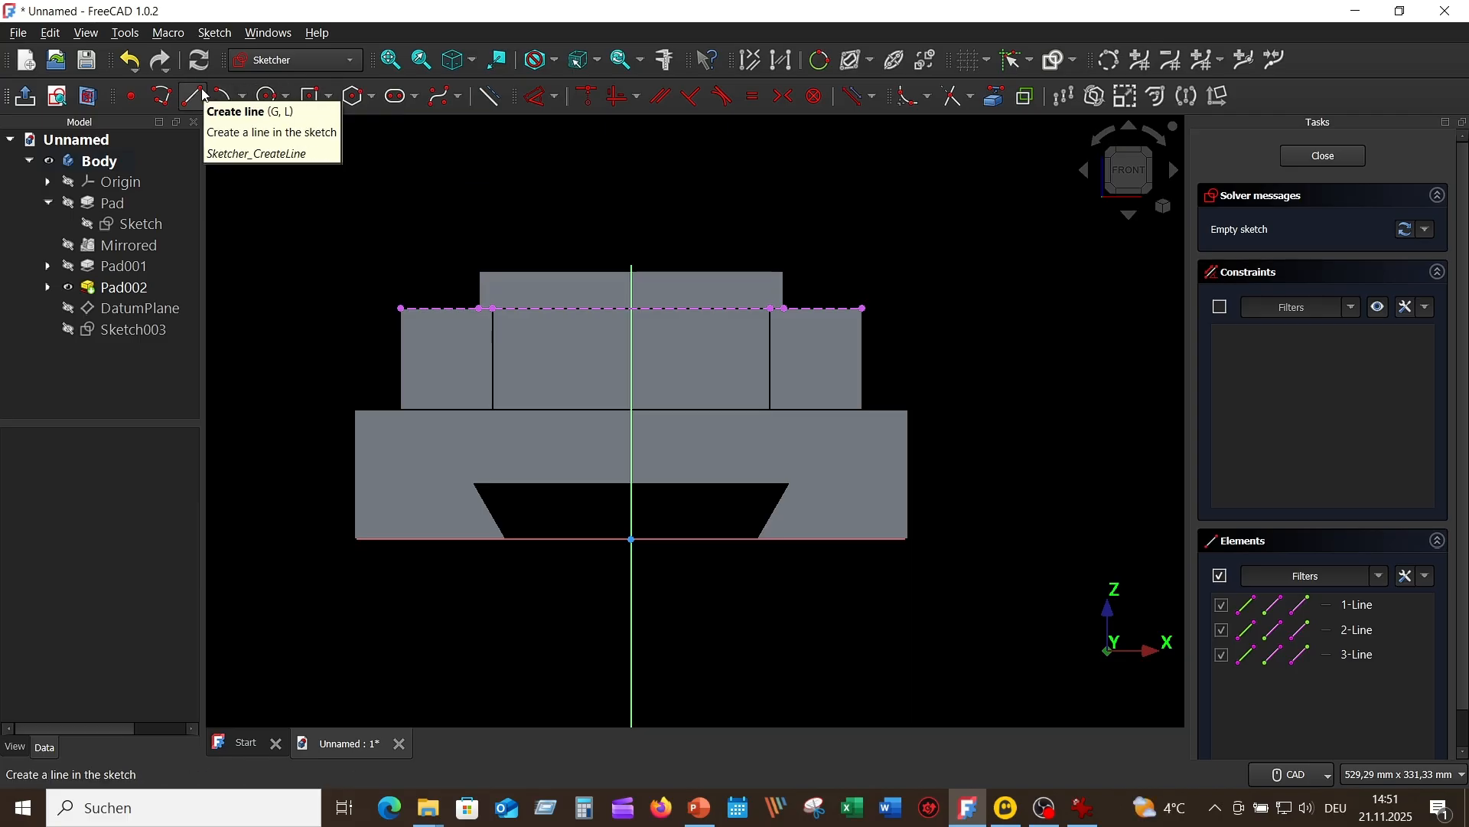
Step: Draw a centre arc of about 78 mm radius, centred on the vertical axis with both endpoints on the projected top edges
click(241, 100)
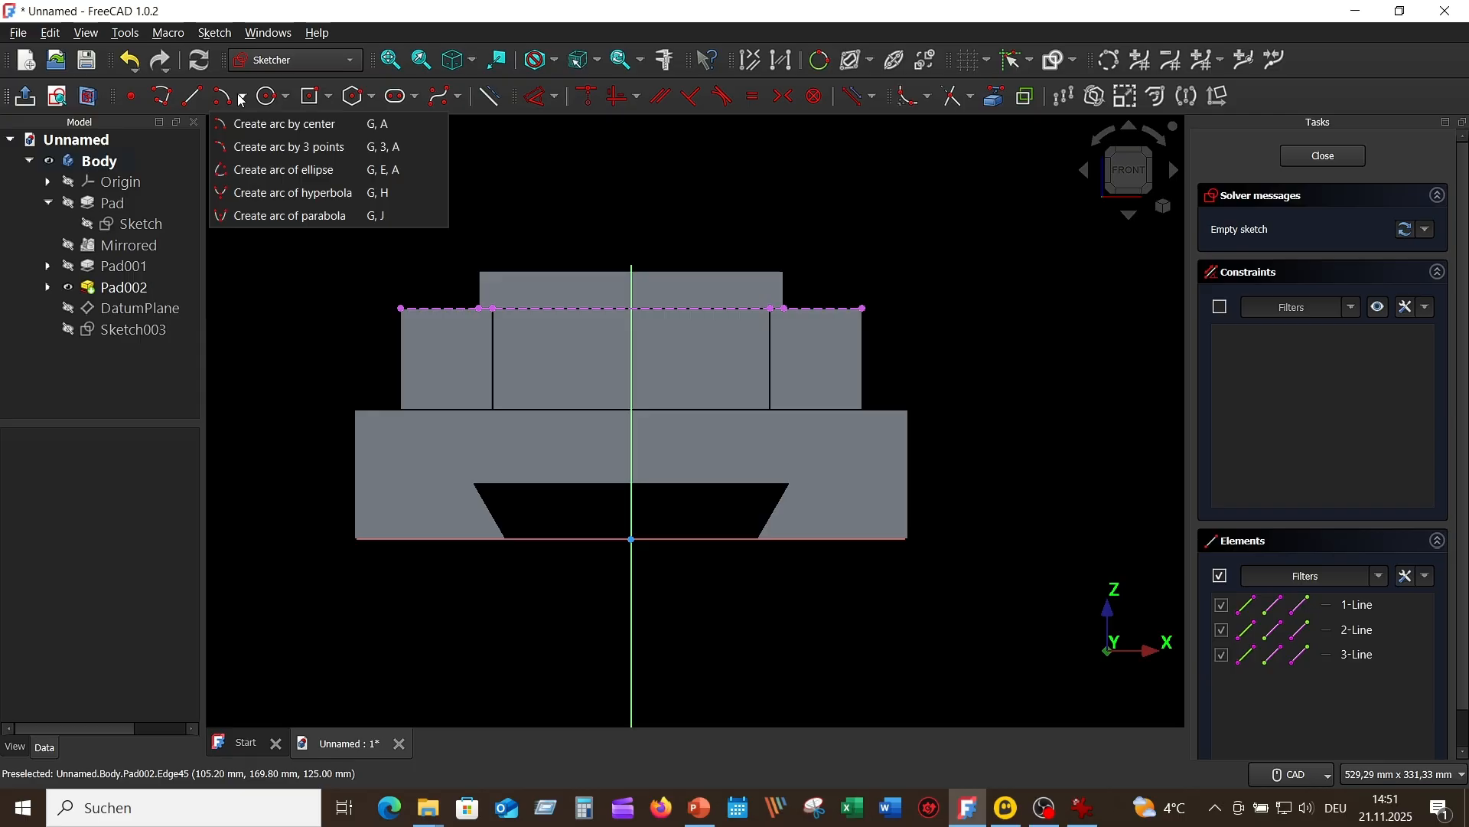
click(282, 124)
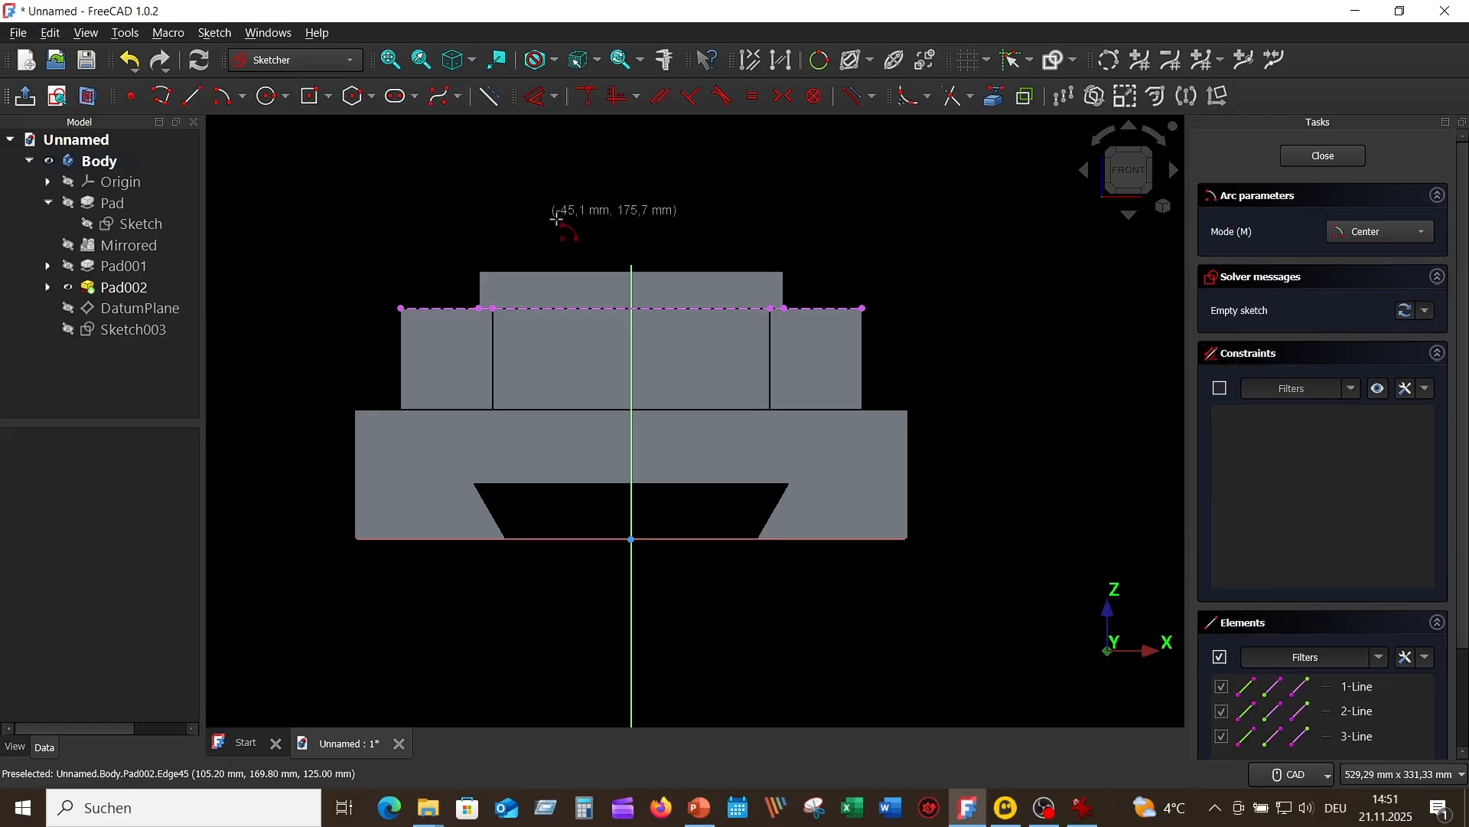
click(632, 289)
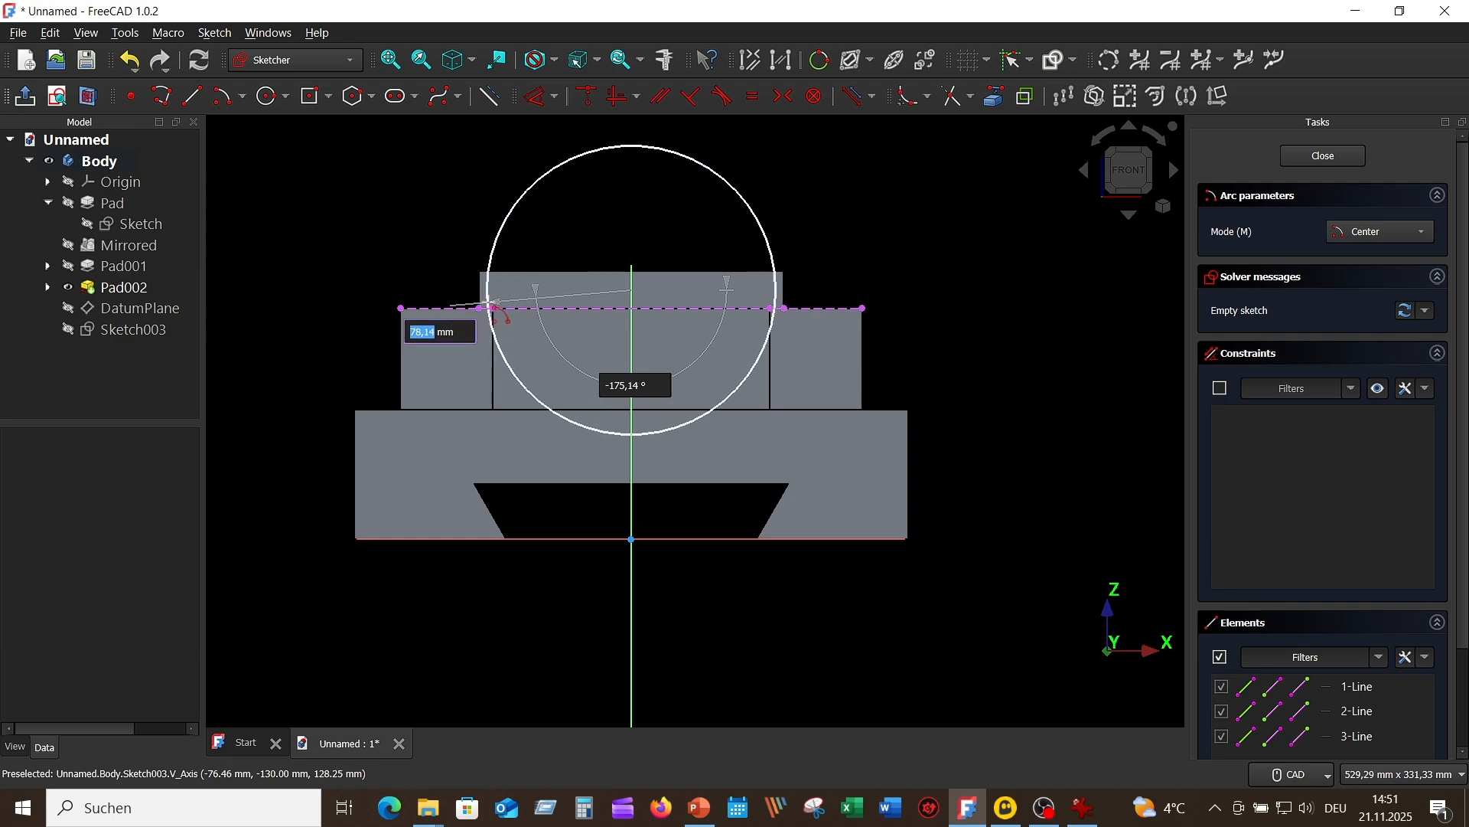
click(490, 309)
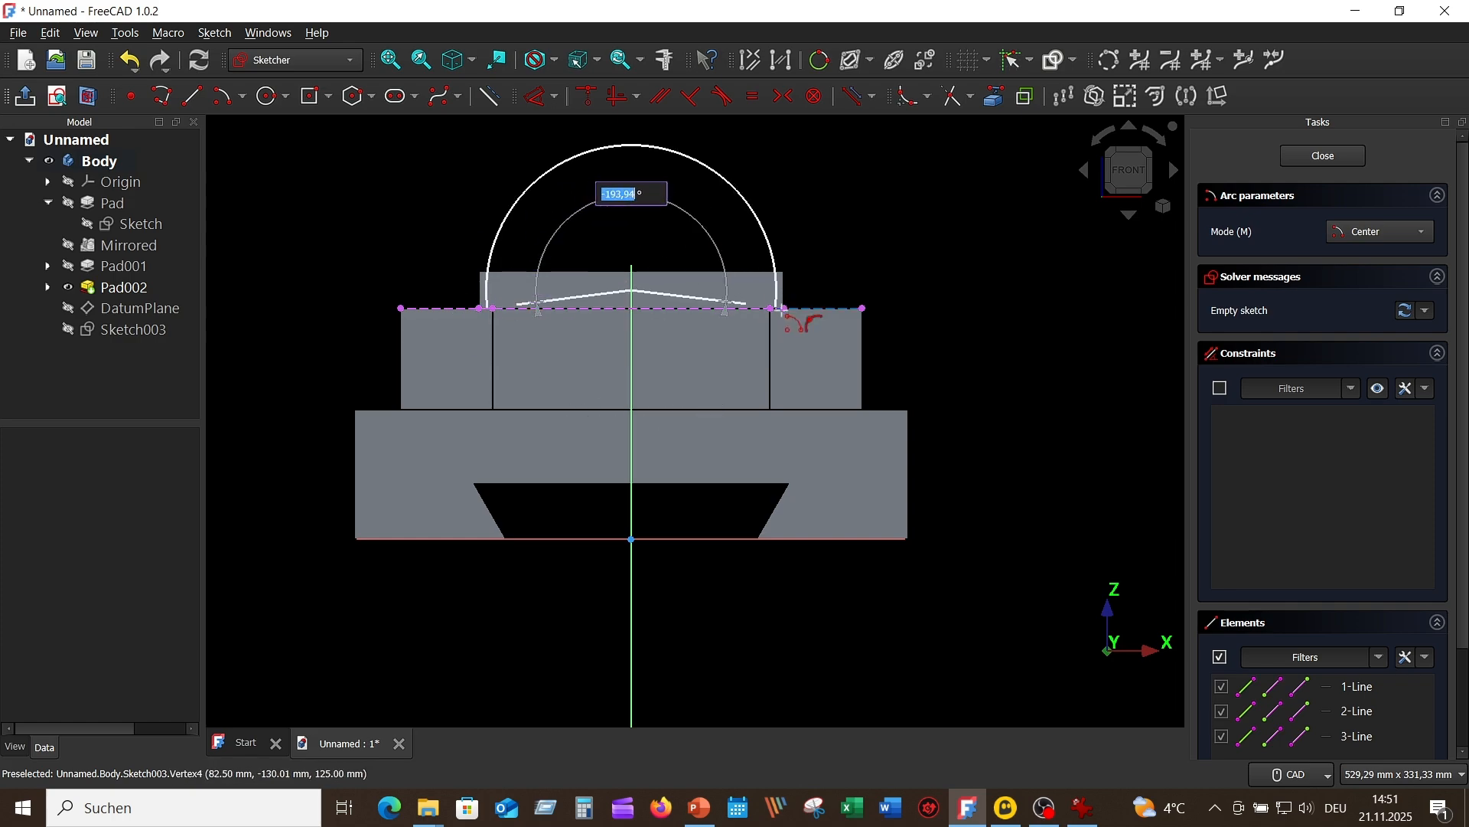
click(778, 309)
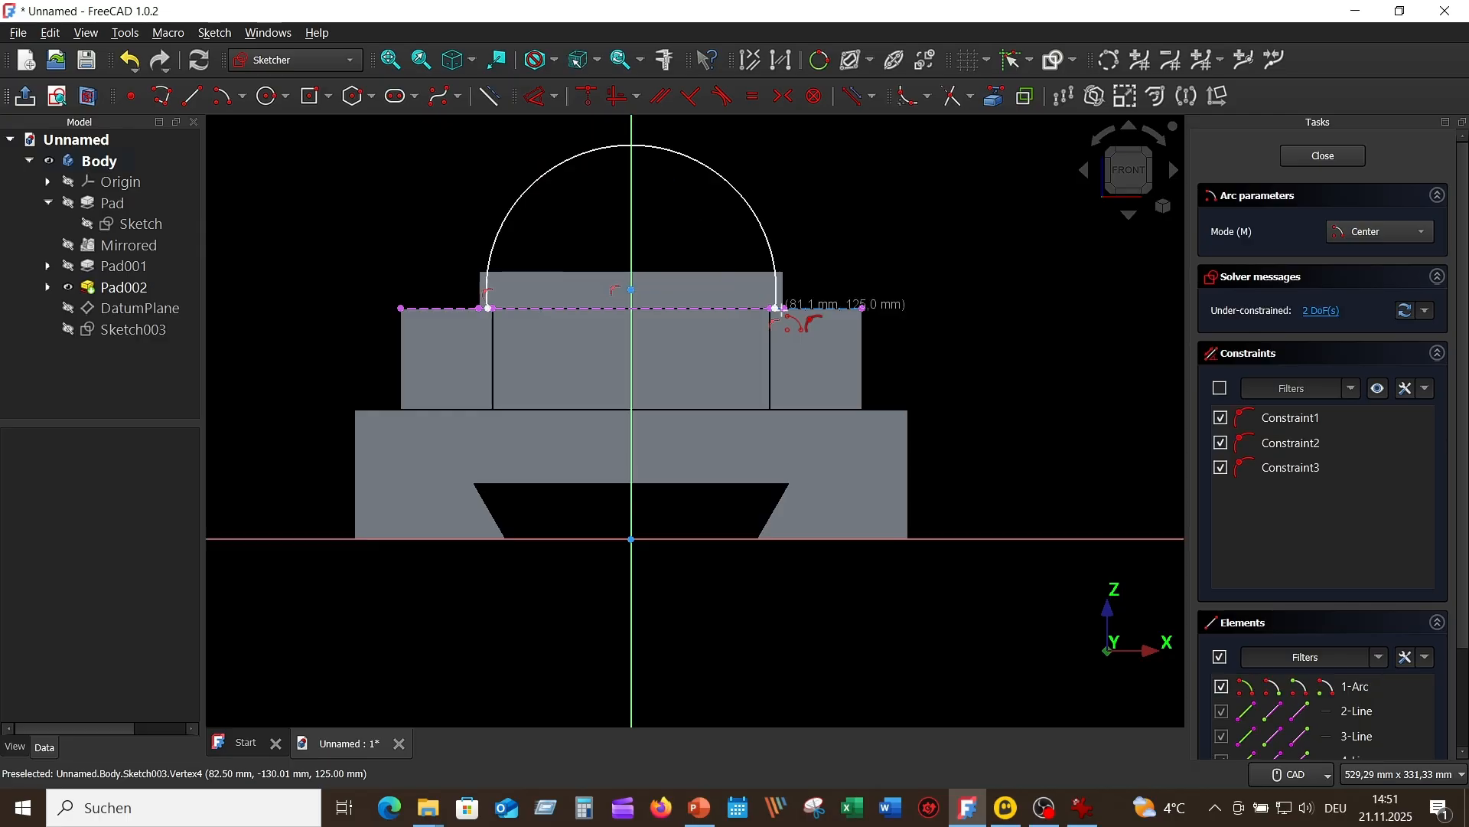
right_click(911, 193)
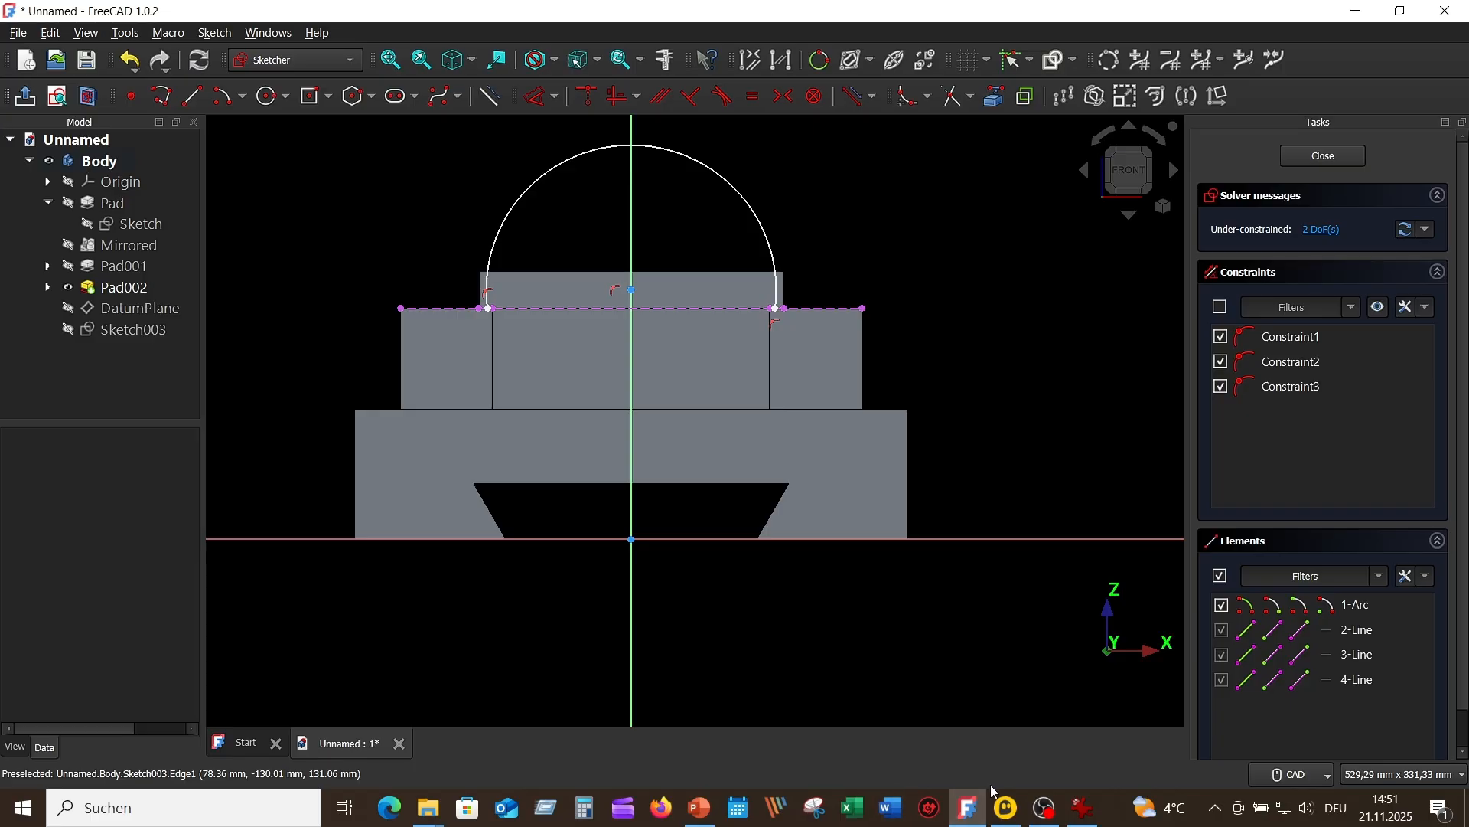
Step: Check the handle radius in the reference drawing and constrain the arc's radius to 75 mm
click(1087, 810)
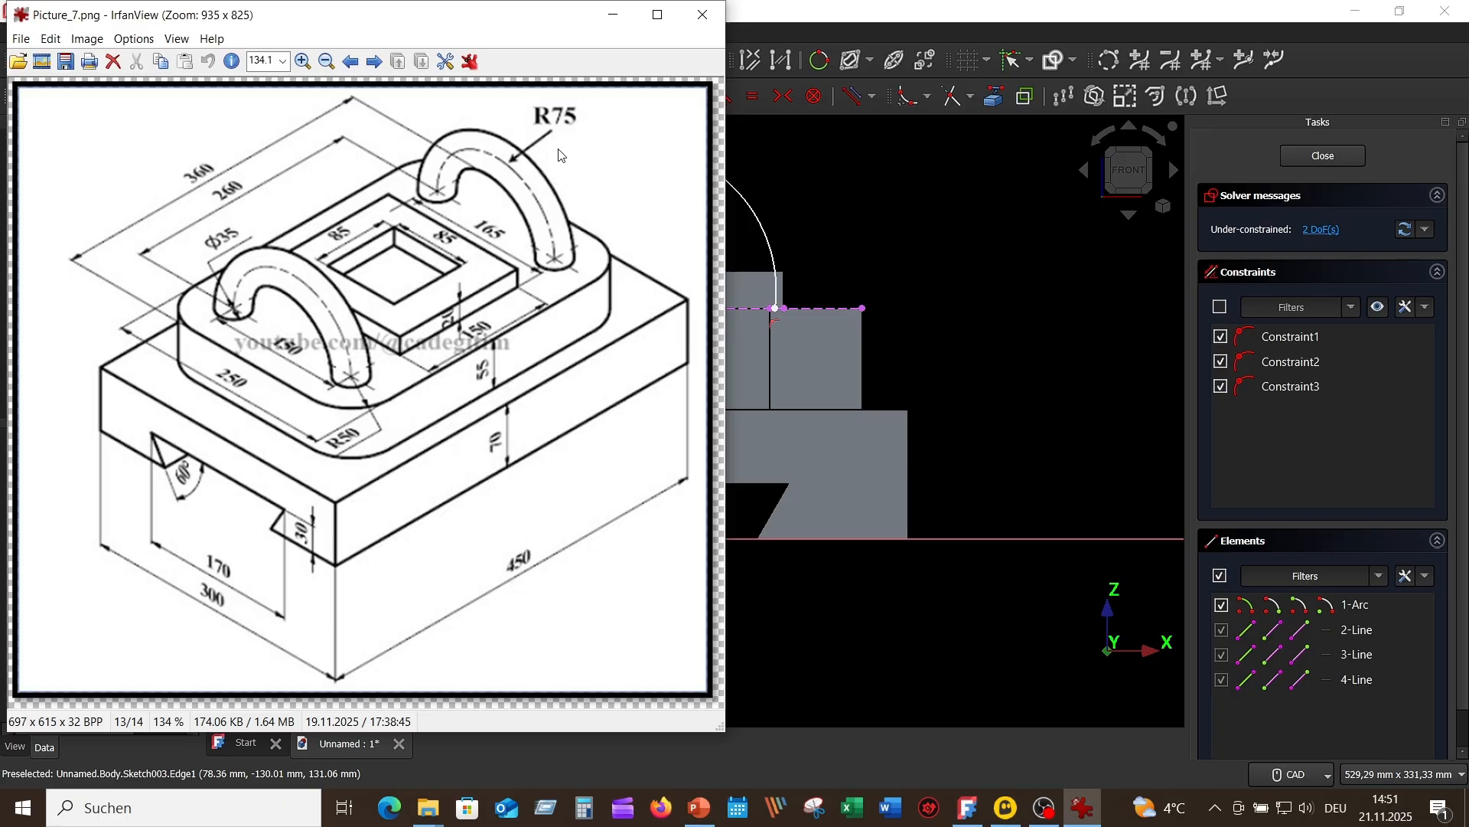
click(1048, 322)
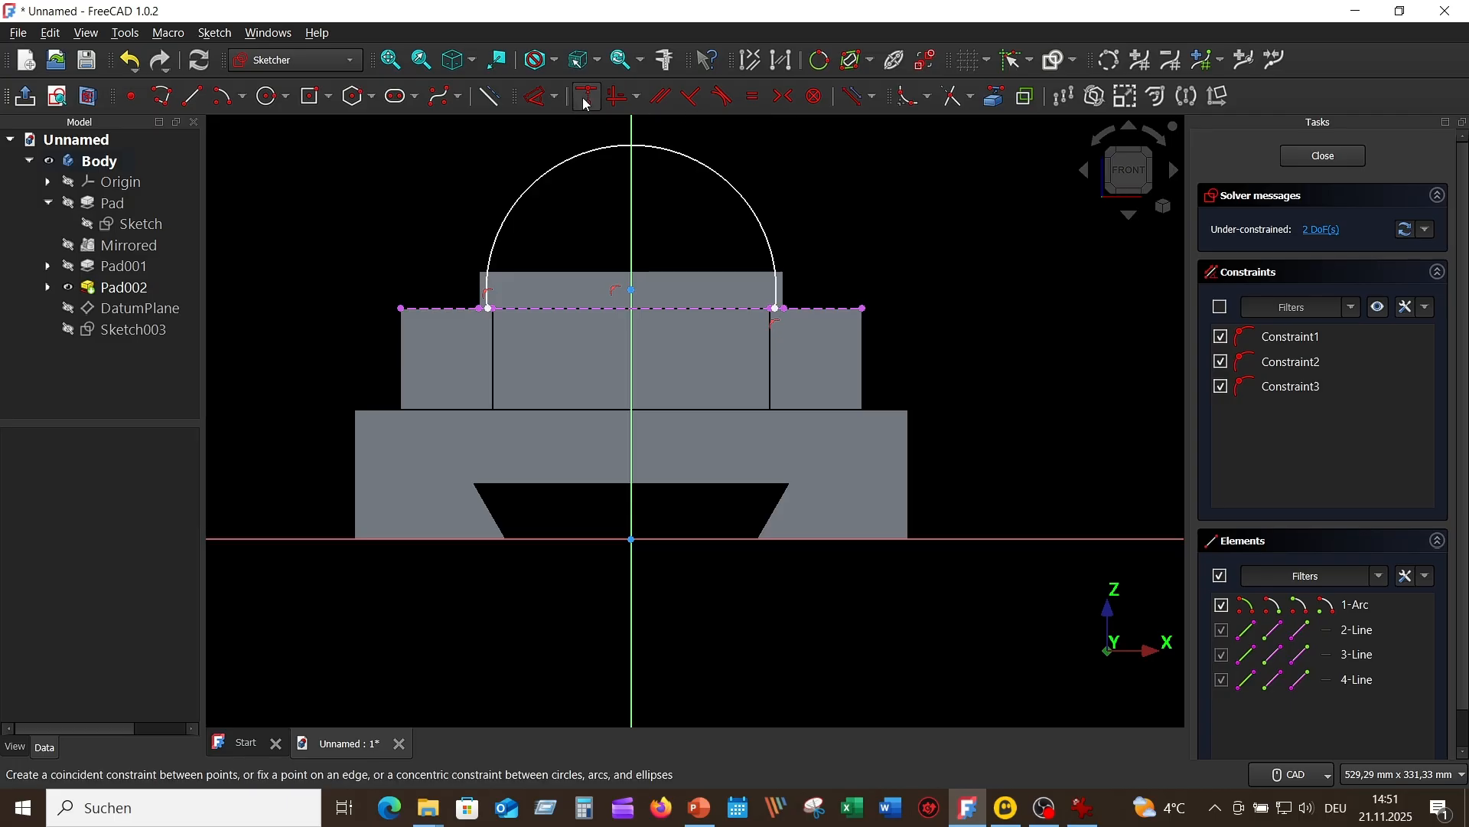
click(542, 97)
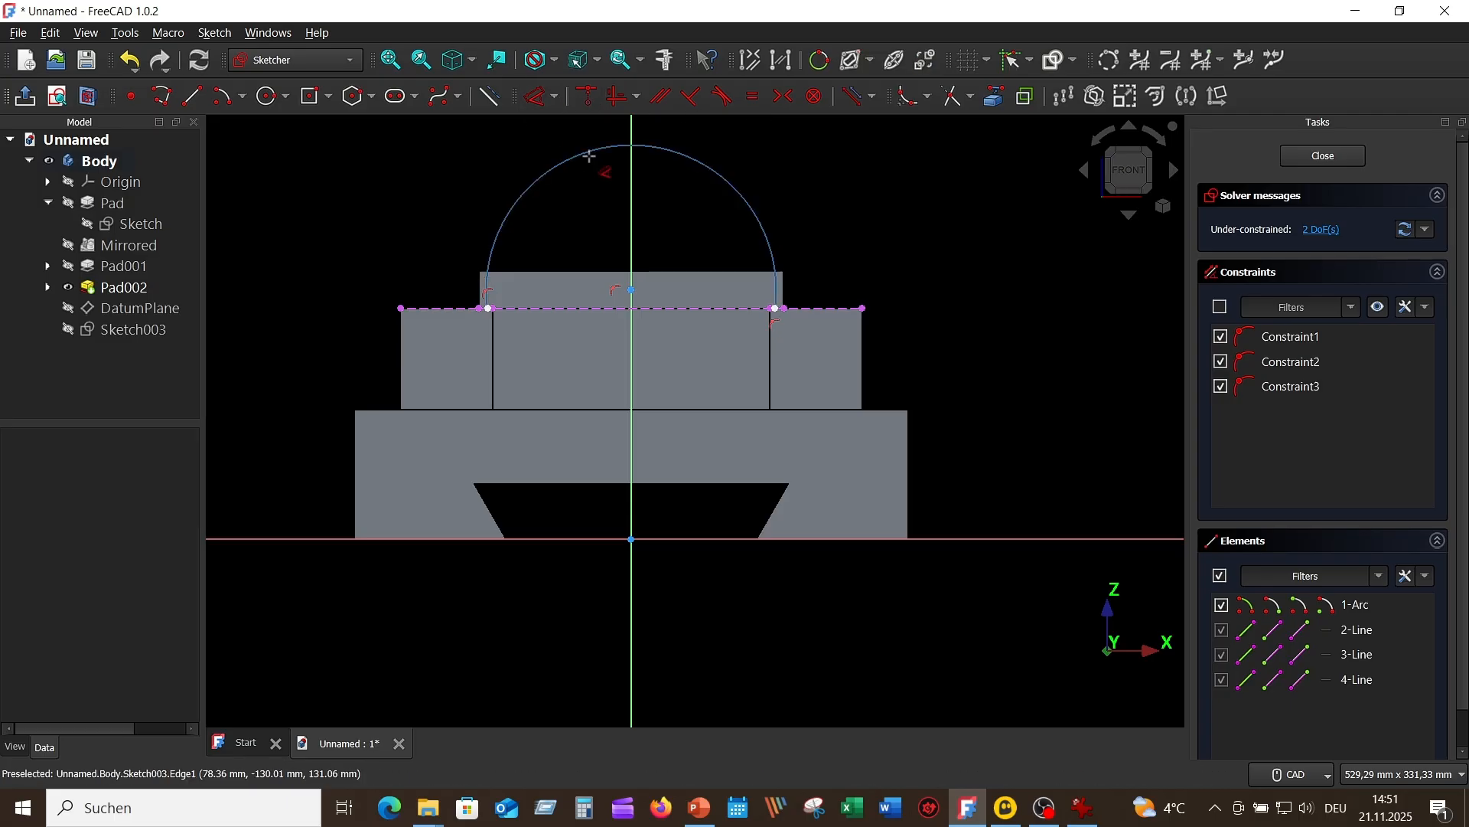
click(756, 208)
click(817, 179)
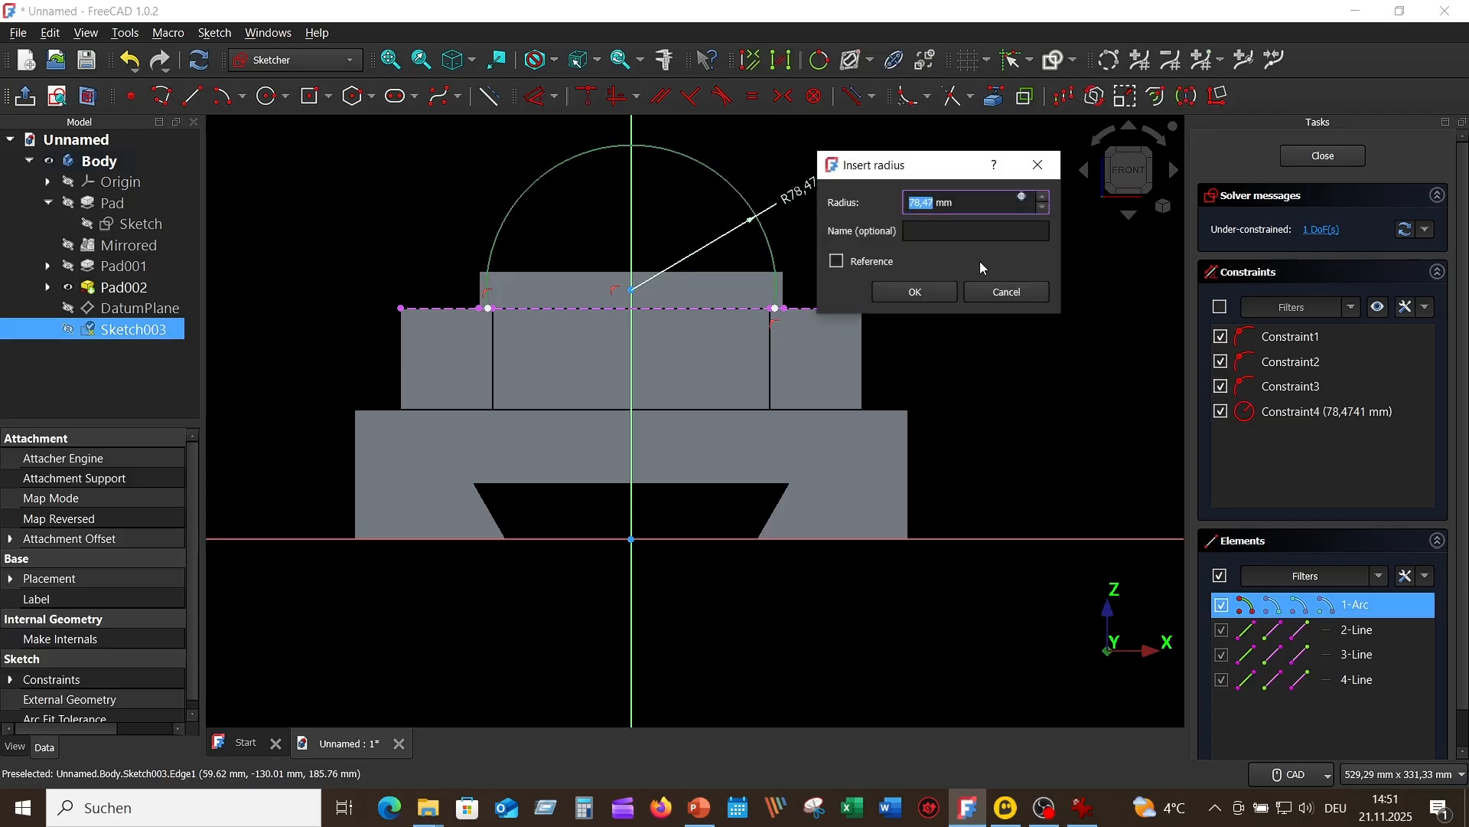
text(7)
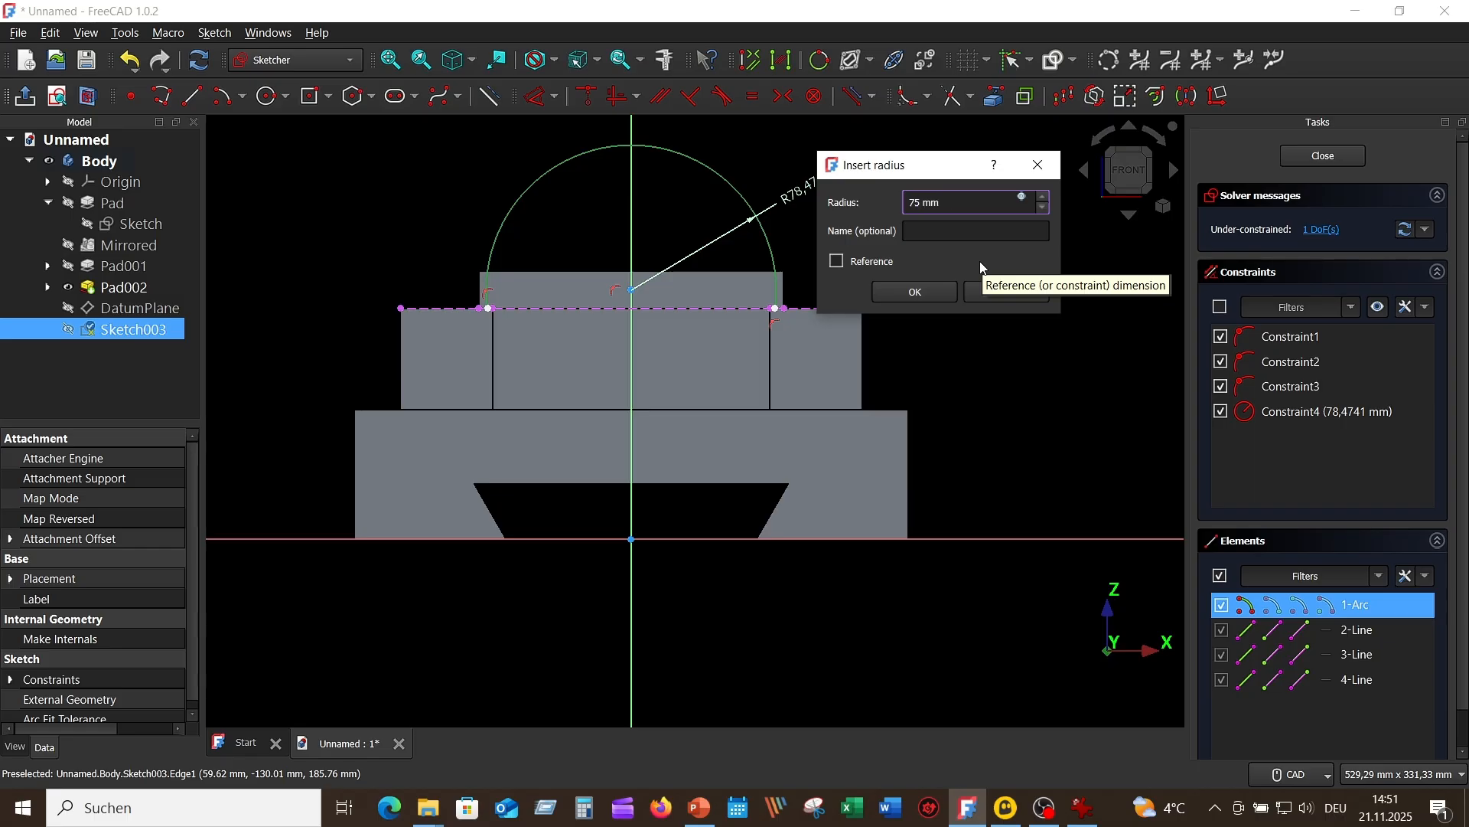
text(5)
key(Return)
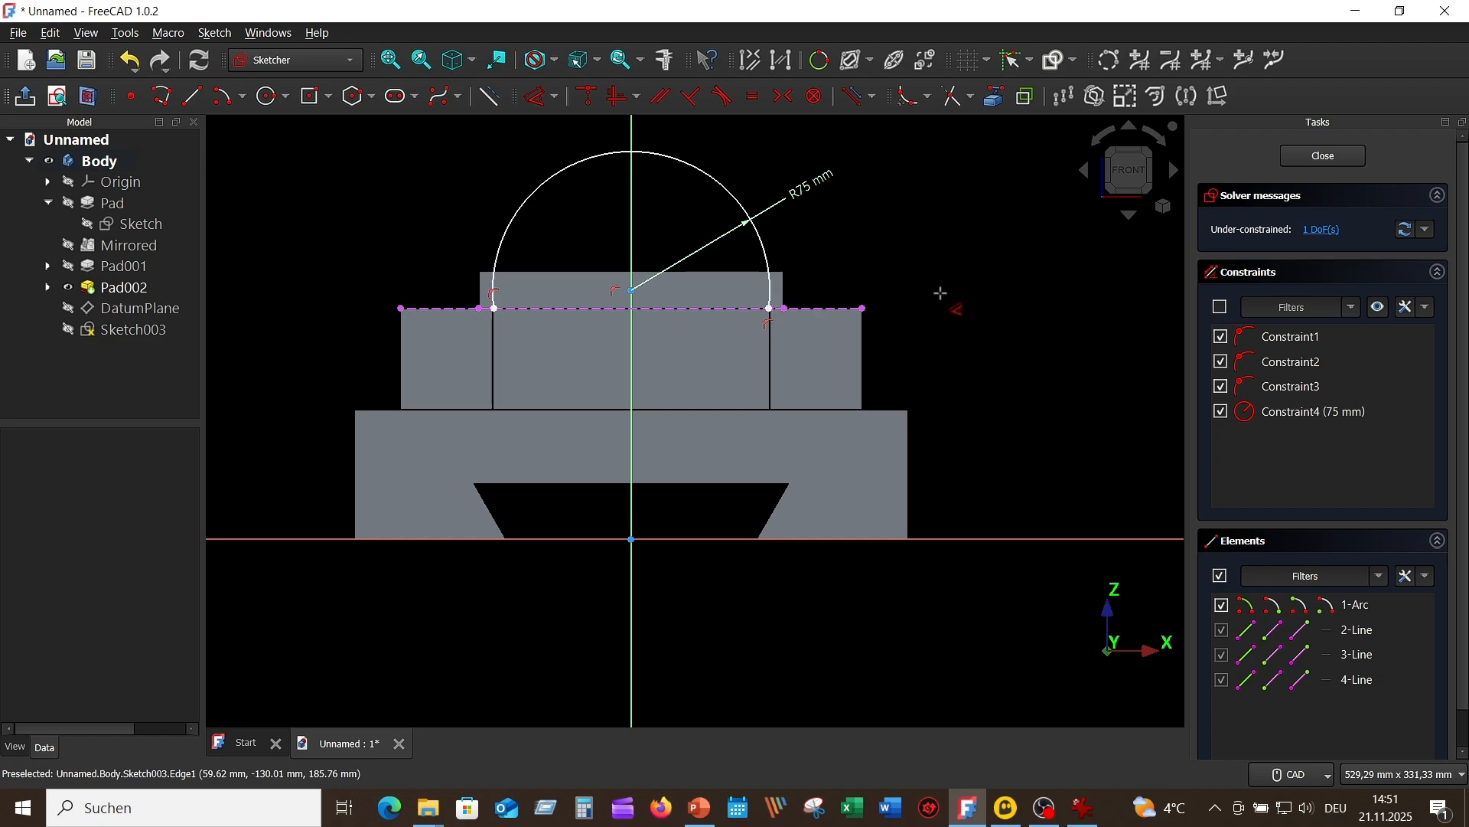
key(Escape)
Step: Constrain the arc's centre point onto the projected top edge of the block and close the sketch
scroll(814, 338, up, 3)
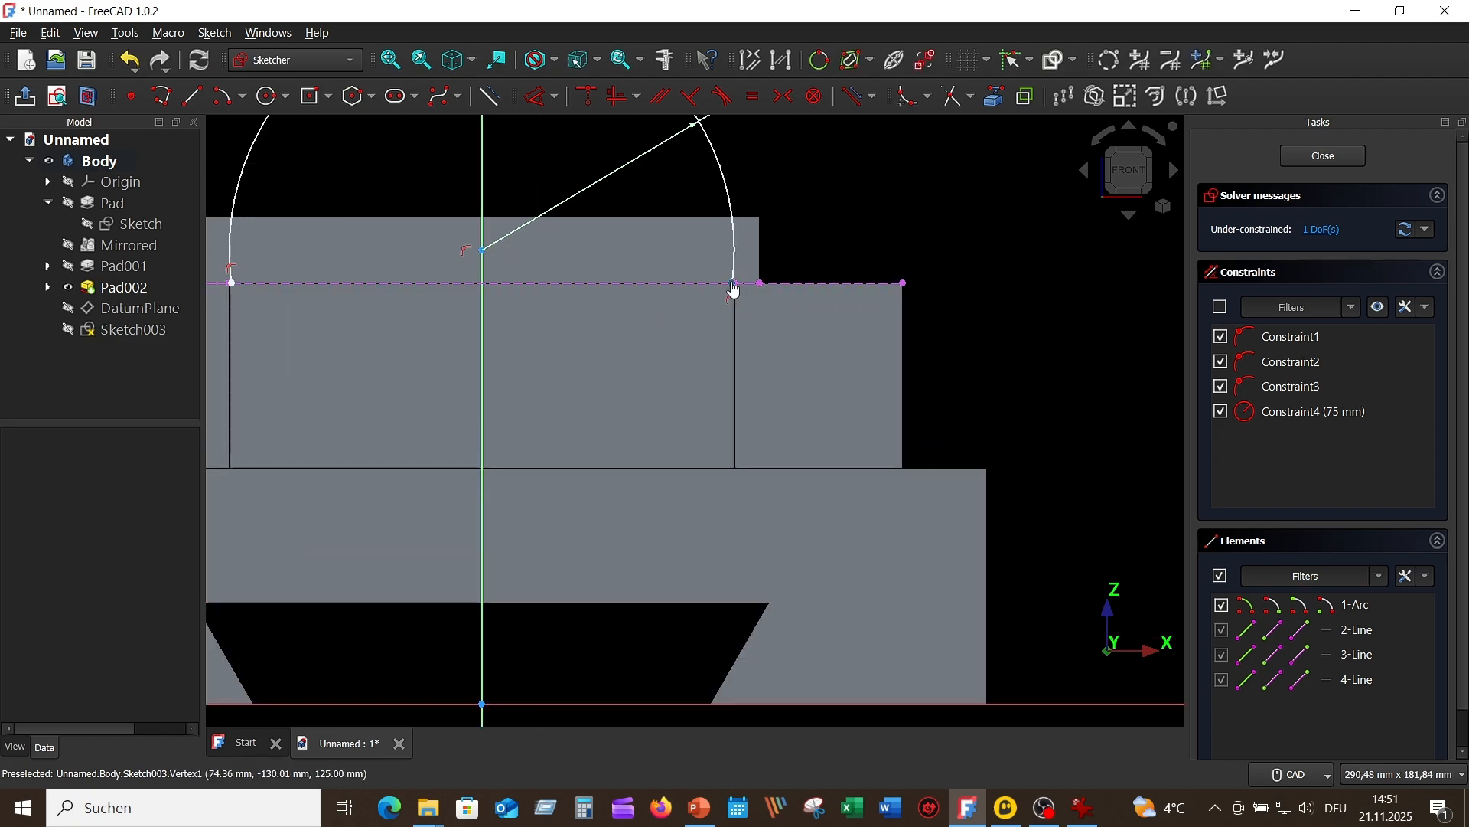
mouse_move(733, 287)
mouse_down()
mouse_move(758, 263)
mouse_move(708, 287)
mouse_up()
scroll(600, 313, down, 2)
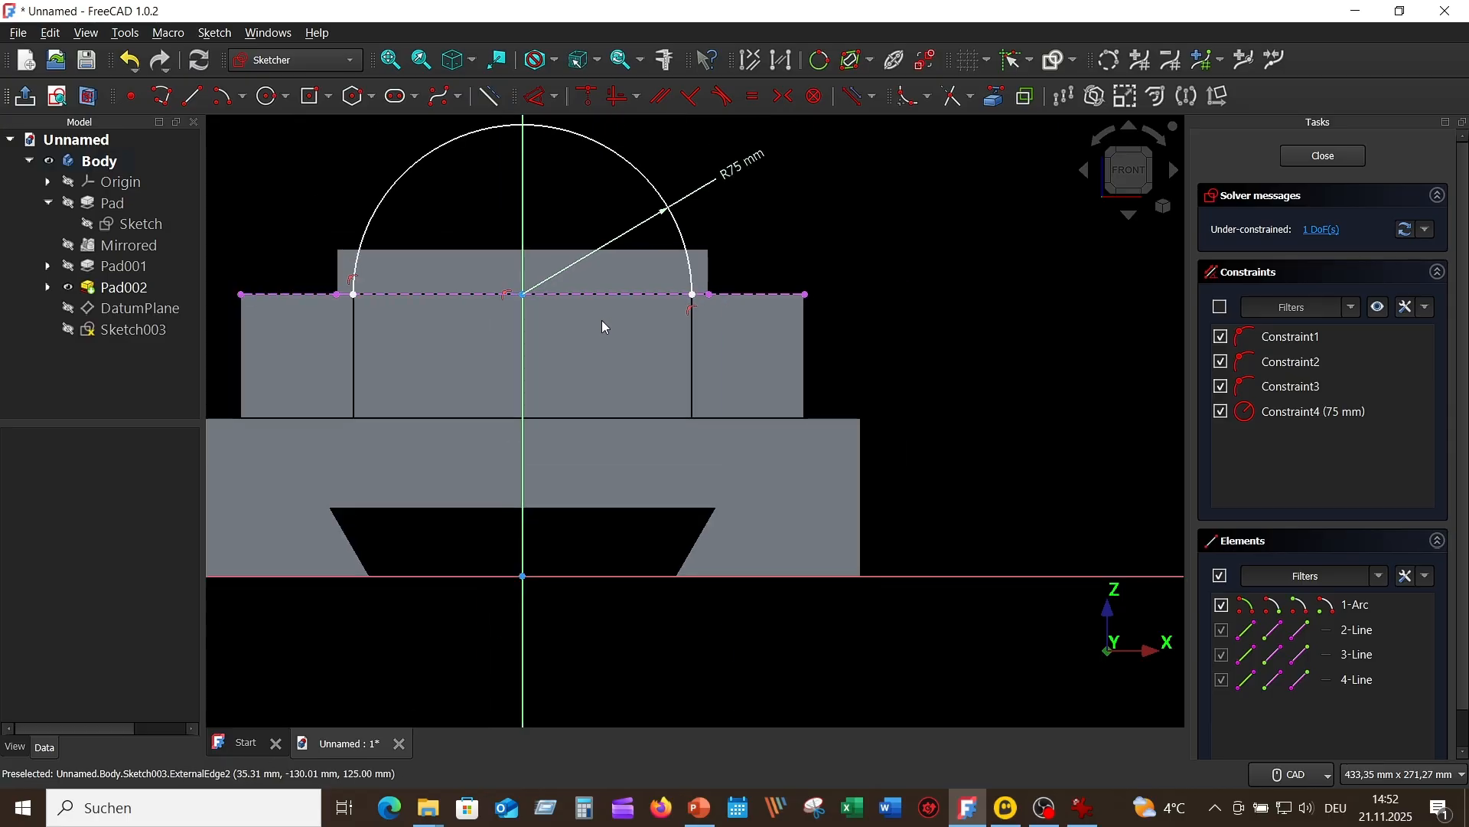
scroll(561, 319, up, 6)
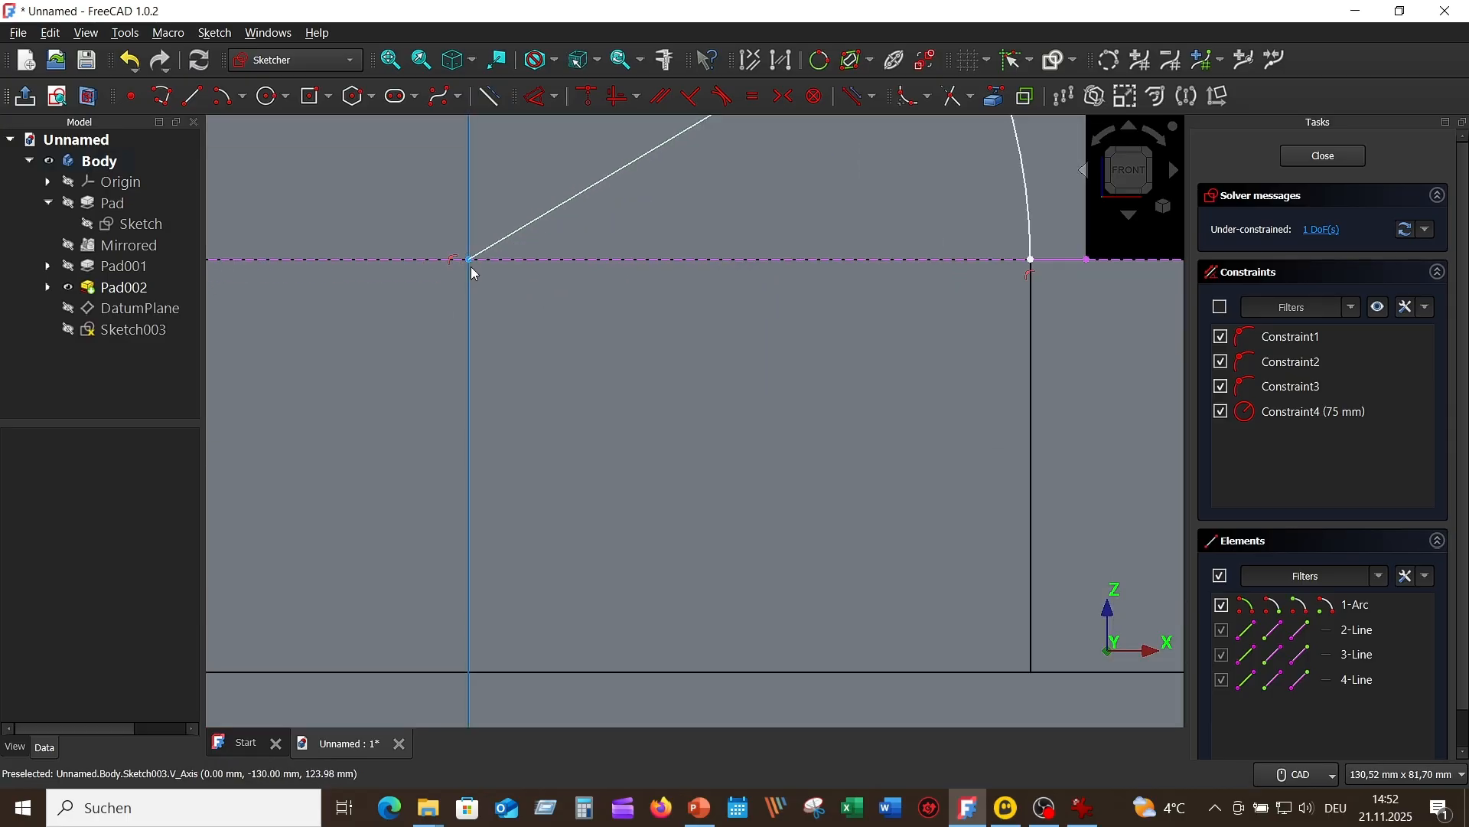
drag(470, 261, 476, 225)
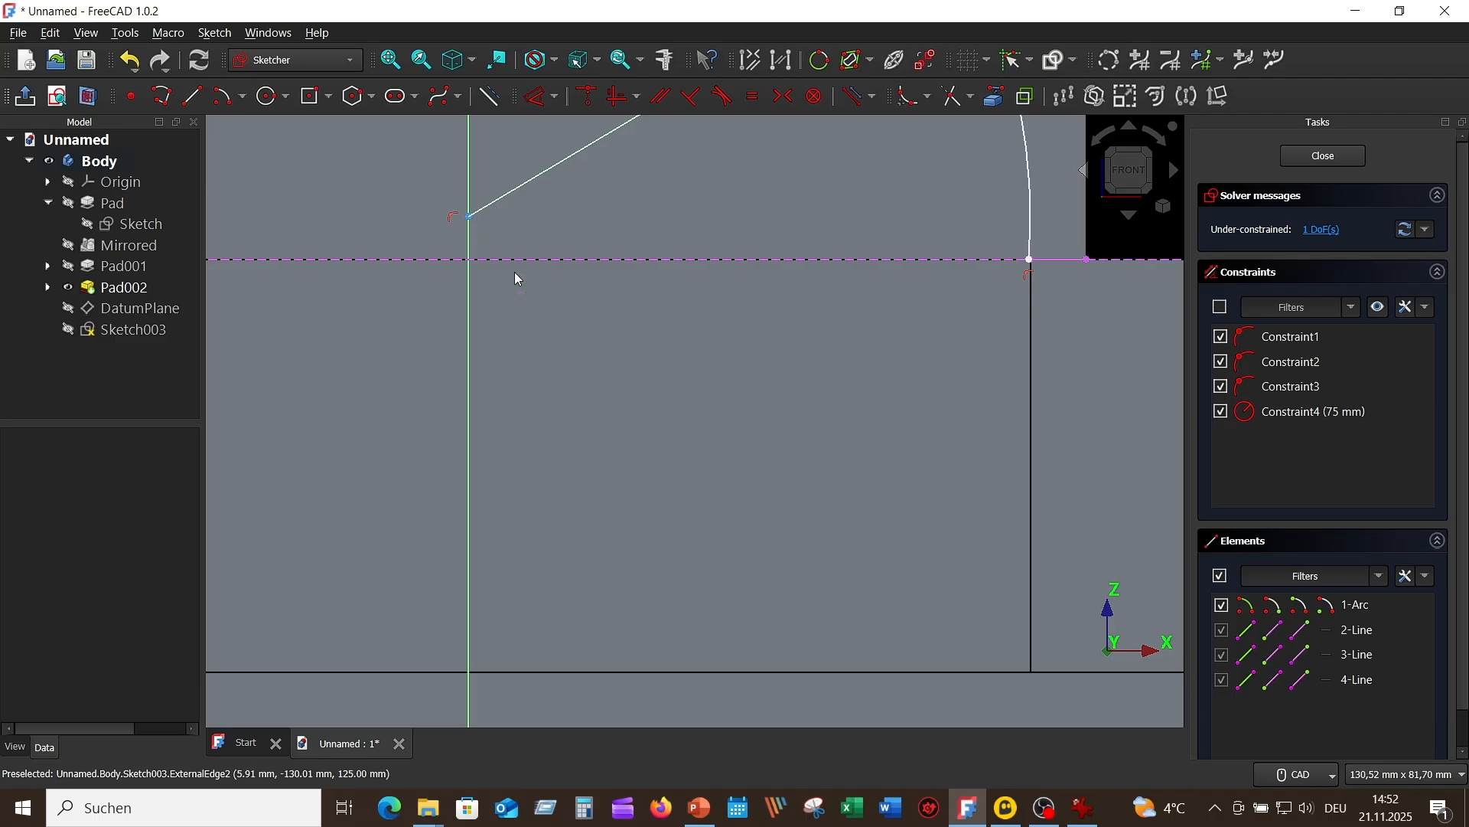
click(472, 218)
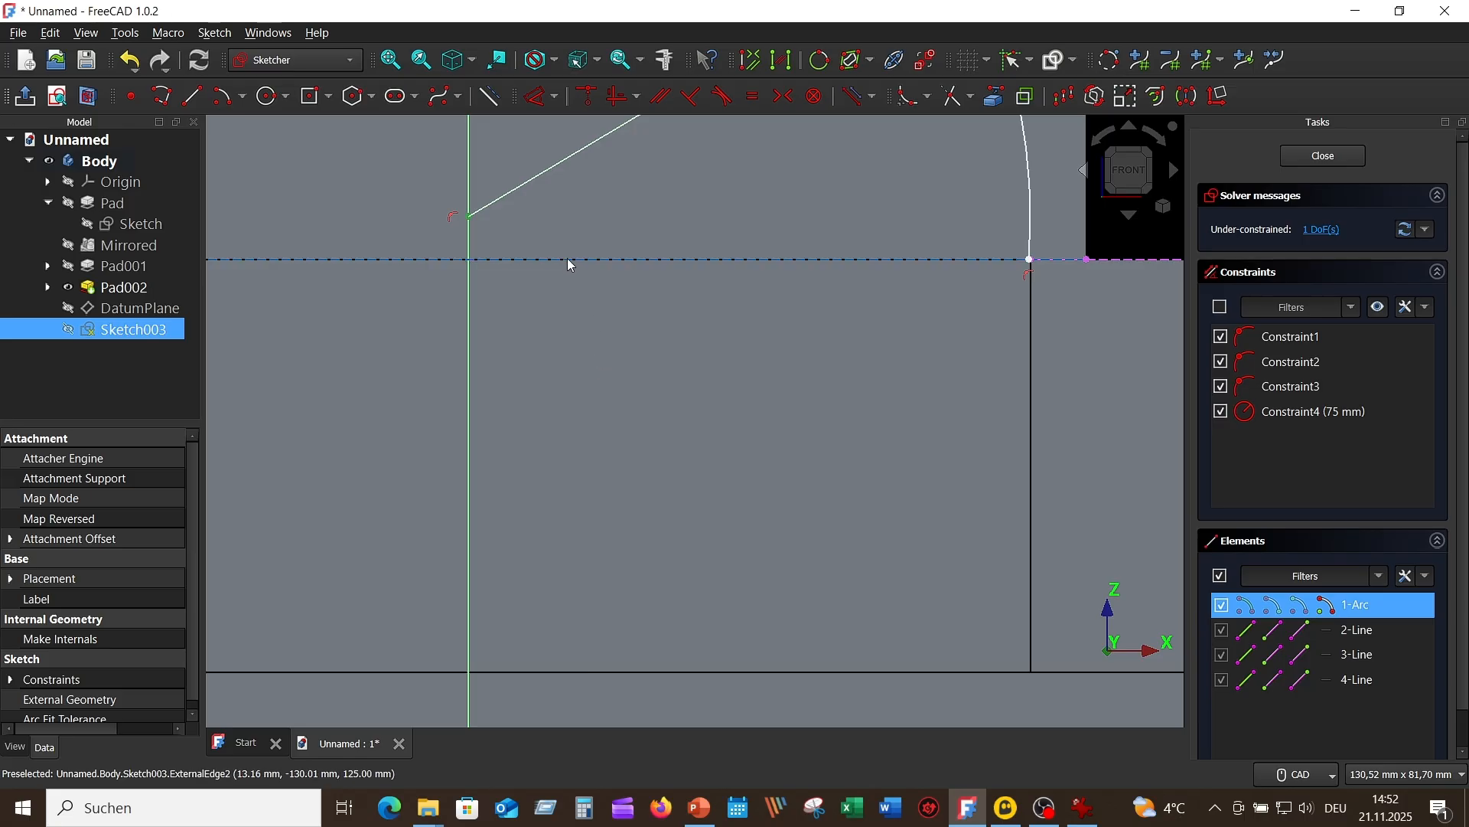
click(571, 261)
scroll(692, 343, down, 3)
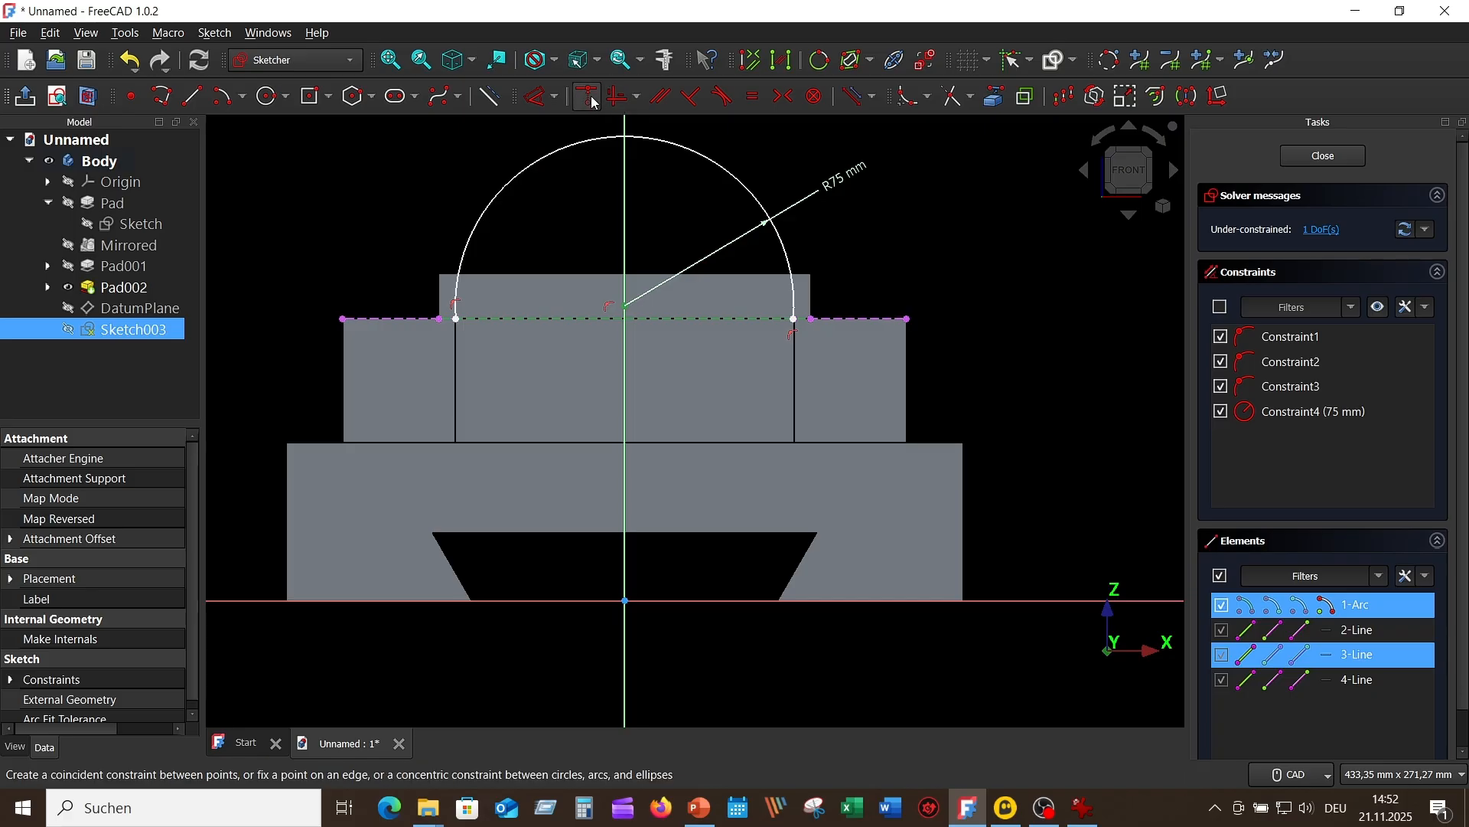
click(594, 97)
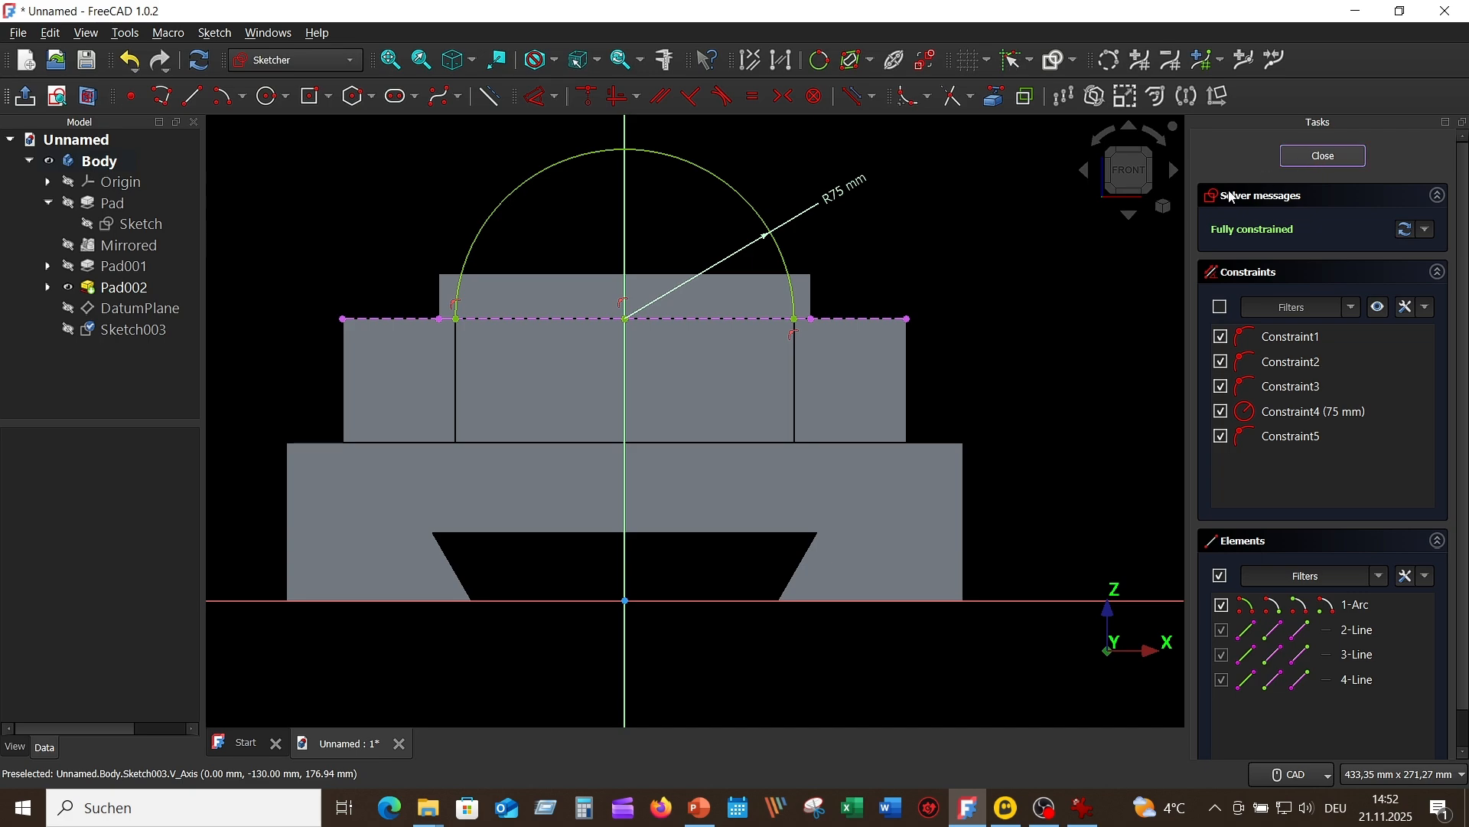
click(1326, 157)
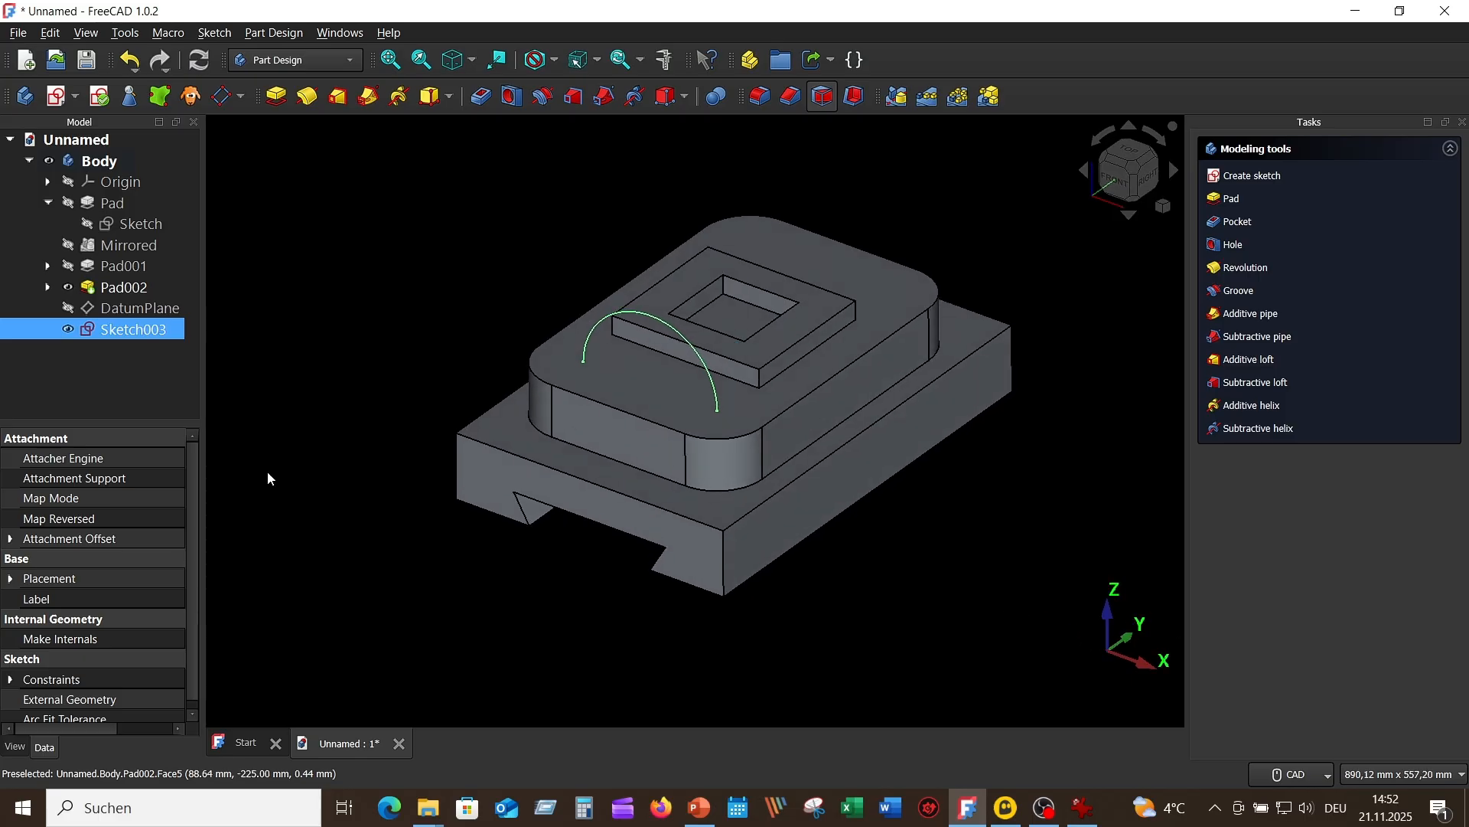
Step: Create a new sketch on the top face of the raised block
click(641, 383)
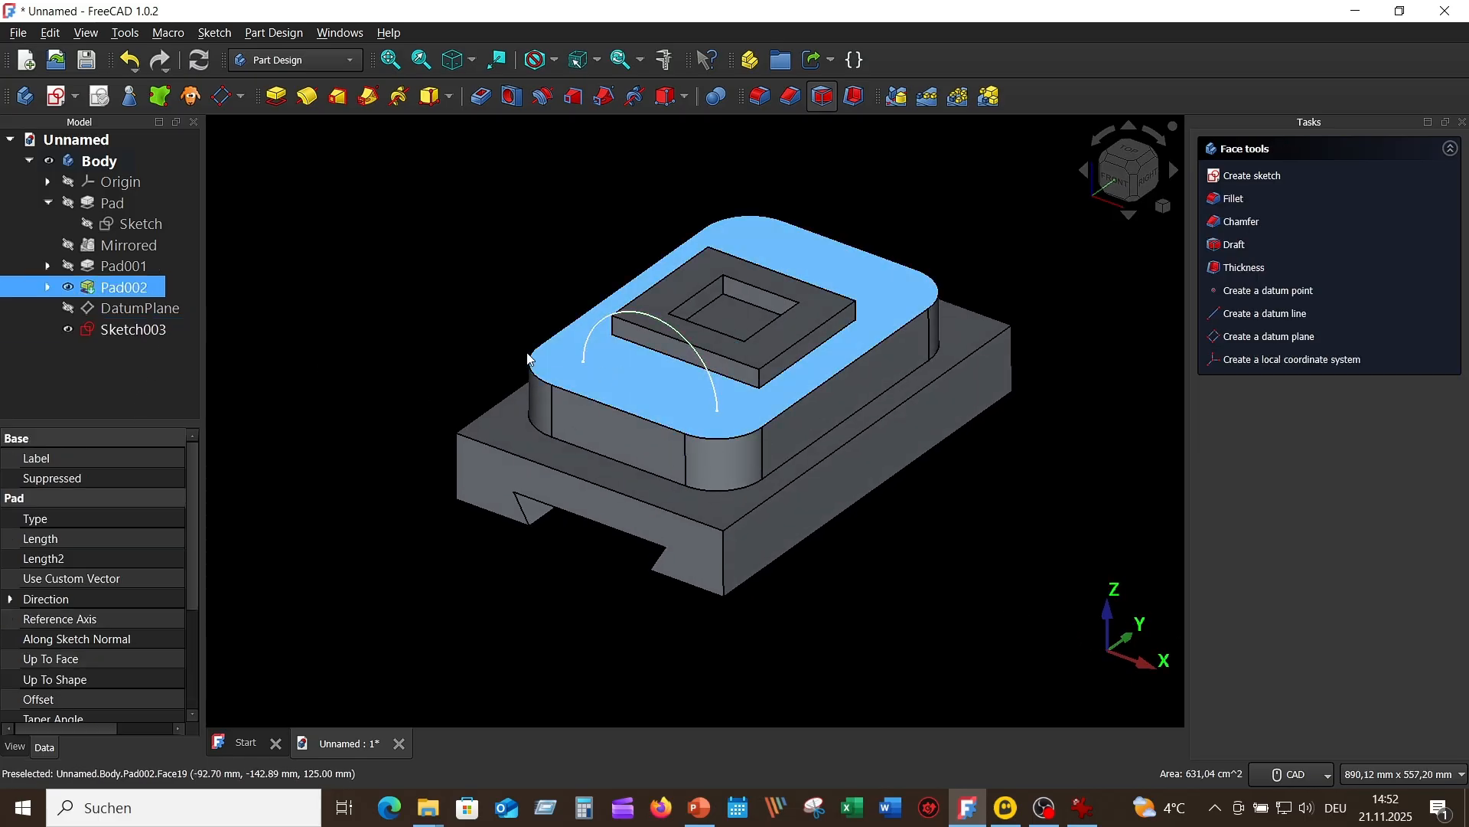
click(56, 96)
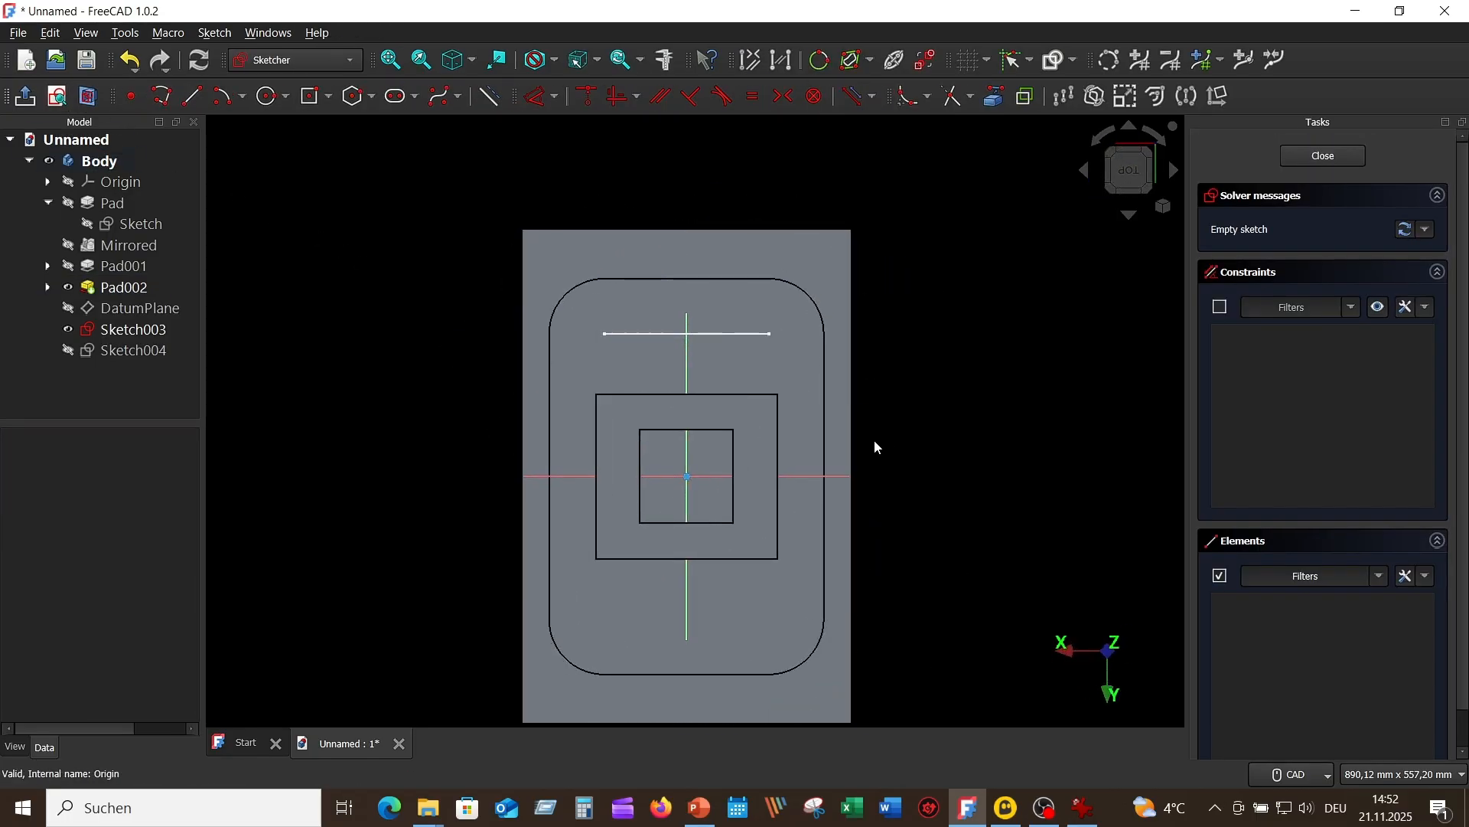
scroll(930, 399, up, 2)
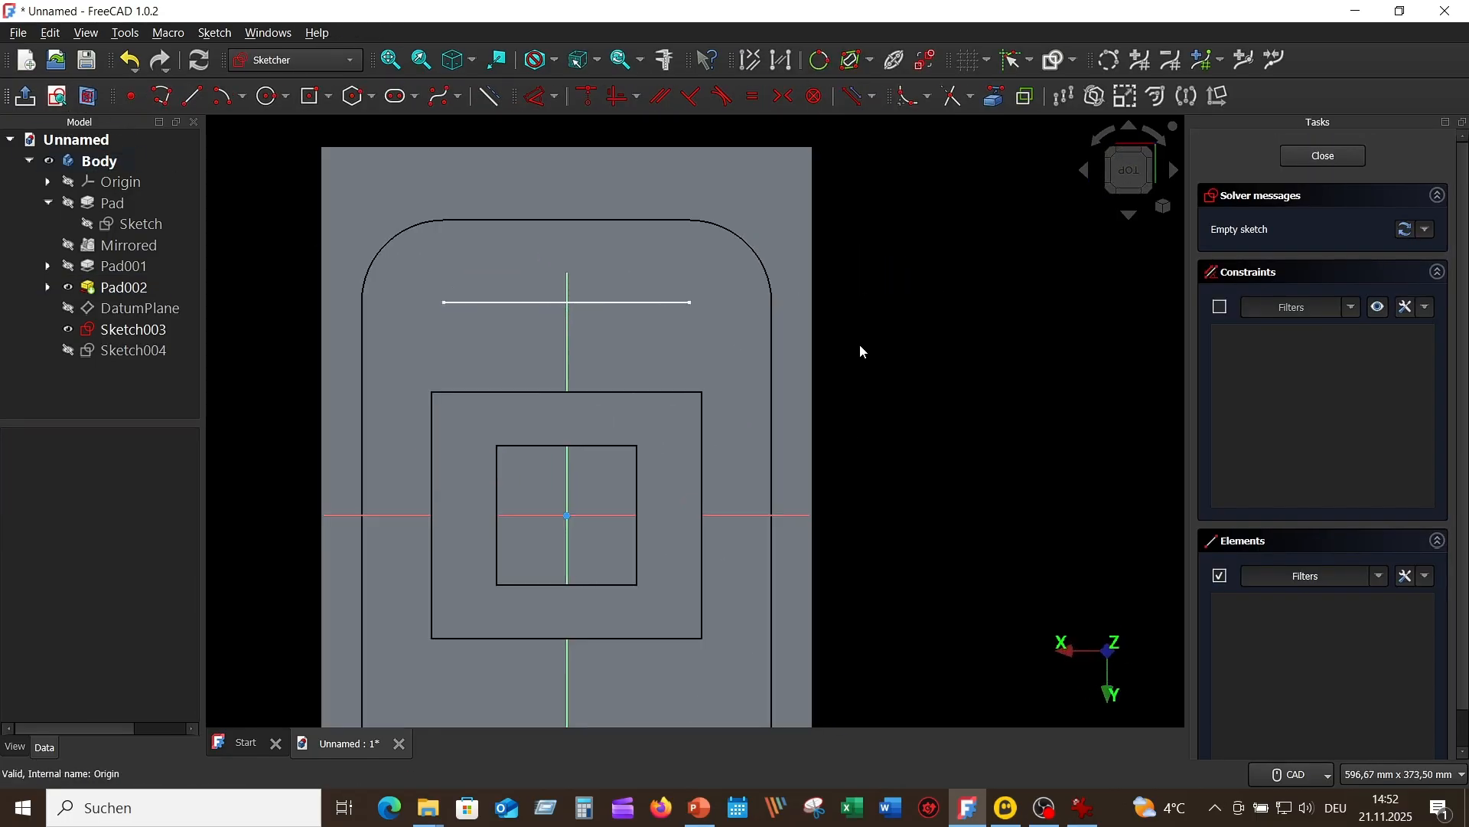
Step: Draw a circle about 37 mm in diameter near one end of the handle arc and check the handle diameter in the reference drawing
click(270, 98)
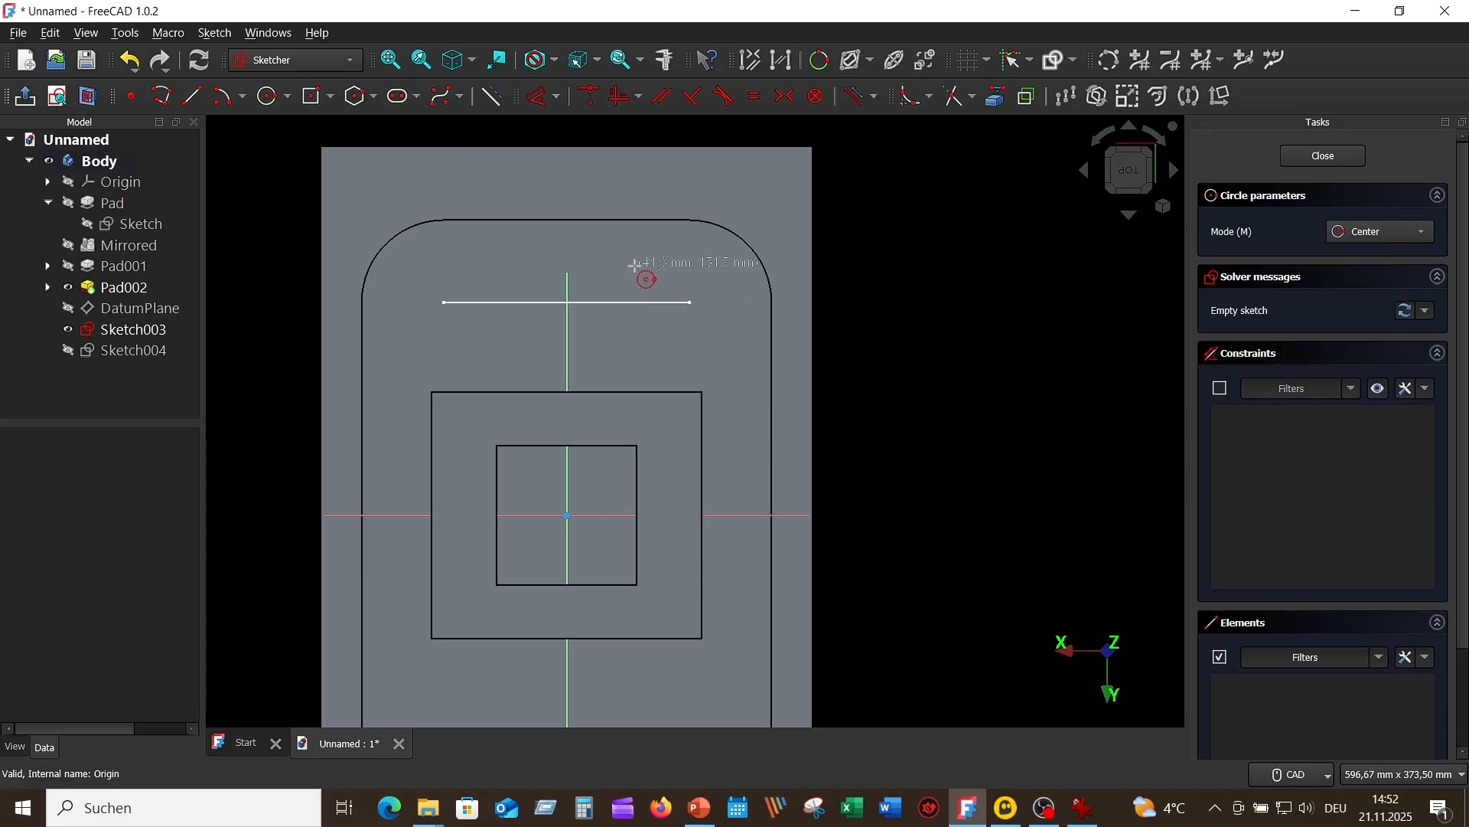
click(663, 272)
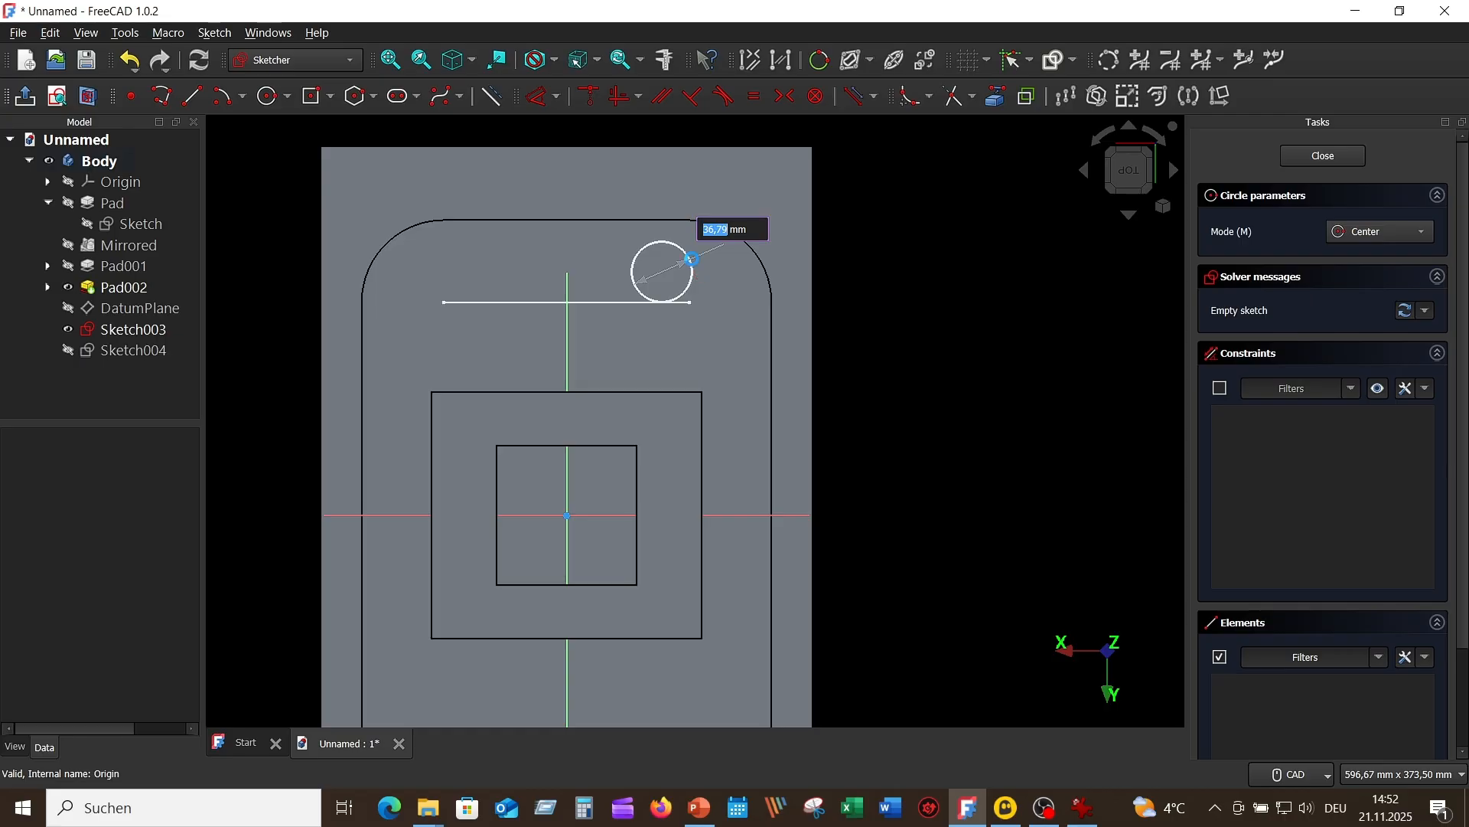
click(691, 258)
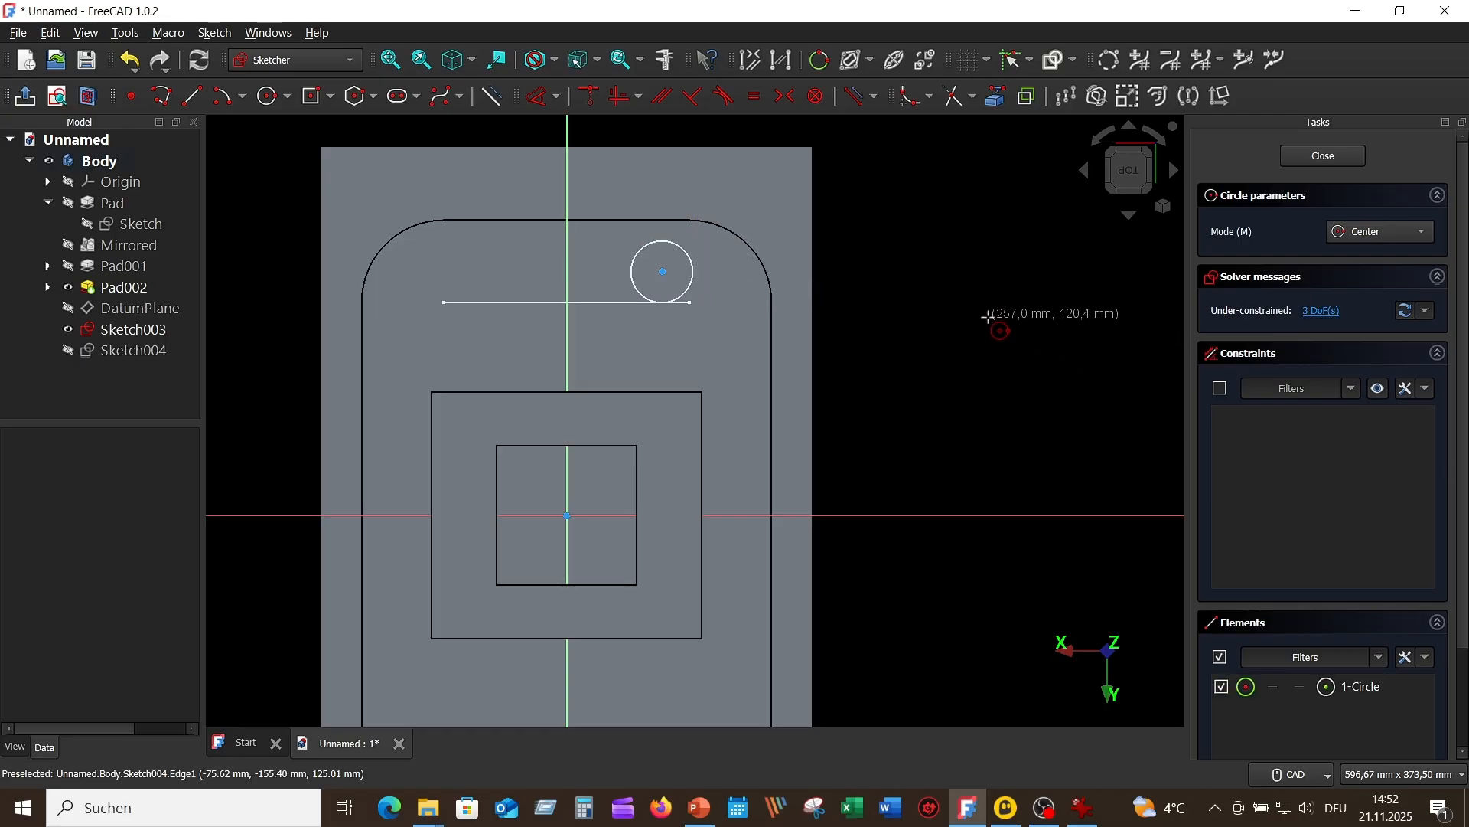
right_click(995, 315)
click(1083, 807)
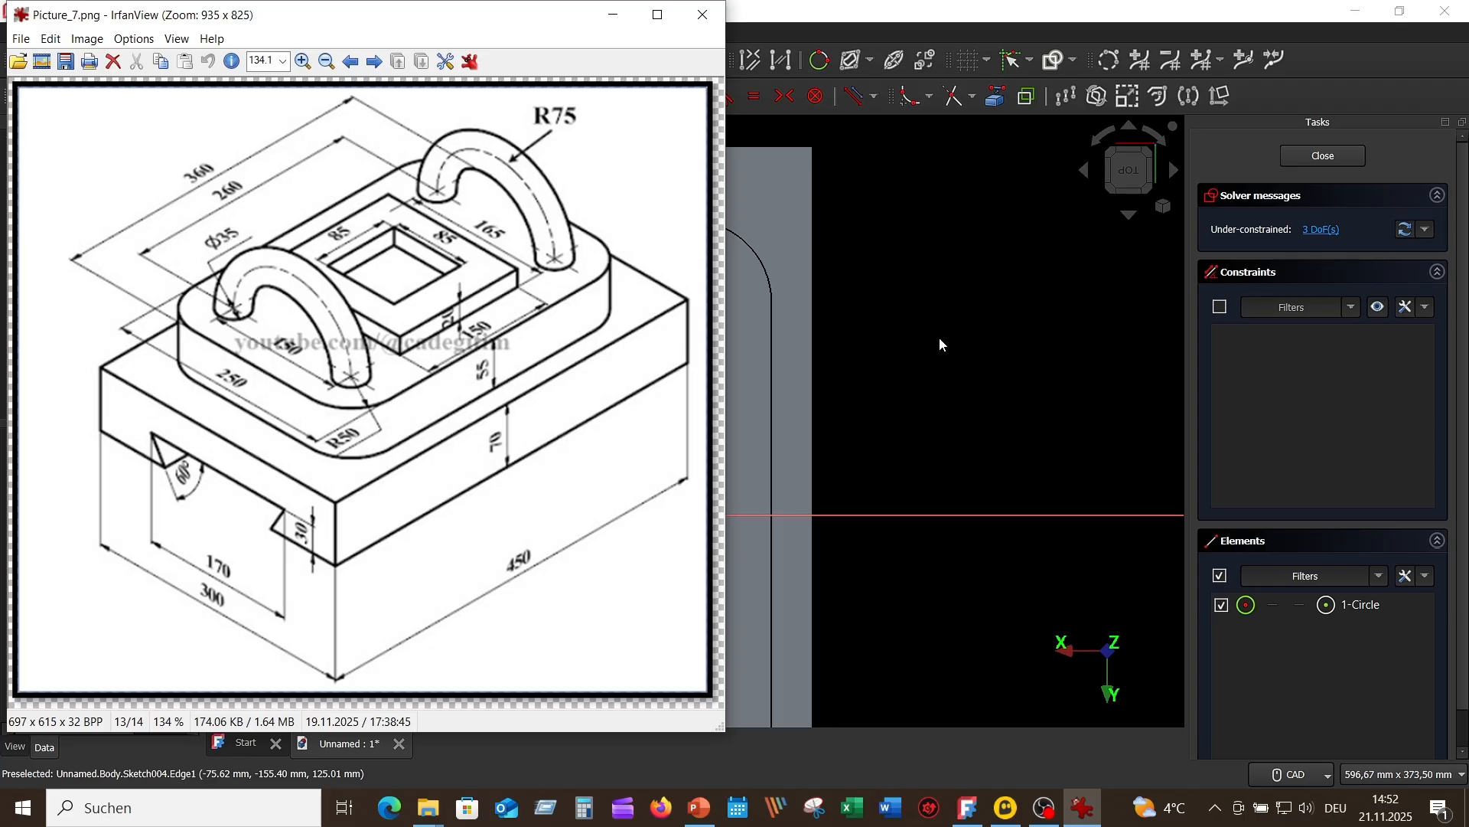
Step: Constrain the diameter of the handle's profile circle to 35 mm
click(1083, 329)
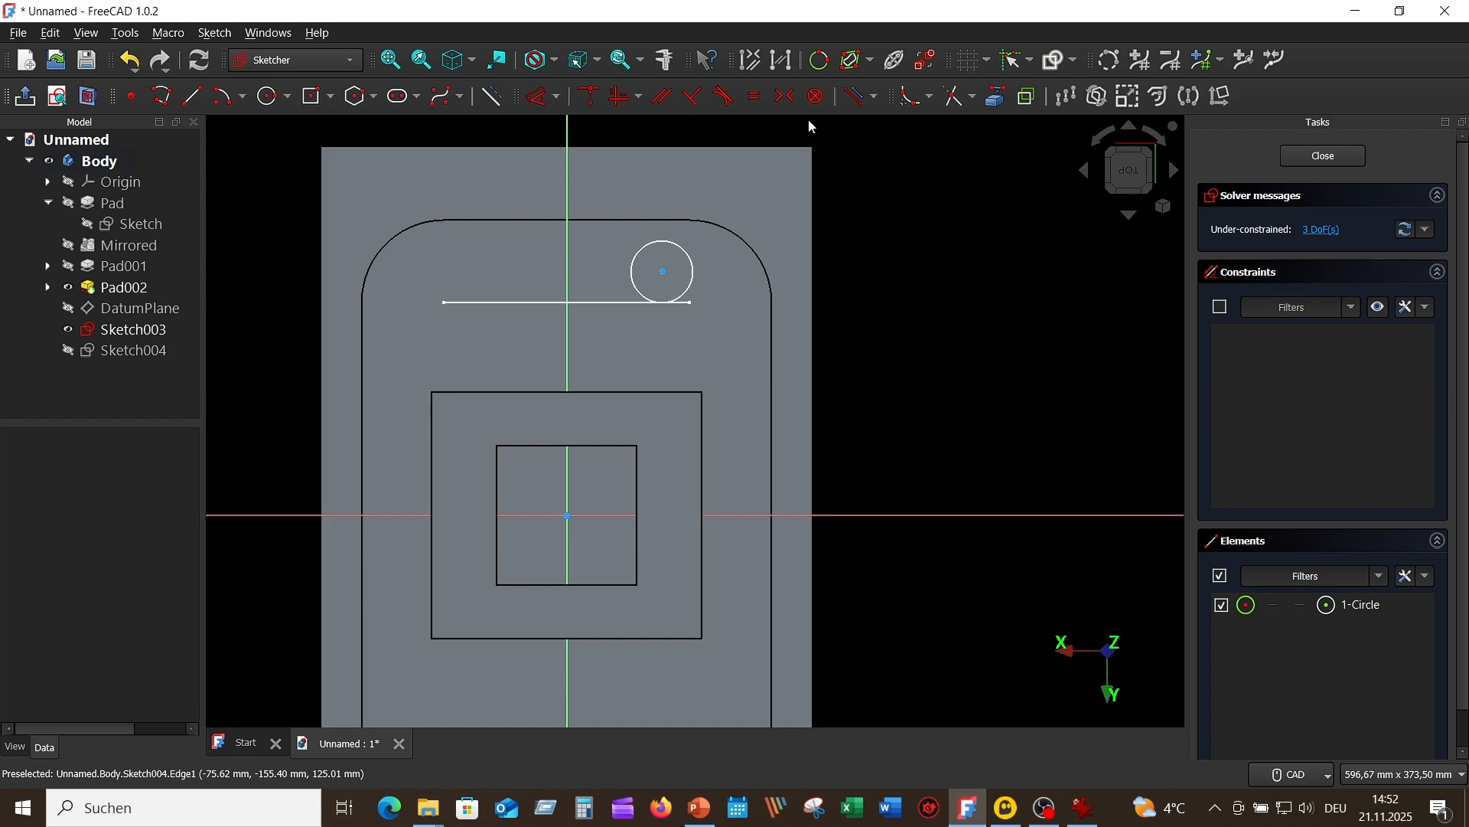
click(539, 99)
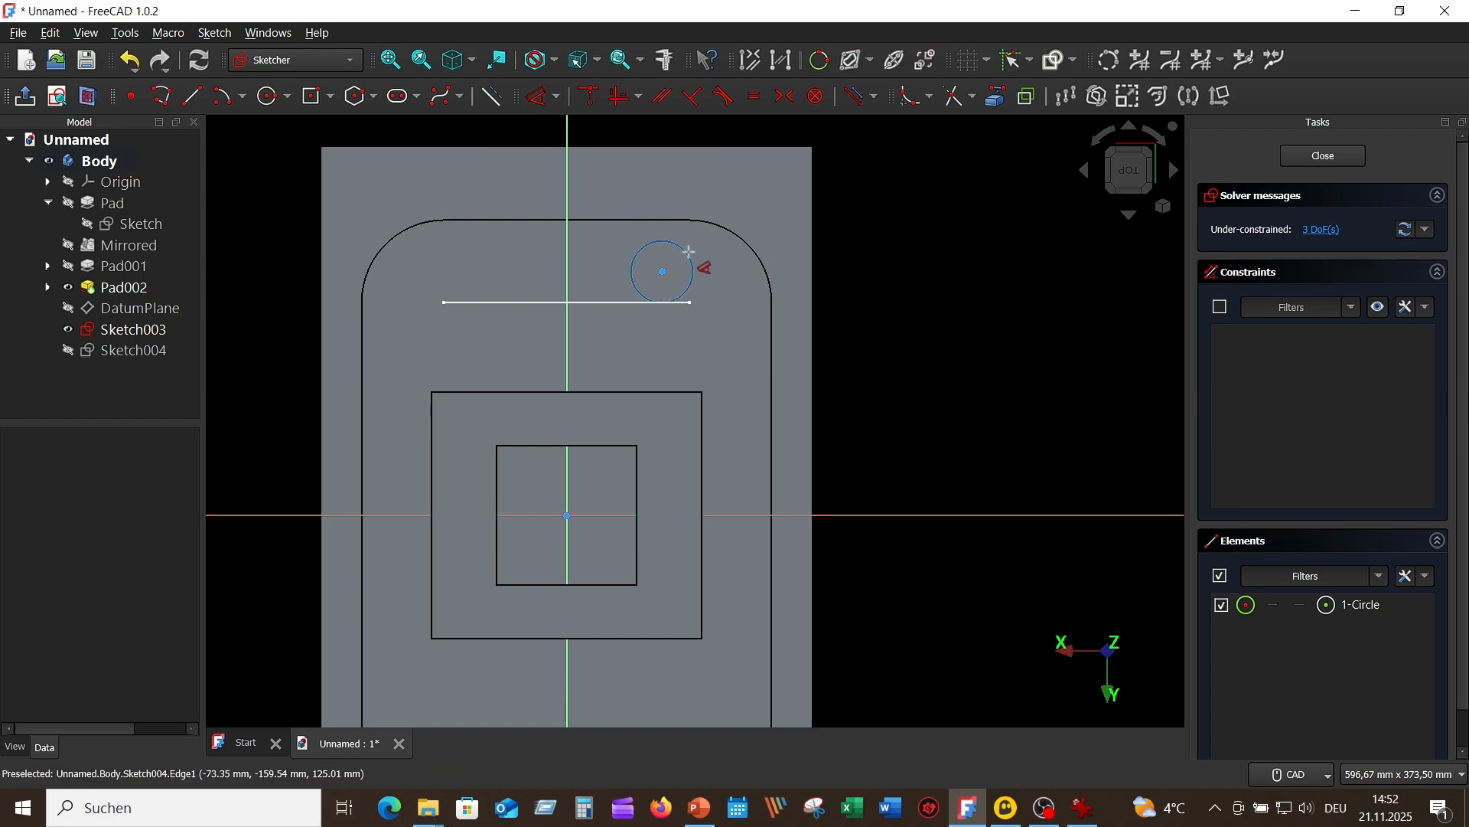
click(688, 251)
click(822, 250)
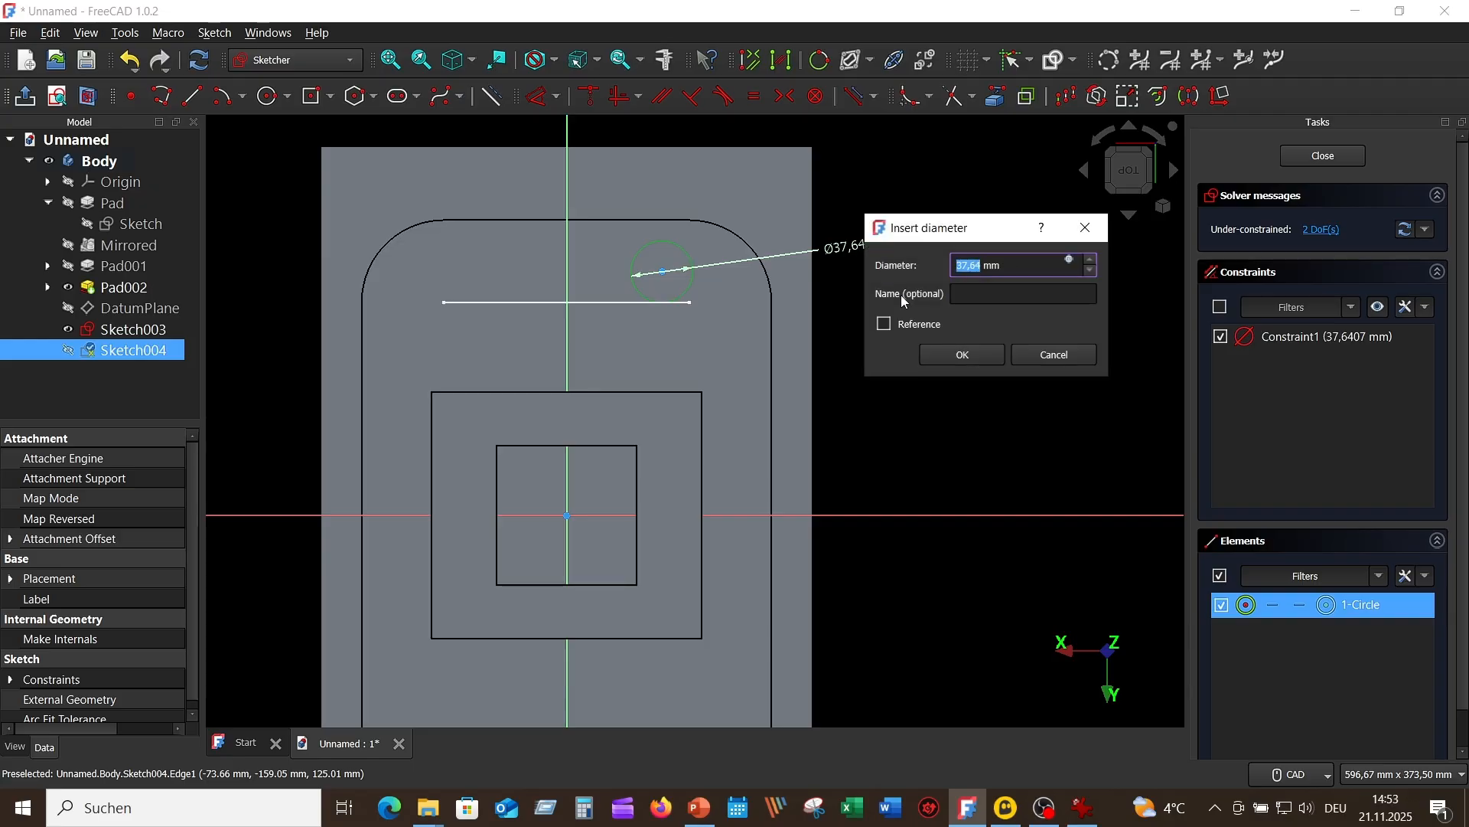
text(35)
key(Return)
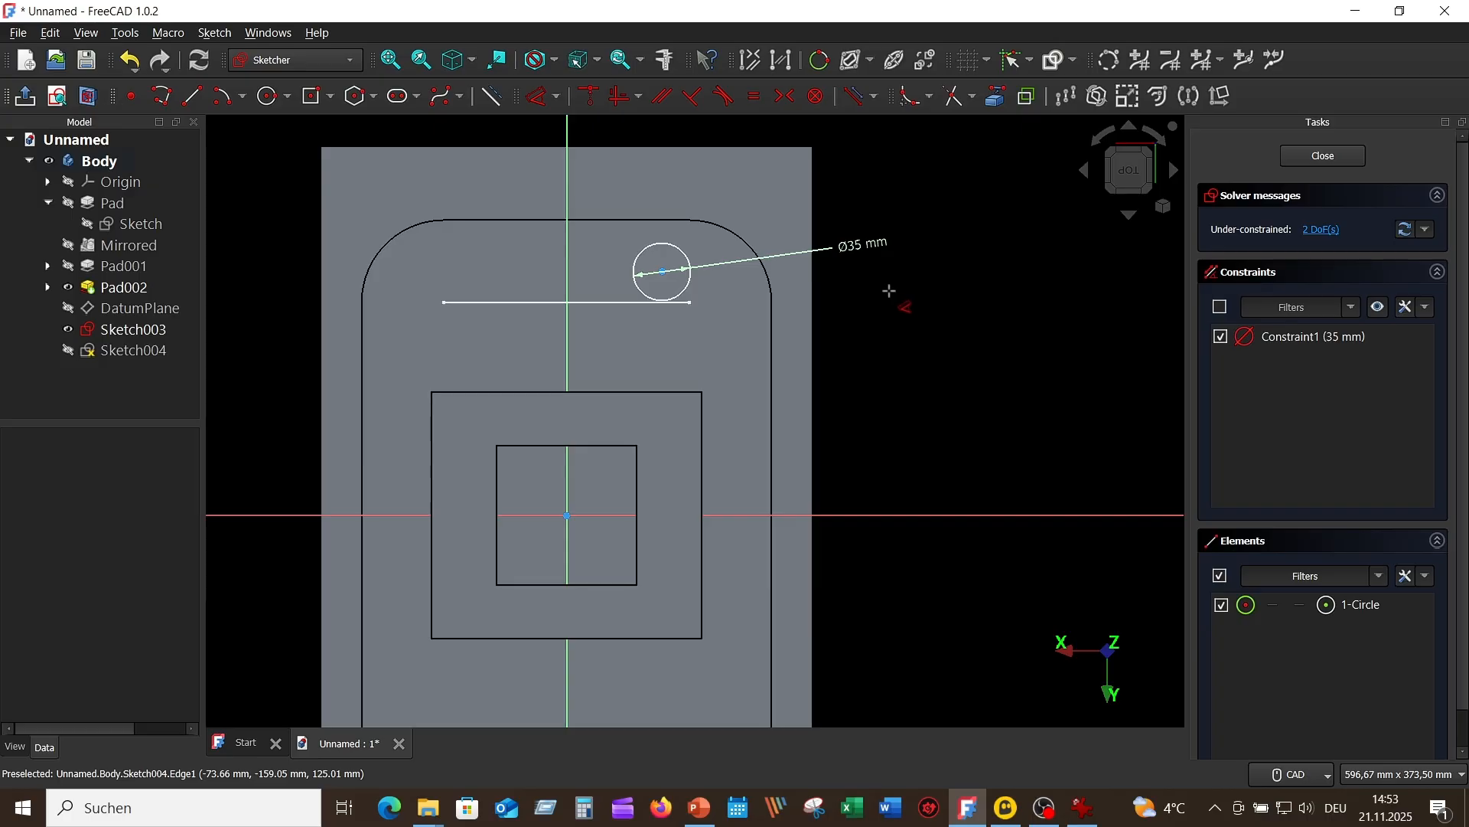
right_click(949, 298)
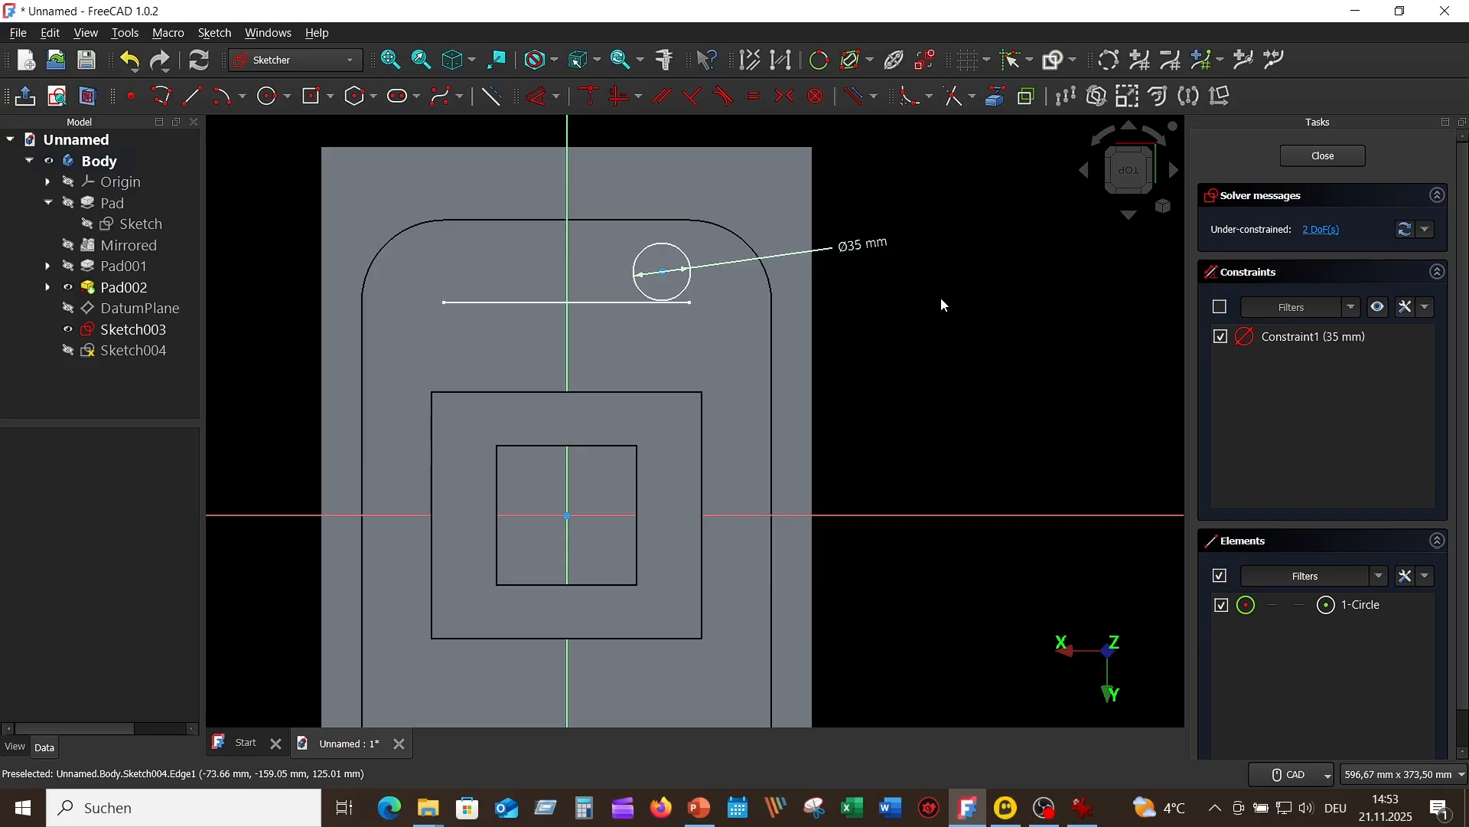
Step: Project the handle's path arc into the circle sketch as external geometry
scroll(781, 325, up, 3)
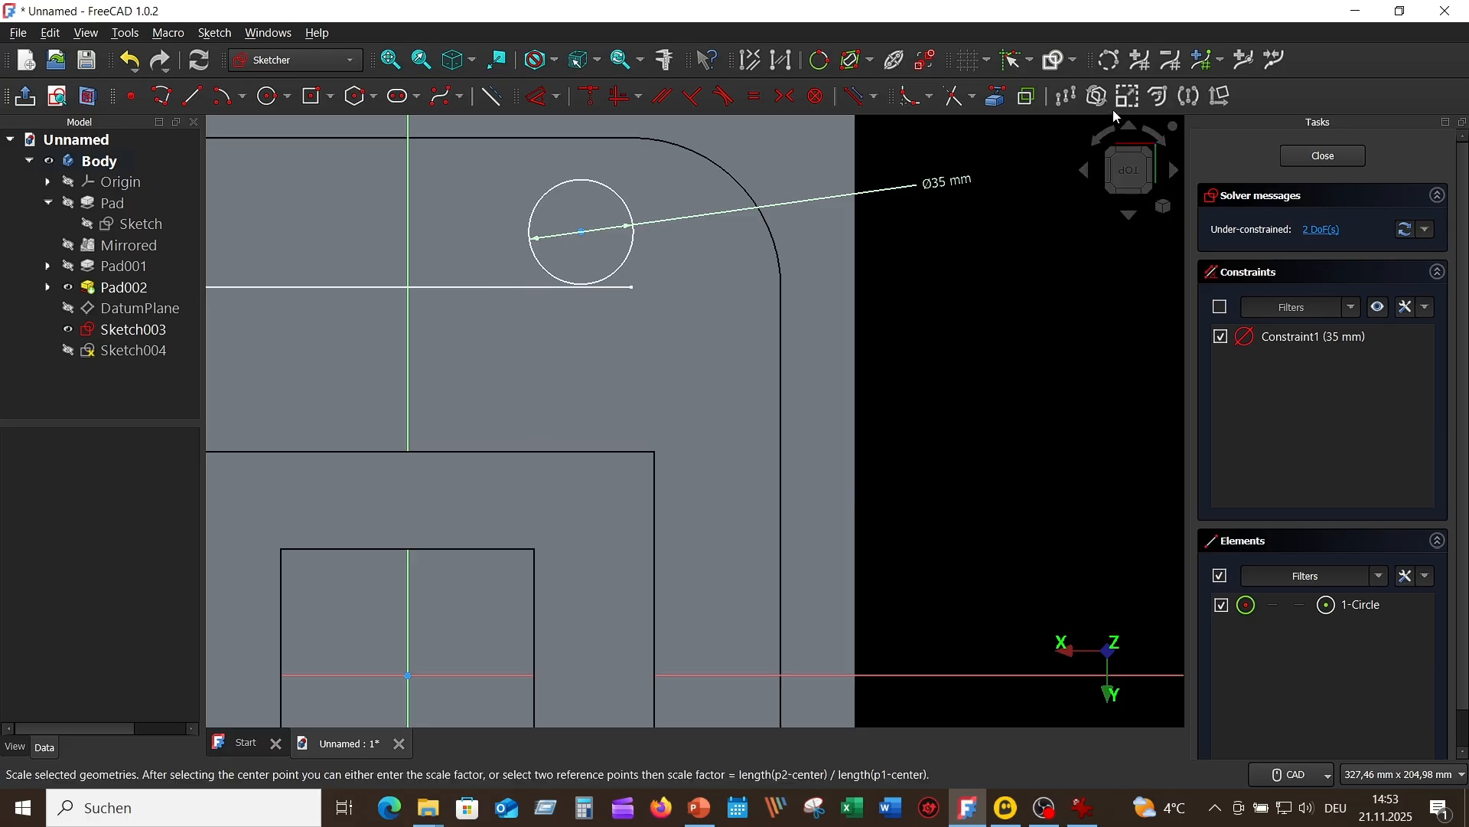
click(1000, 97)
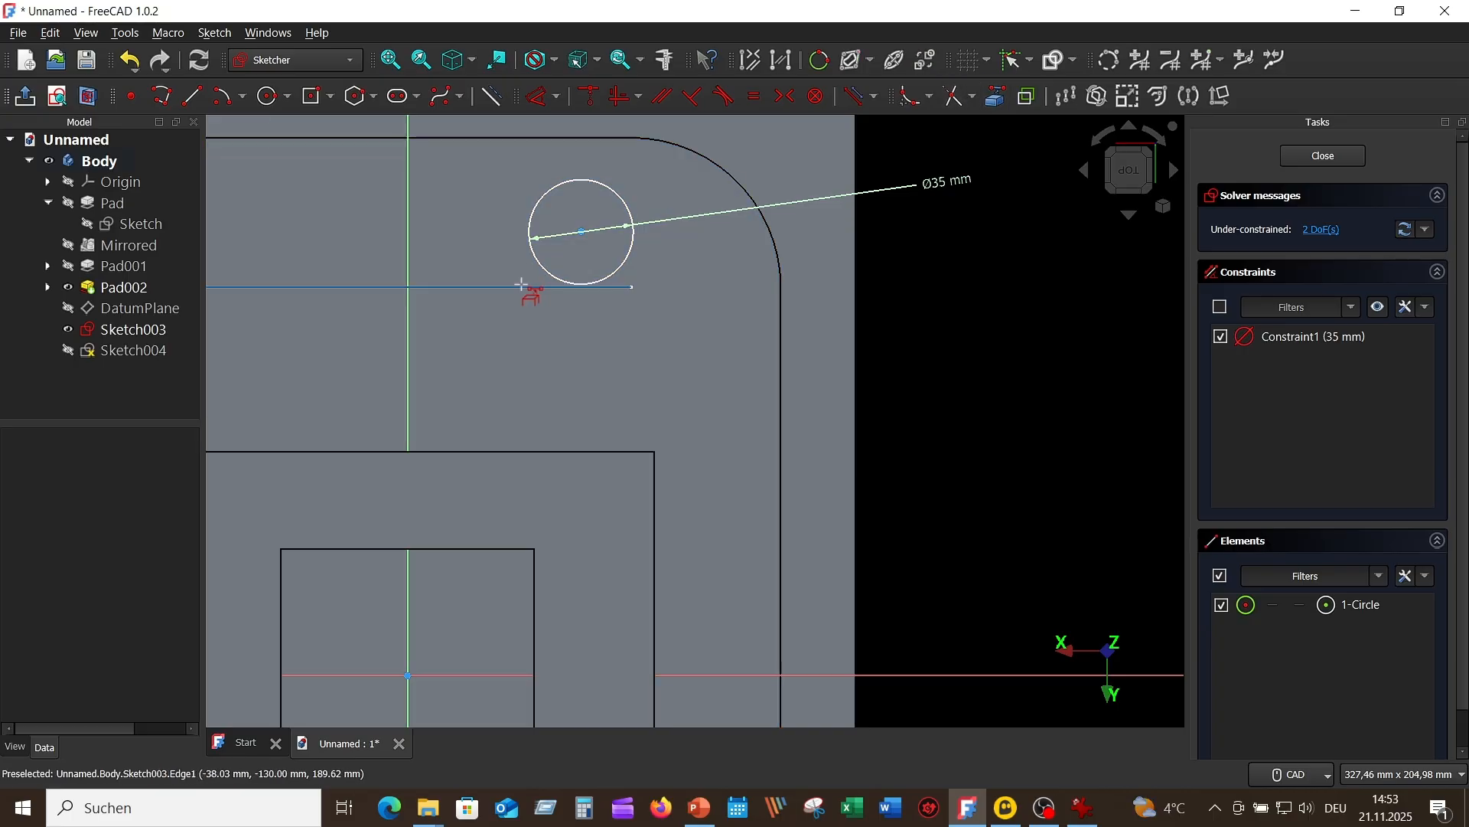
click(522, 286)
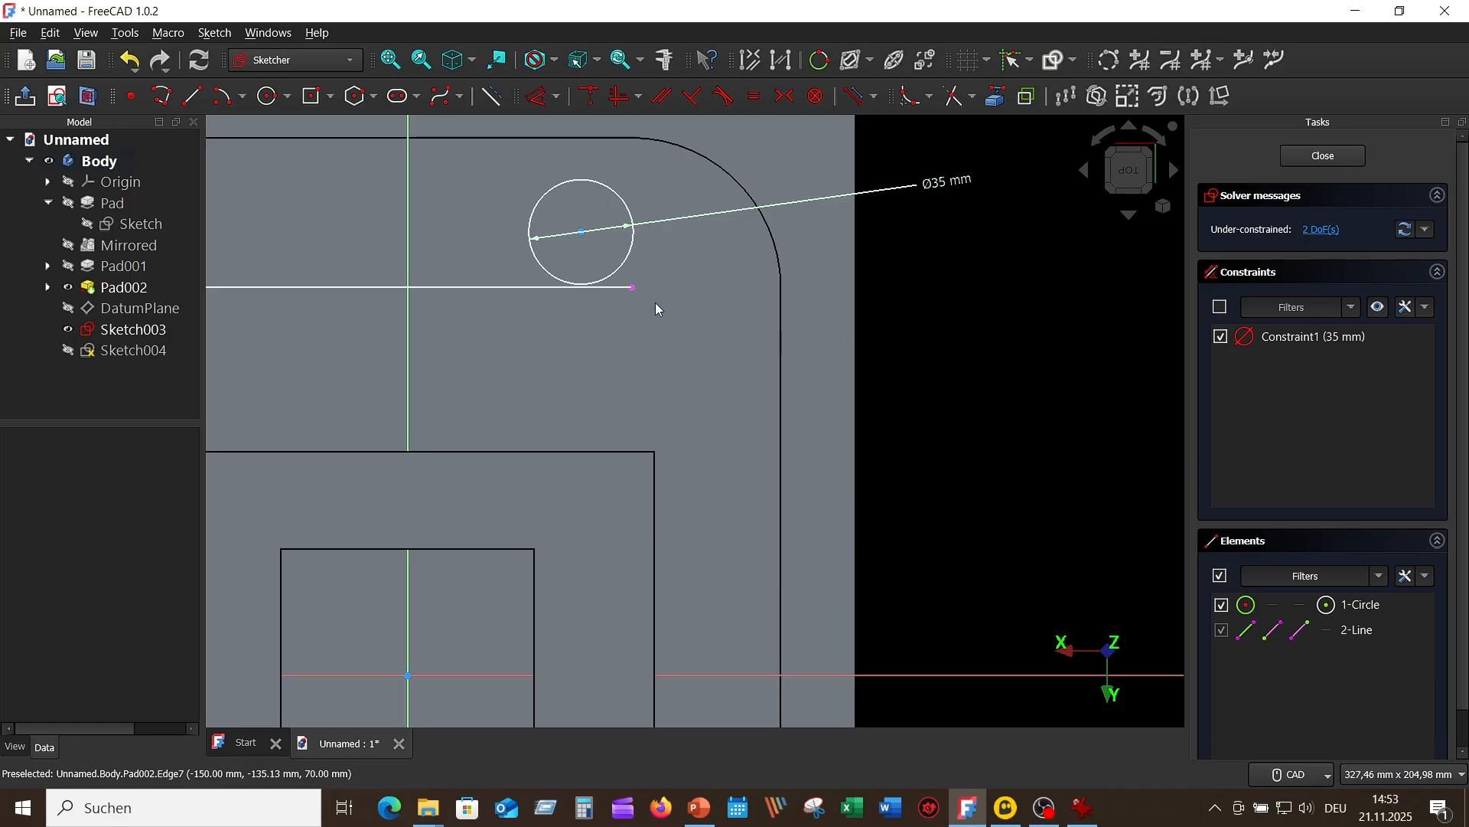
Step: Make the circle's centre coincident with the nearby endpoint of the projected handle path and close the sketch
click(584, 233)
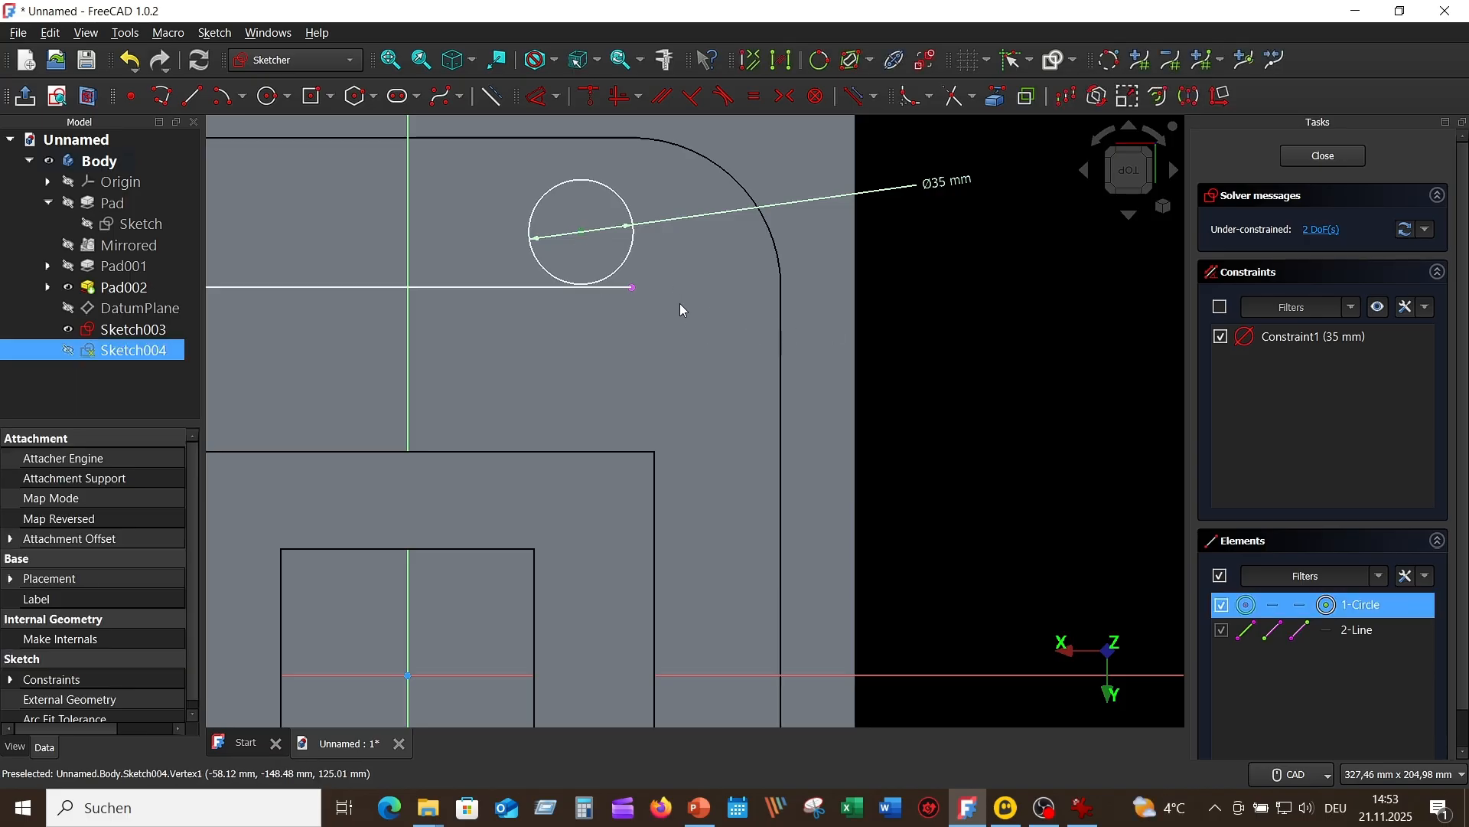
click(633, 288)
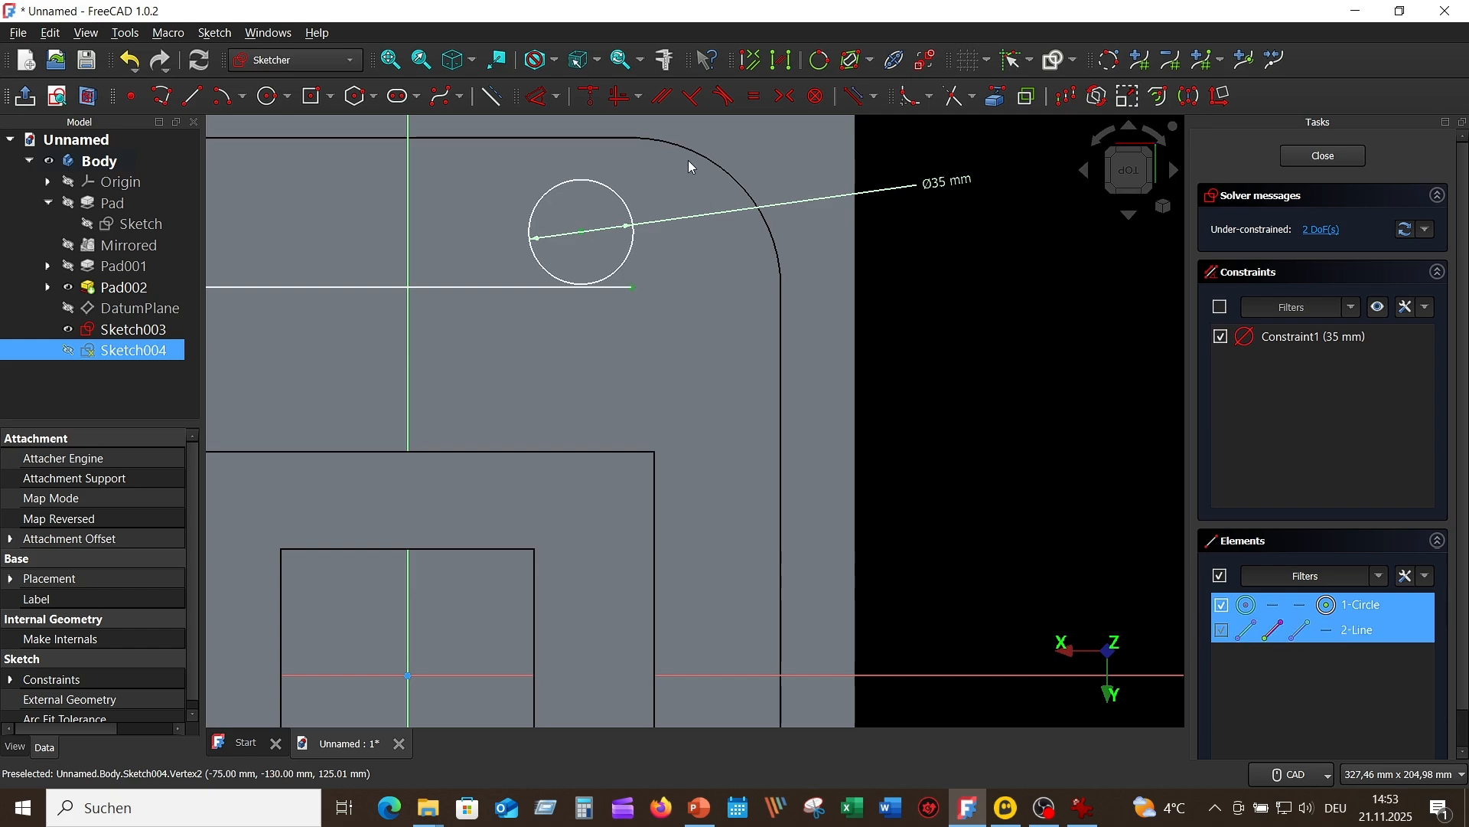
click(591, 97)
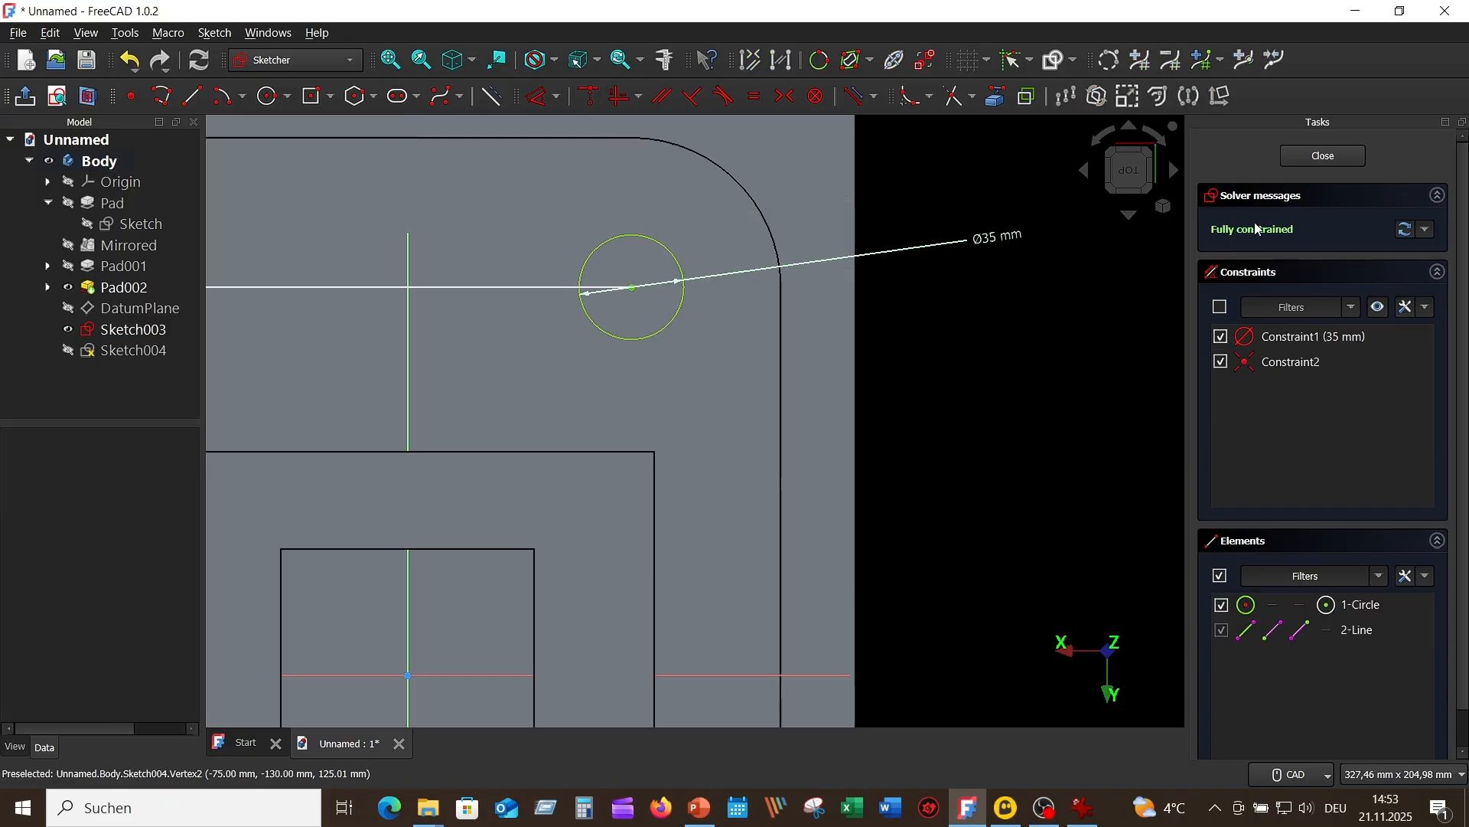
click(1323, 156)
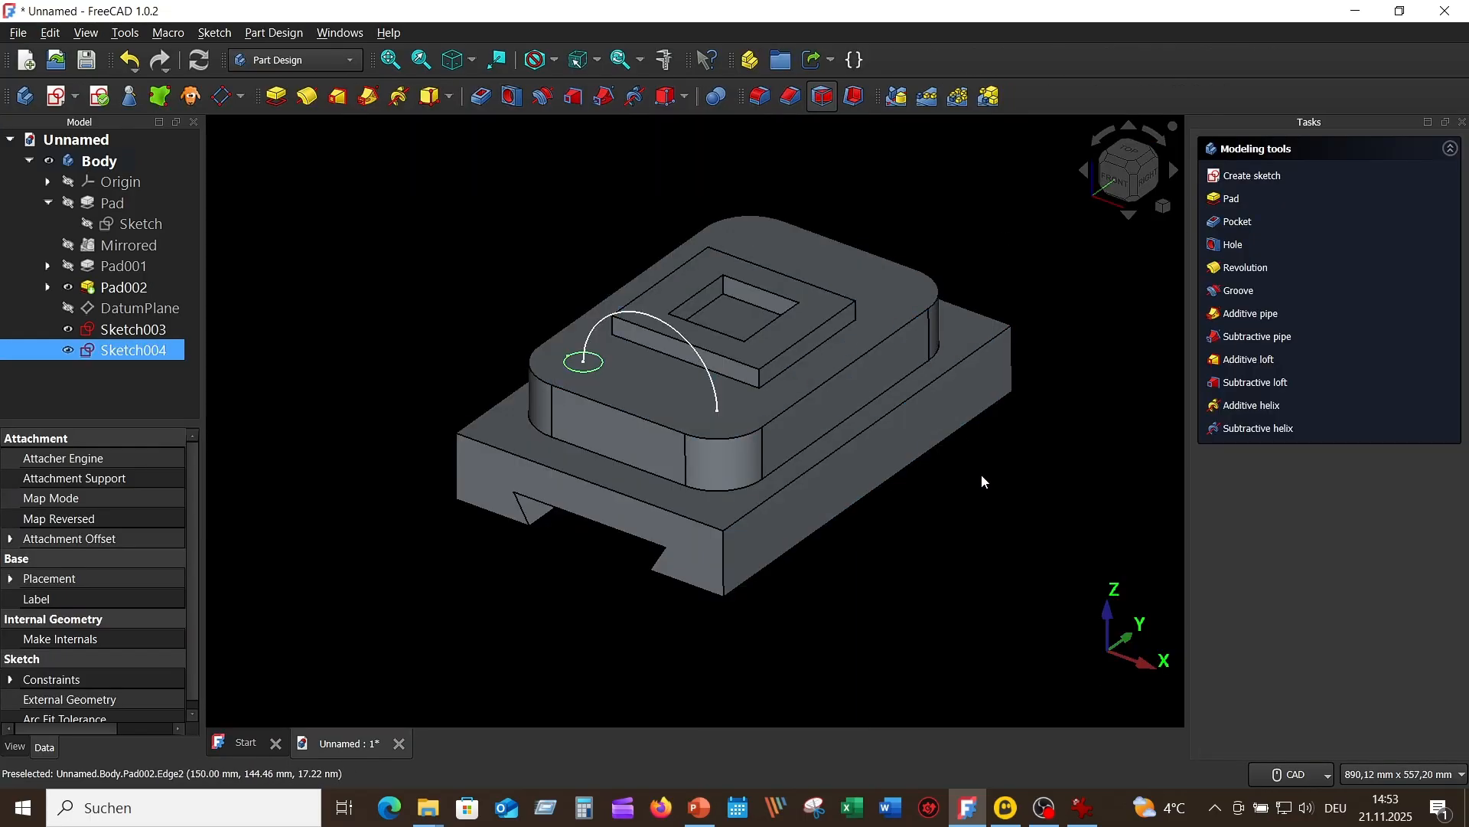
click(474, 268)
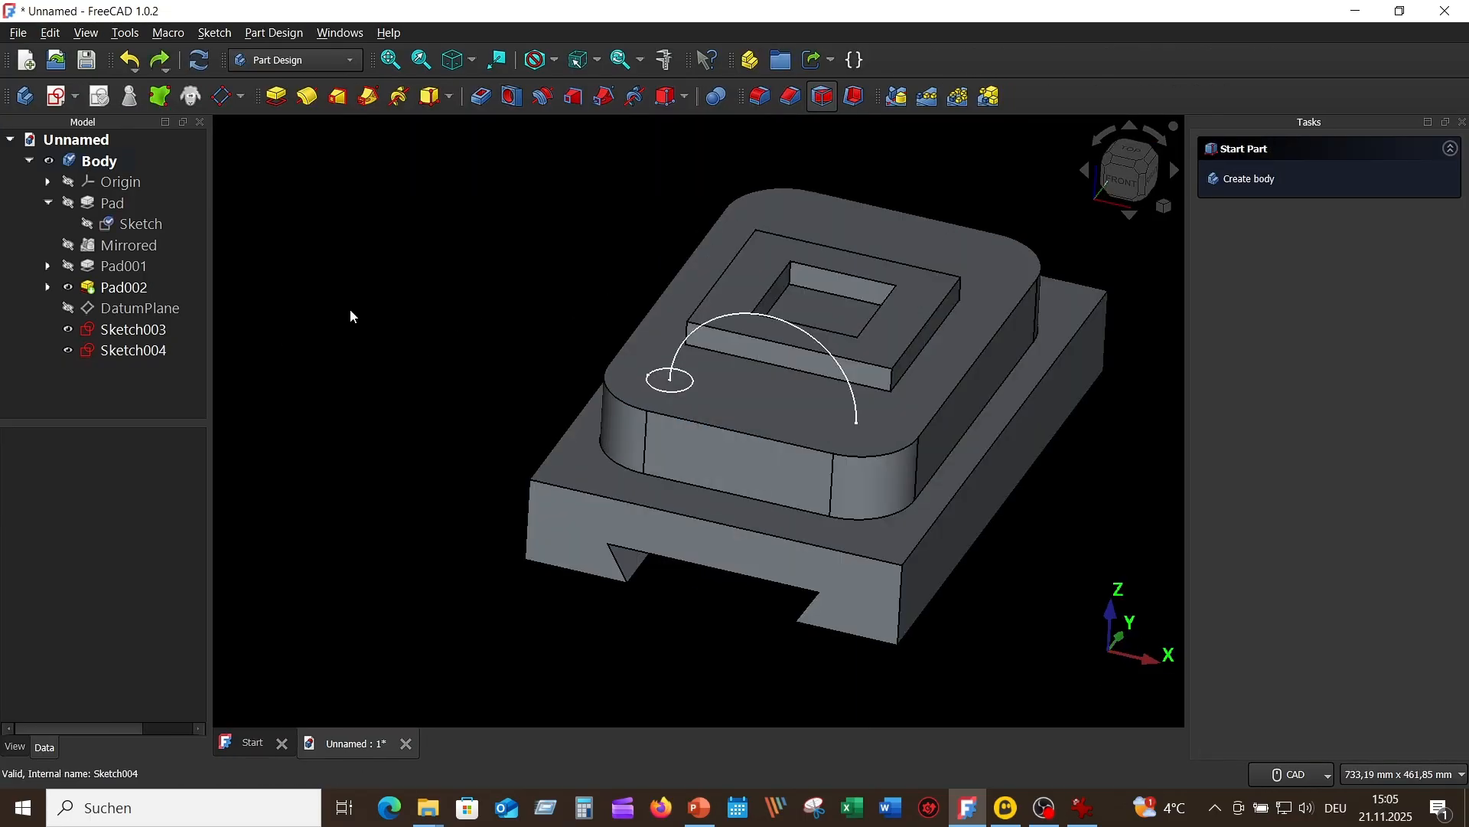
Step: Create an additive pipe that sweeps the circle of Sketch004 along the arc of Sketch003
click(147, 337)
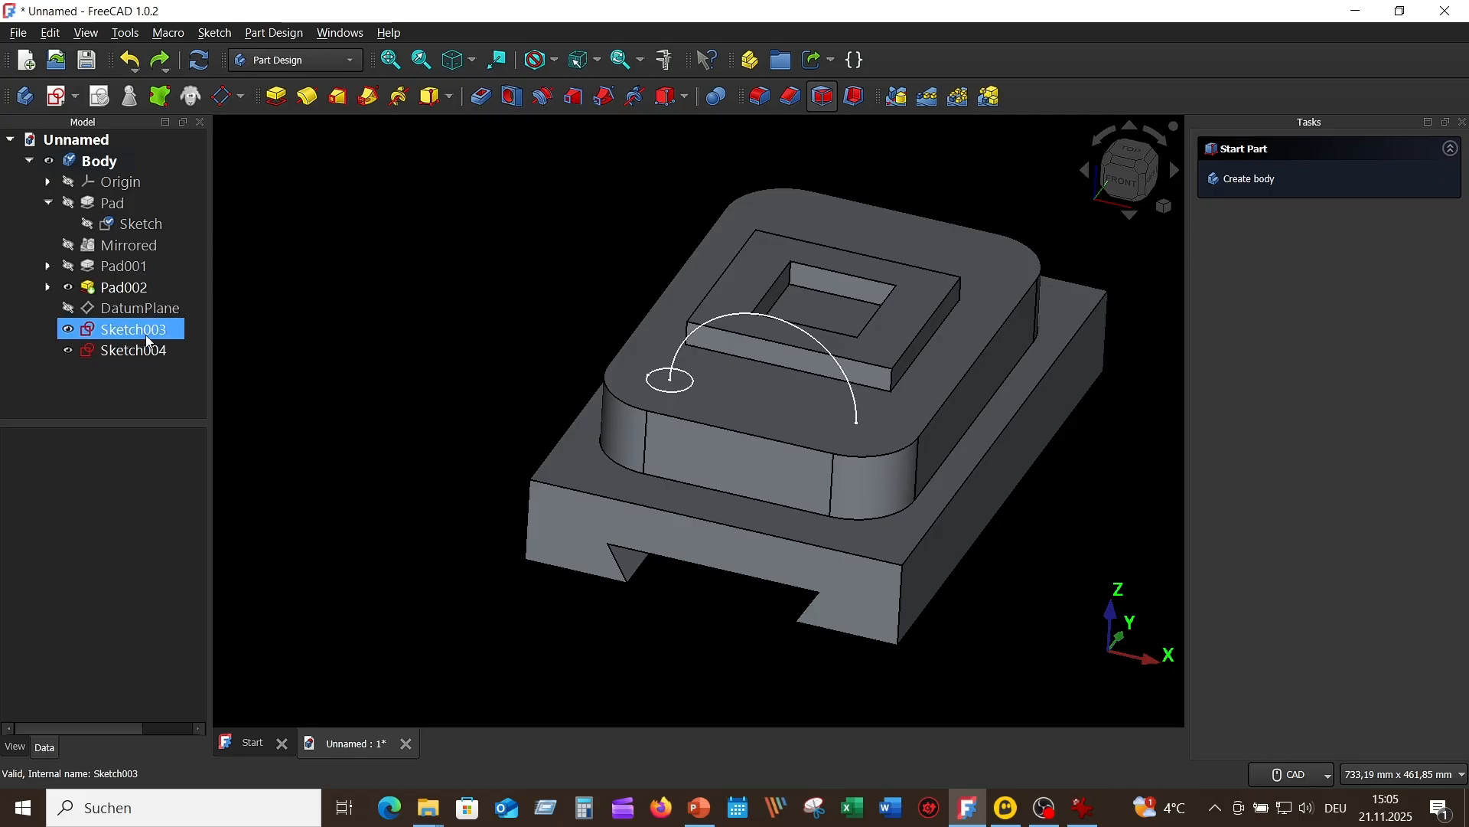
click(146, 355)
click(149, 357)
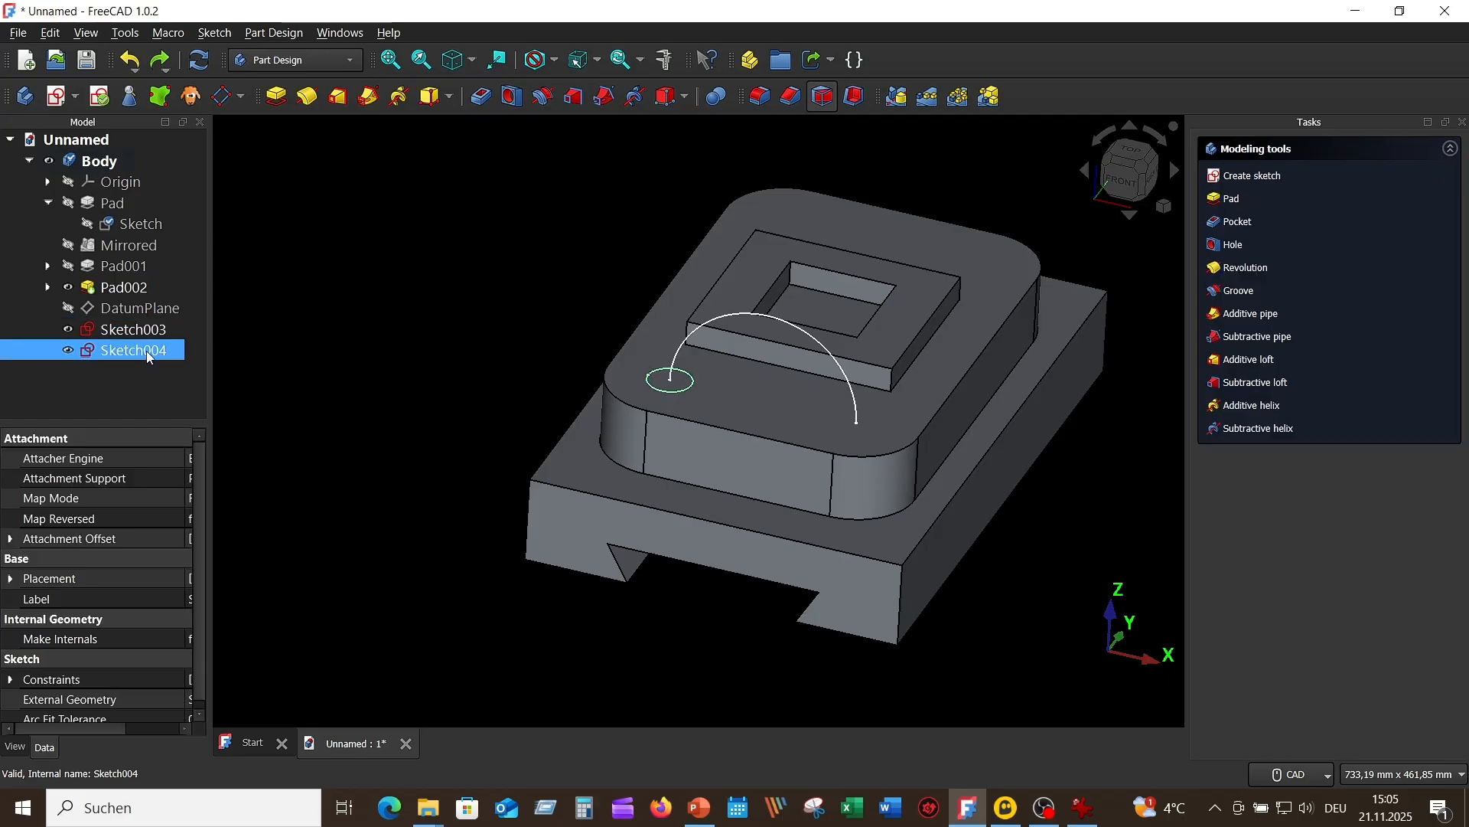
click(374, 101)
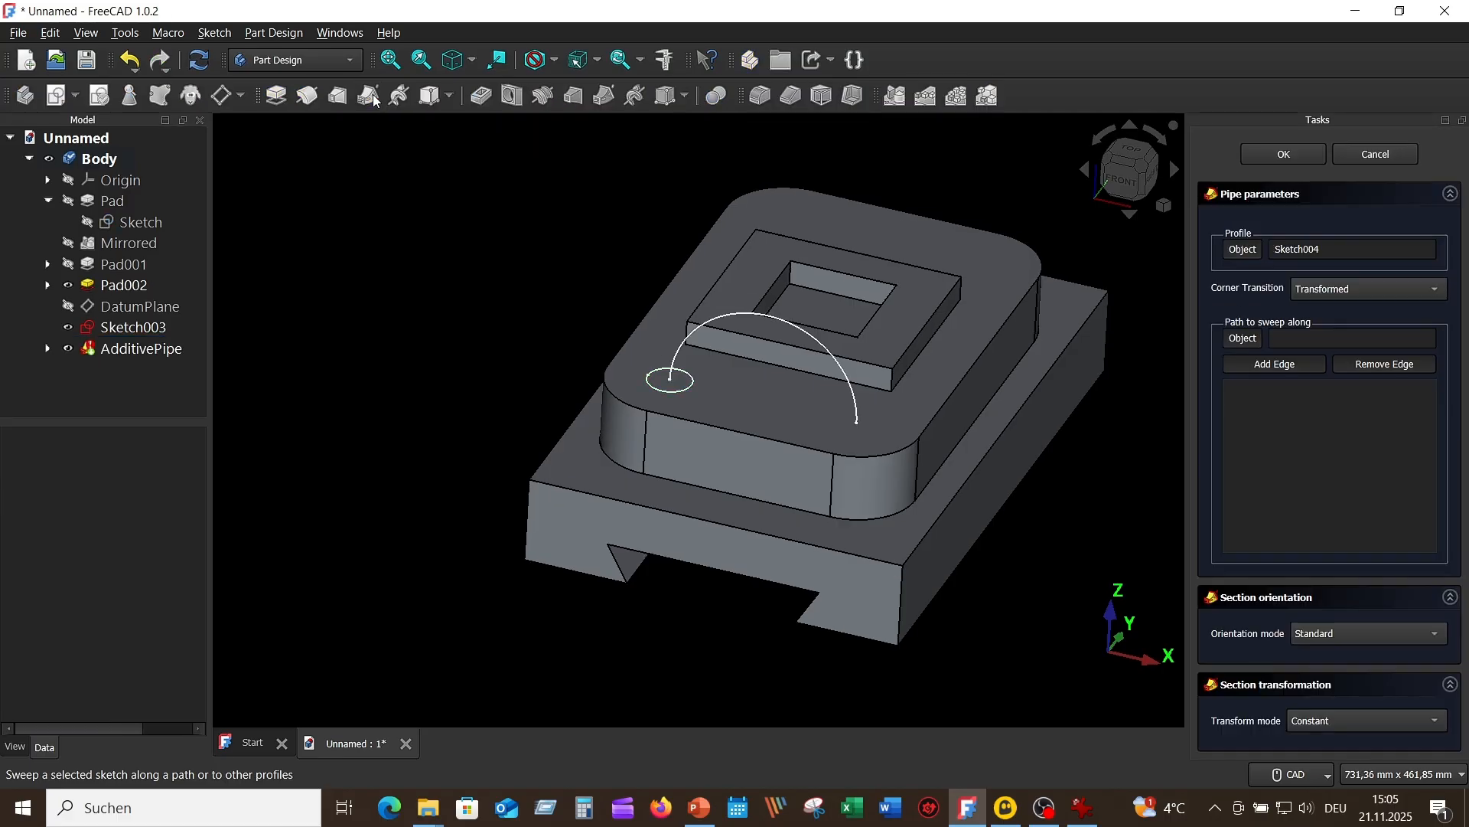
click(1237, 339)
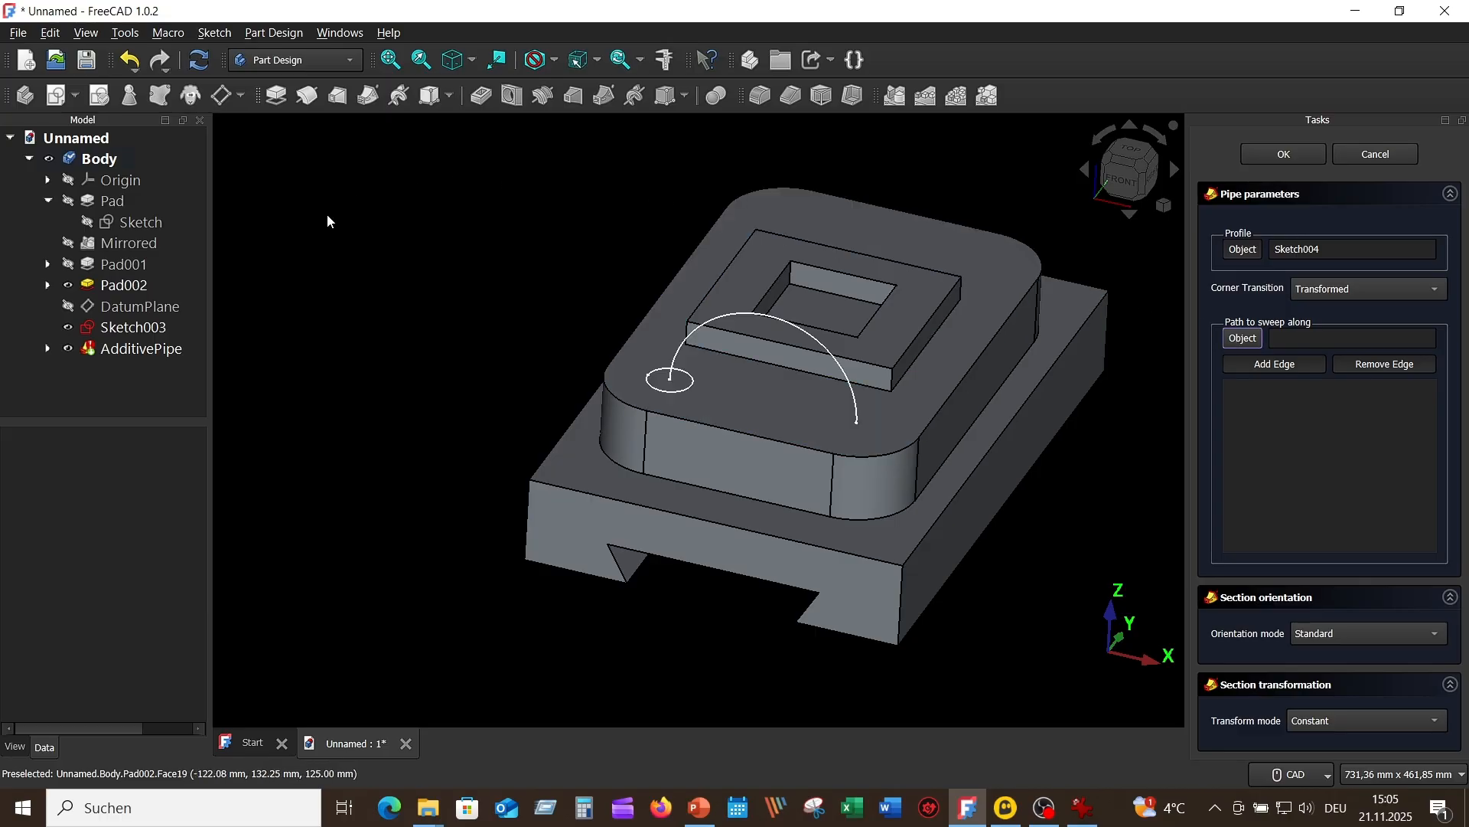
click(170, 334)
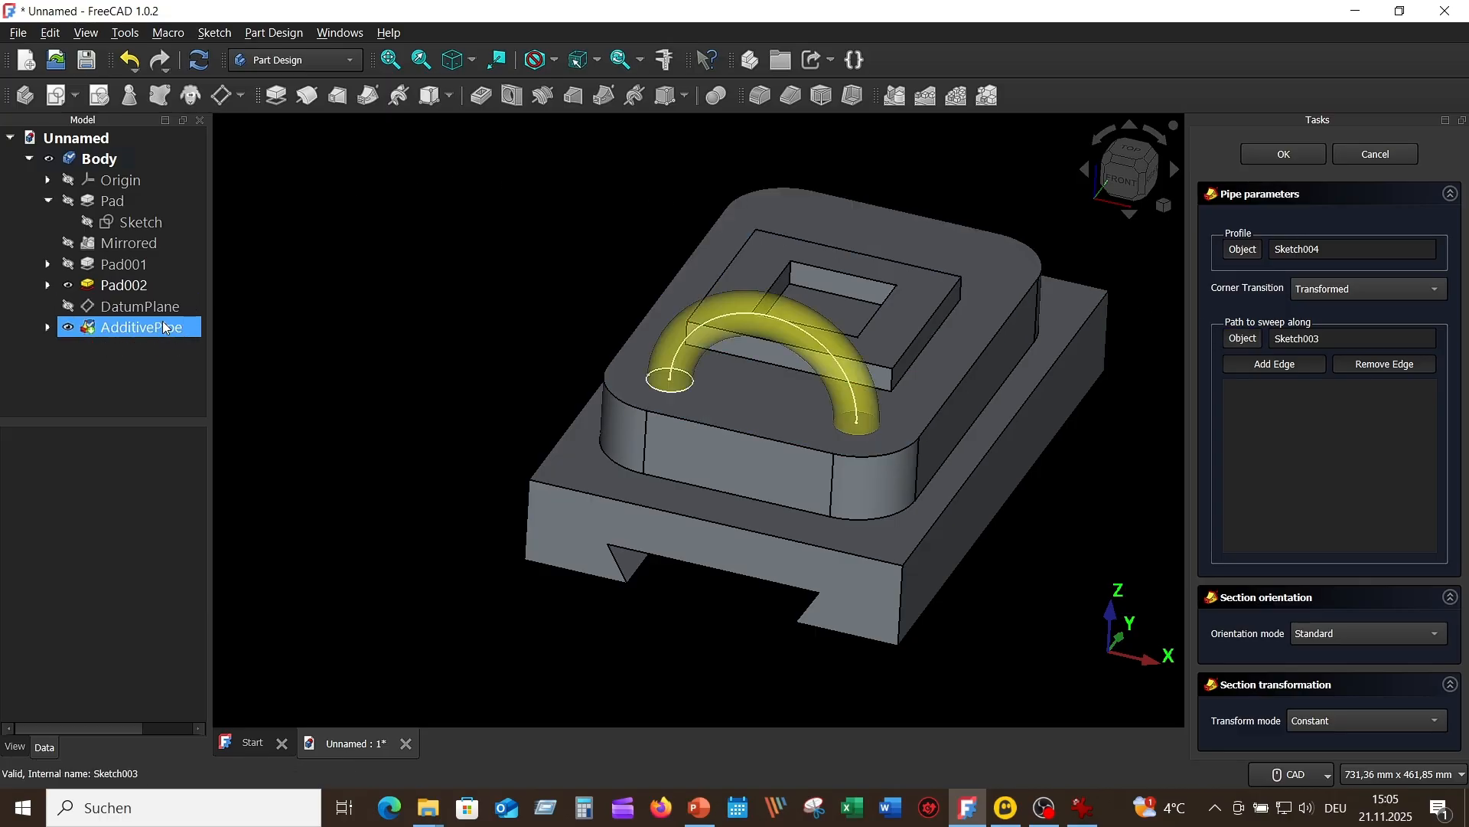
click(1290, 151)
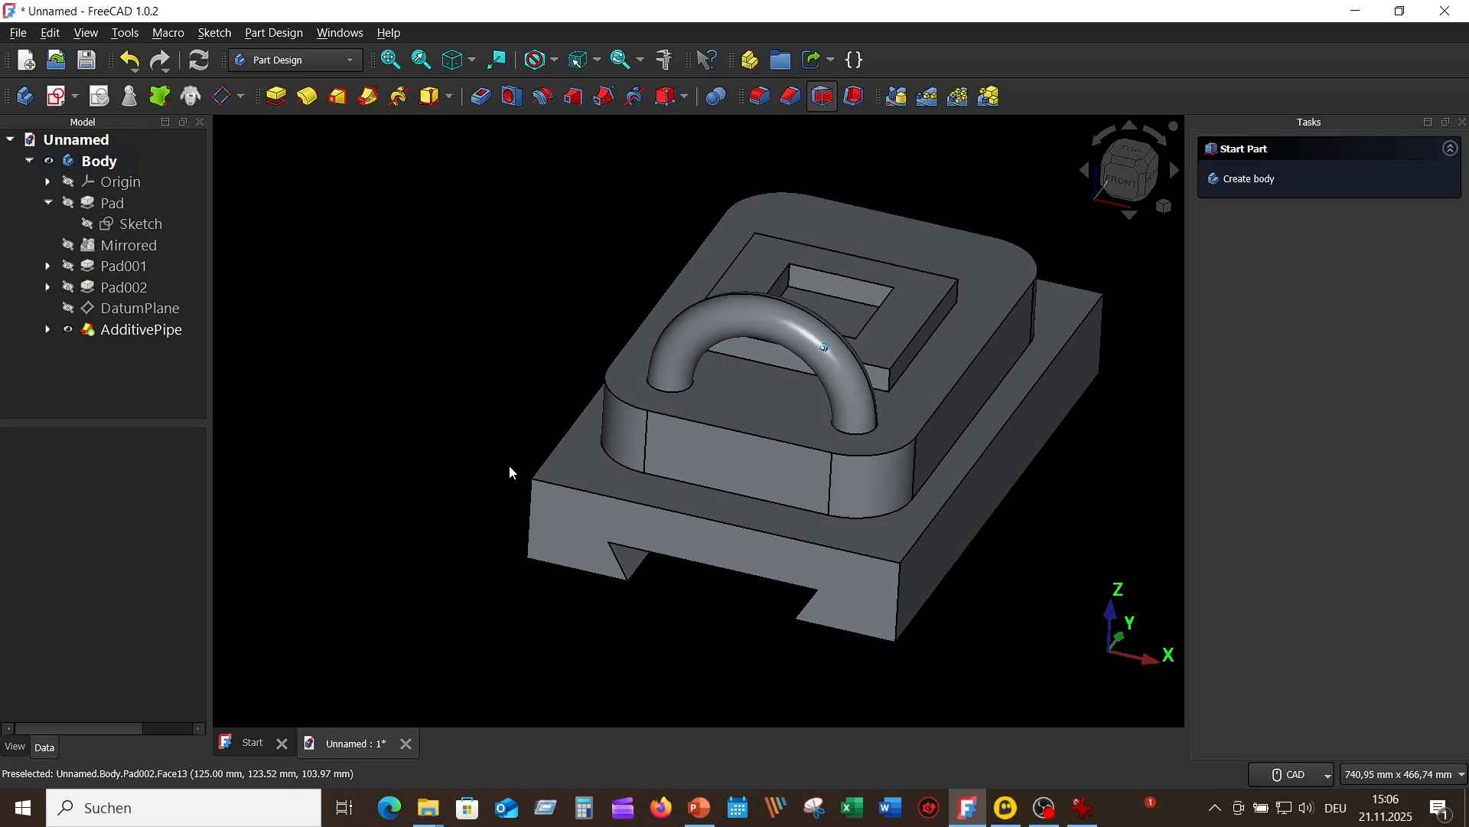
Step: Mirror the swept handle about the base XZ plane to add the second handle at the opposite end
scroll(508, 467, down, 3)
scroll(919, 497, up, 2)
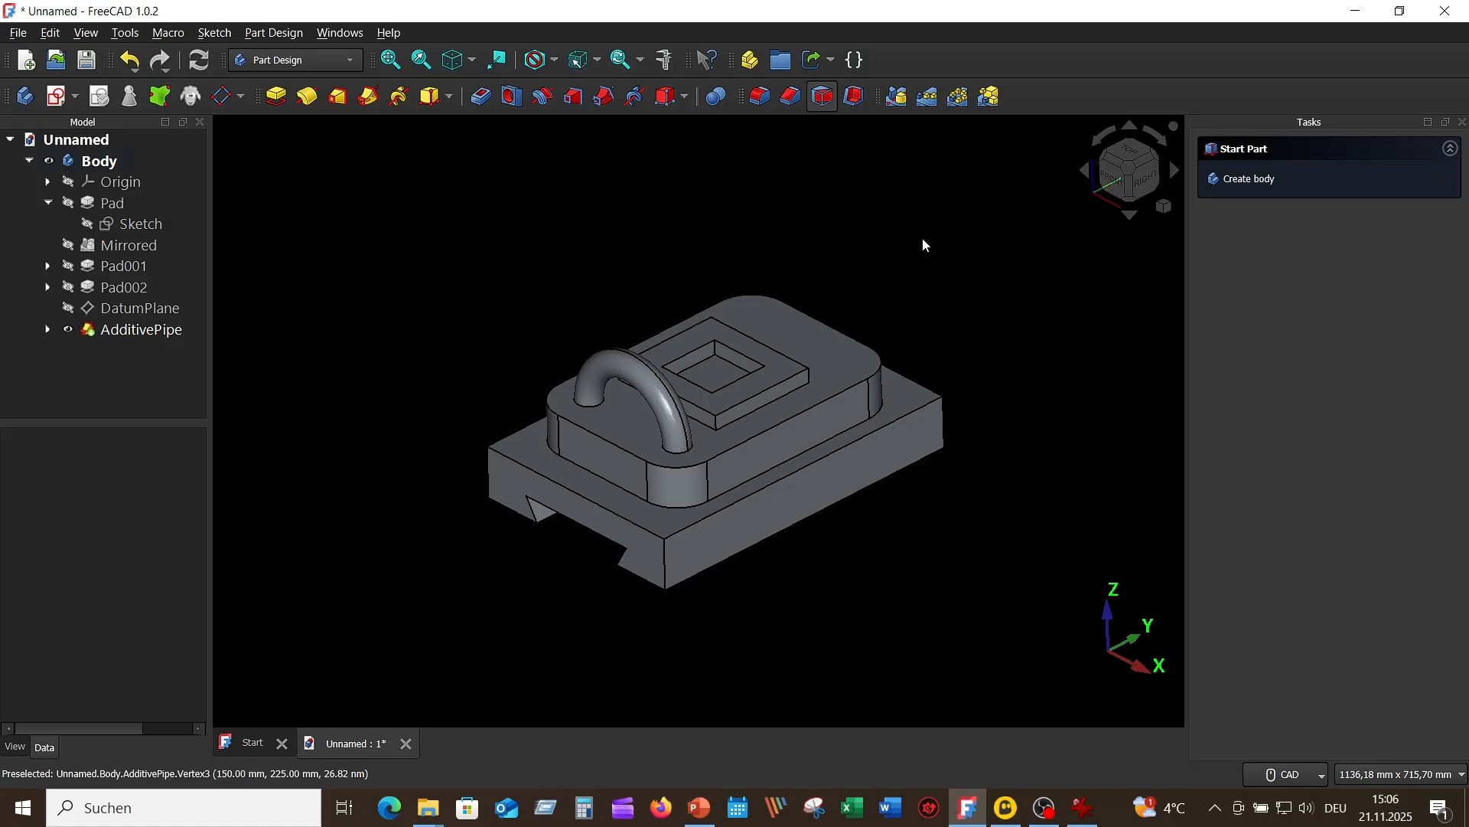
click(142, 330)
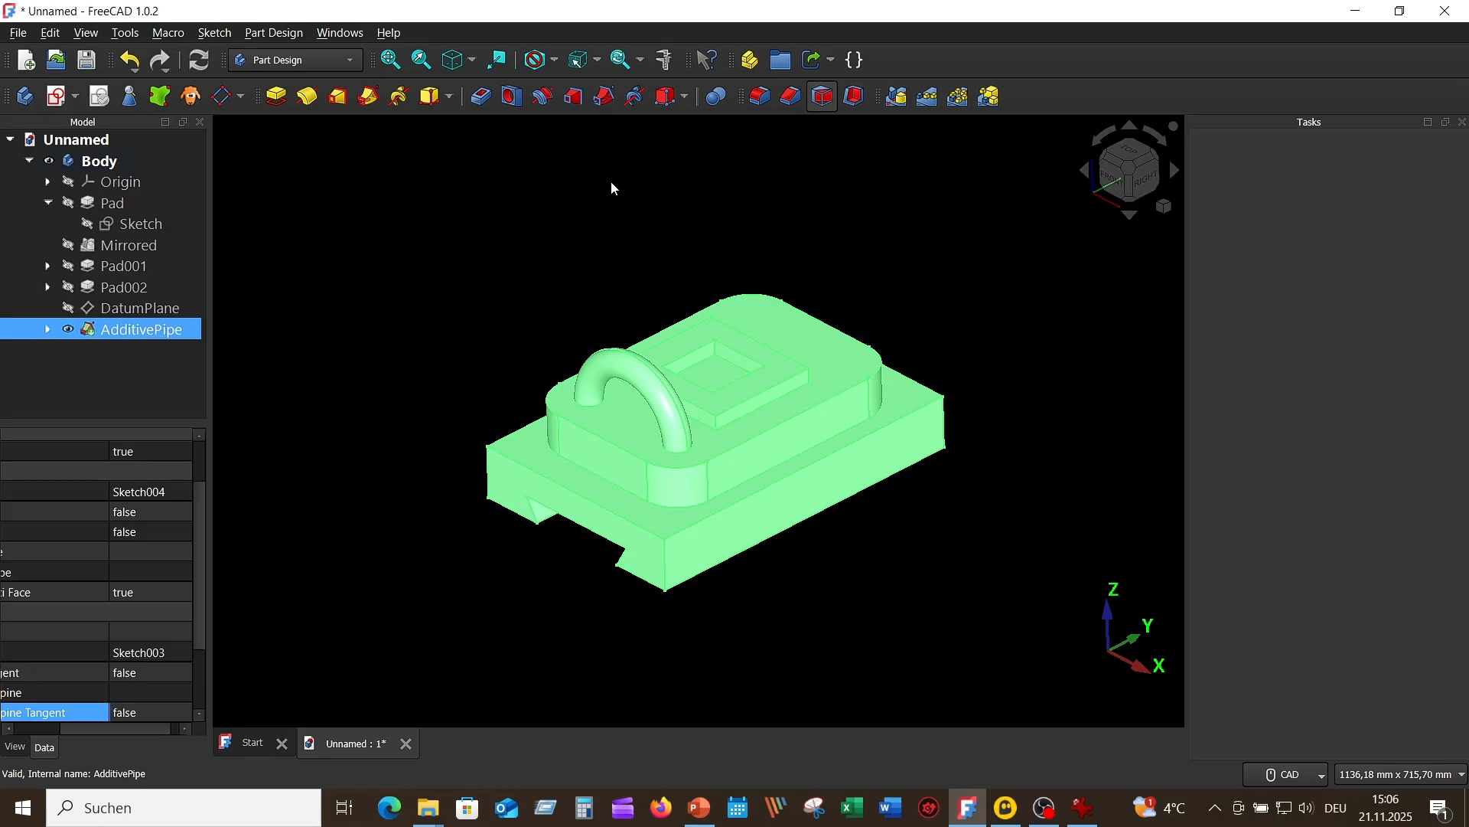
click(897, 96)
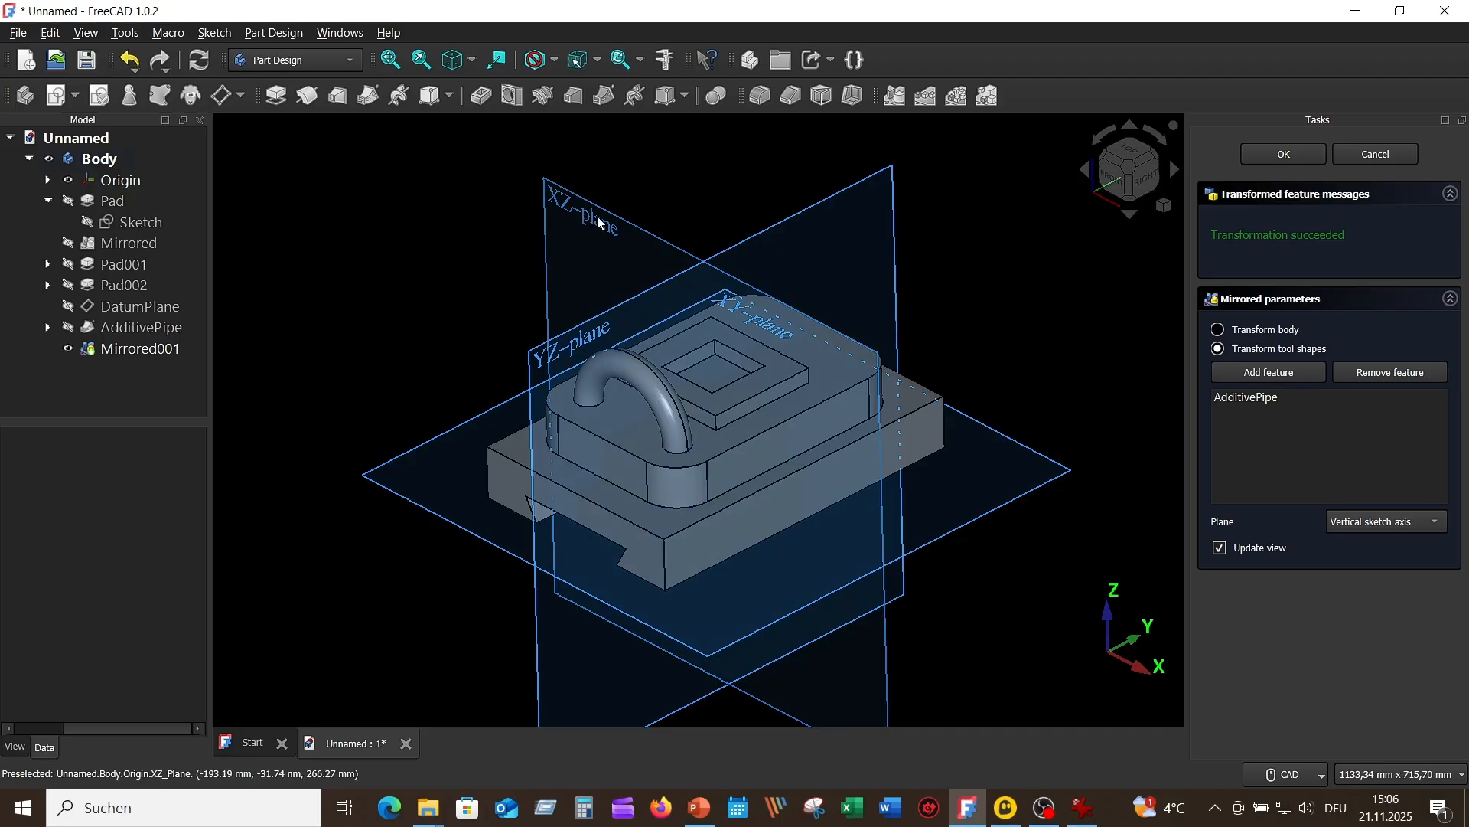
click(1436, 522)
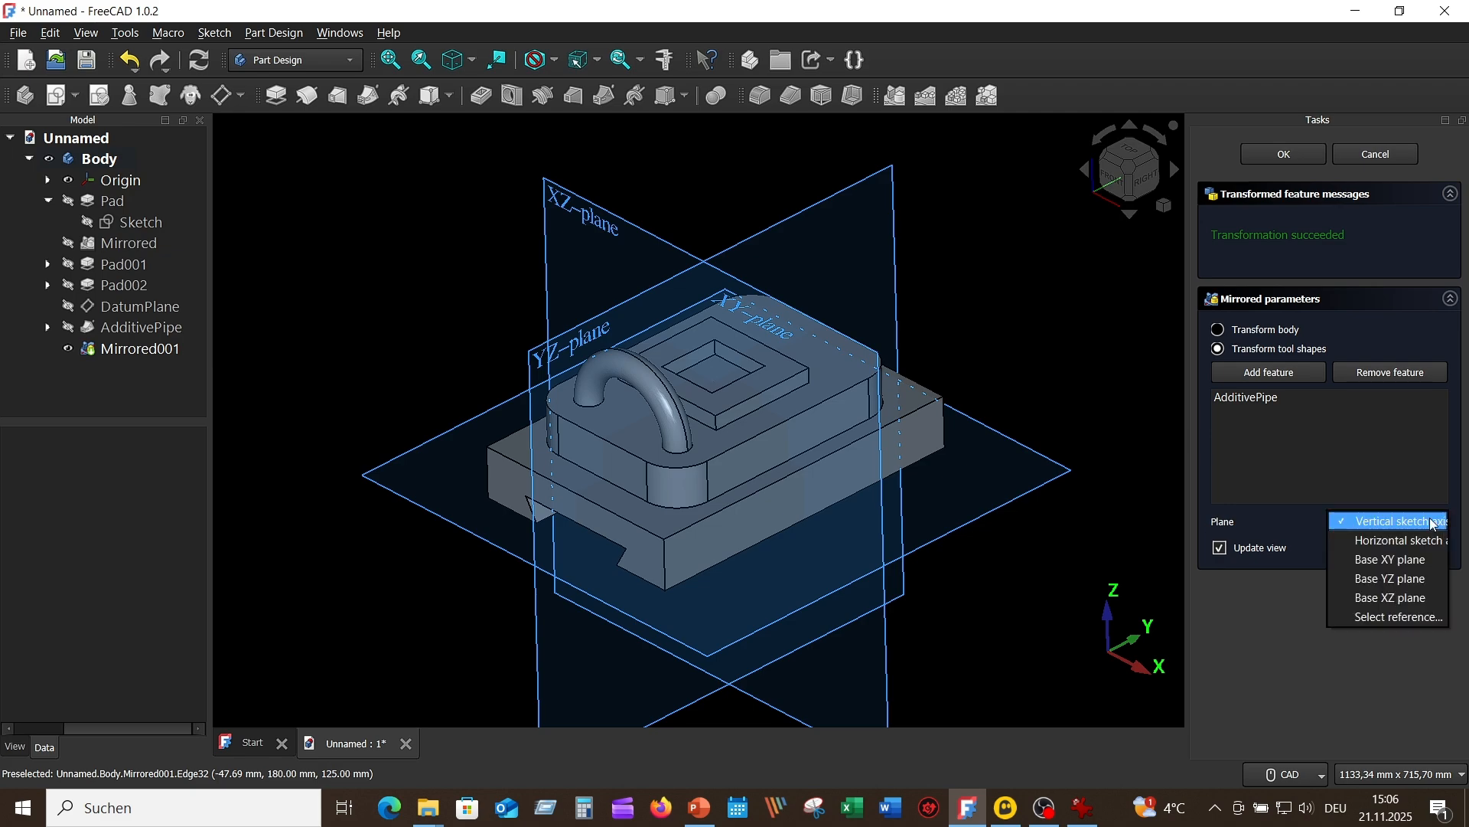
click(1414, 600)
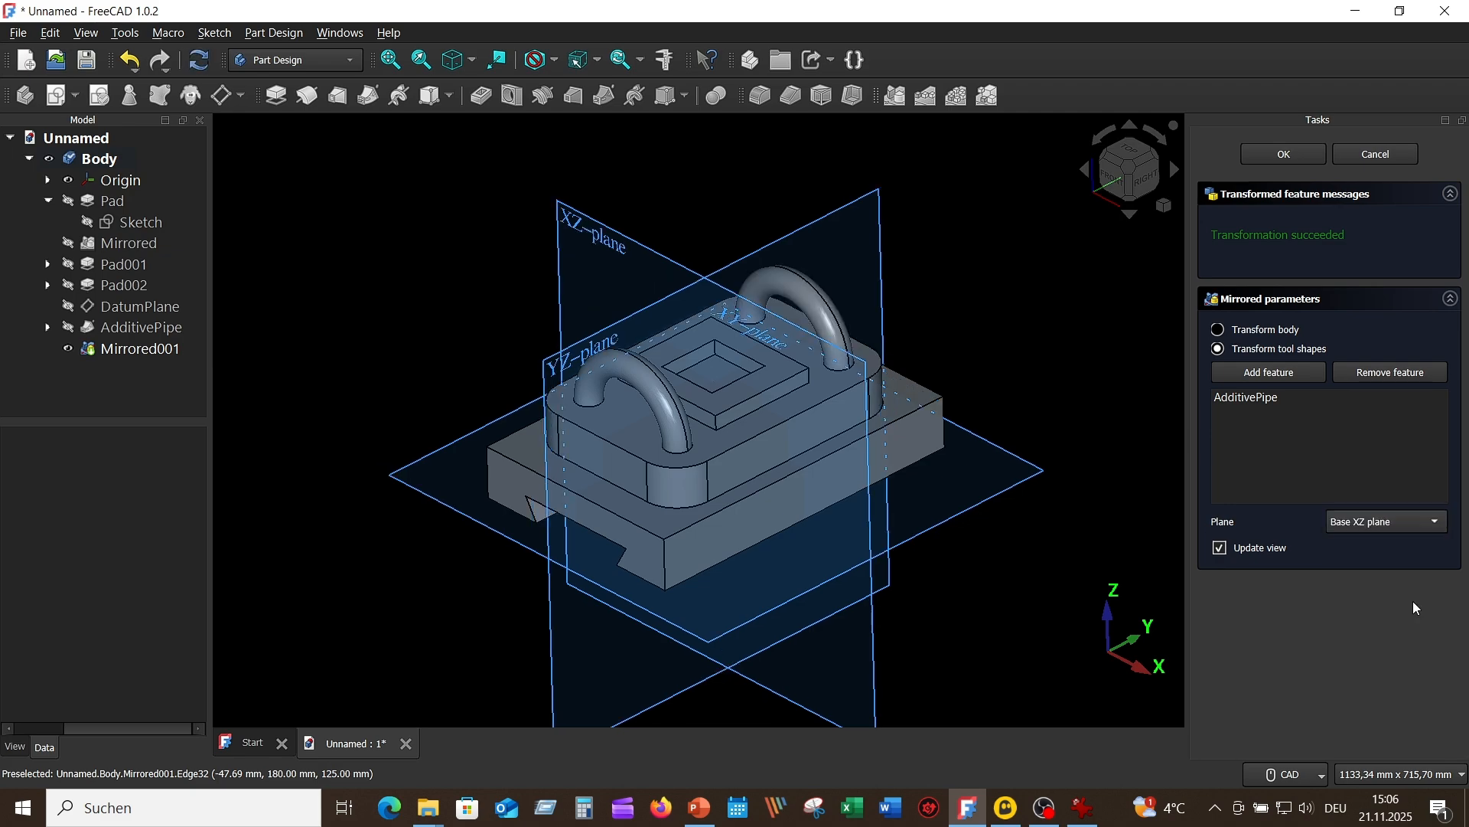
click(1289, 156)
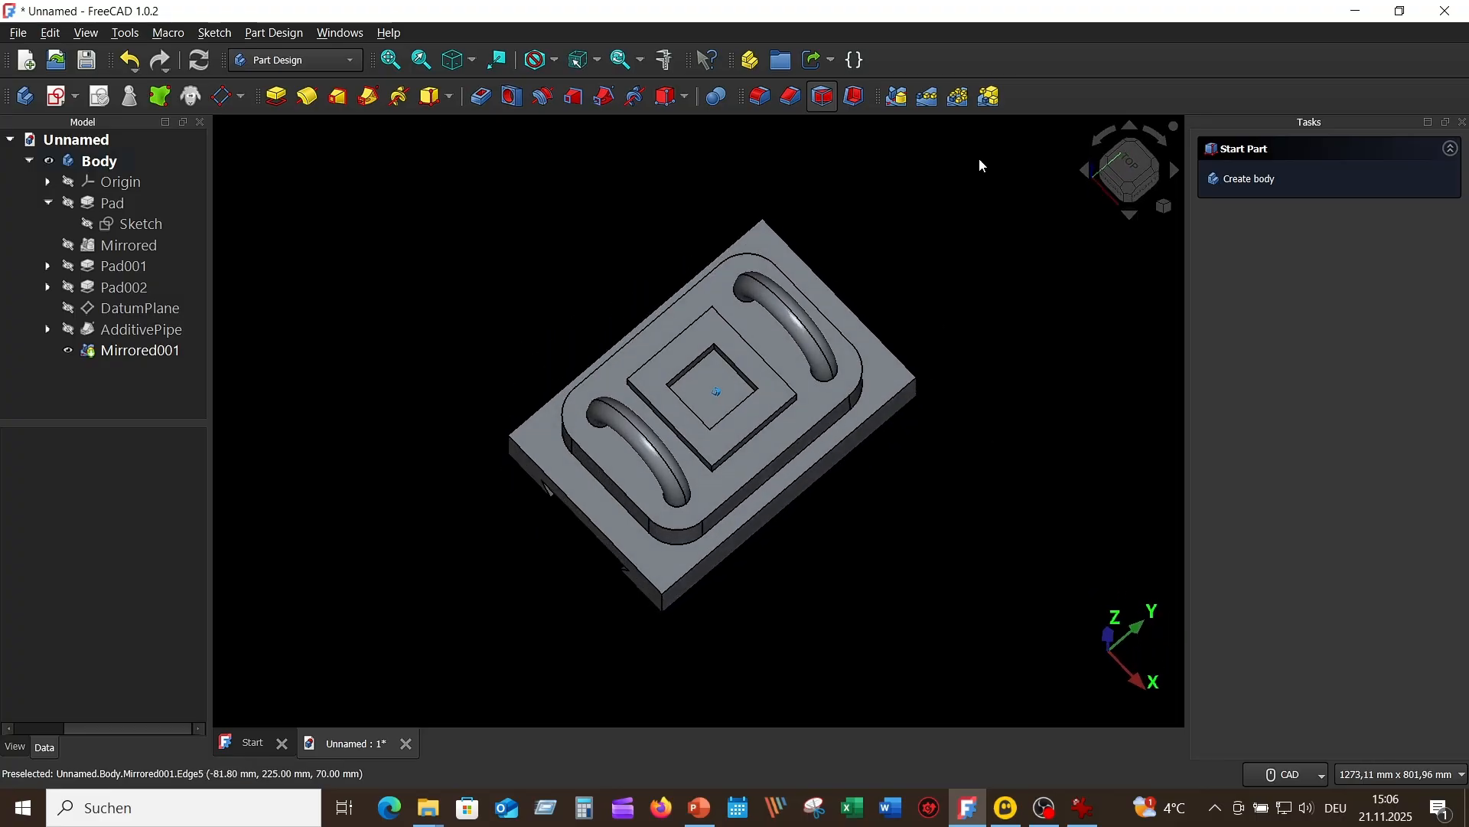
click(1136, 177)
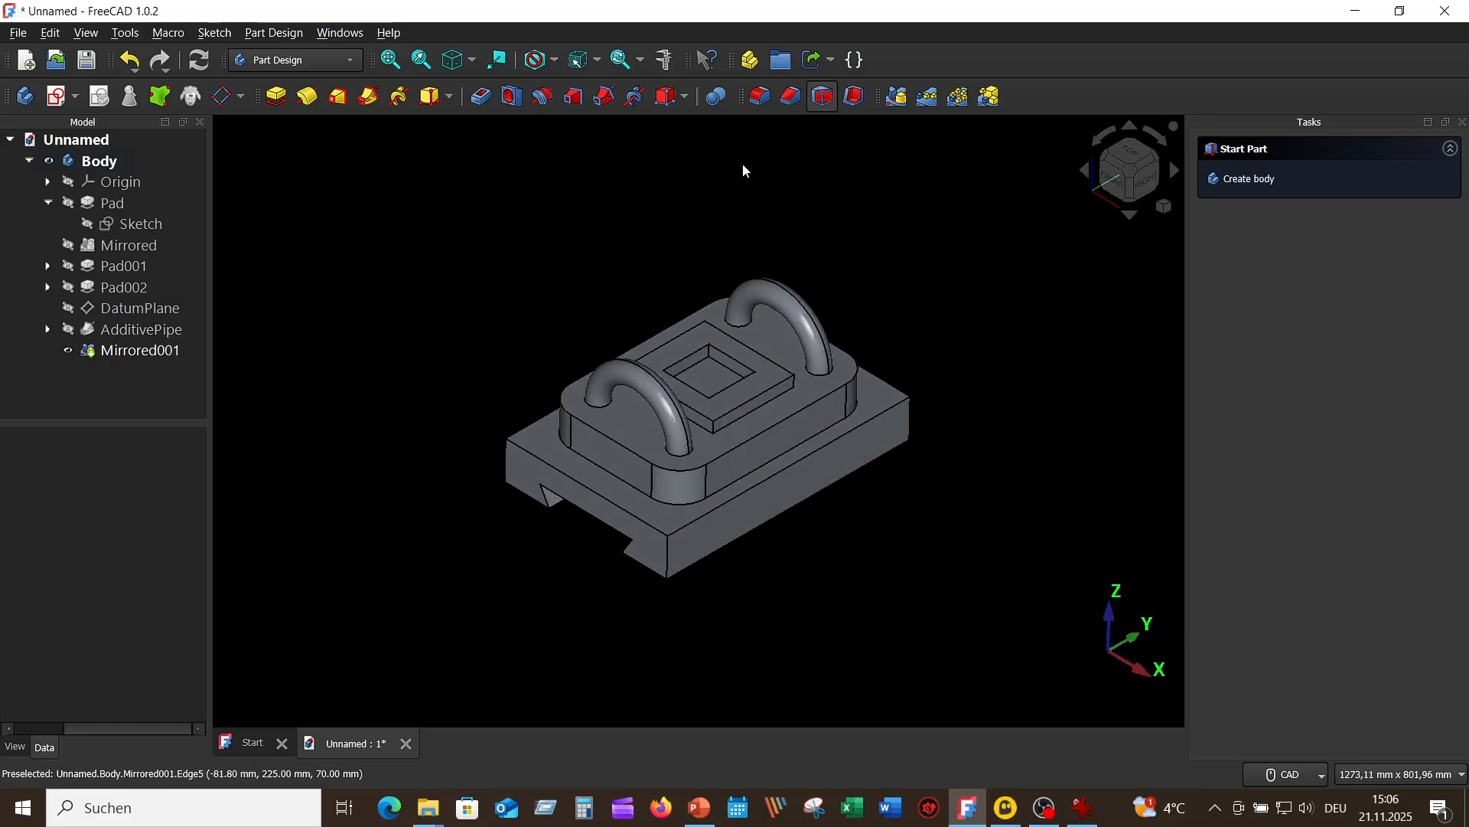
click(392, 60)
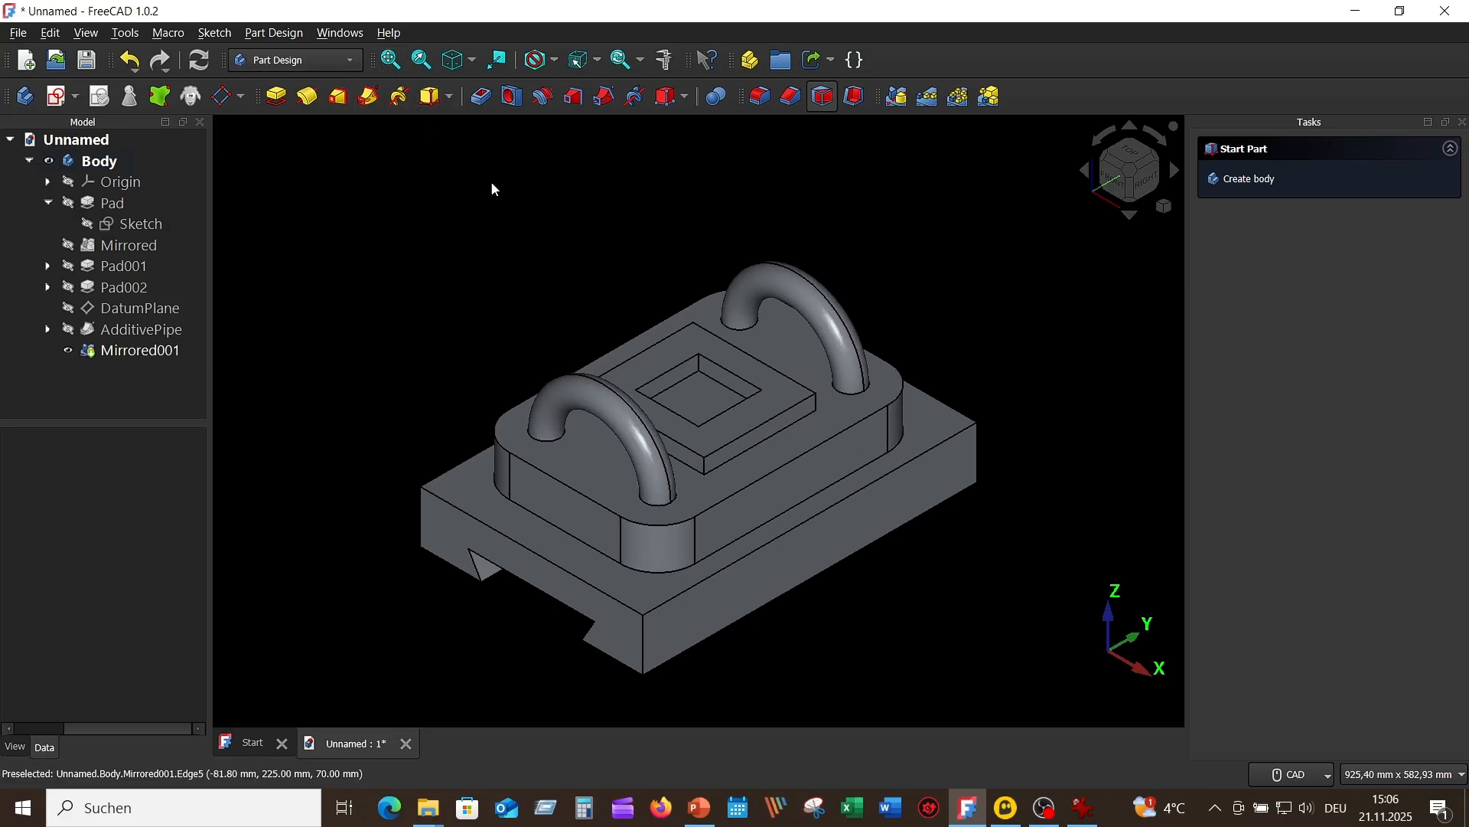